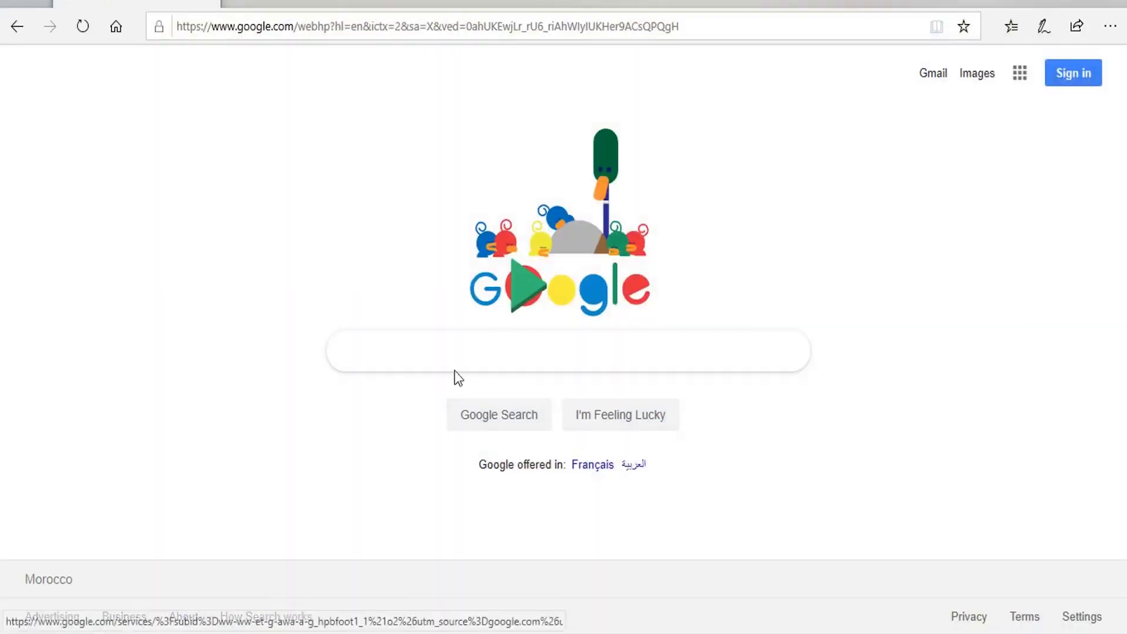
Search Google for "fspy", open the fspy.io website and look through its page.
{"action": "left_click", "coordinate": [516, 350]}
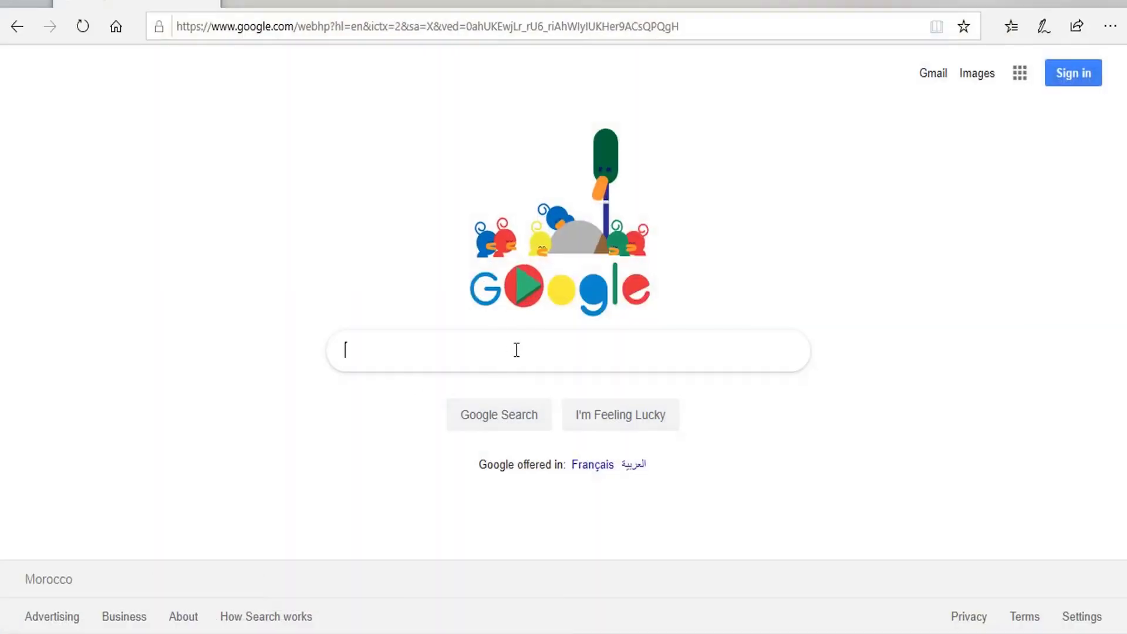
{"action": "type", "text": "fspy"}
{"action": "key", "text": "Return"}
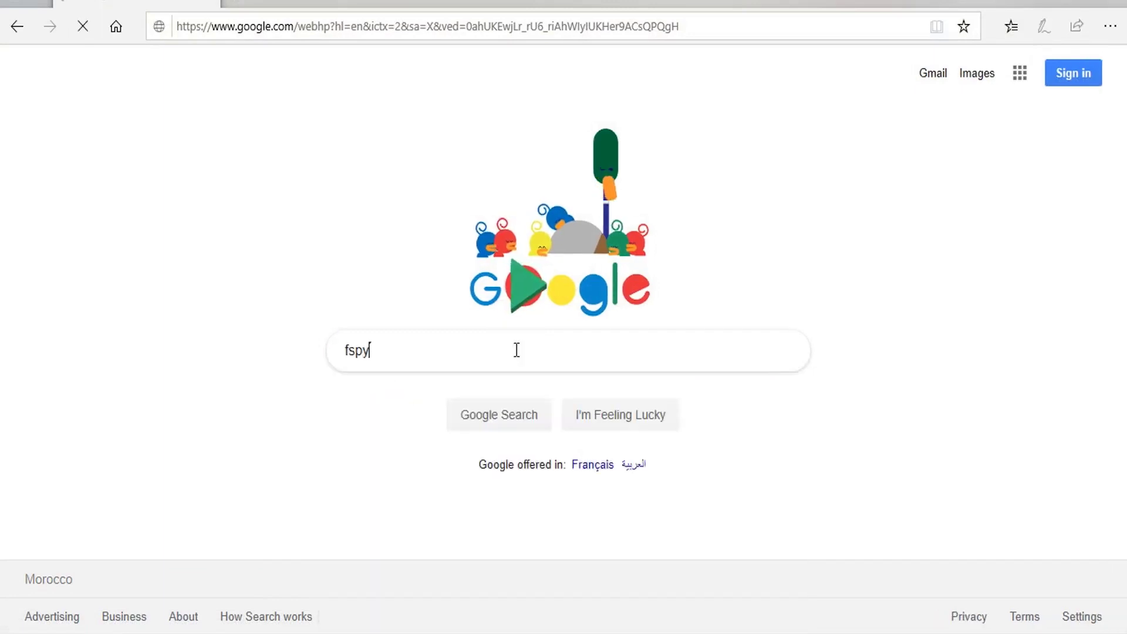
{"action": "left_click", "coordinate": [153, 215]}
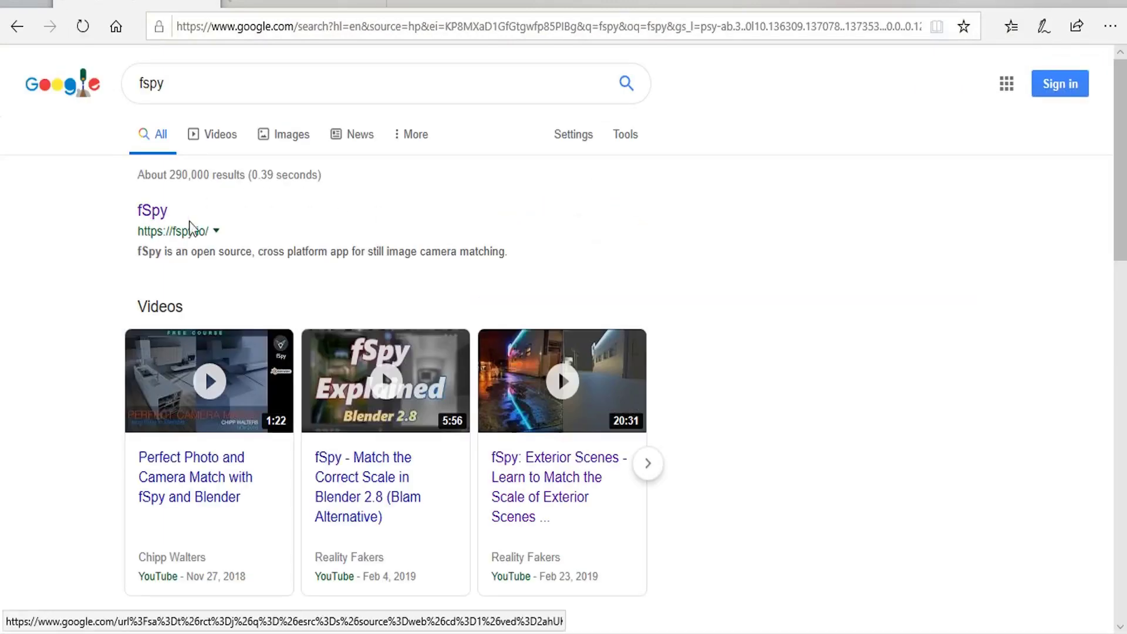
{"action": "scroll", "coordinate": [523, 237], "scroll_direction": "down", "scroll_amount": 10}
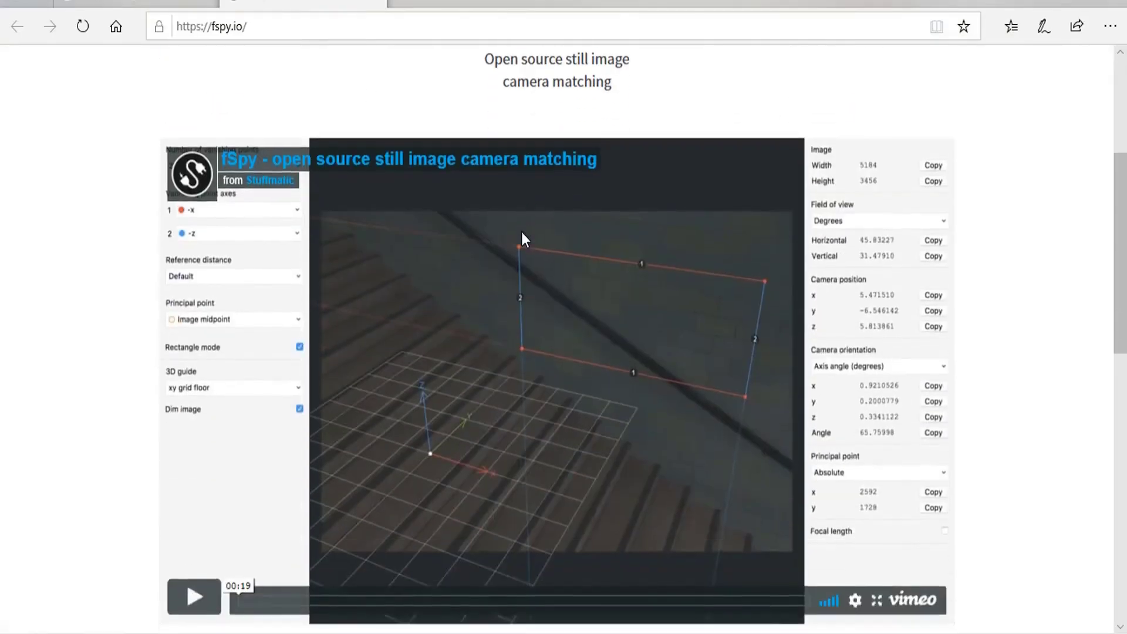
{"action": "scroll", "coordinate": [543, 370], "scroll_direction": "down", "scroll_amount": 5}
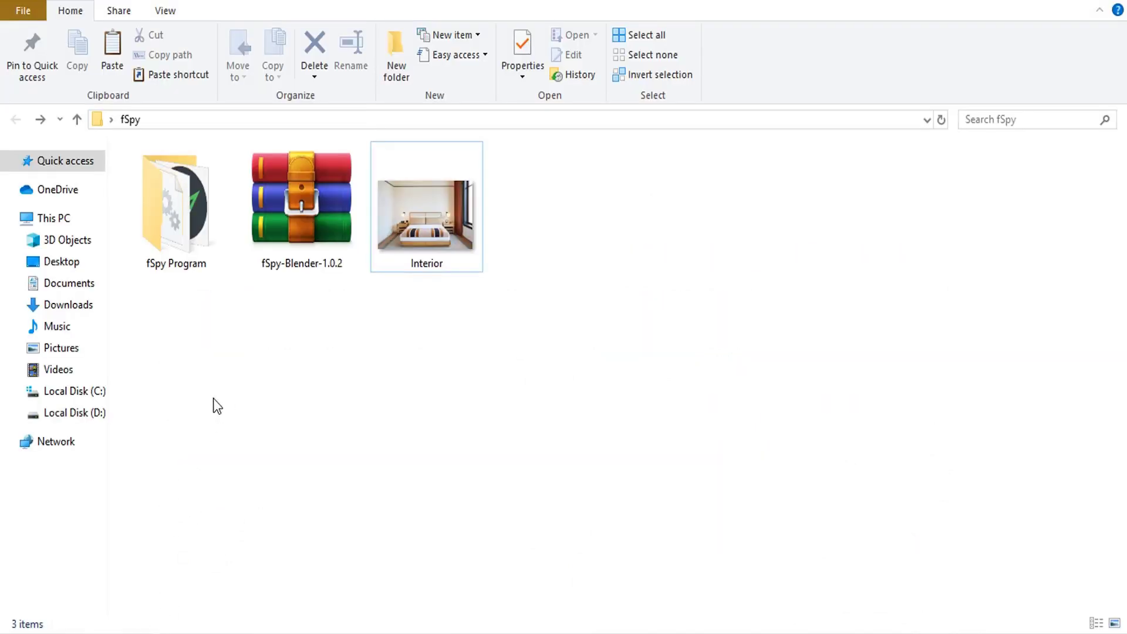
Look at the fSpy Program folder and the fSpy-Blender-1.0.2 archive in the fSpy folder.
{"action": "double_click", "coordinate": [188, 247]}
{"action": "key", "text": "alt+Left"}
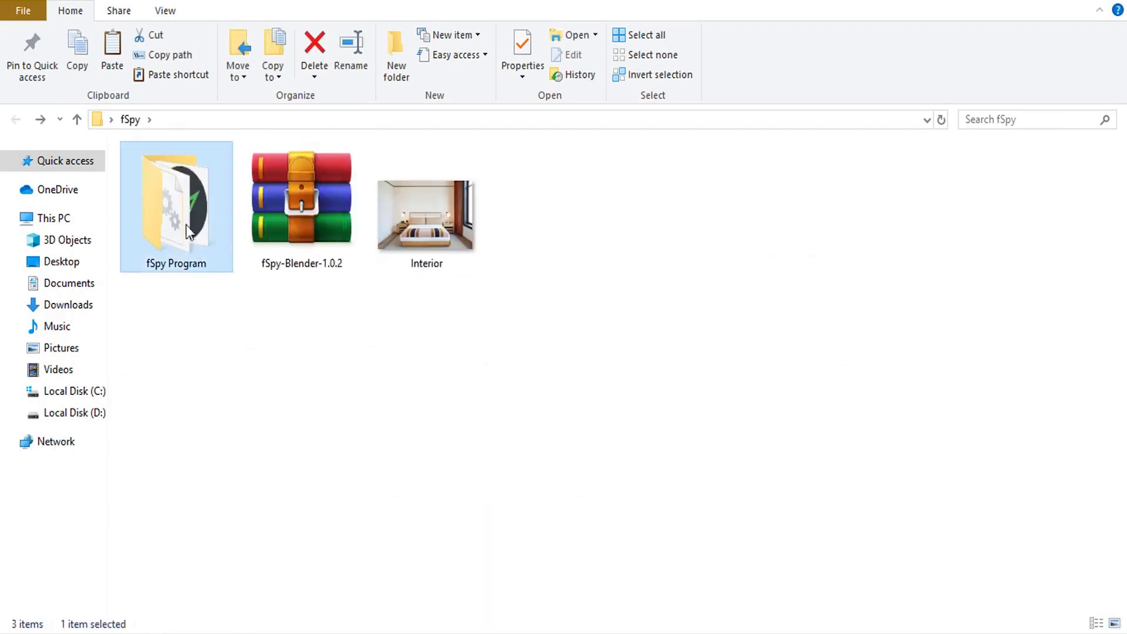
{"action": "left_click", "coordinate": [284, 202]}
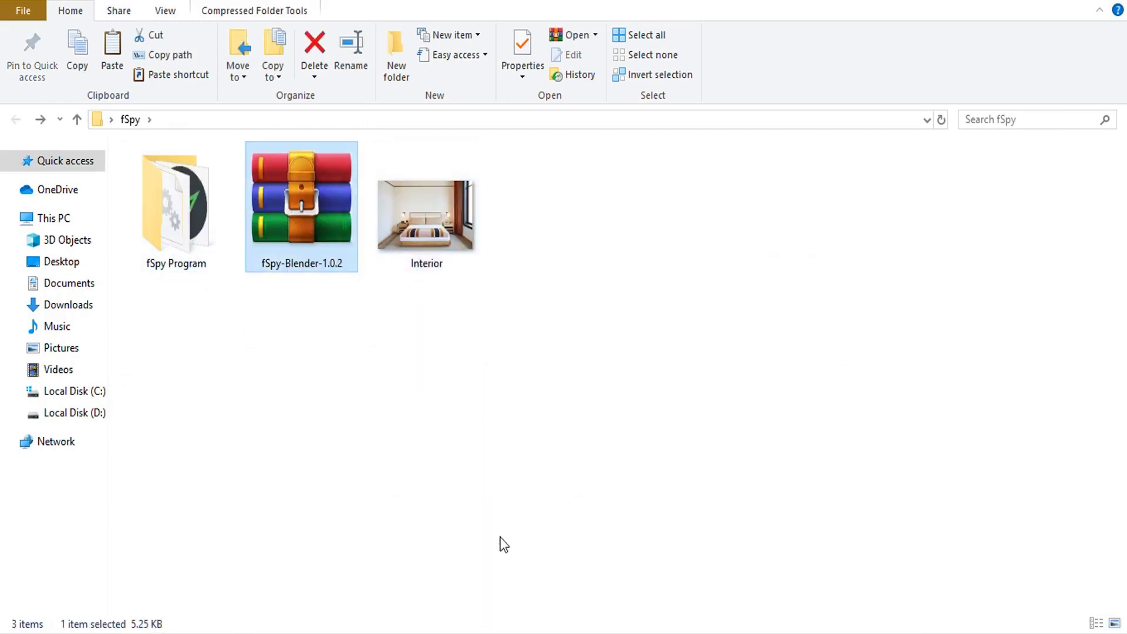
Launch fSpy from the fSpy Program folder and load the Interior image into it.
{"action": "double_click", "coordinate": [221, 231]}
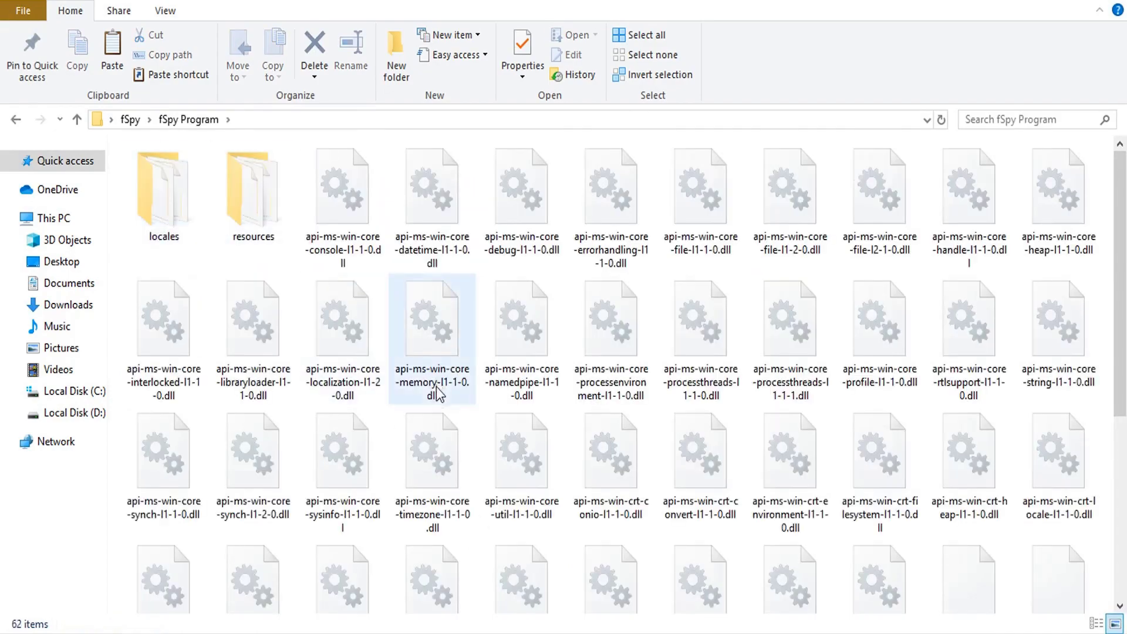
{"action": "scroll", "coordinate": [436, 396], "scroll_direction": "down", "scroll_amount": 5}
{"action": "double_click", "coordinate": [435, 396]}
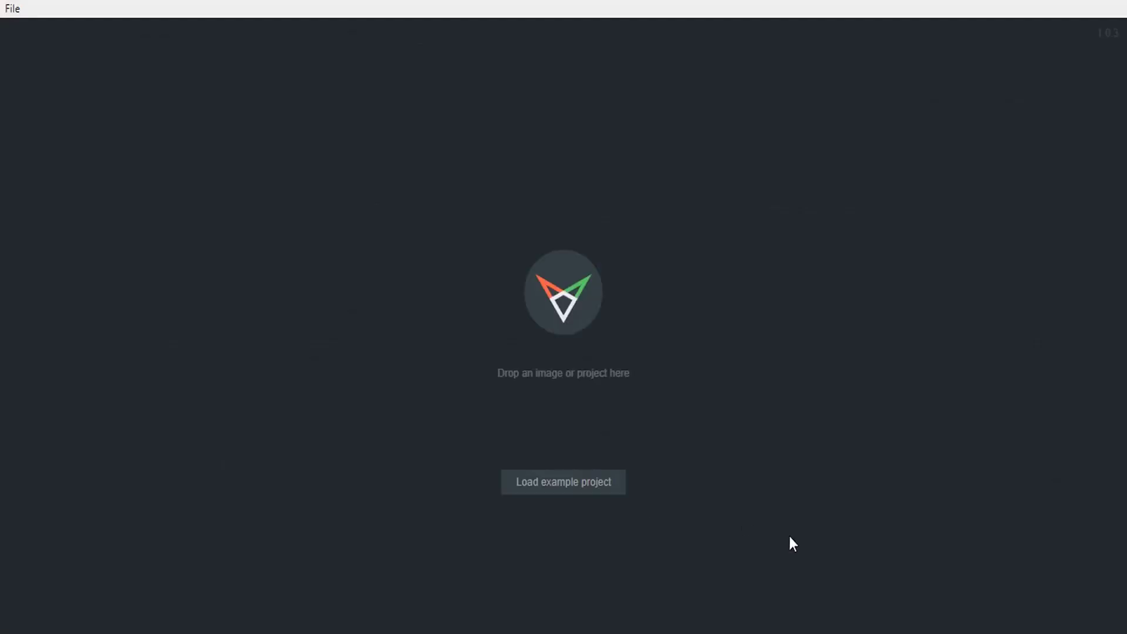
{"action": "key", "text": "alt+F4"}
{"action": "key", "text": "alt+Up"}
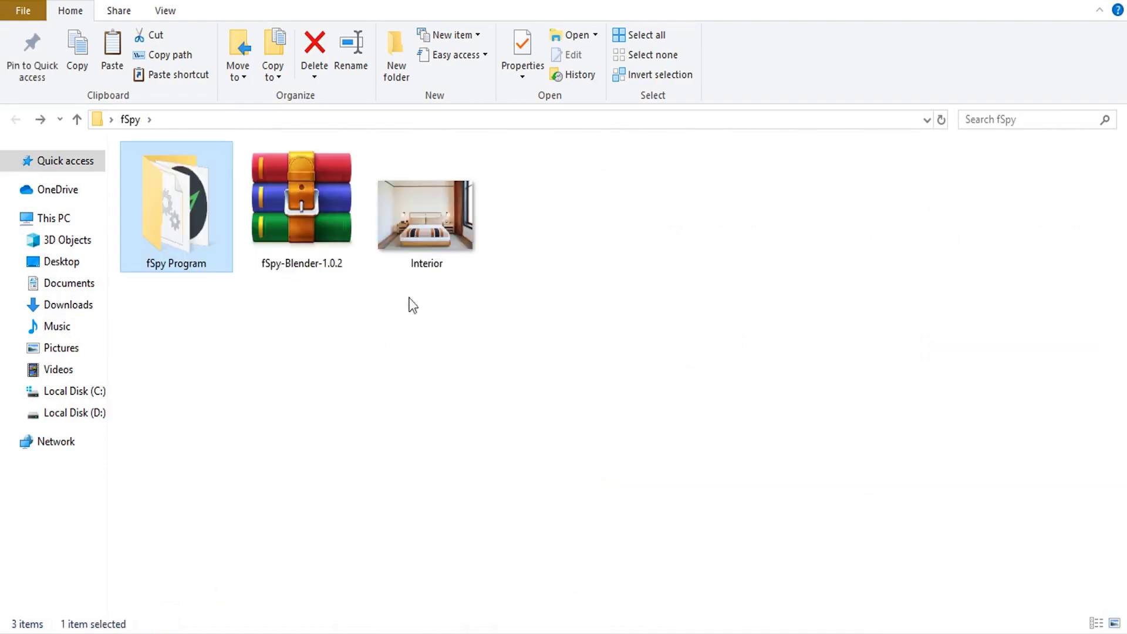
{"action": "left_click_drag", "start_coordinate": [409, 223], "coordinate": [579, 374]}
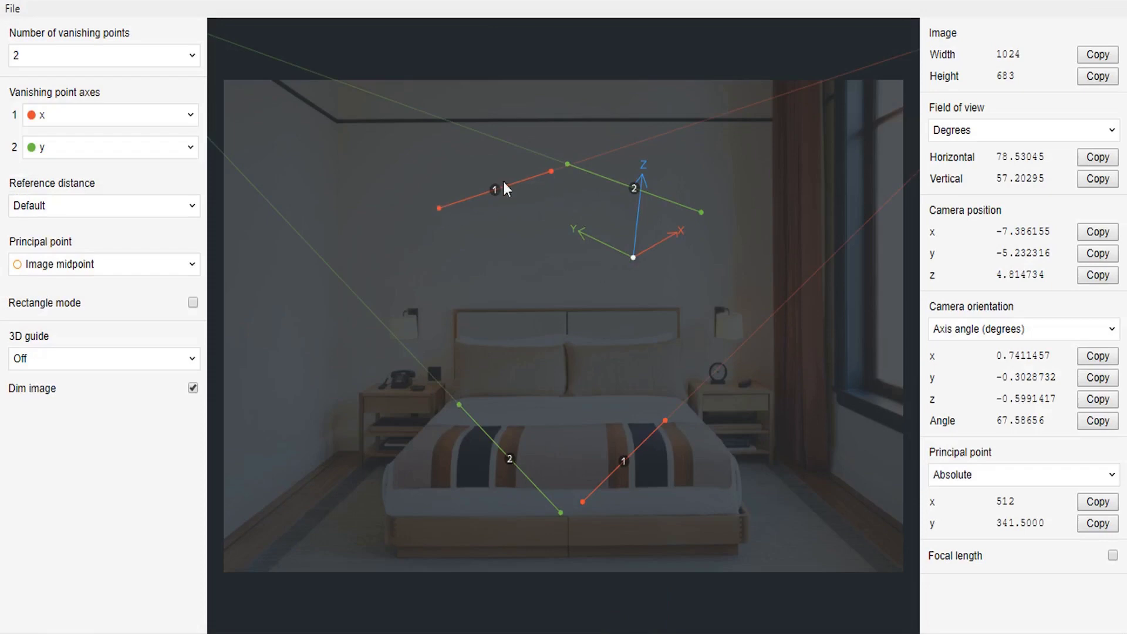
Try repositioning the endpoints of the upper x and y vanishing lines over the photo.
{"action": "left_click_drag", "start_coordinate": [441, 211], "coordinate": [418, 185]}
{"action": "mouse_move", "coordinate": [570, 165]}
{"action": "left_mouse_down"}
{"action": "mouse_move", "coordinate": [573, 176]}
{"action": "mouse_move", "coordinate": [580, 165]}
{"action": "left_mouse_up"}
{"action": "left_click_drag", "start_coordinate": [417, 185], "coordinate": [429, 230]}
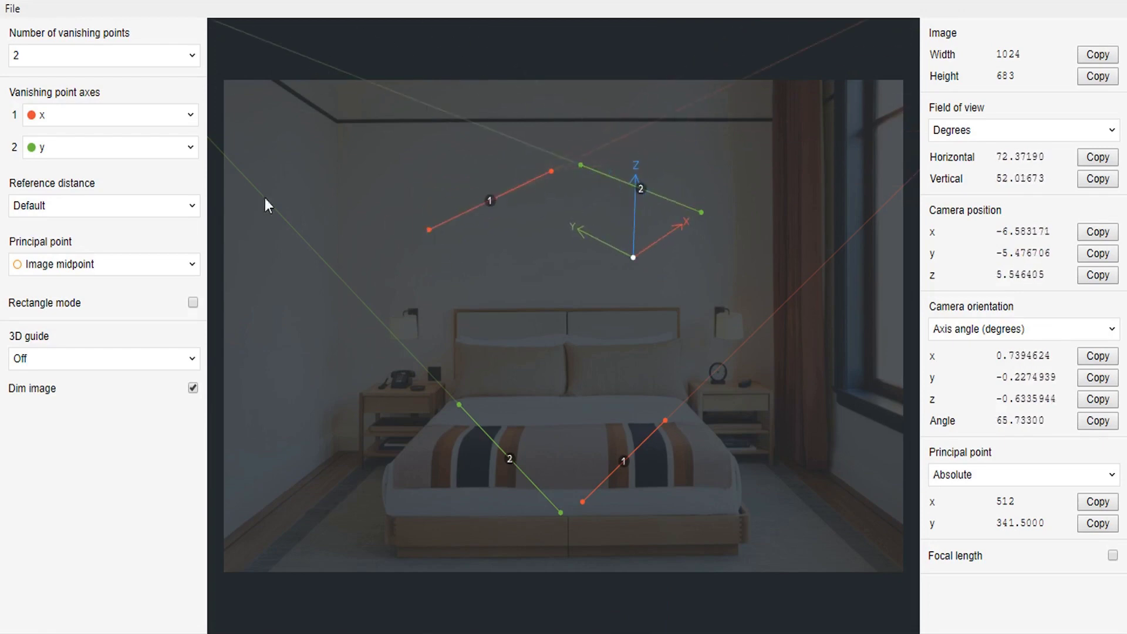
{"action": "left_click_drag", "start_coordinate": [702, 212], "coordinate": [742, 151]}
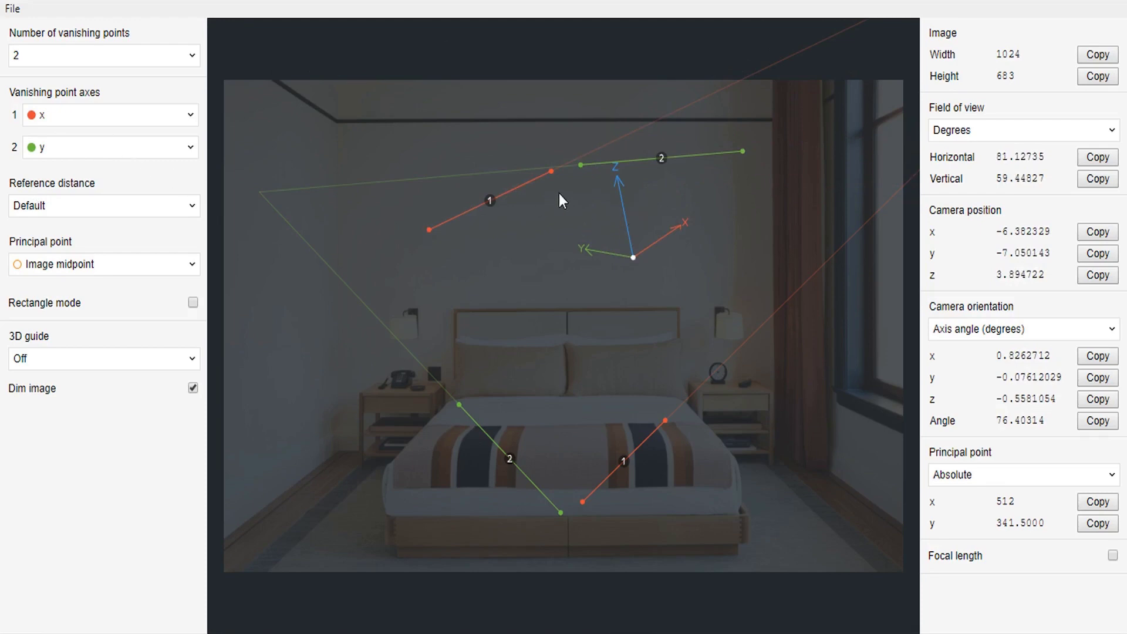
{"action": "left_click_drag", "start_coordinate": [551, 170], "coordinate": [343, 379]}
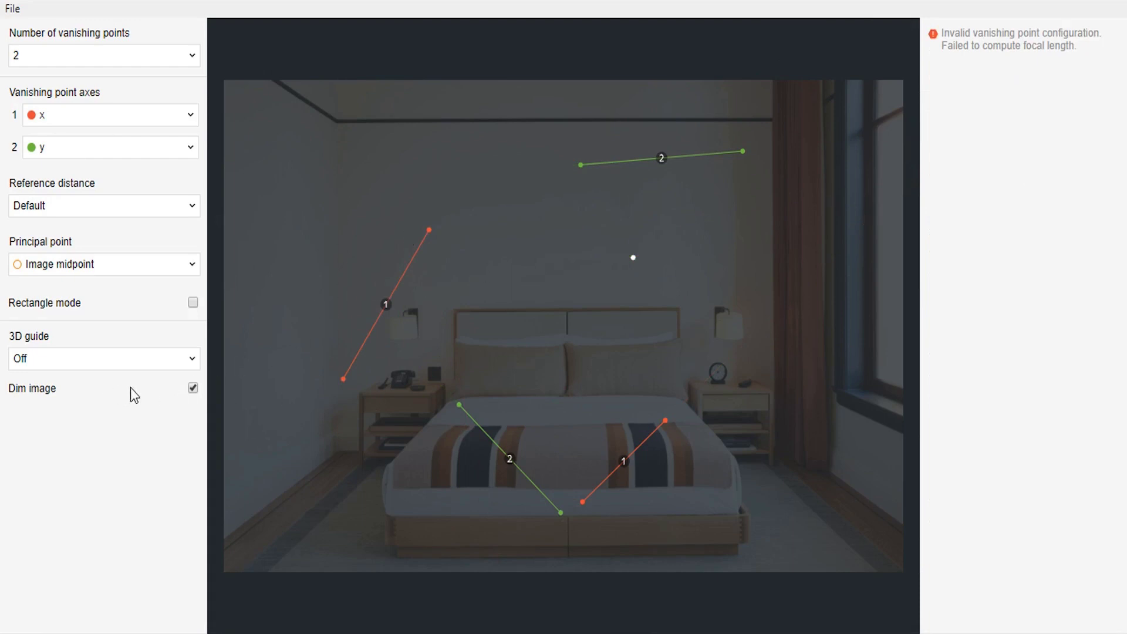
Turn off image dimming and stretch the upper x line along the vertical corner where the left and back walls meet.
{"action": "left_click", "coordinate": [191, 388]}
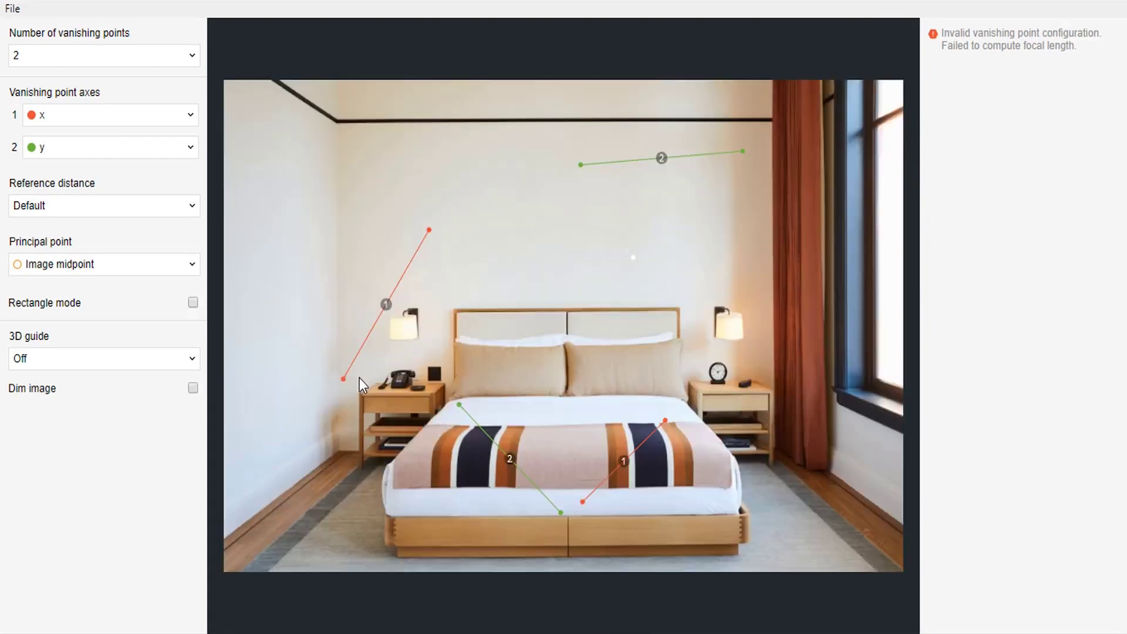
{"action": "left_click_drag", "start_coordinate": [429, 230], "coordinate": [339, 113]}
{"action": "left_click_drag", "start_coordinate": [346, 378], "coordinate": [334, 397]}
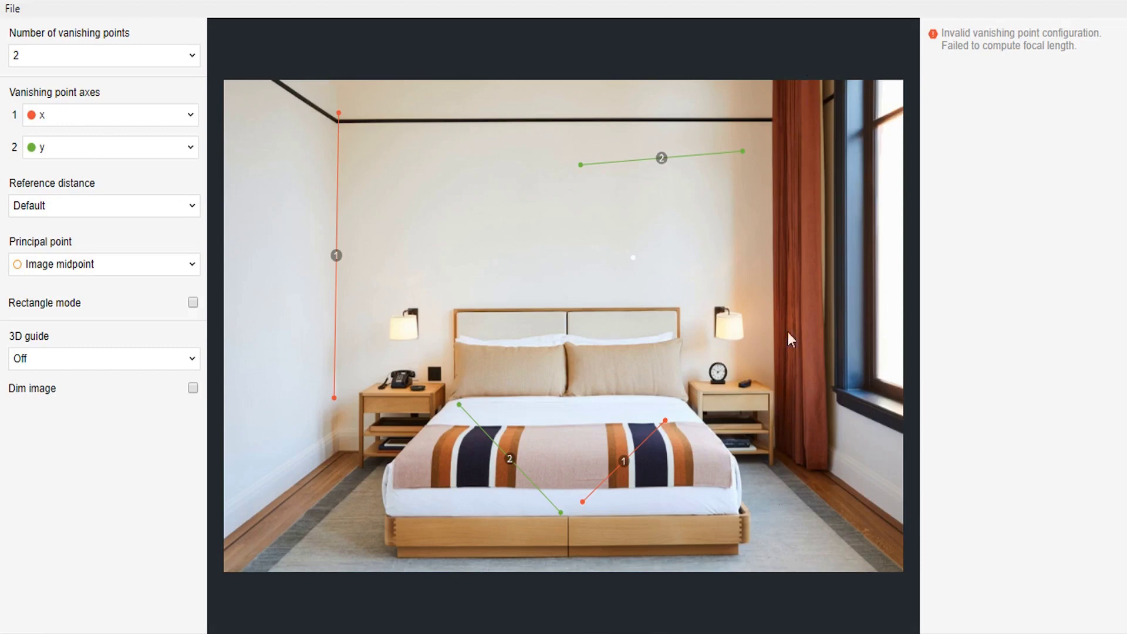
Assign the z axis to the second vanishing point and move its lines onto the back wall above the bed.
{"action": "left_click", "coordinate": [189, 148]}
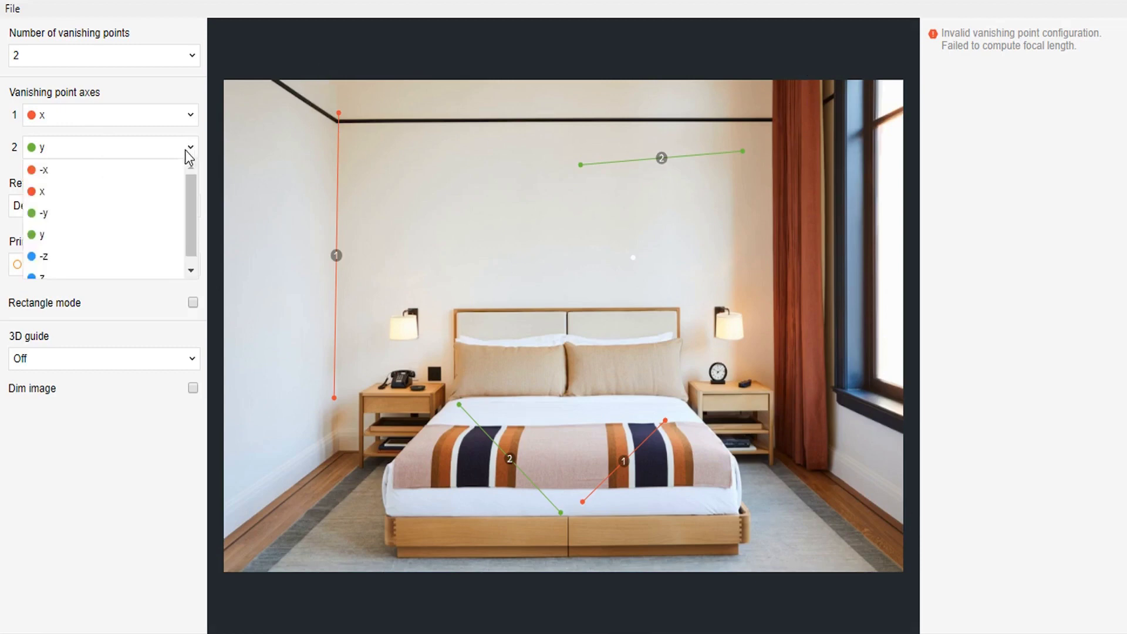
{"action": "left_click", "coordinate": [42, 277]}
{"action": "left_click_drag", "start_coordinate": [581, 165], "coordinate": [650, 312]}
{"action": "left_click_drag", "start_coordinate": [459, 404], "coordinate": [499, 177]}
{"action": "left_click_drag", "start_coordinate": [561, 514], "coordinate": [489, 270]}
Align the two x vanishing lines with the edges where the floor meets the left and right walls.
{"action": "left_click_drag", "start_coordinate": [334, 122], "coordinate": [410, 306]}
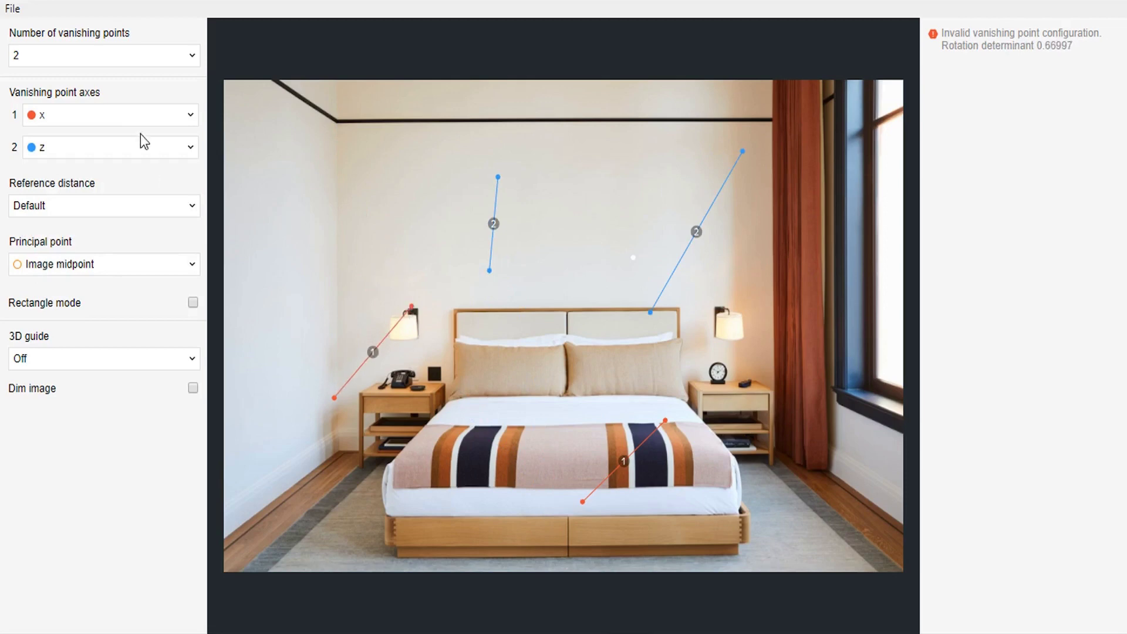
{"action": "left_click_drag", "start_coordinate": [334, 397], "coordinate": [196, 556]}
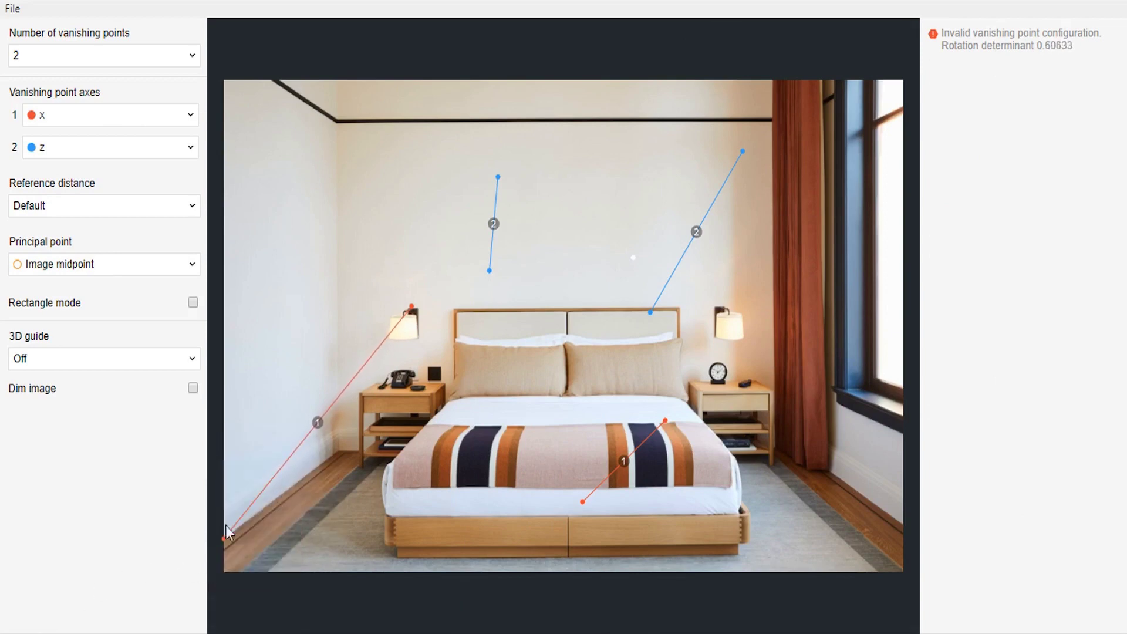
{"action": "left_click_drag", "start_coordinate": [412, 309], "coordinate": [327, 452]}
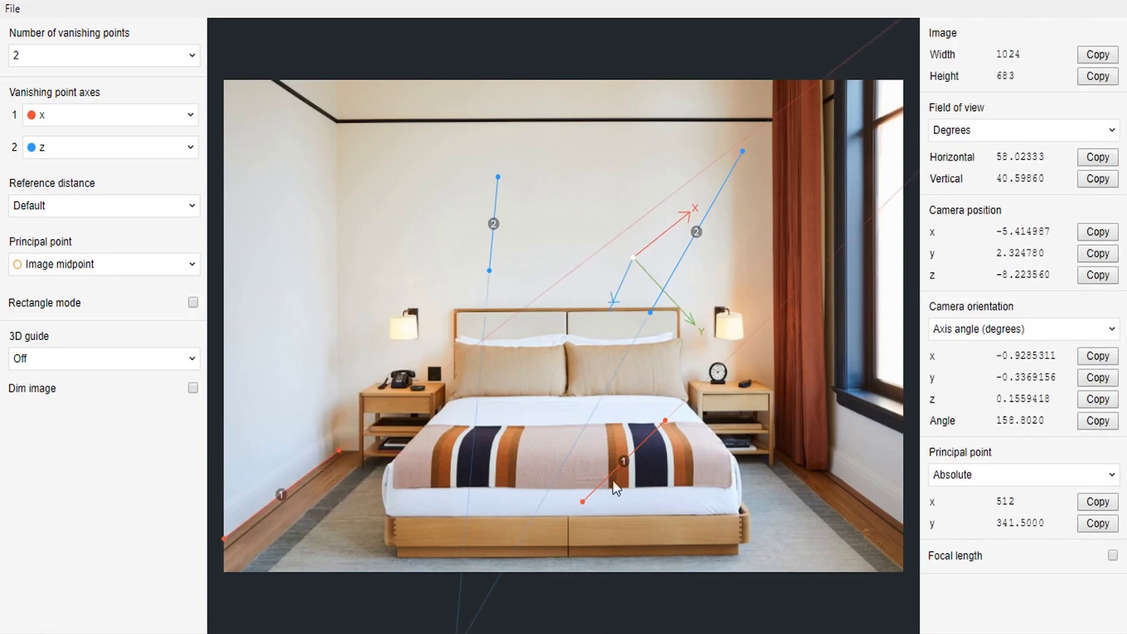
{"action": "left_click_drag", "start_coordinate": [581, 503], "coordinate": [910, 570]}
{"action": "left_click_drag", "start_coordinate": [665, 420], "coordinate": [809, 413]}
{"action": "left_click_drag", "start_coordinate": [902, 568], "coordinate": [910, 531]}
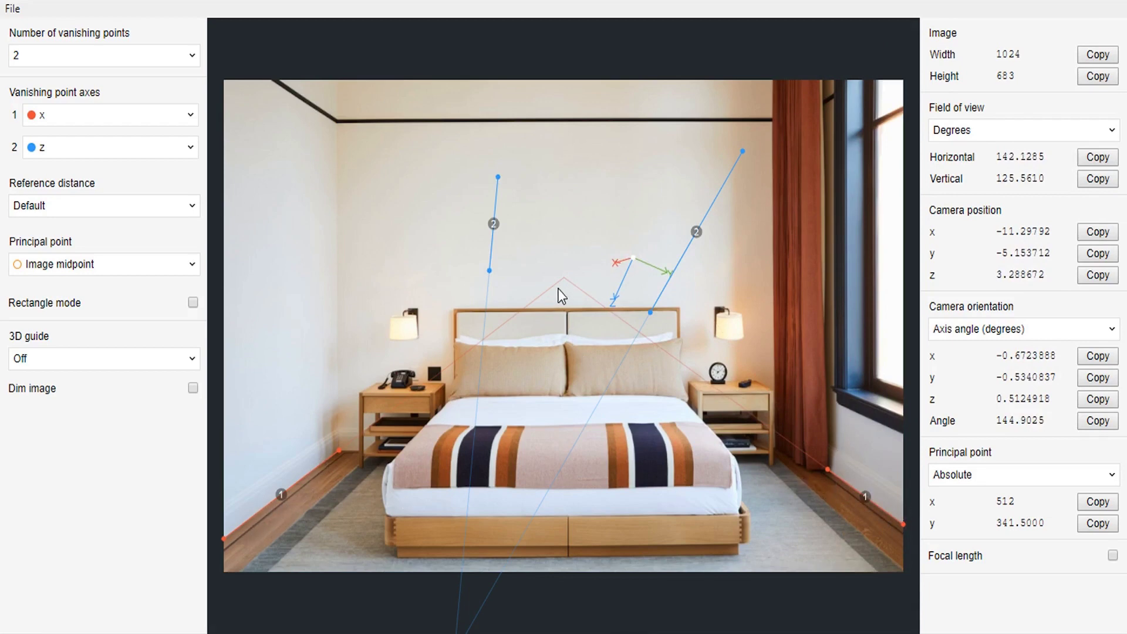
Align the two z vanishing lines with the left back wall corner and the vertical window frame on the right.
{"action": "left_click_drag", "start_coordinate": [650, 305], "coordinate": [694, 120]}
{"action": "left_click_drag", "start_coordinate": [490, 270], "coordinate": [332, 79]}
{"action": "left_click_drag", "start_coordinate": [498, 179], "coordinate": [338, 426]}
{"action": "left_click_drag", "start_coordinate": [744, 156], "coordinate": [884, 392]}
{"action": "left_click_drag", "start_coordinate": [705, 124], "coordinate": [920, 65]}
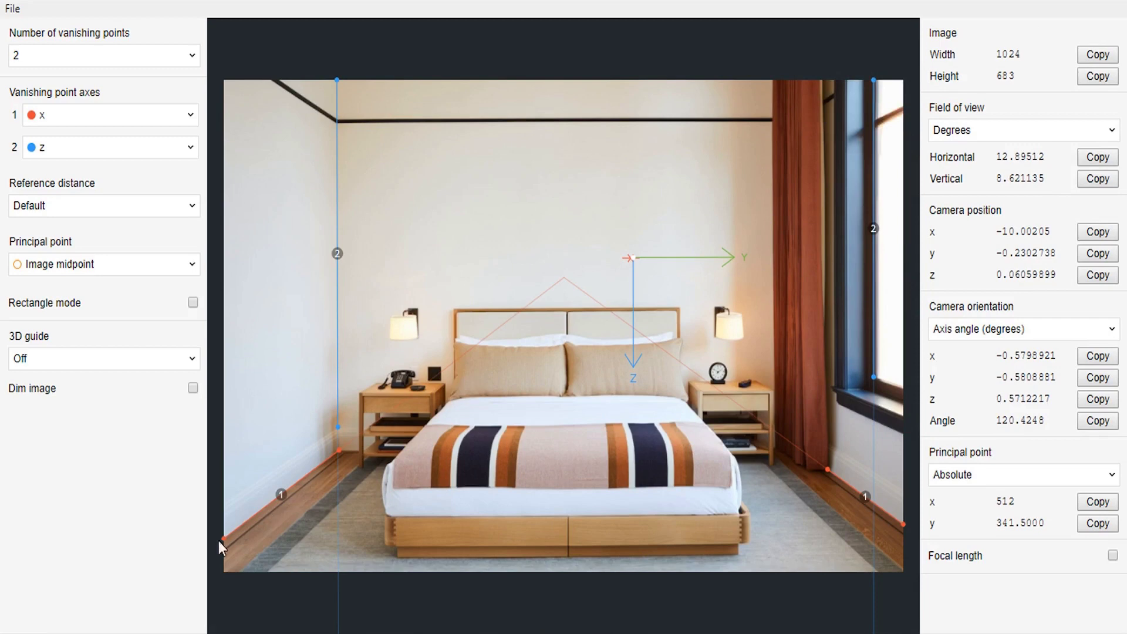
Set the second vanishing point axis to -z and move the origin to the upper right of the back wall.
{"action": "left_click_drag", "start_coordinate": [634, 260], "coordinate": [551, 153]}
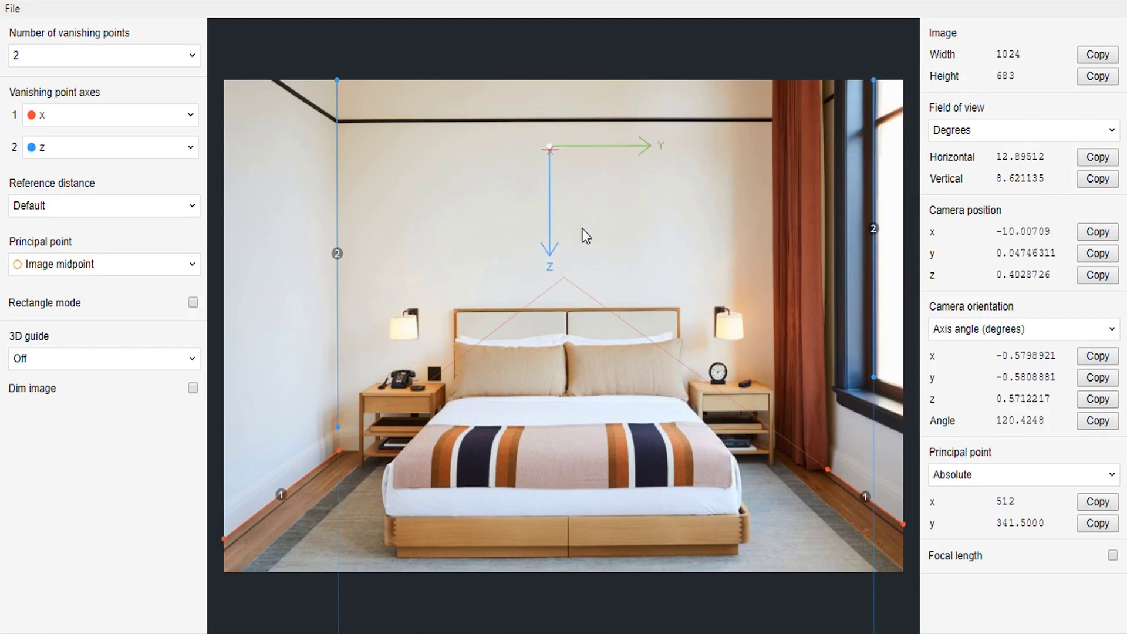
{"action": "left_click_drag", "start_coordinate": [551, 146], "coordinate": [572, 241]}
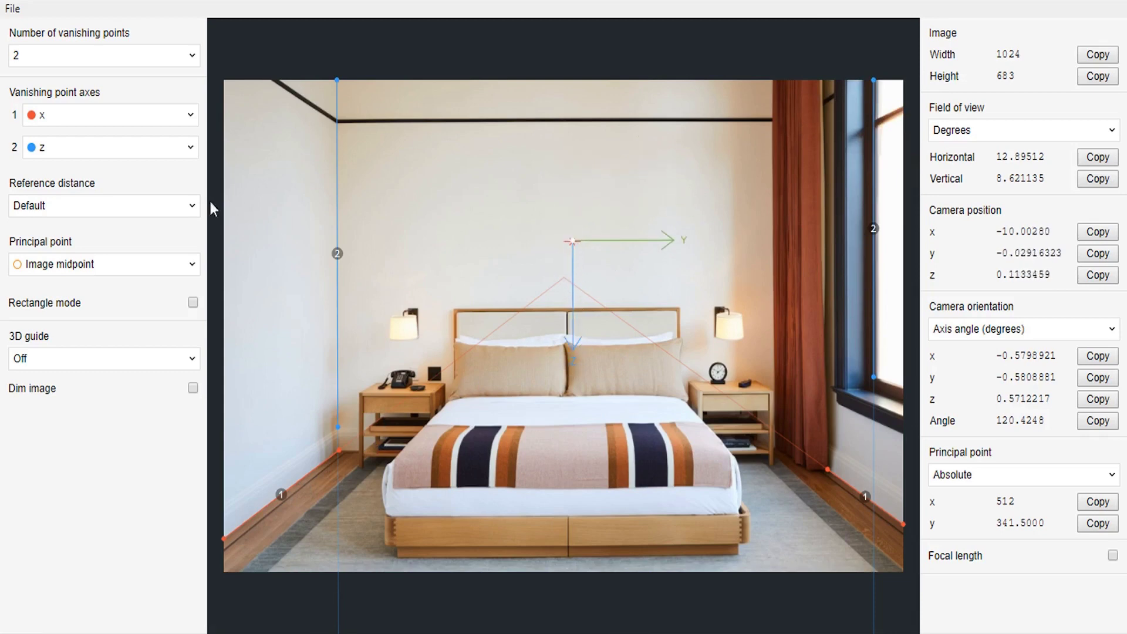
{"action": "left_click", "coordinate": [65, 151]}
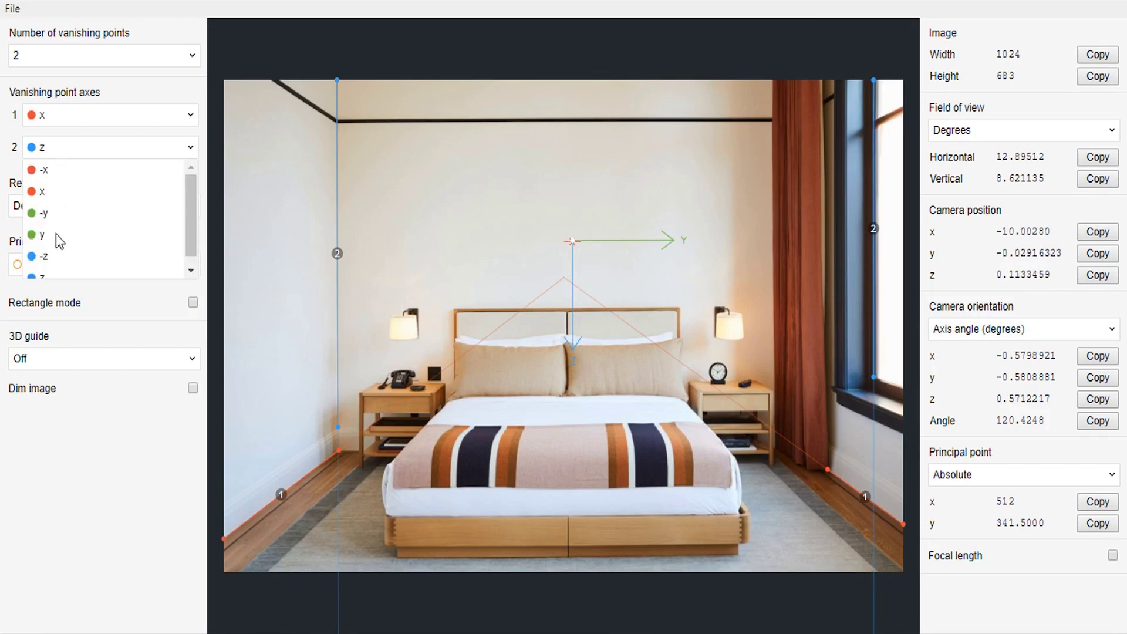
{"action": "left_click", "coordinate": [48, 258]}
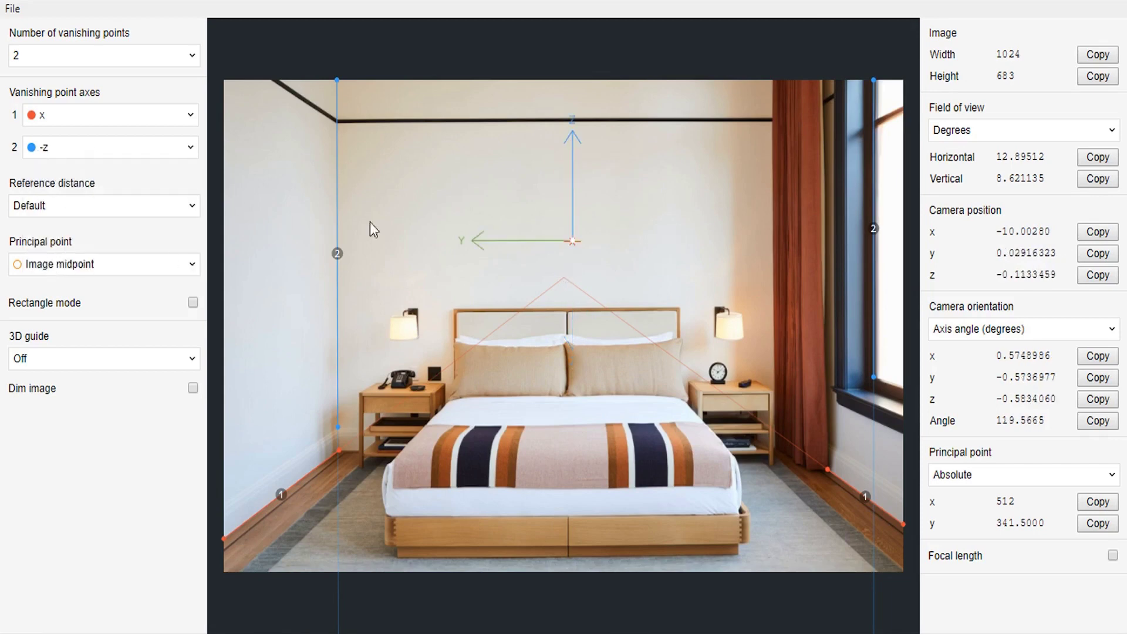
{"action": "left_click_drag", "start_coordinate": [569, 244], "coordinate": [727, 205]}
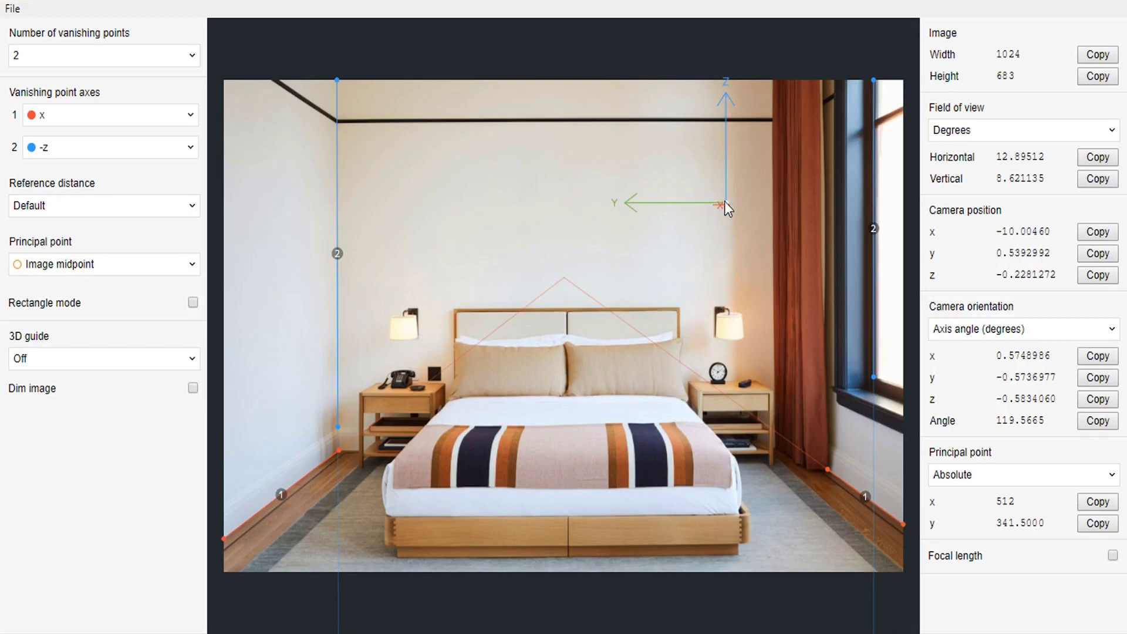
{"action": "left_click_drag", "start_coordinate": [728, 202], "coordinate": [706, 207]}
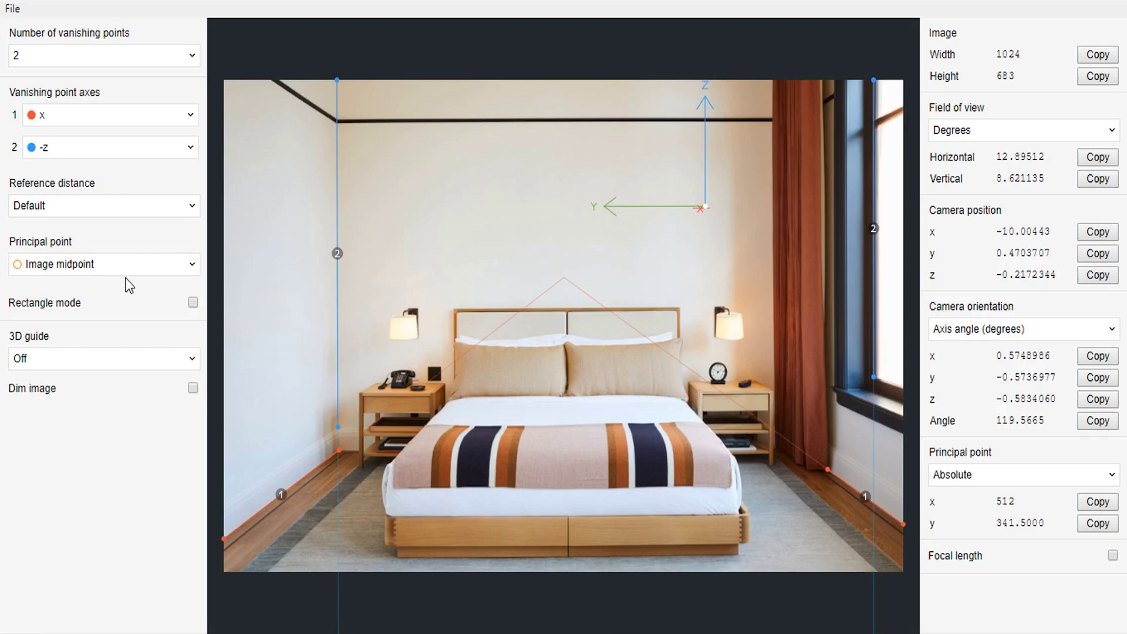
Set the principal point to Manual, place it where the x lines converge, and move the origin to the middle of the bed.
{"action": "left_click", "coordinate": [78, 267]}
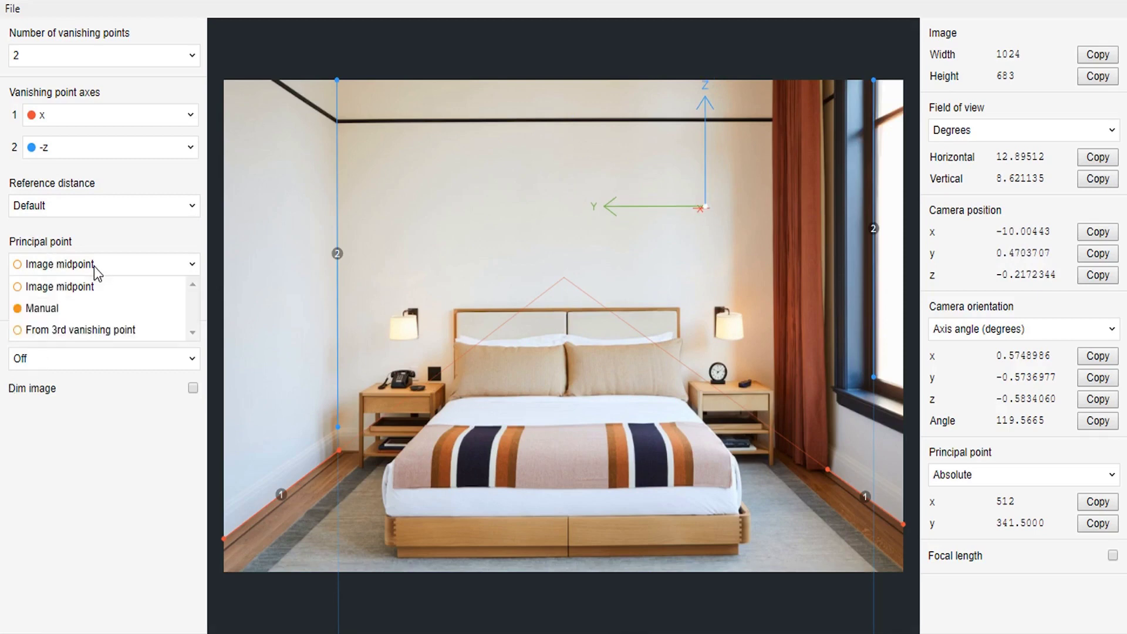
{"action": "left_click", "coordinate": [43, 309]}
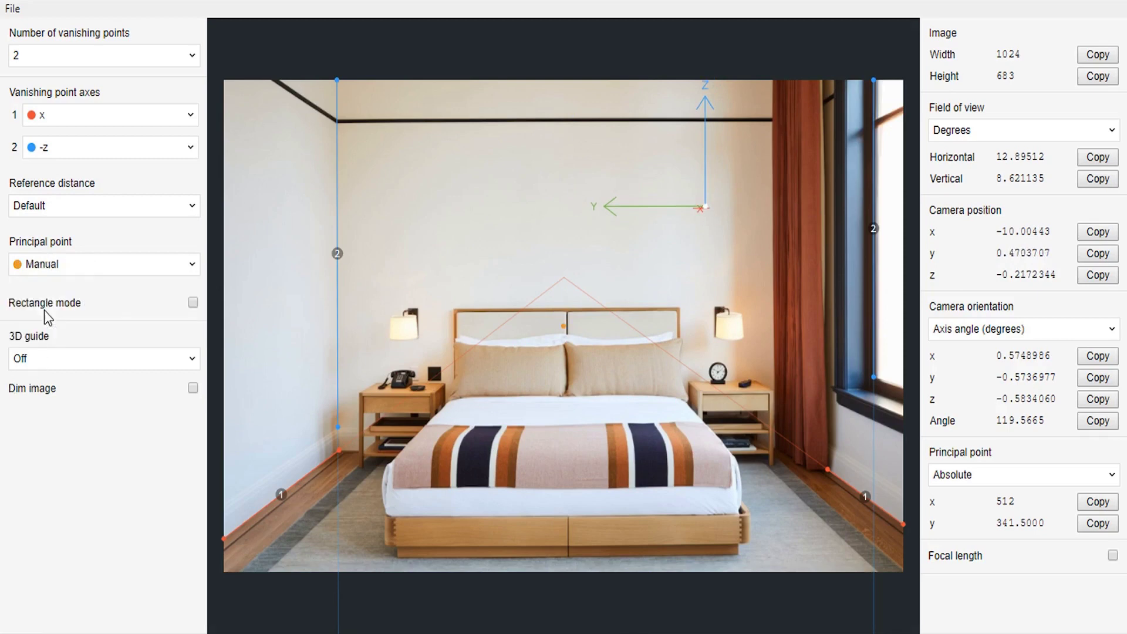
{"action": "left_click_drag", "start_coordinate": [563, 326], "coordinate": [563, 279]}
{"action": "left_click_drag", "start_coordinate": [710, 220], "coordinate": [450, 442]}
{"action": "left_click_drag", "start_coordinate": [565, 279], "coordinate": [565, 280]}
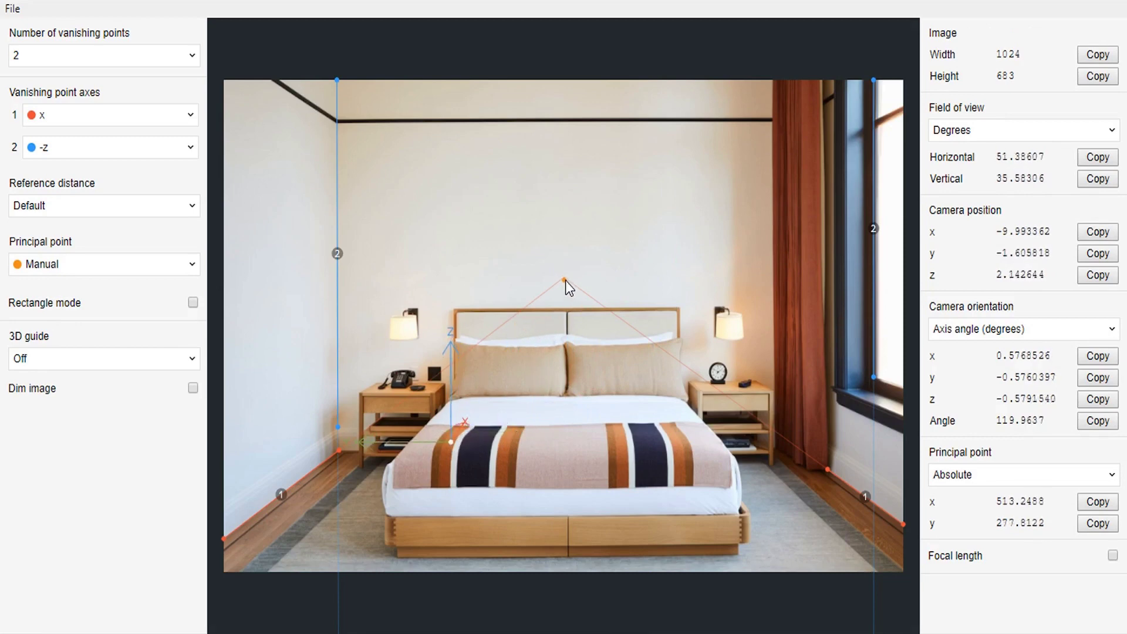
{"action": "left_click_drag", "start_coordinate": [451, 442], "coordinate": [583, 452]}
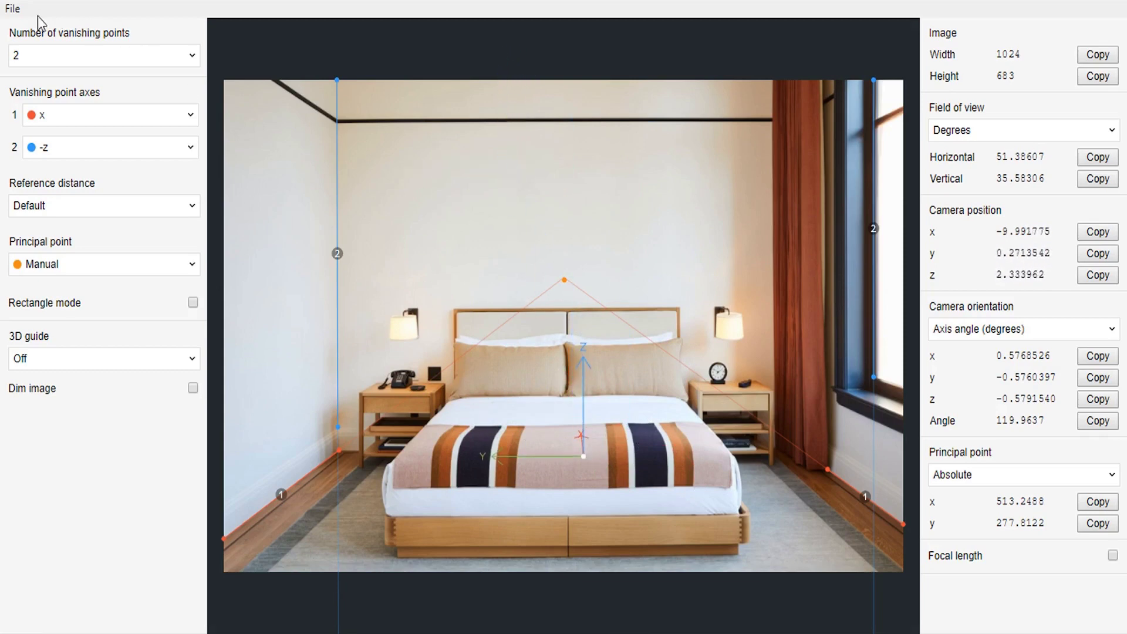
Save the camera match as a project named InteriorScale in the fSpy folder on the Desktop.
{"action": "left_click", "coordinate": [14, 10]}
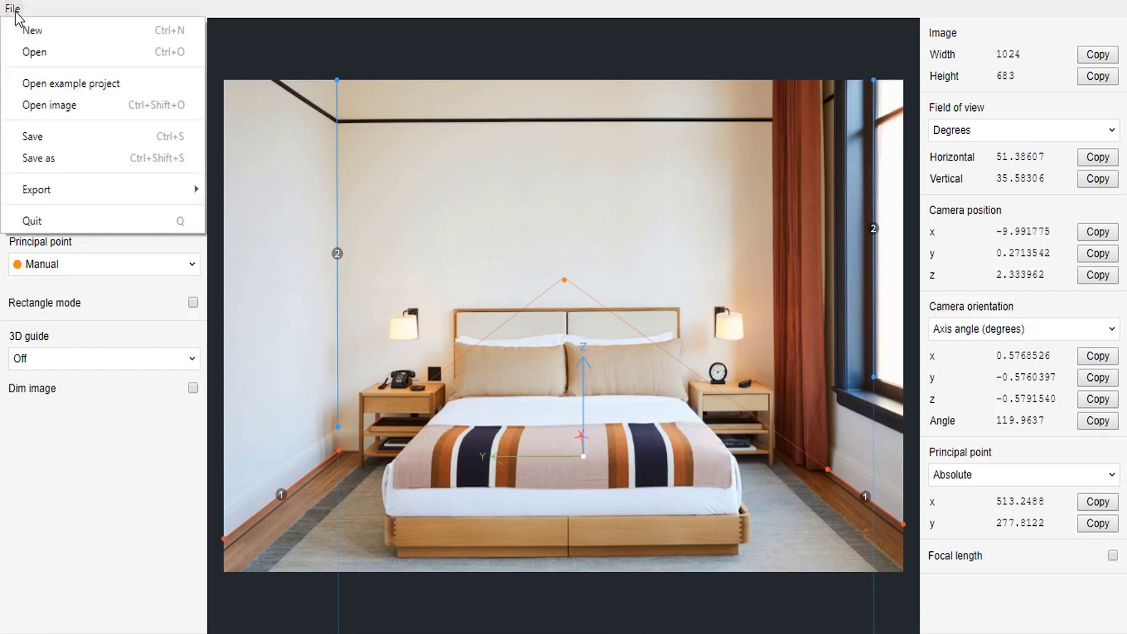
{"action": "left_click", "coordinate": [47, 164]}
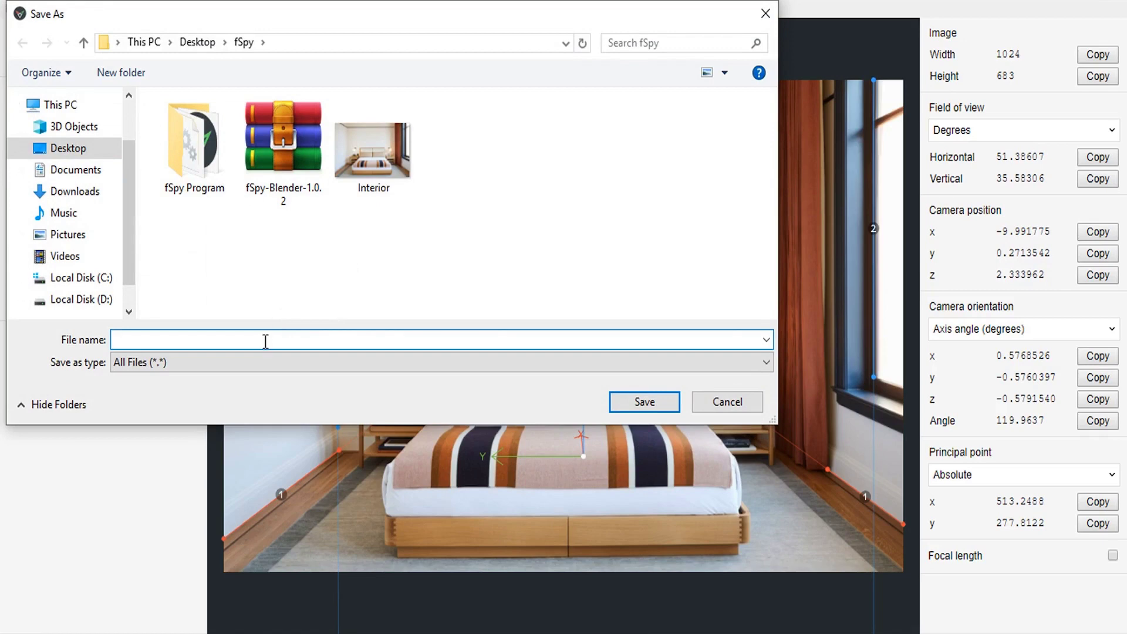
{"action": "type", "text": "Interior"}
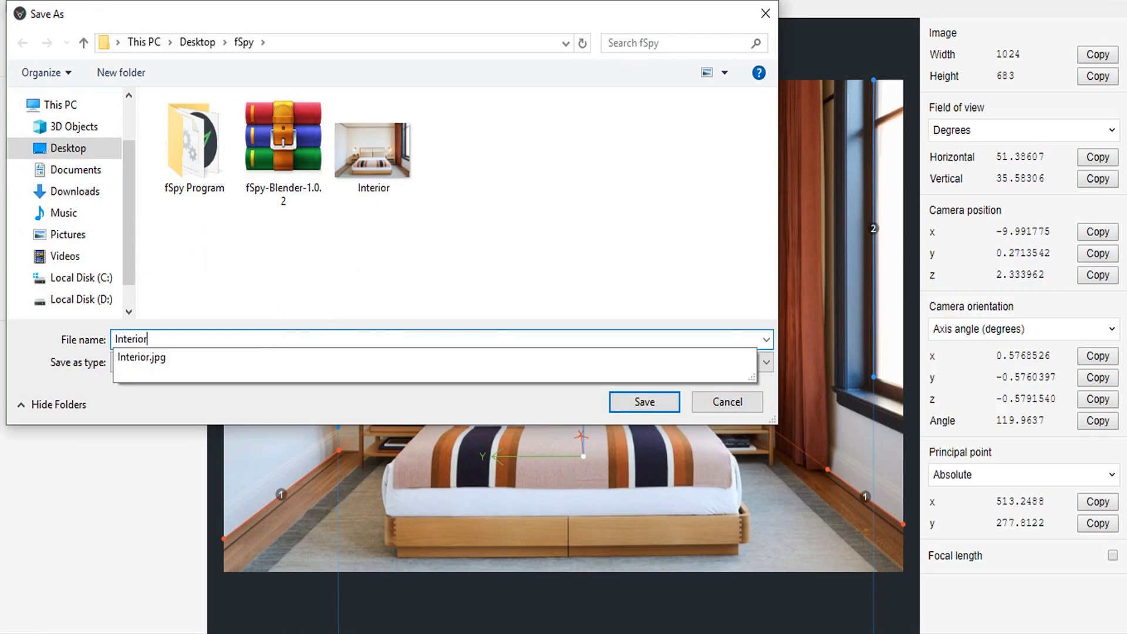
{"action": "type", "text": "Scale"}
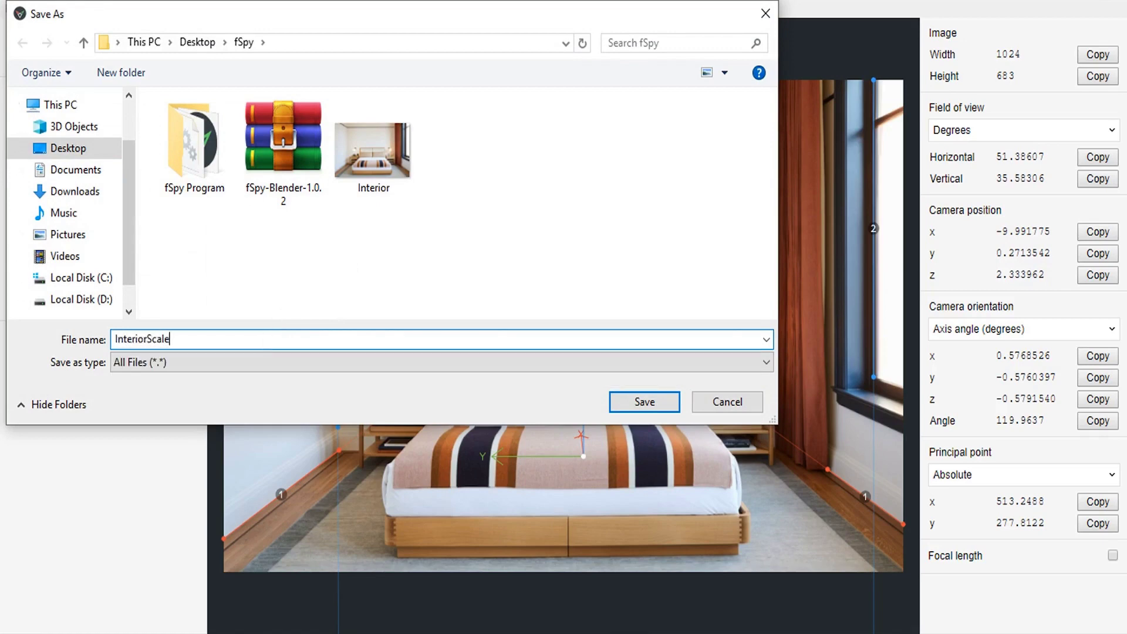
{"action": "left_click", "coordinate": [645, 402]}
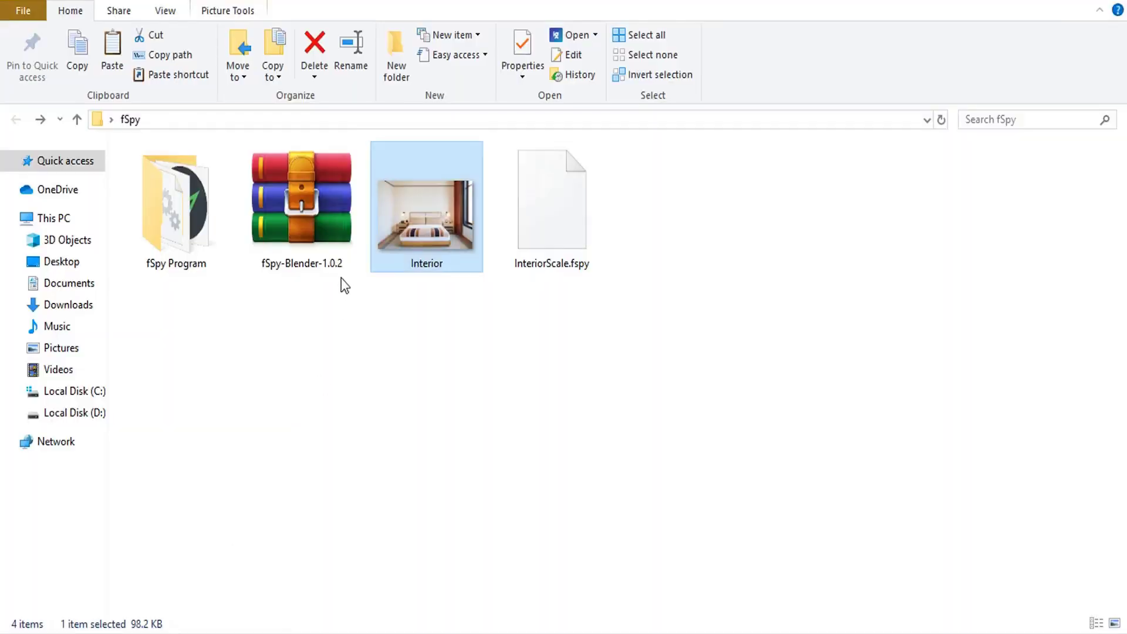
Switch to Blender and install the add-on fSpy-Blender-1.0.2.zip from the fSpy folder, finishing with the preferences closed.
{"action": "left_click", "coordinate": [322, 204]}
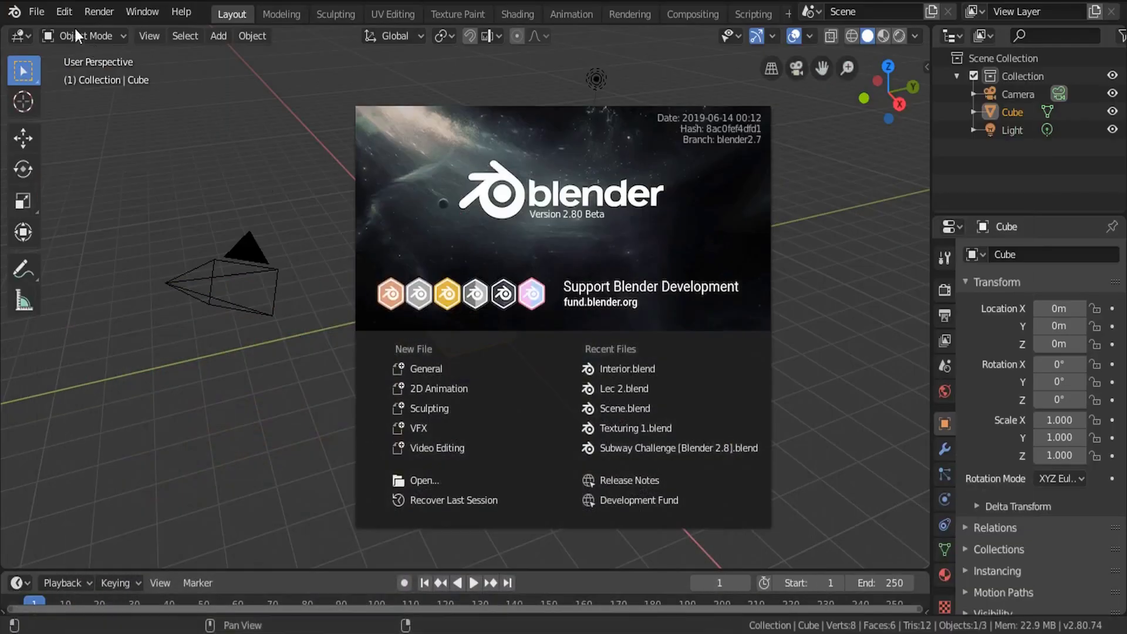
{"action": "left_click", "coordinate": [64, 12]}
{"action": "left_click", "coordinate": [63, 12]}
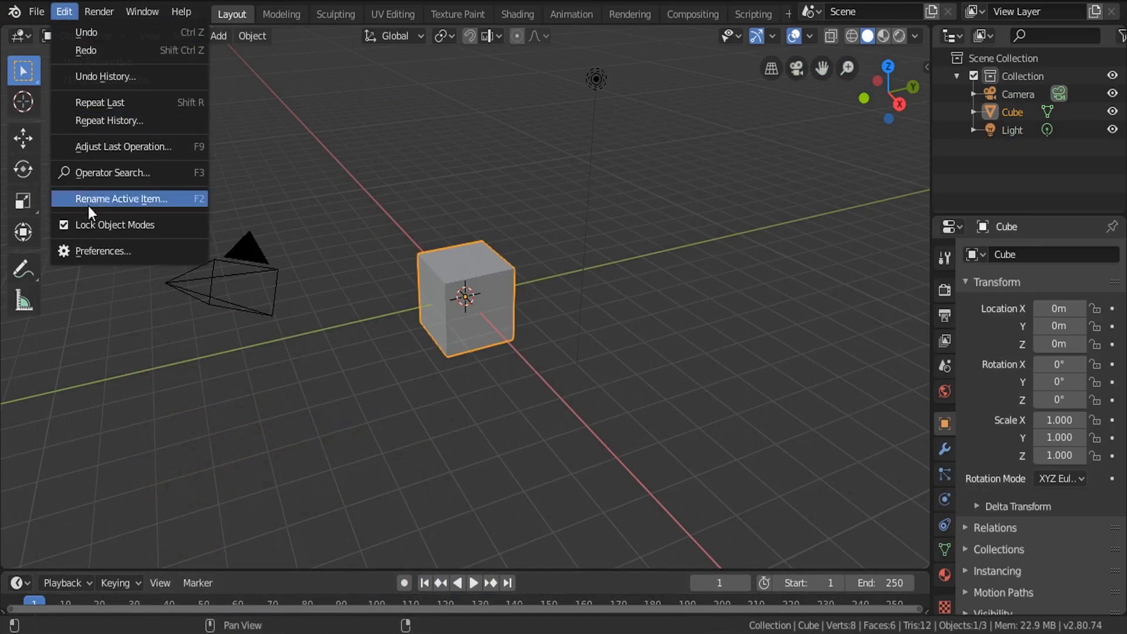
{"action": "left_click", "coordinate": [88, 252]}
{"action": "left_click", "coordinate": [420, 61]}
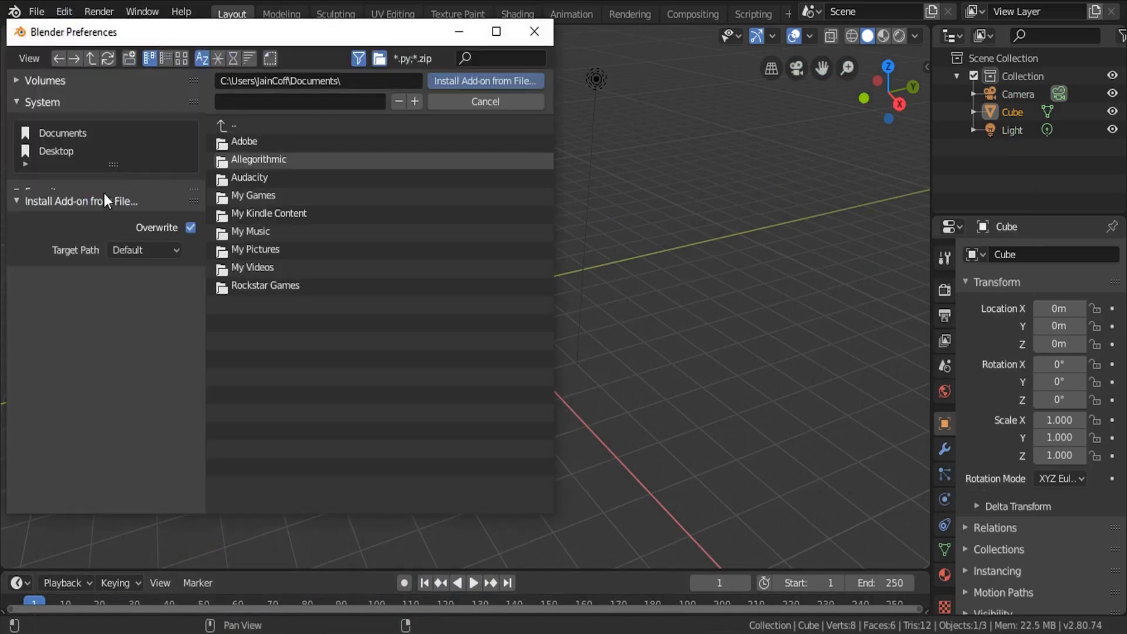
{"action": "left_click", "coordinate": [49, 277]}
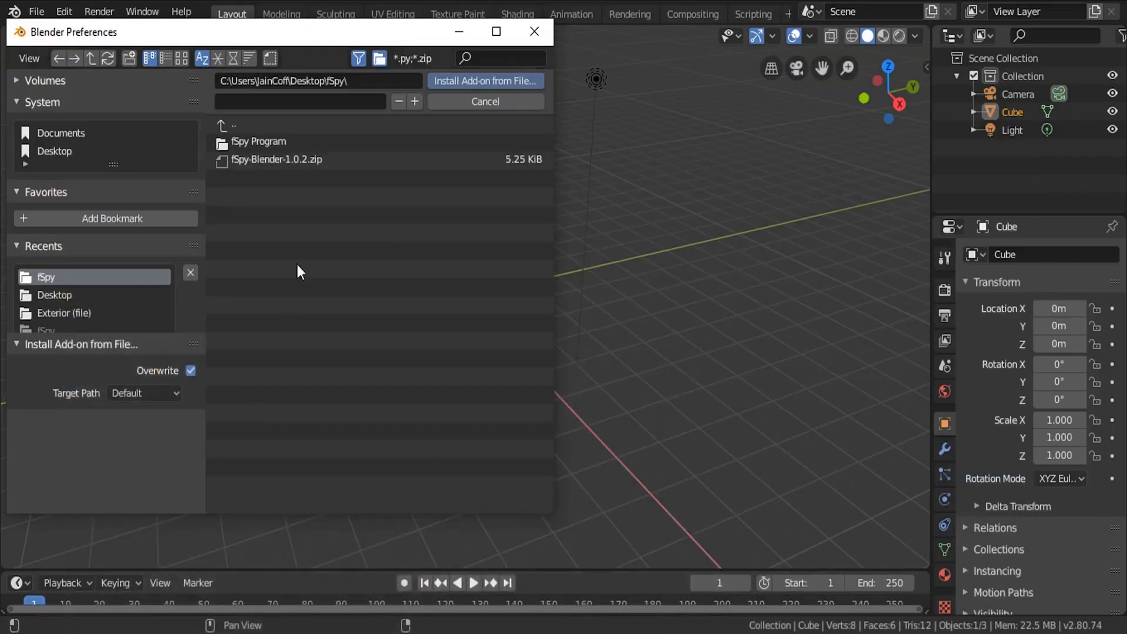
{"action": "double_click", "coordinate": [267, 159]}
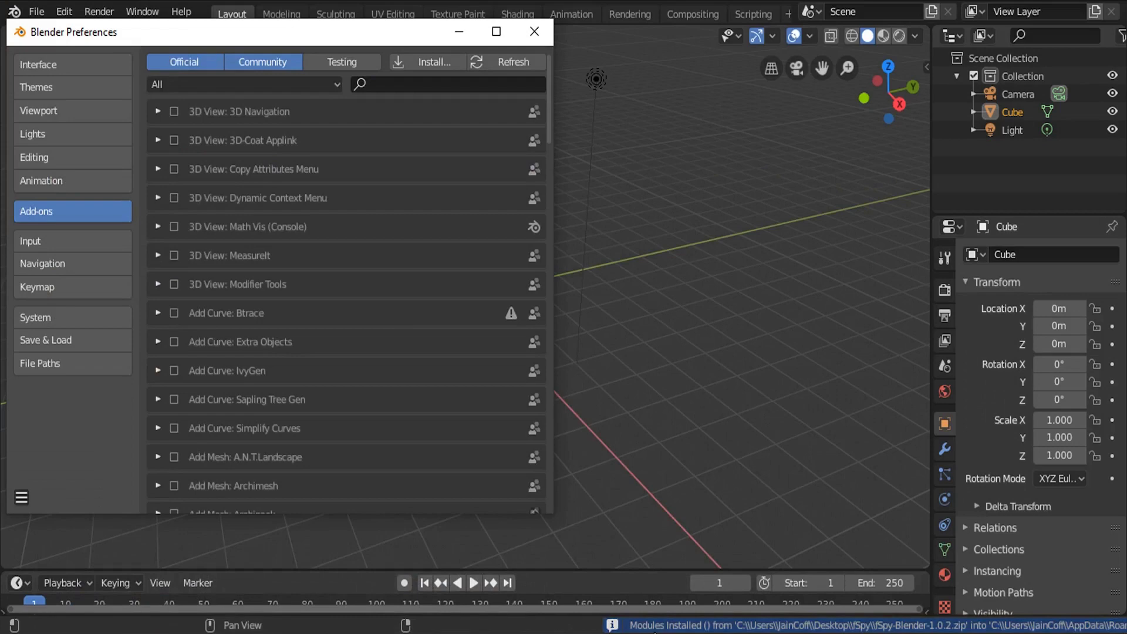
{"action": "left_click", "coordinate": [534, 31]}
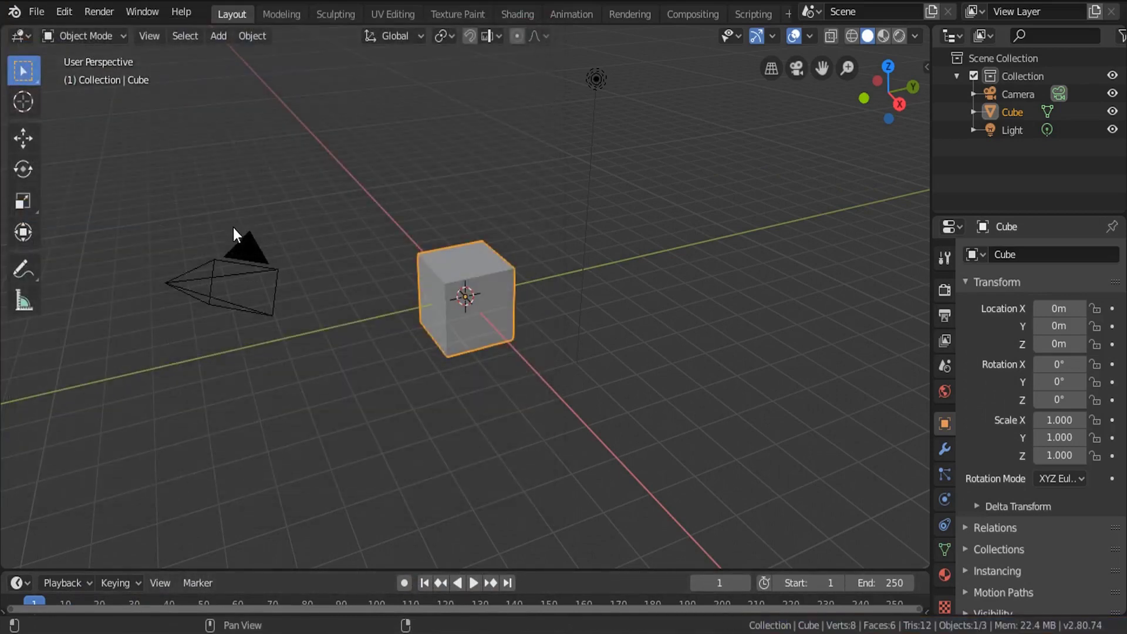
{"action": "left_click", "coordinate": [36, 12]}
{"action": "mouse_move", "coordinate": [93, 258]}
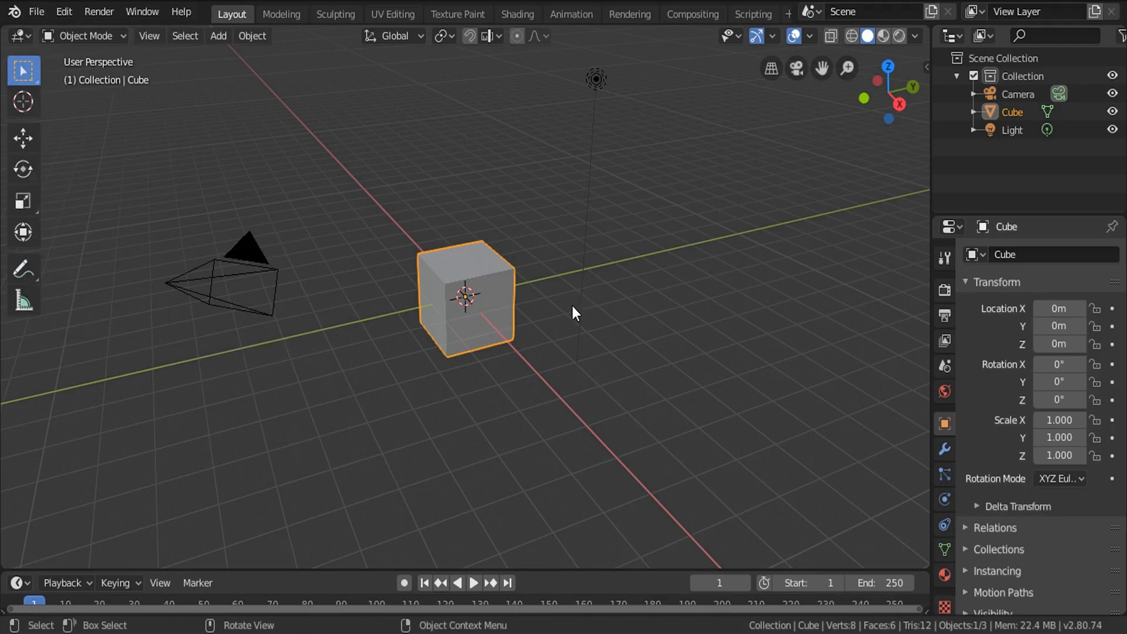
Delete all default objects from the scene: the camera, the cube and the light.
{"action": "key", "text": "a"}
{"action": "key", "text": "alt+a"}
{"action": "key", "text": "a"}
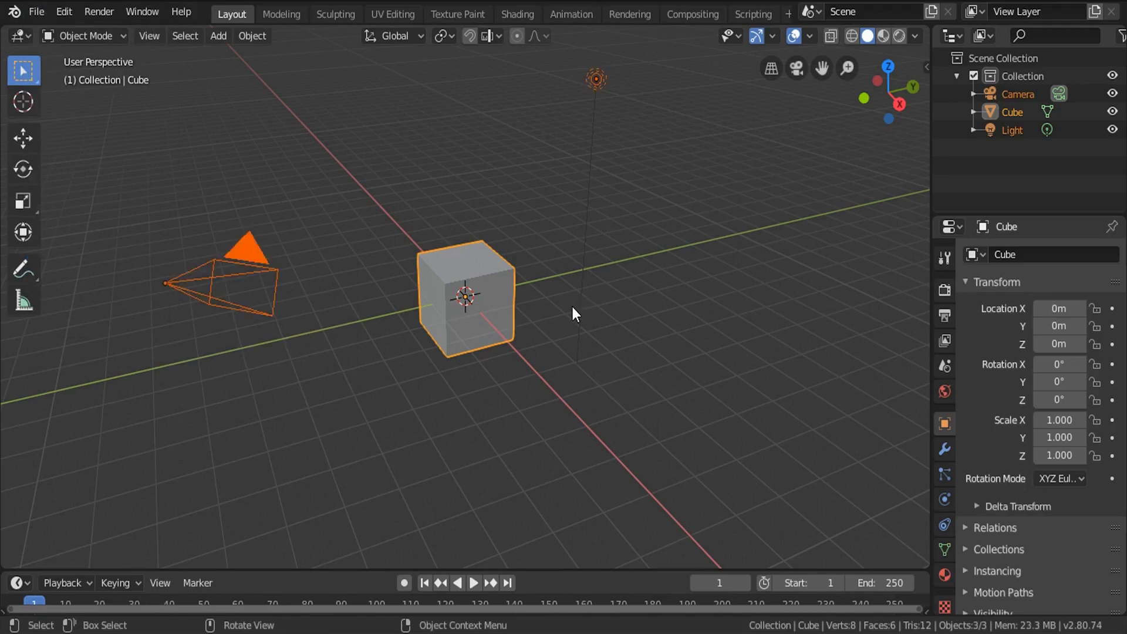
{"action": "key", "text": "x"}
{"action": "left_click", "coordinate": [530, 307]}
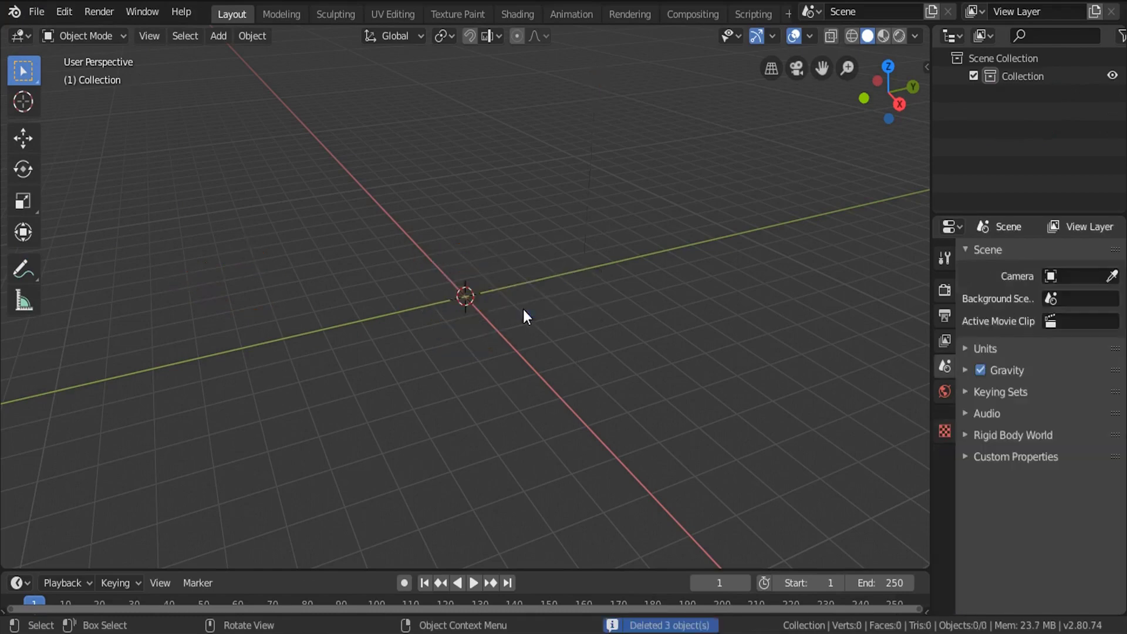
Import the project InteriorScale.fspy from the fSpy folder, including its background image.
{"action": "left_click", "coordinate": [33, 9]}
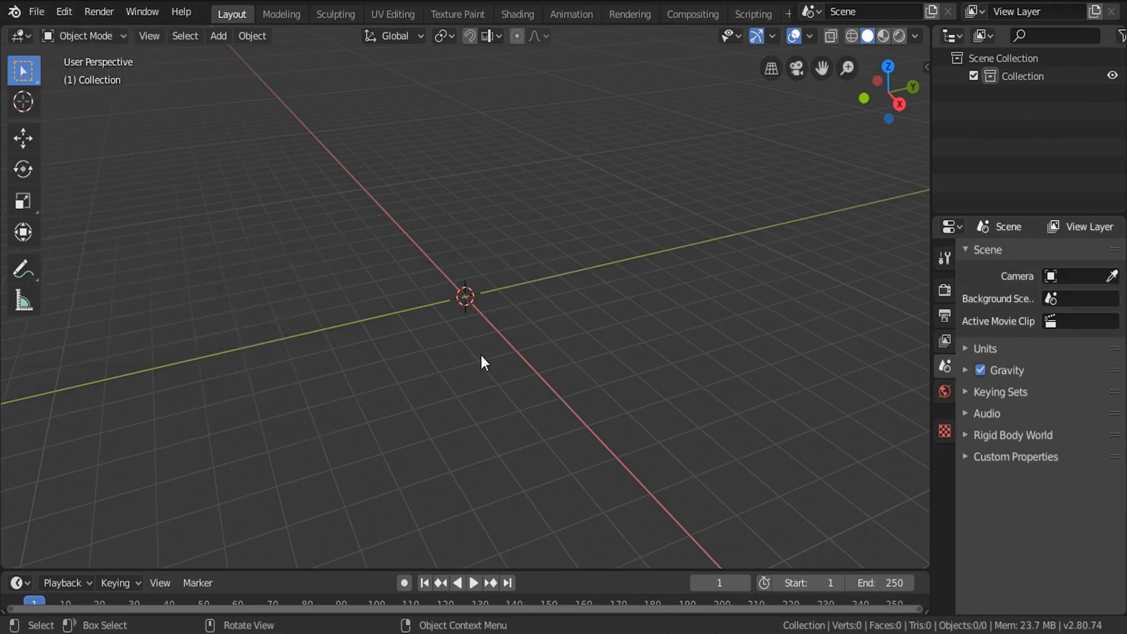
{"action": "left_click", "coordinate": [41, 9]}
{"action": "mouse_move", "coordinate": [104, 255]}
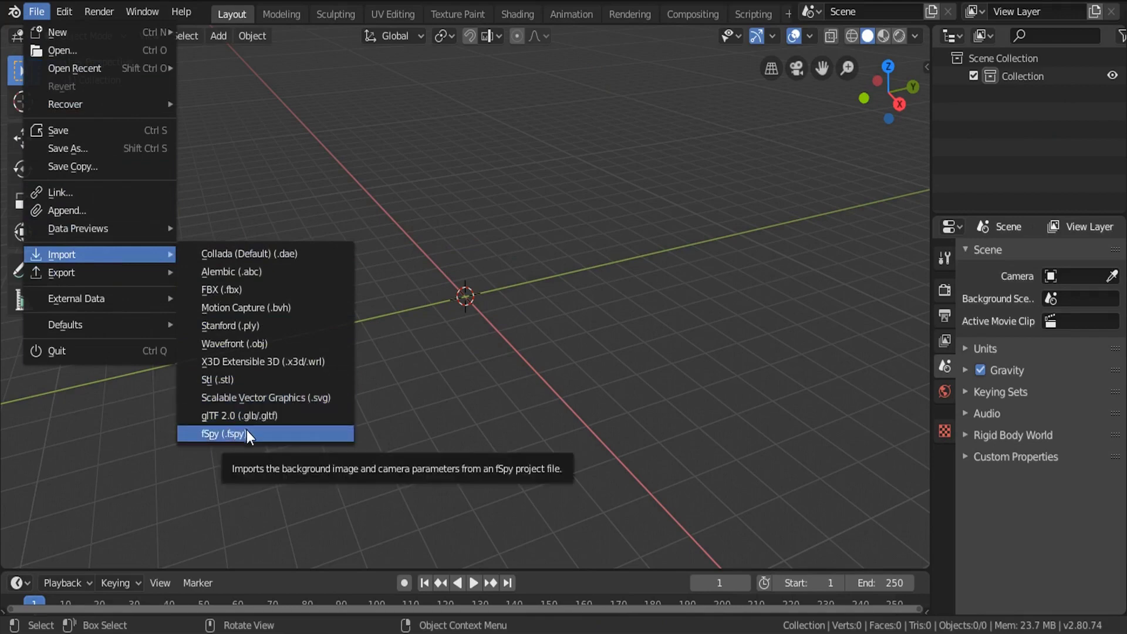
{"action": "left_click", "coordinate": [225, 434]}
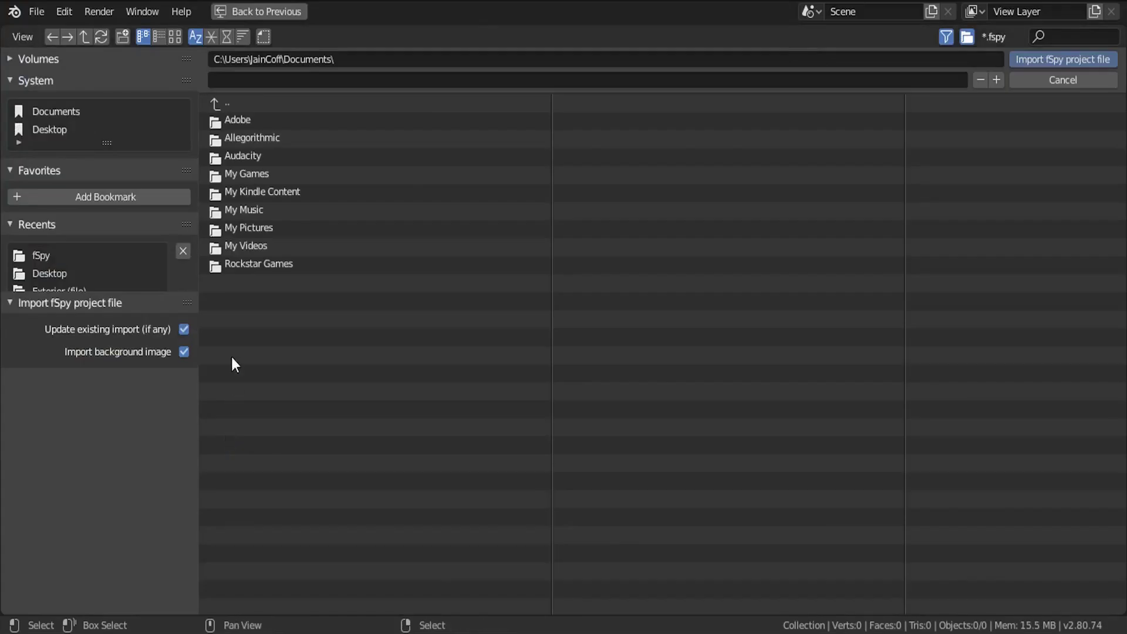
{"action": "left_click", "coordinate": [40, 253]}
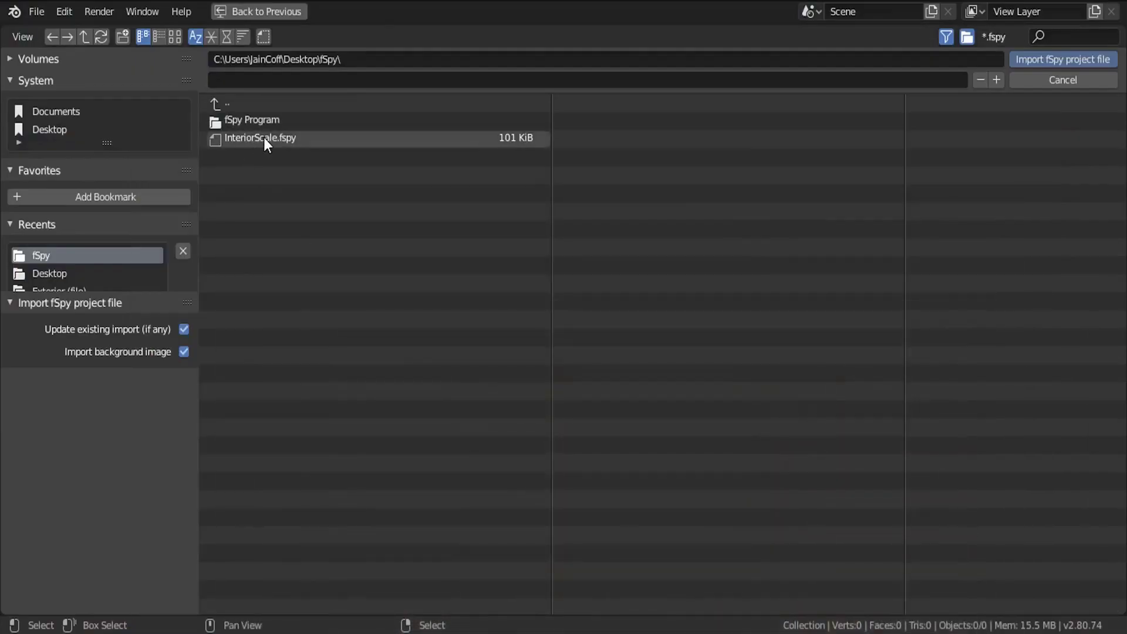
{"action": "double_click", "coordinate": [263, 138]}
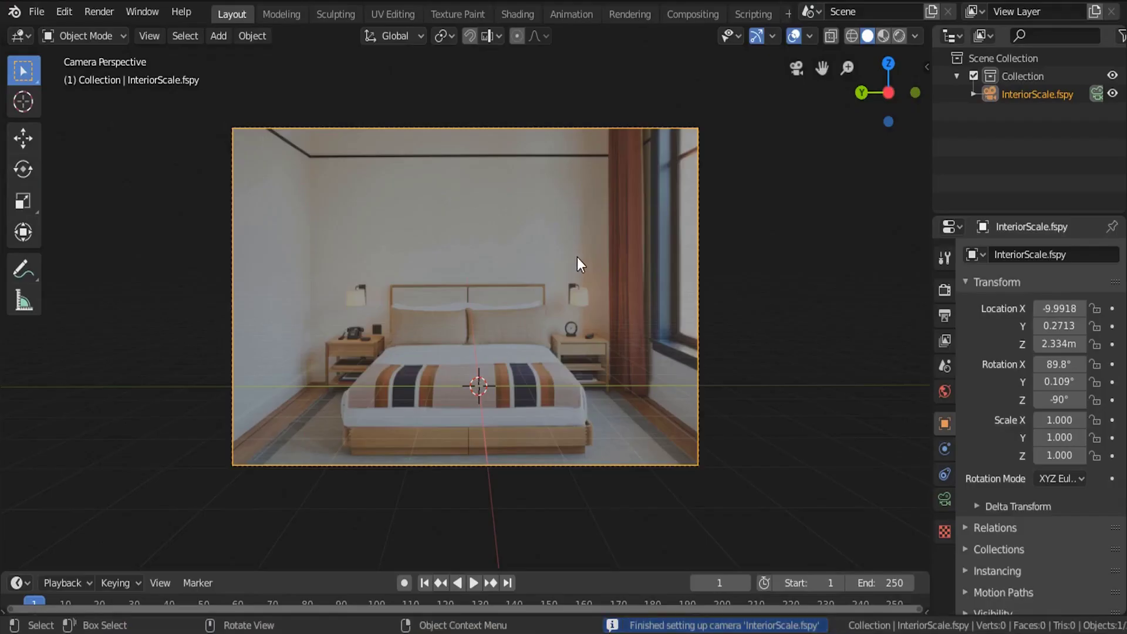
Add a plane mesh at the world origin in the camera view and put it in Edit Mode.
{"action": "middle_click_drag", "start_coordinate": [485, 282], "coordinate": [536, 312]}
{"action": "middle_click_drag", "start_coordinate": [761, 396], "coordinate": [580, 366]}
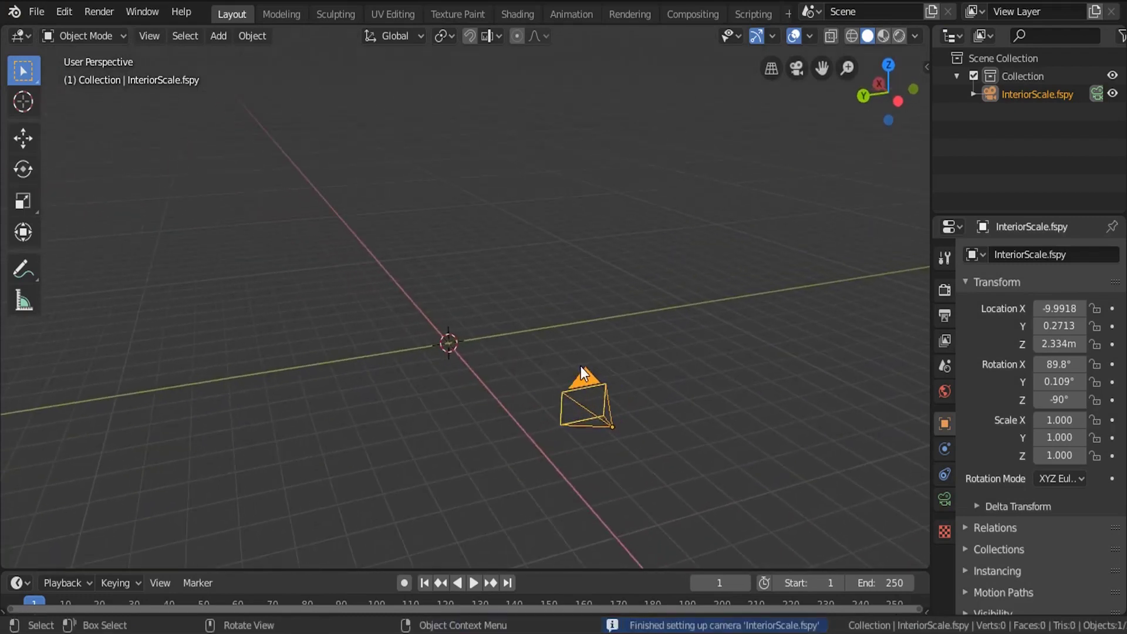
{"action": "key", "text": "KP_0"}
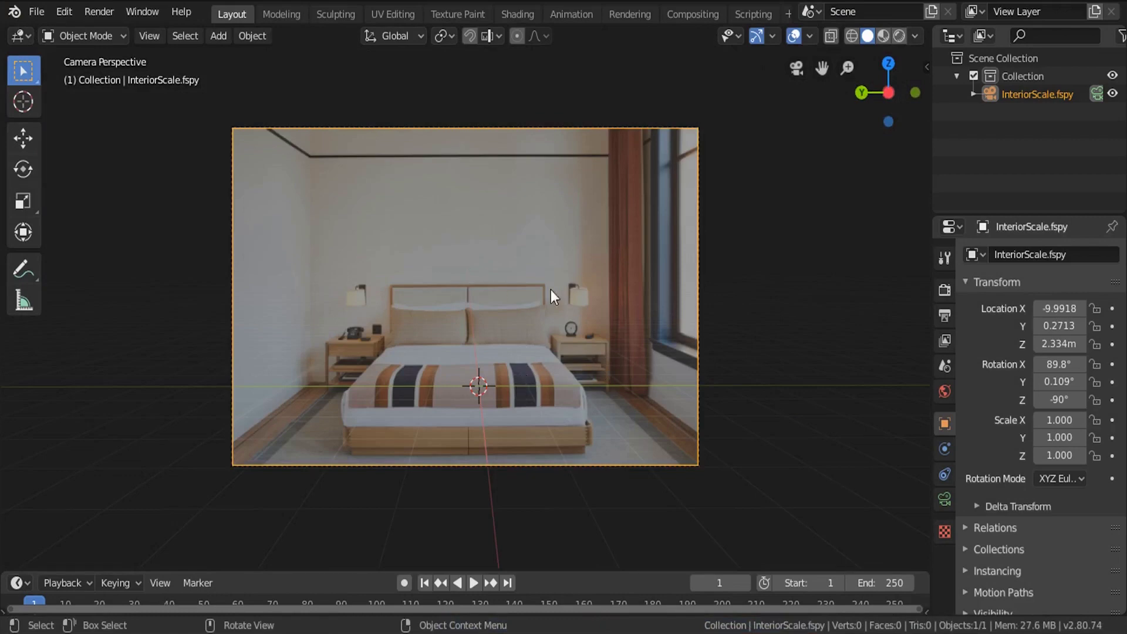
{"action": "scroll", "coordinate": [493, 319], "scroll_direction": "up", "scroll_amount": 4}
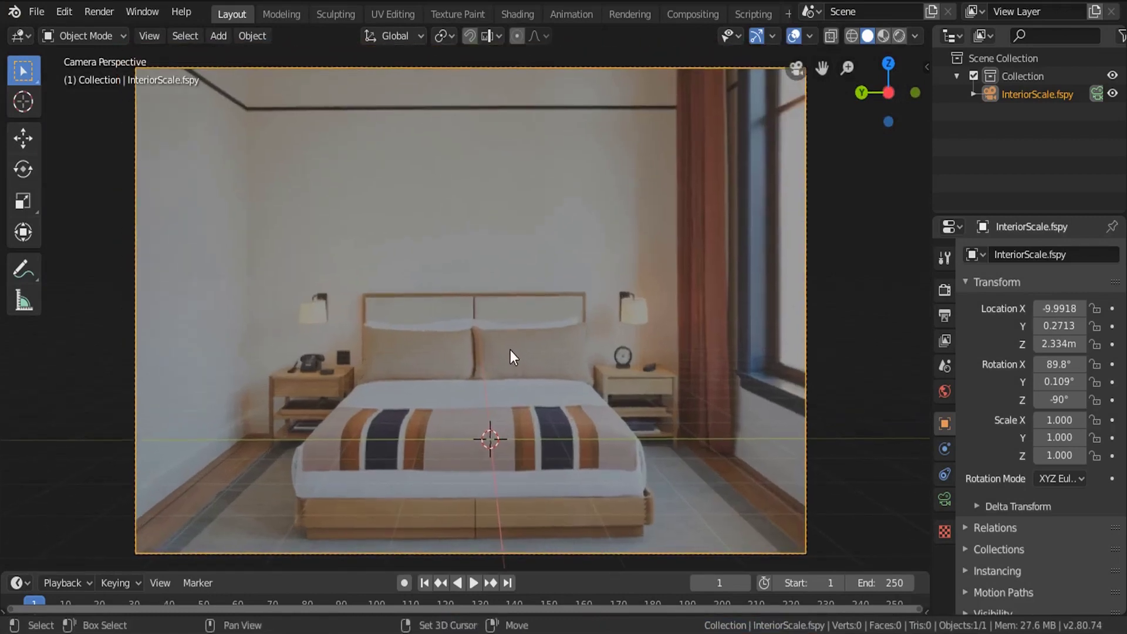
{"action": "key", "text": "shift+a"}
{"action": "mouse_move", "coordinate": [470, 287]}
{"action": "left_click", "coordinate": [575, 284]}
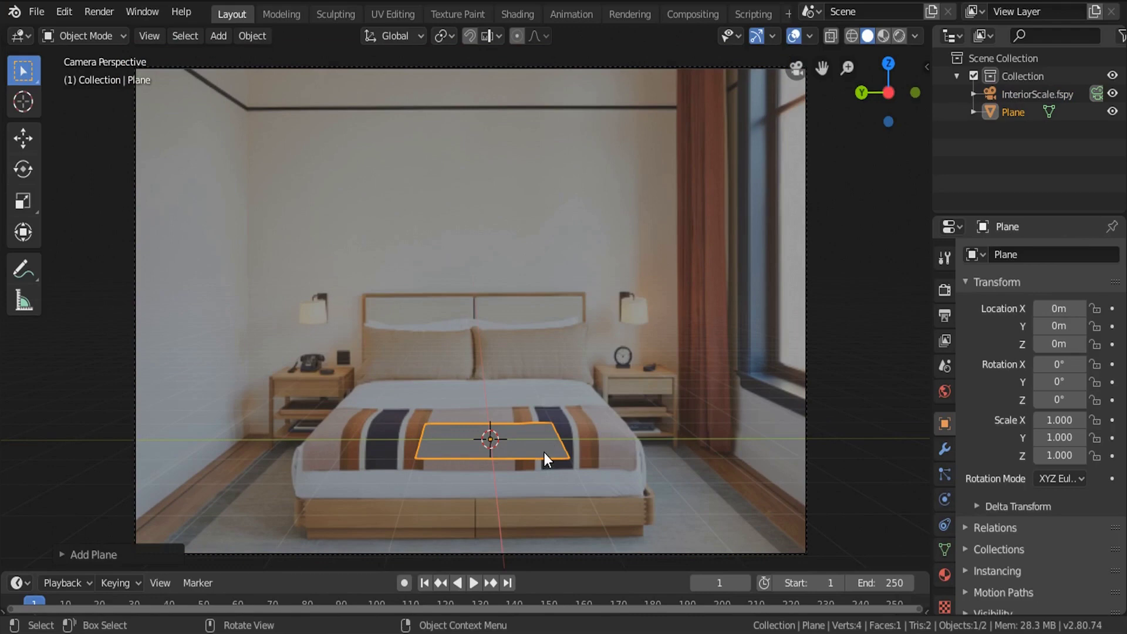
{"action": "key", "text": "Tab"}
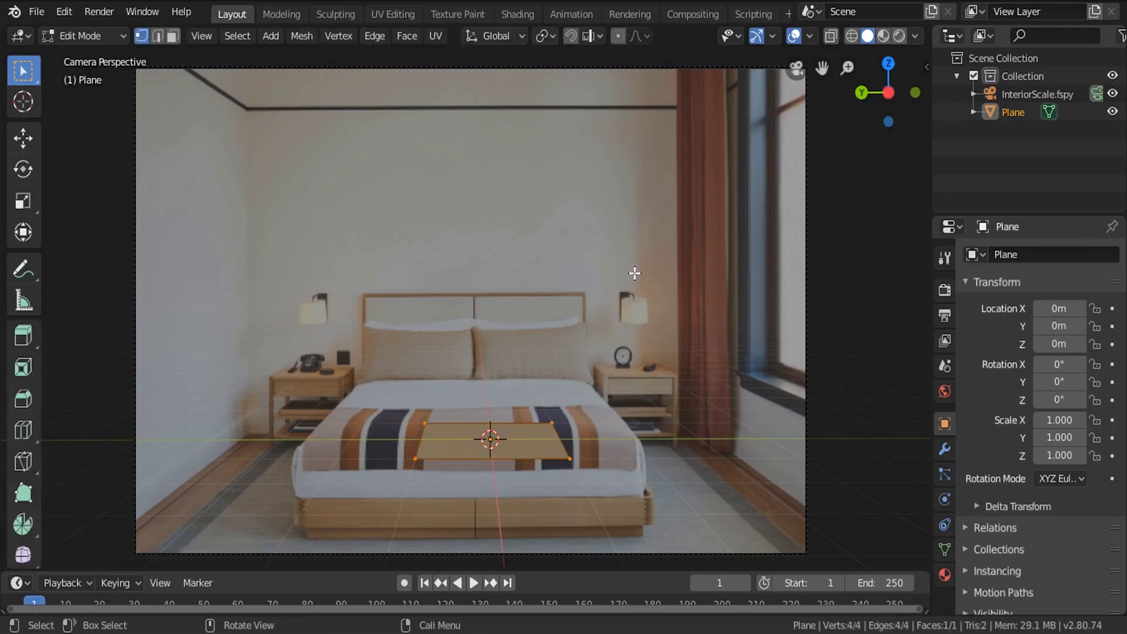
Start the Shortcut VUr input display and dock it on the right.
{"action": "key", "text": "n"}
{"action": "left_click", "coordinate": [922, 184]}
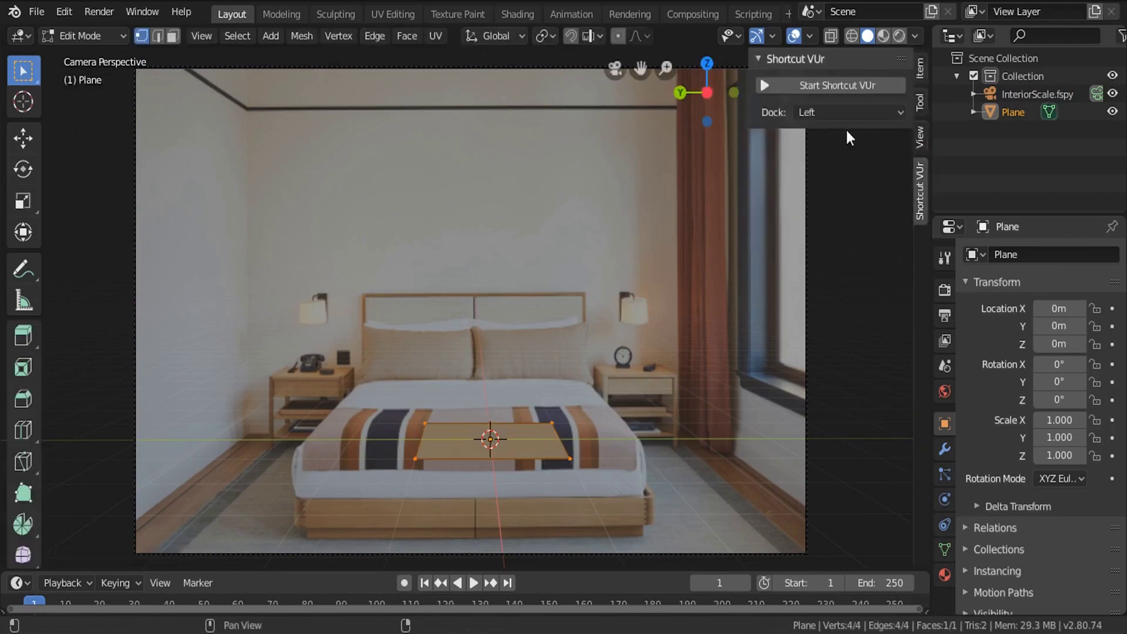
{"action": "left_click", "coordinate": [830, 86]}
{"action": "left_click", "coordinate": [827, 112]}
{"action": "left_click", "coordinate": [816, 152]}
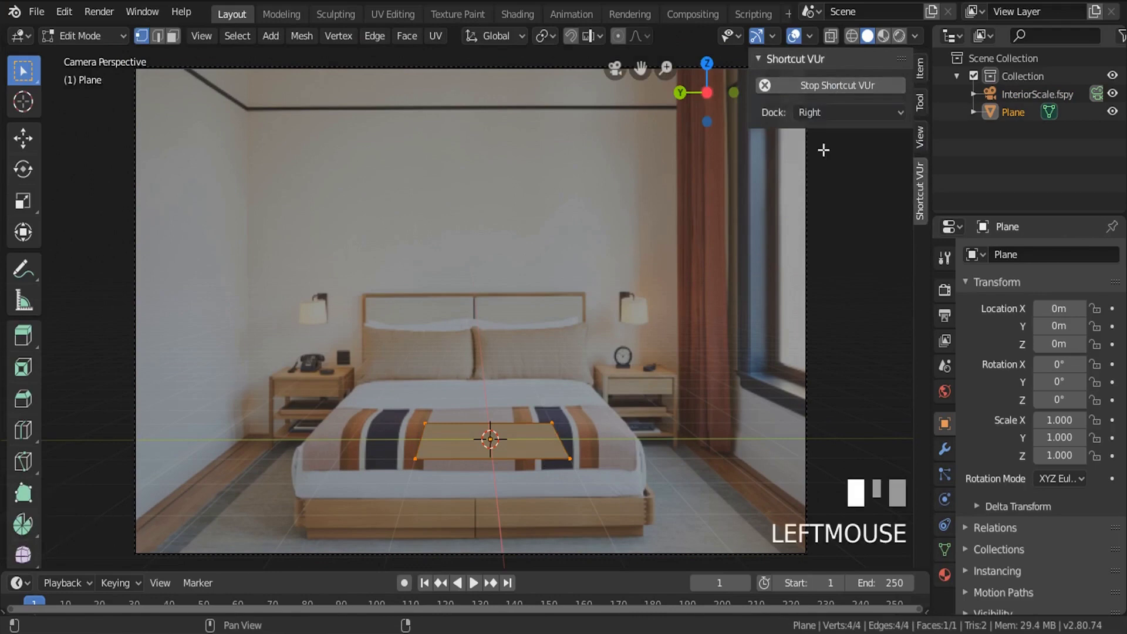
{"action": "key", "text": "n"}
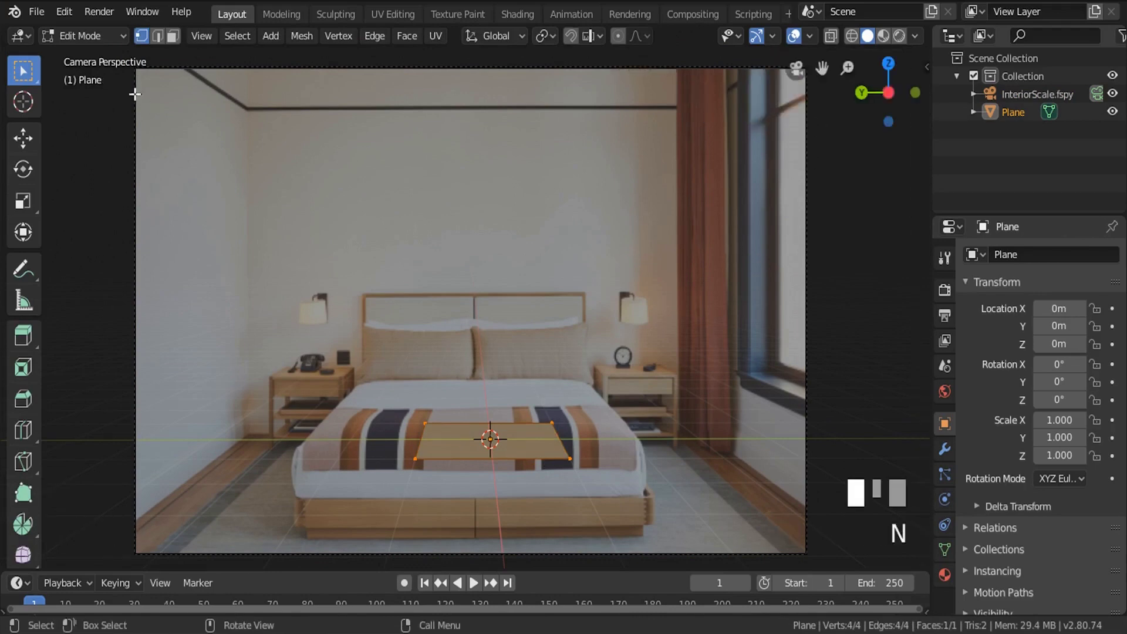
In edge select mode, move the plane's left and right edges outward along Y to the room's side walls.
{"action": "left_click", "coordinate": [157, 36]}
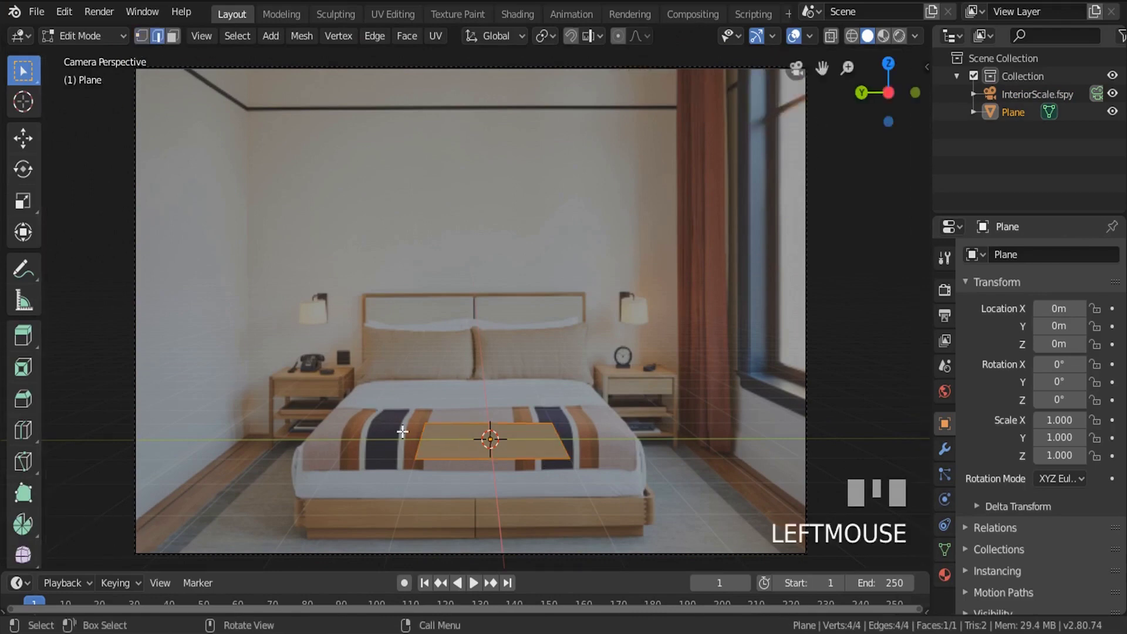
{"action": "left_click", "coordinate": [403, 432]}
{"action": "left_click", "coordinate": [23, 139]}
{"action": "left_click_drag", "start_coordinate": [420, 439], "coordinate": [178, 424]}
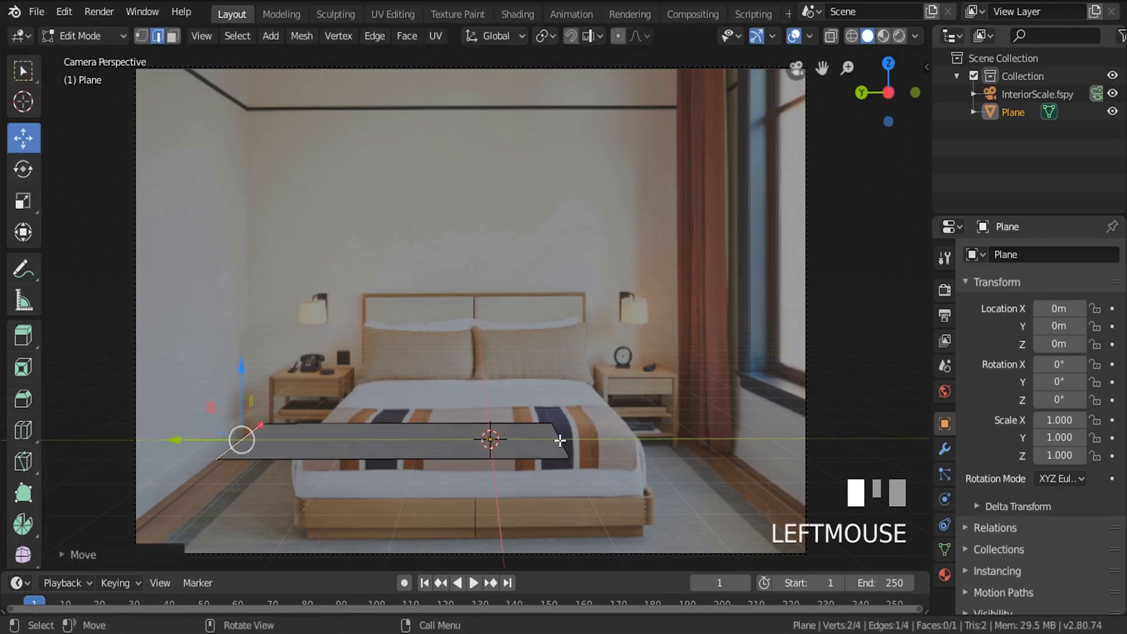
{"action": "left_click", "coordinate": [557, 439]}
{"action": "left_click_drag", "start_coordinate": [556, 439], "coordinate": [642, 449]}
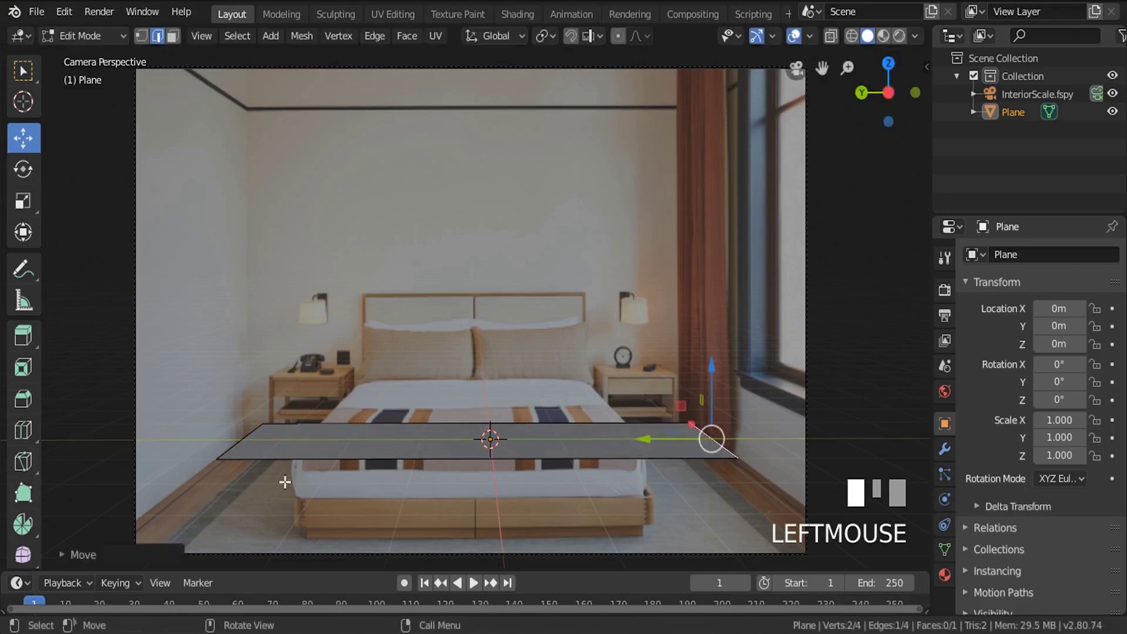
Move the plane's front edge along the X axis toward the camera, past the lower border of the photo.
{"action": "left_click", "coordinate": [374, 459]}
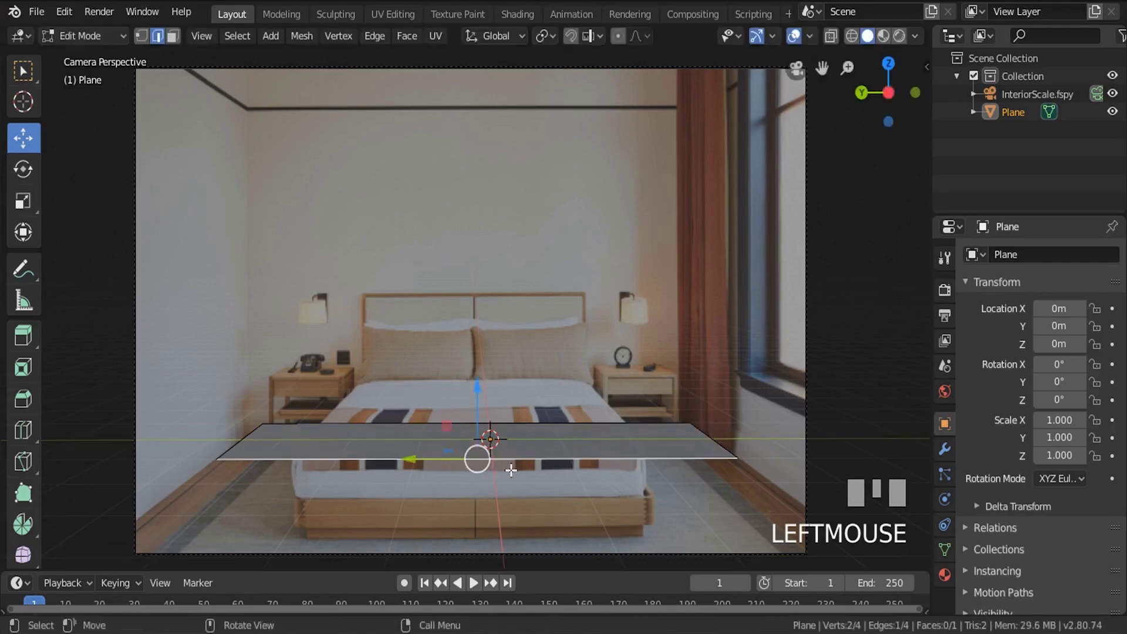
{"action": "scroll", "coordinate": [478, 460], "scroll_direction": "up", "scroll_amount": 2}
{"action": "scroll", "coordinate": [490, 428], "scroll_direction": "down", "scroll_amount": 2}
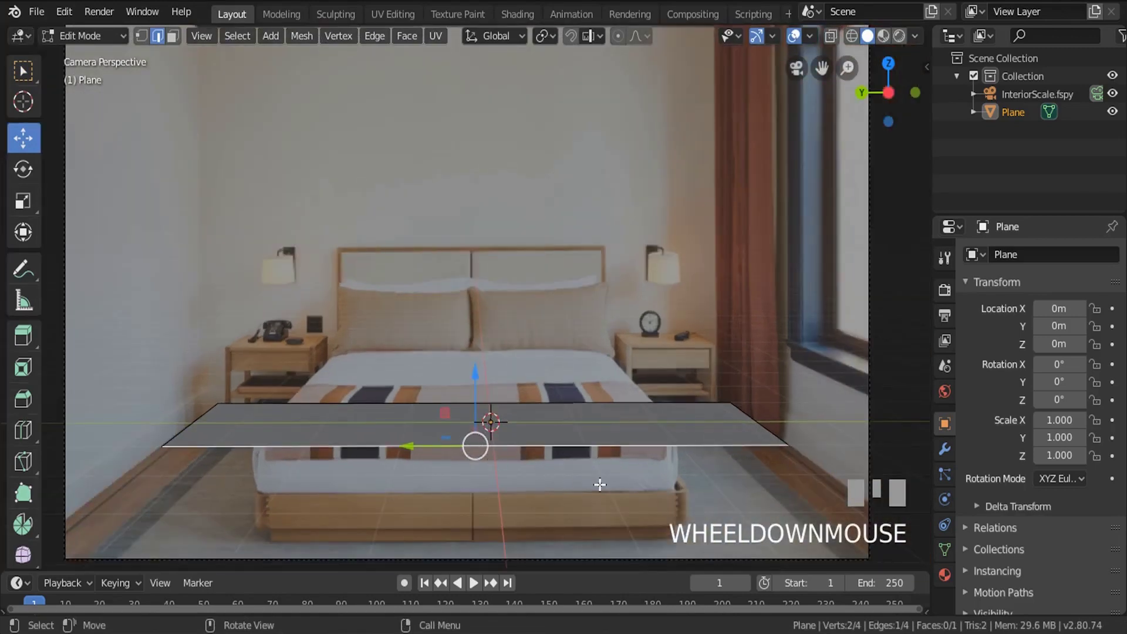
{"action": "key", "text": "g"}
{"action": "key", "text": "x"}
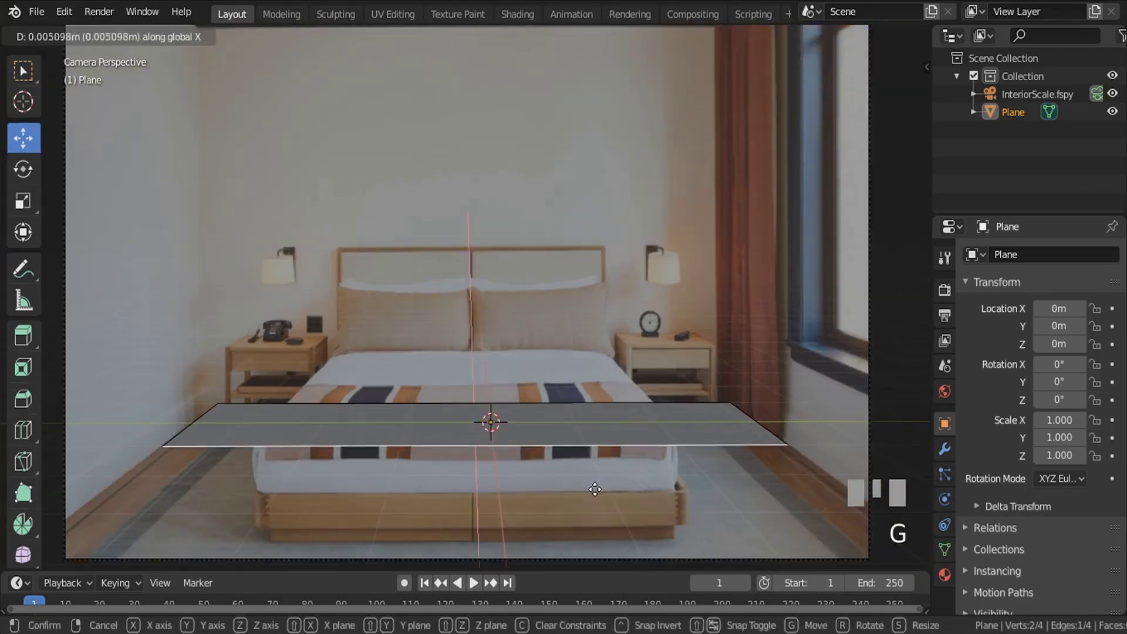
{"action": "left_click", "coordinate": [577, 398]}
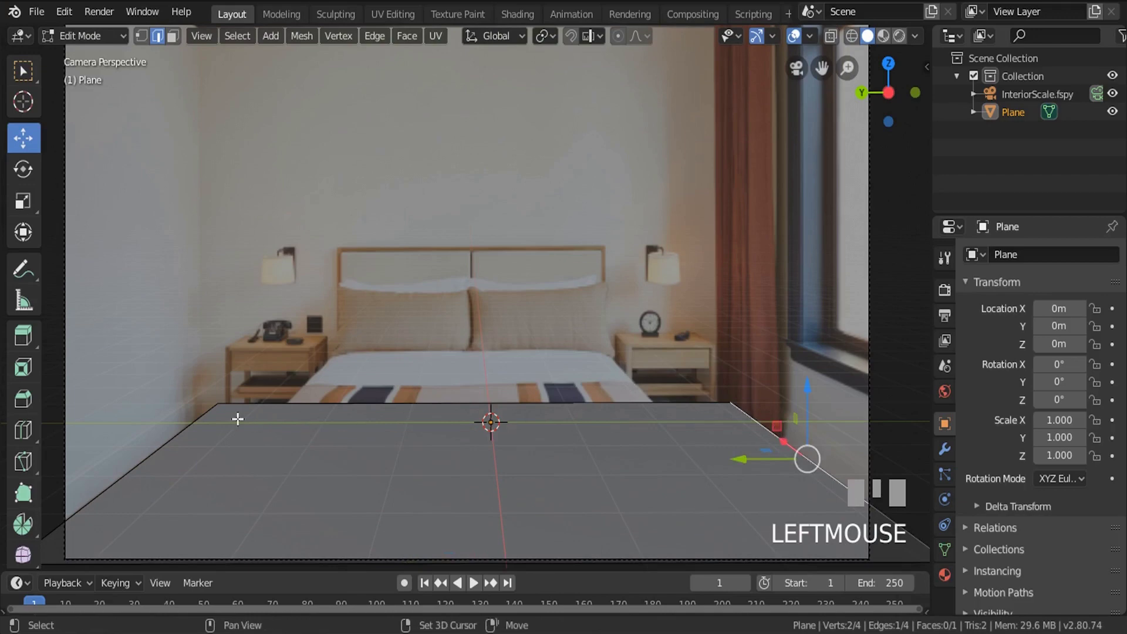
Move the plane's back edge slightly along the X axis to line up with the base of the room's back wall.
{"action": "left_click", "coordinate": [182, 424], "text": "shift"}
{"action": "scroll", "coordinate": [196, 427], "scroll_direction": "up", "scroll_amount": 3}
{"action": "scroll", "coordinate": [185, 395], "scroll_direction": "up", "scroll_amount": 2}
{"action": "middle_click_drag", "start_coordinate": [196, 397], "coordinate": [421, 334], "text": "shift"}
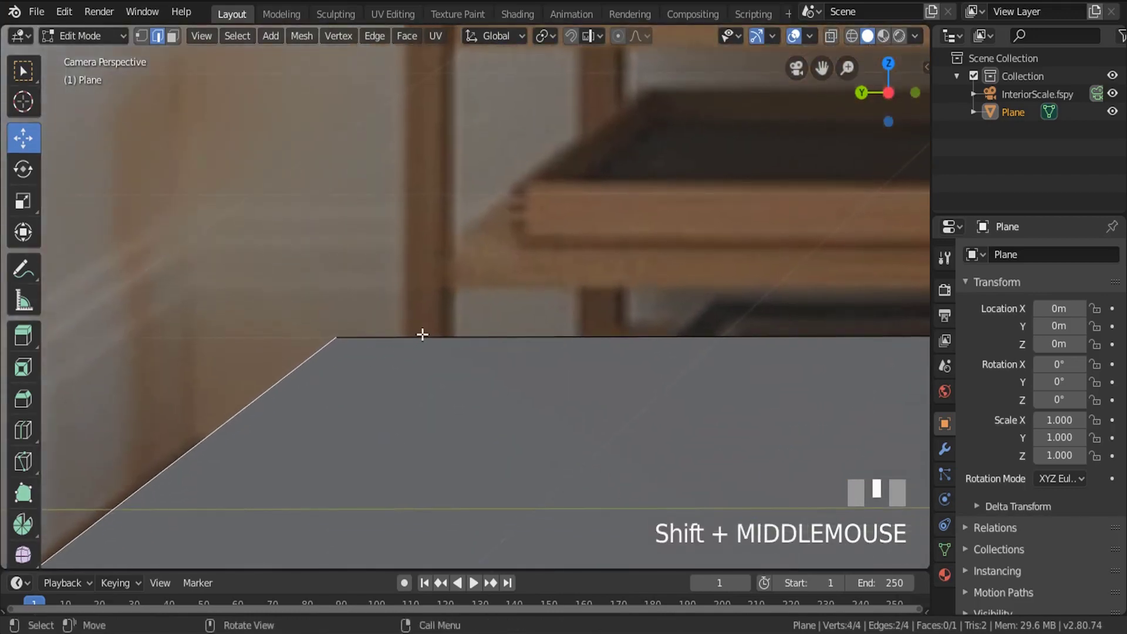
{"action": "left_click", "coordinate": [422, 334]}
{"action": "scroll", "coordinate": [422, 334], "scroll_direction": "down", "scroll_amount": 3}
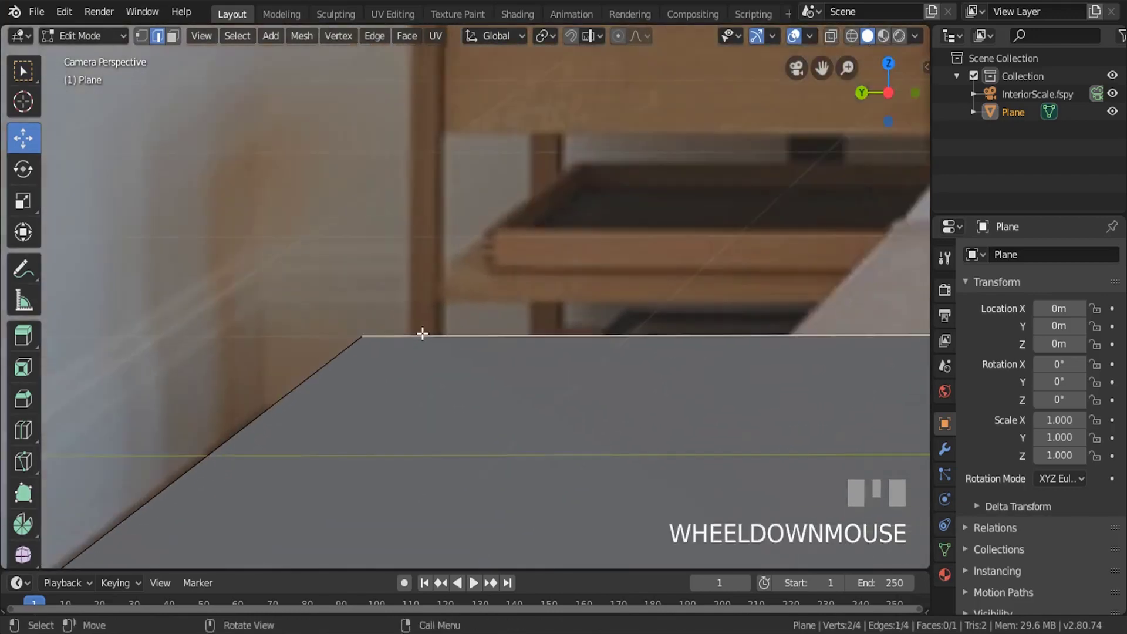
{"action": "key", "text": "g"}
{"action": "key", "text": "x"}
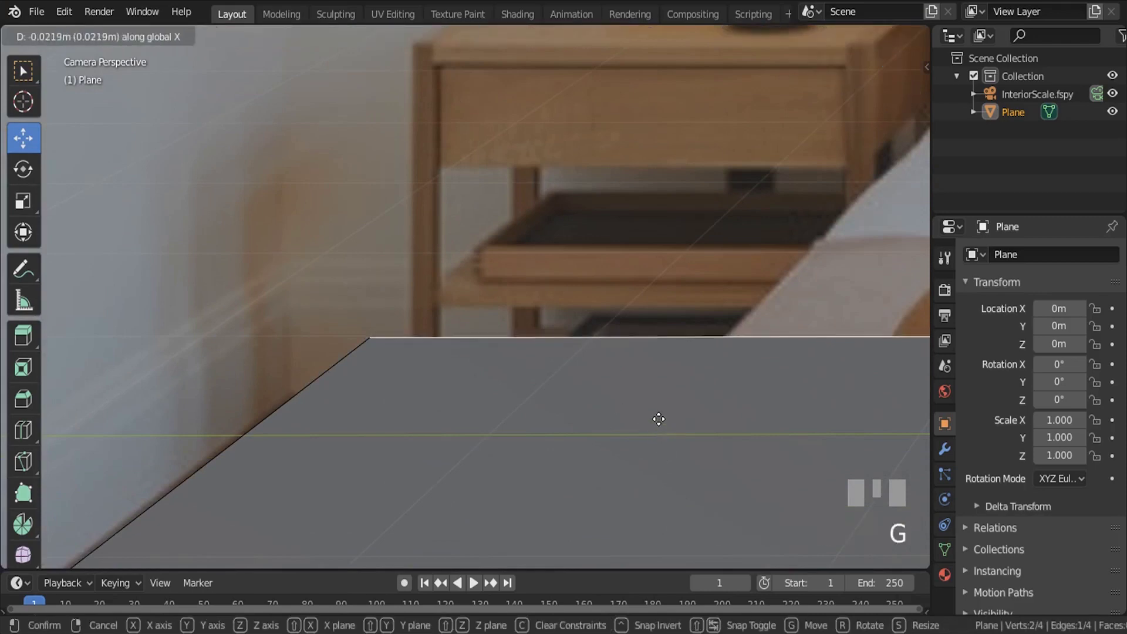
{"action": "left_click", "coordinate": [627, 284]}
Select the plane's left, back and right edges and extrude them straight up to form low walls around the floor.
{"action": "scroll", "coordinate": [316, 307], "scroll_direction": "down", "scroll_amount": 3}
{"action": "scroll", "coordinate": [300, 357], "scroll_direction": "down", "scroll_amount": 4}
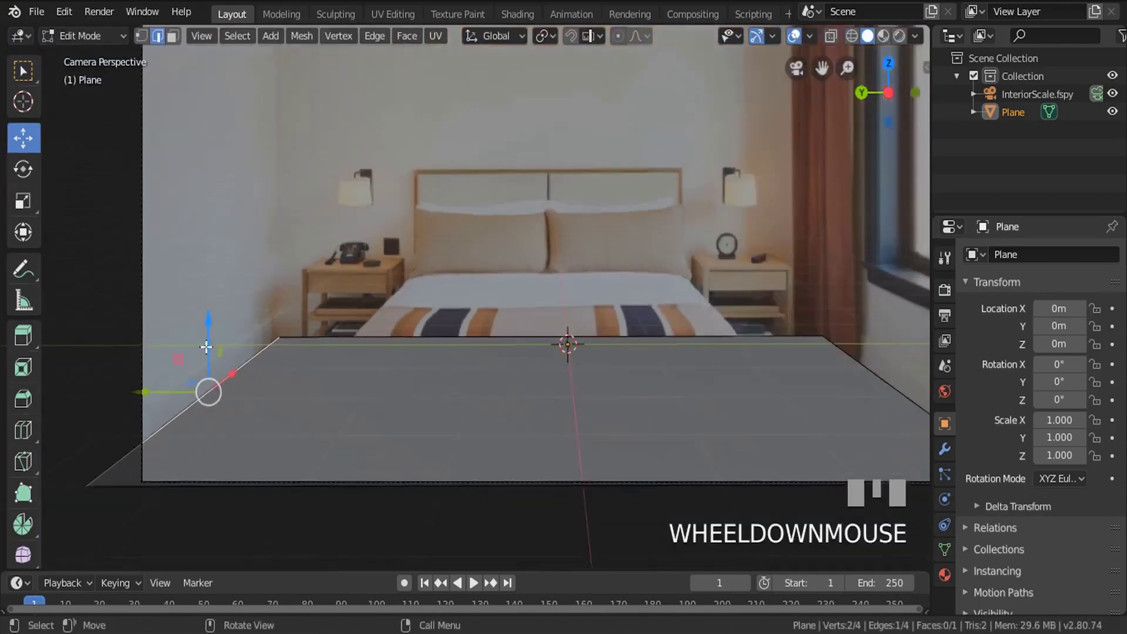
{"action": "left_click", "coordinate": [679, 369], "text": "shift"}
{"action": "scroll", "coordinate": [552, 350], "scroll_direction": "up", "scroll_amount": 3}
{"action": "left_click", "coordinate": [568, 324], "text": "shift"}
{"action": "middle_click_drag", "start_coordinate": [568, 324], "coordinate": [573, 362], "text": "shift"}
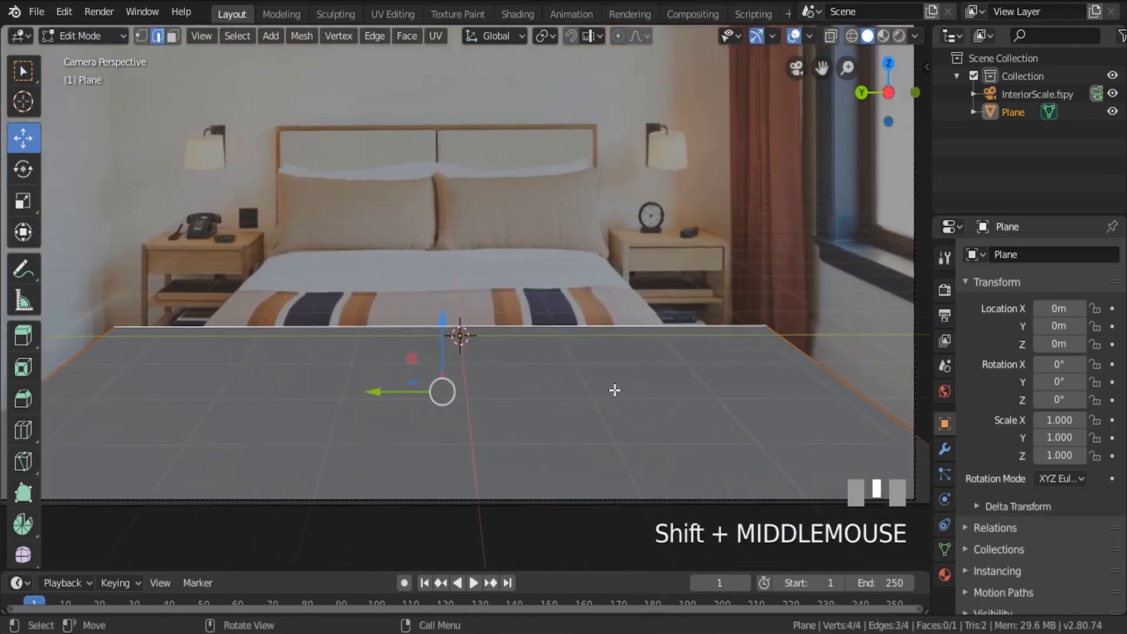
{"action": "key", "text": "e"}
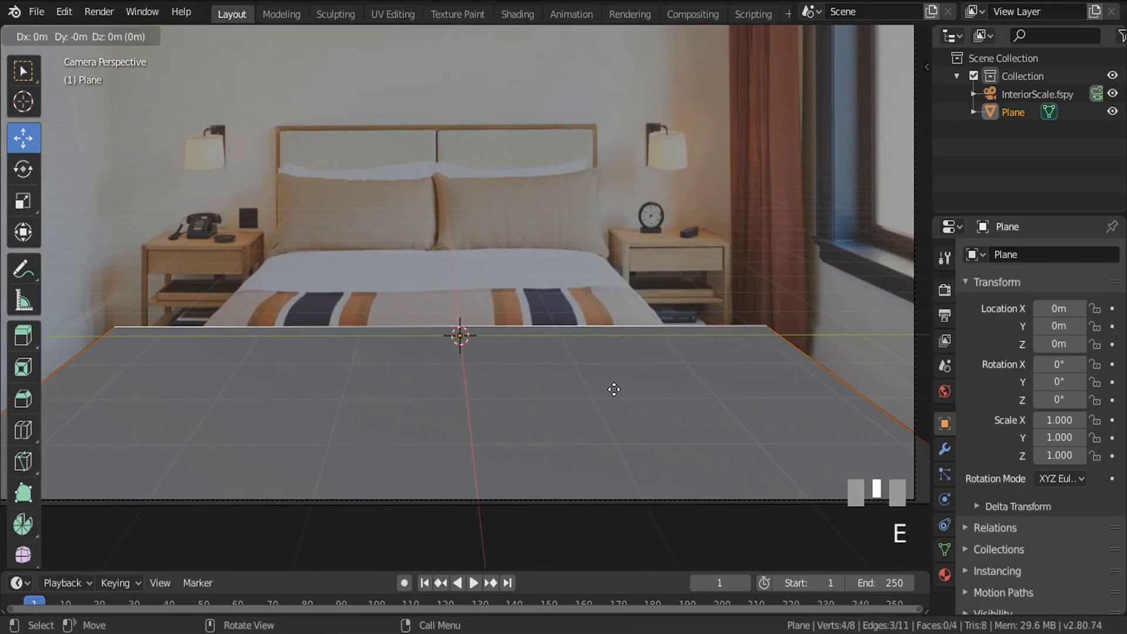
{"action": "left_click", "coordinate": [692, 231]}
Raise the walls' top edges along Z above the photo's upper border and fill between them with a ceiling face, finishing in Object Mode.
{"action": "scroll", "coordinate": [683, 406], "scroll_direction": "down", "scroll_amount": 2}
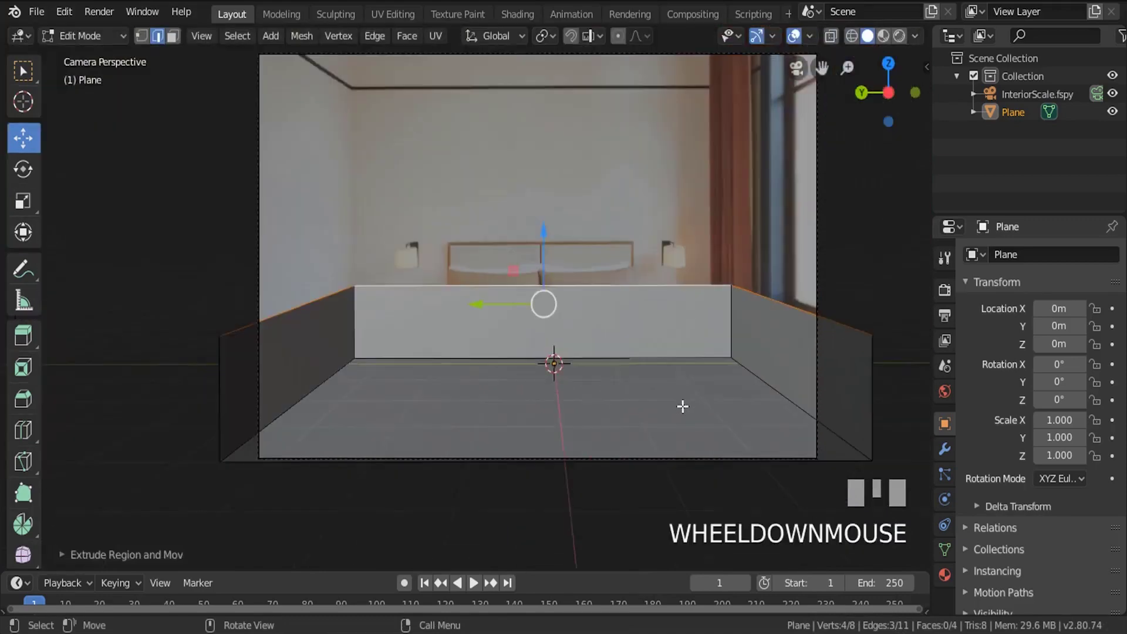
{"action": "scroll", "coordinate": [683, 406], "scroll_direction": "down", "scroll_amount": 1}
{"action": "middle_click_drag", "start_coordinate": [682, 406], "coordinate": [611, 442], "text": "shift"}
{"action": "left_click_drag", "start_coordinate": [543, 329], "coordinate": [545, 68]}
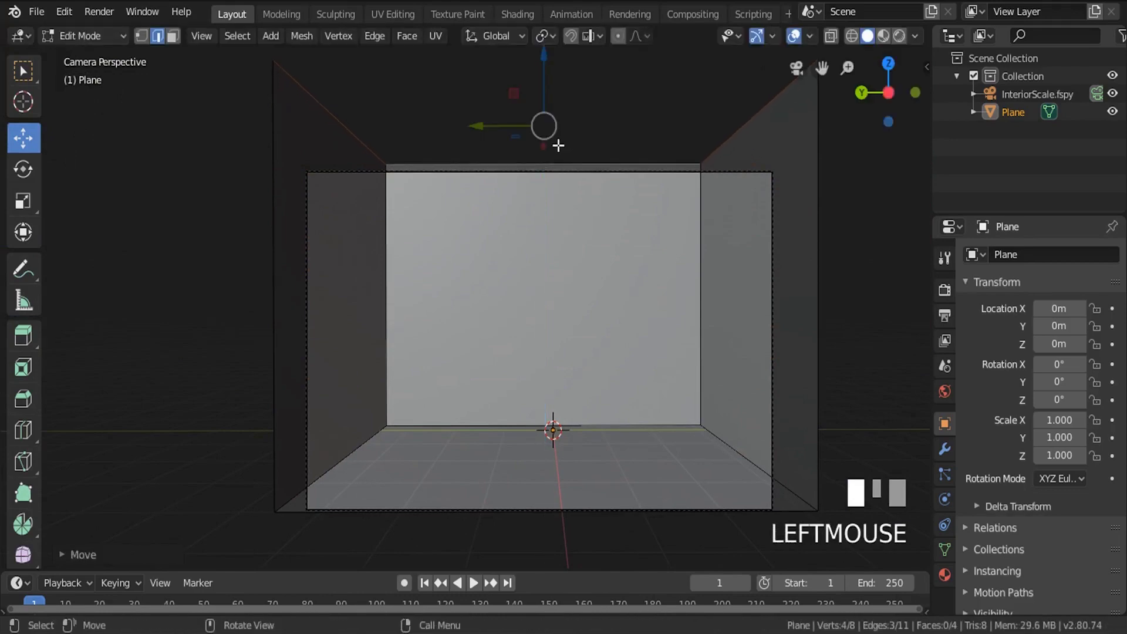
{"action": "key", "text": "f"}
{"action": "key", "text": "Tab"}
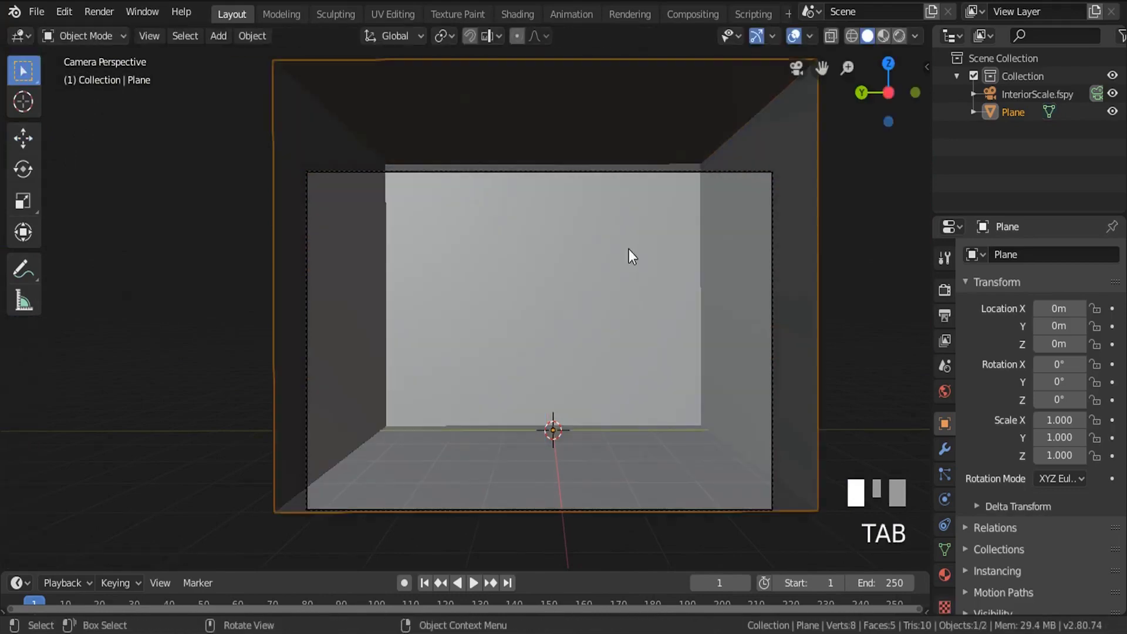
{"action": "left_click", "coordinate": [720, 174]}
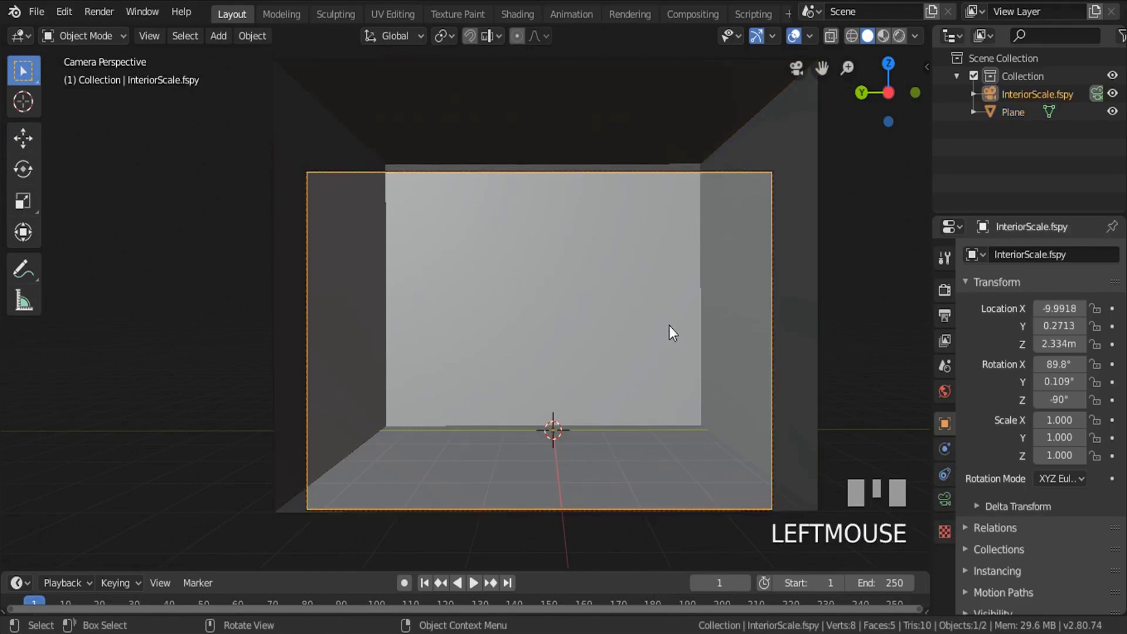
{"action": "scroll", "coordinate": [648, 450], "scroll_direction": "up", "scroll_amount": 2}
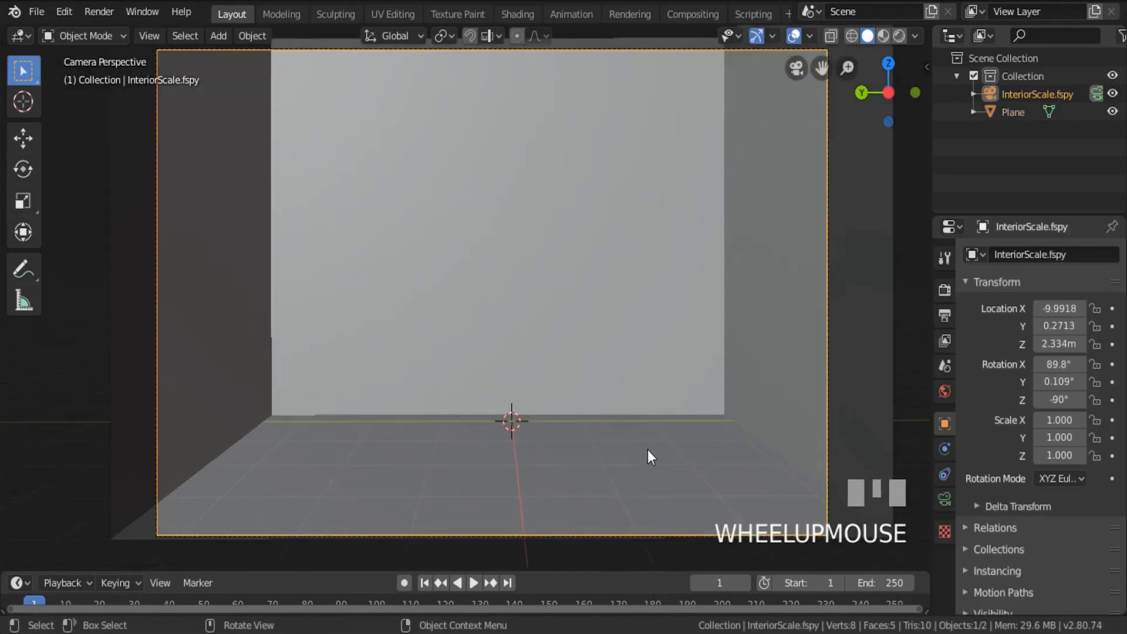
{"action": "left_click", "coordinate": [577, 283]}
{"action": "key", "text": "g"}
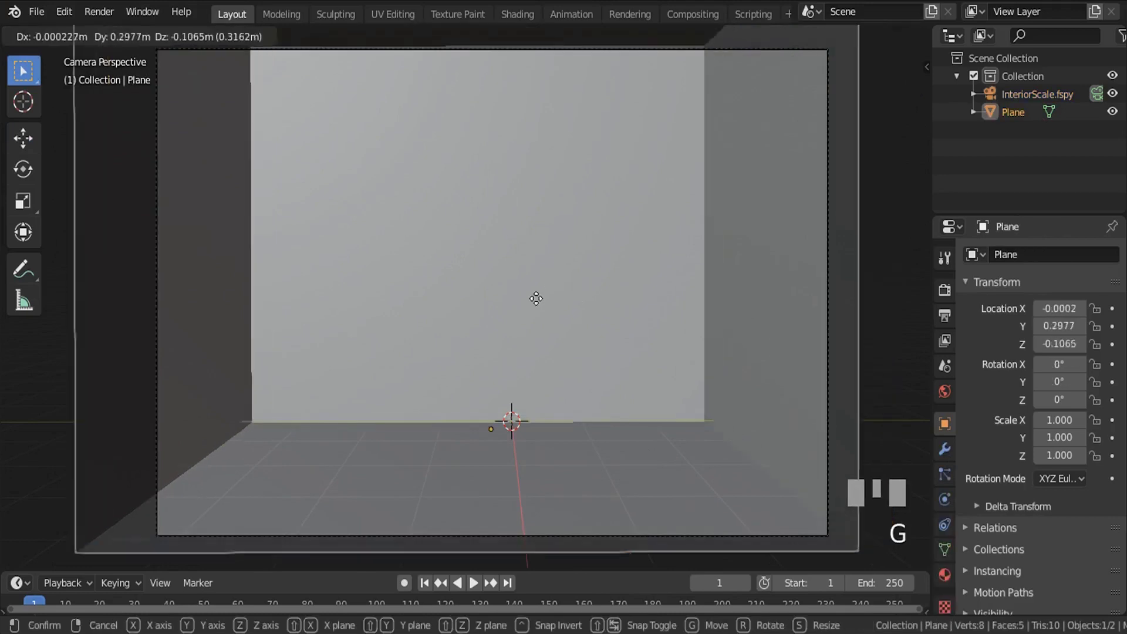
{"action": "right_click", "coordinate": [740, 472]}
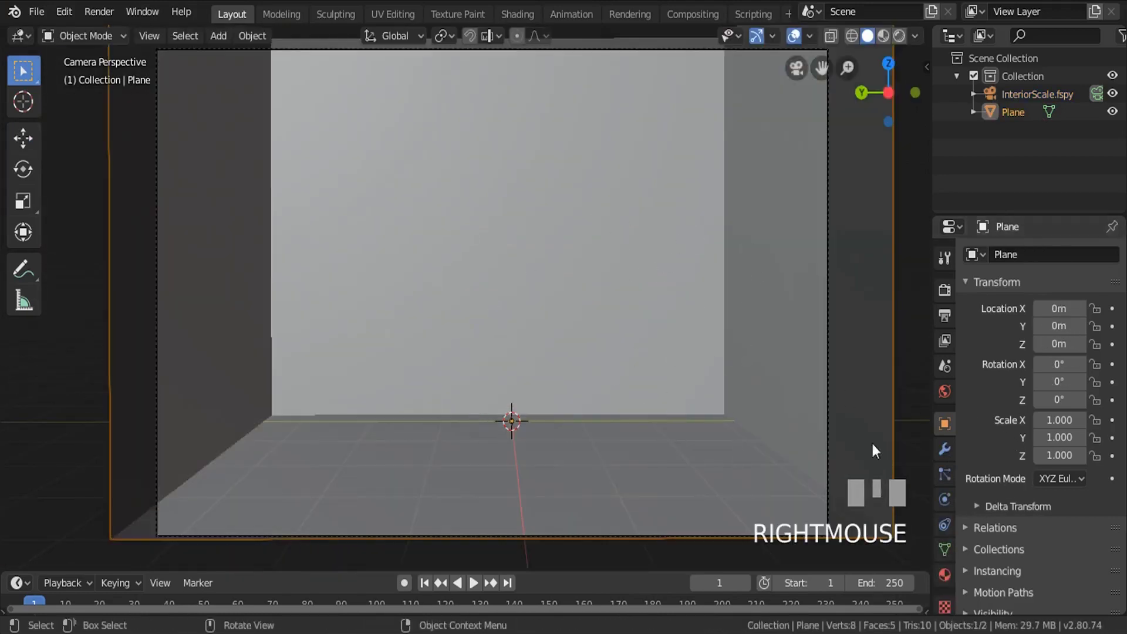
Set the fSpy camera's background image depth to Front so the photo overlays the room geometry.
{"action": "left_click", "coordinate": [825, 330]}
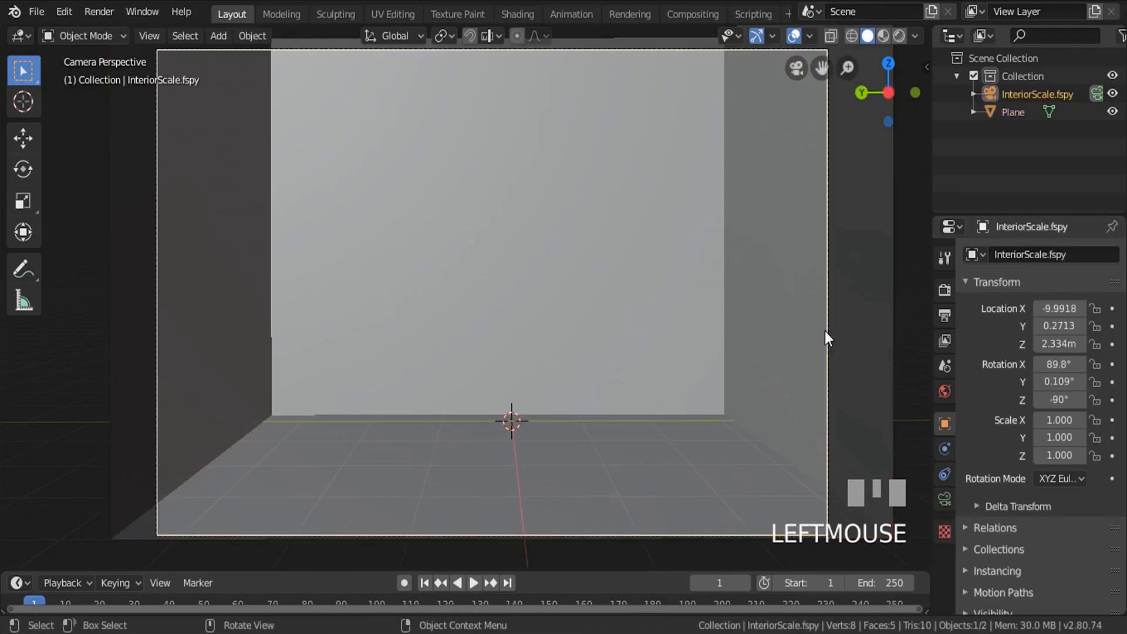
{"action": "left_click", "coordinate": [945, 499]}
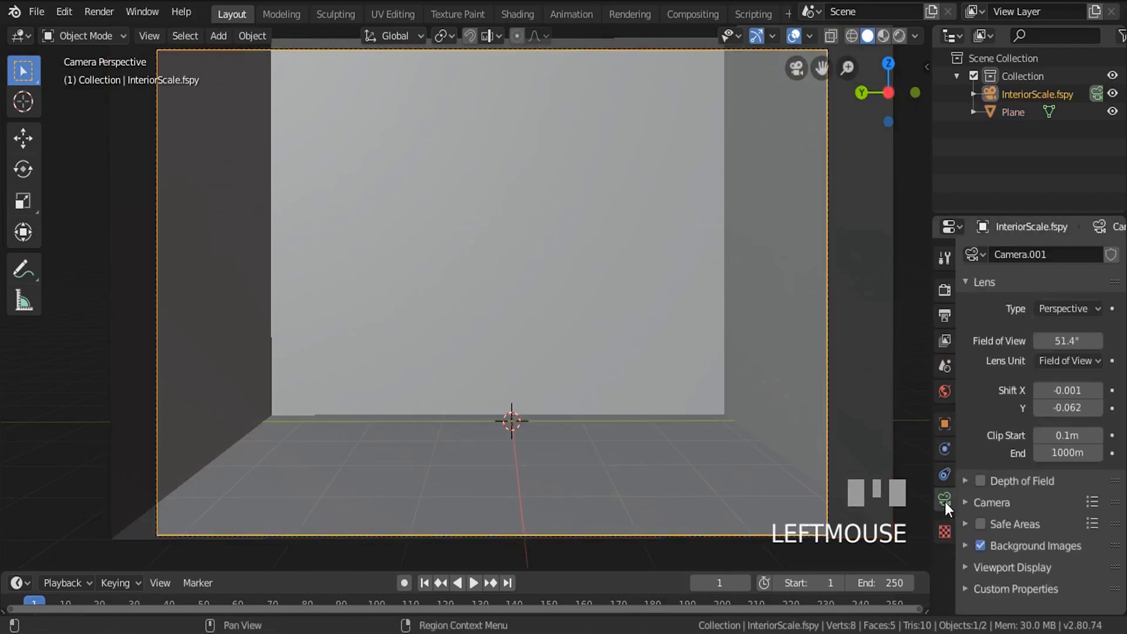
{"action": "left_click", "coordinate": [966, 546]}
{"action": "scroll", "coordinate": [991, 551], "scroll_direction": "down", "scroll_amount": 8}
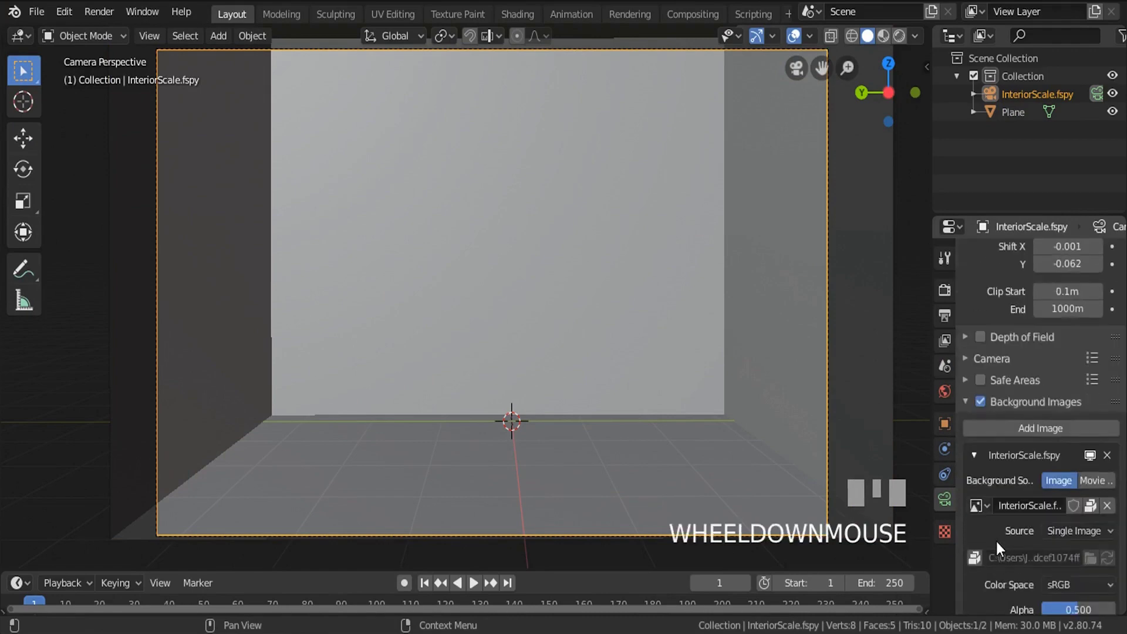
{"action": "scroll", "coordinate": [997, 537], "scroll_direction": "down", "scroll_amount": 5}
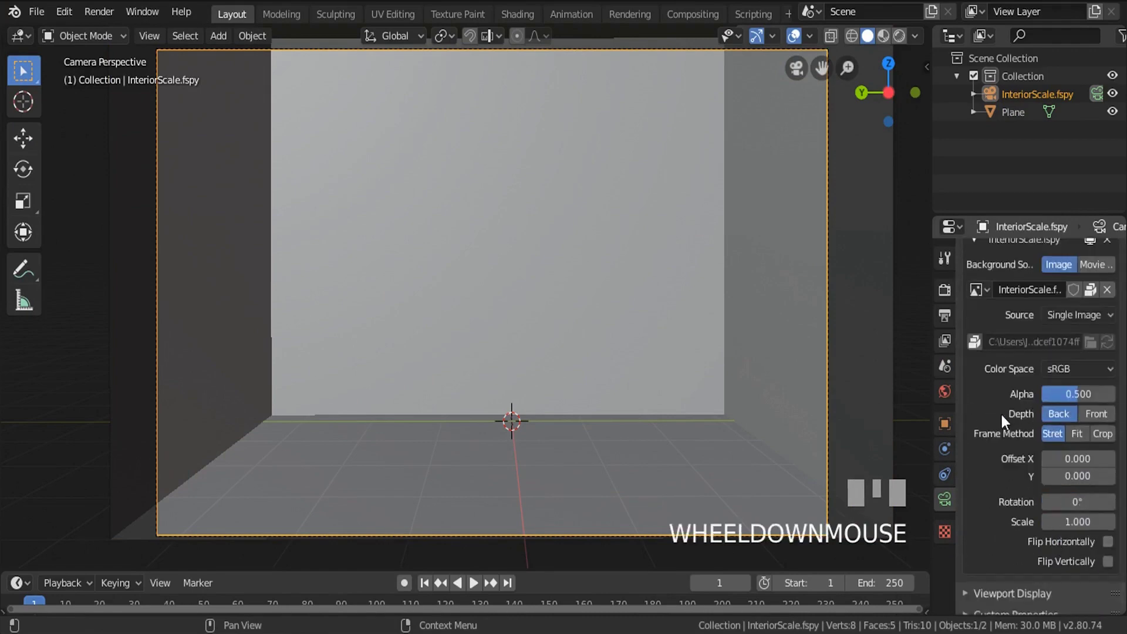
{"action": "left_click", "coordinate": [1095, 414]}
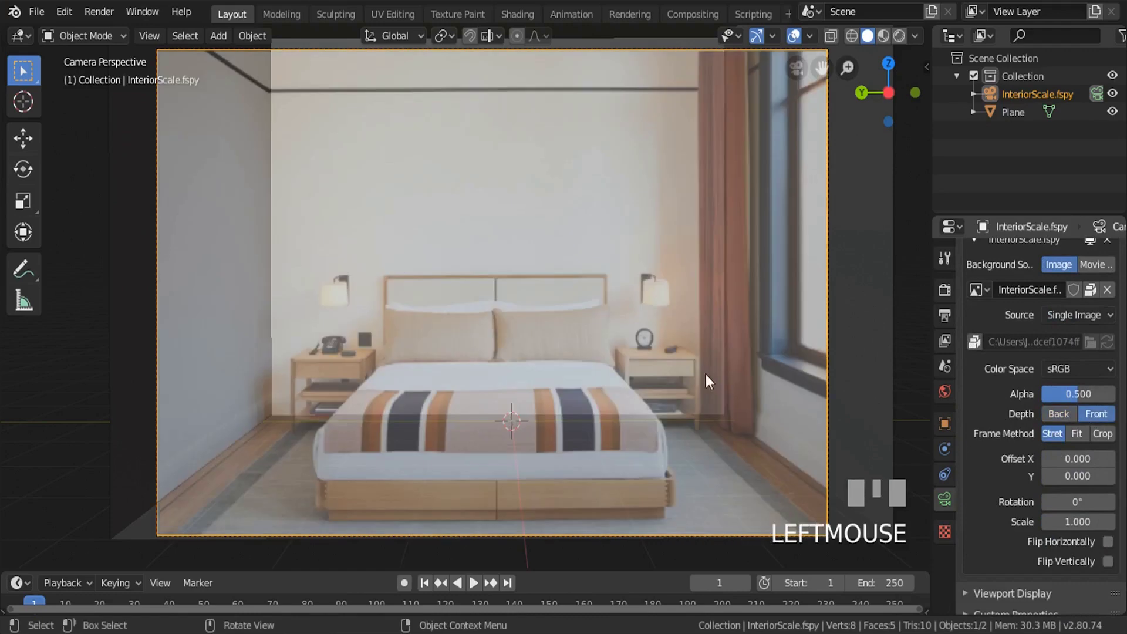
{"action": "scroll", "coordinate": [559, 374], "scroll_direction": "down", "scroll_amount": 2}
{"action": "scroll", "coordinate": [681, 393], "scroll_direction": "up", "scroll_amount": 2}
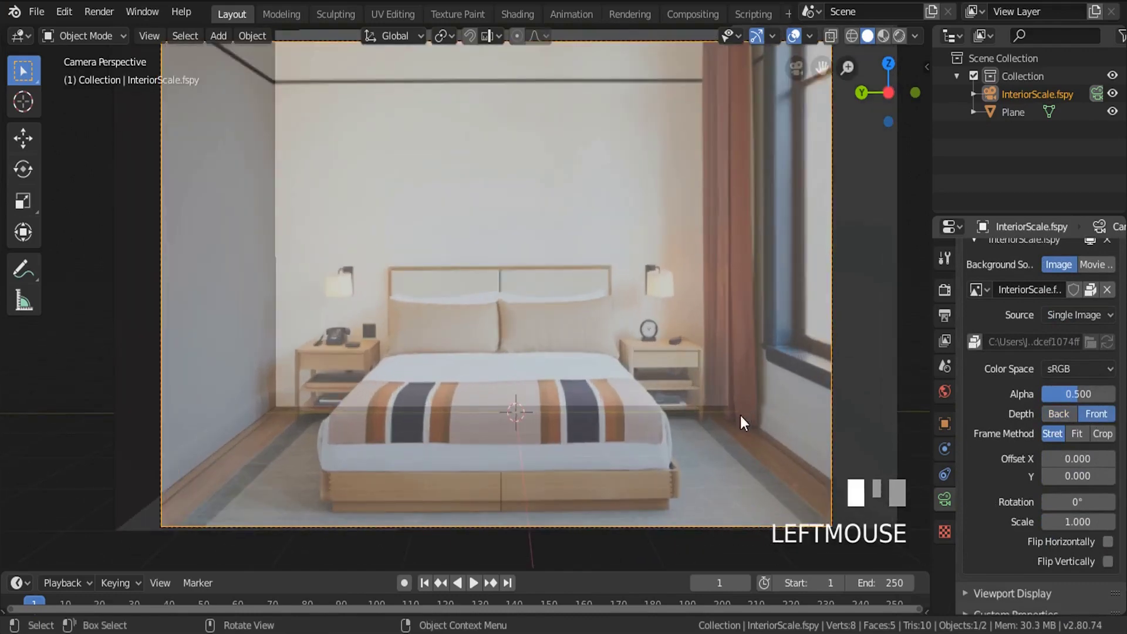
{"action": "left_click", "coordinate": [736, 422]}
{"action": "key", "text": "g"}
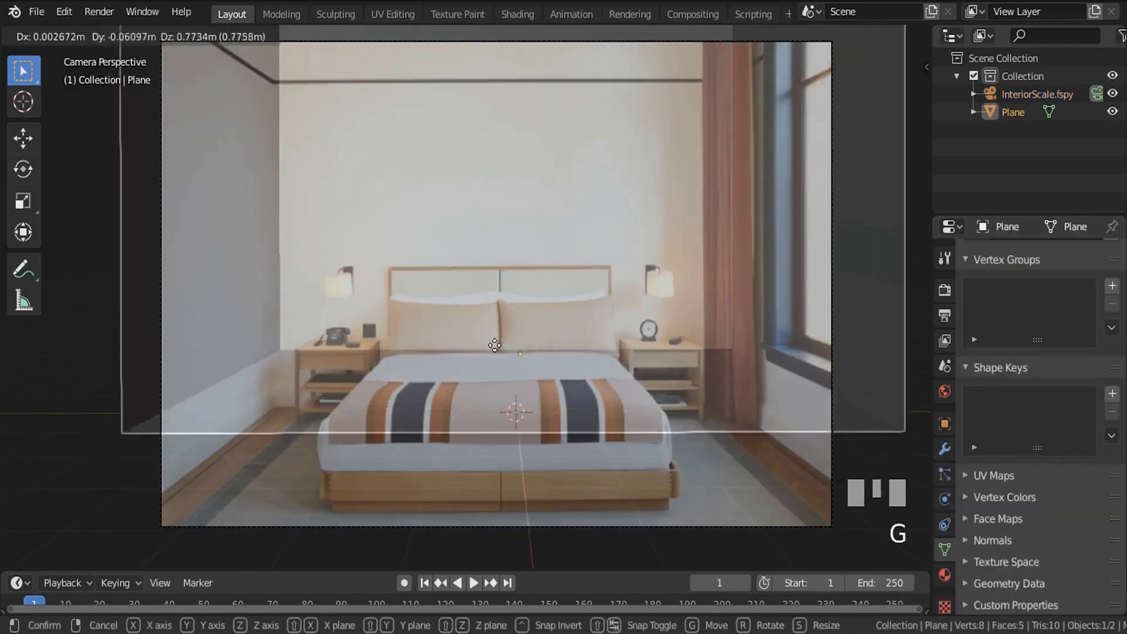
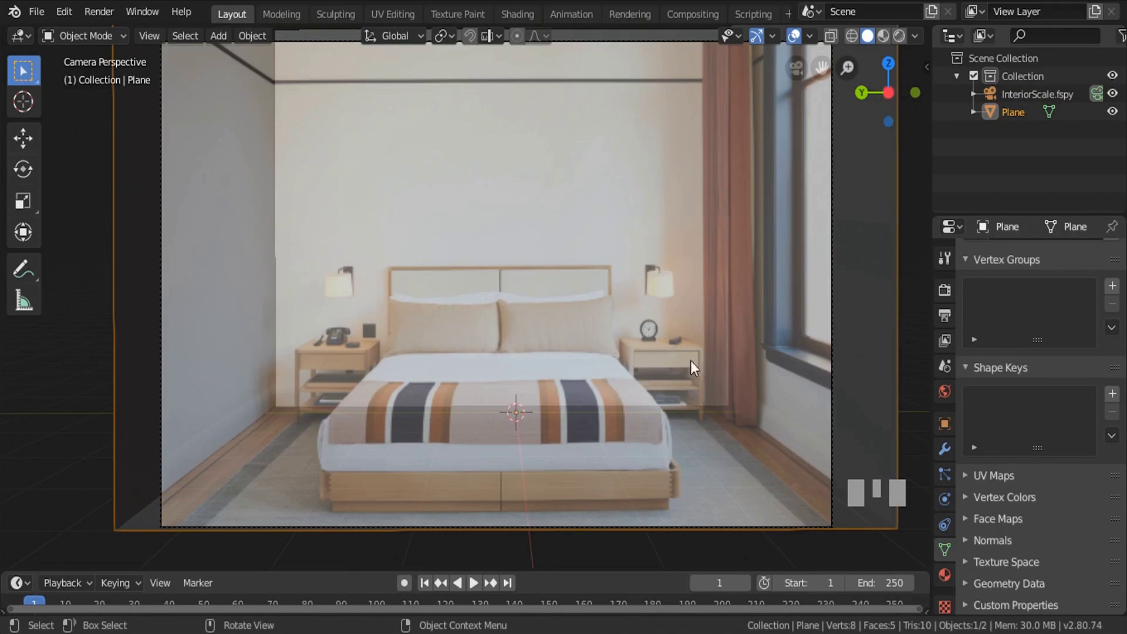
Duplicate the room mesh's floor face in place, working in face select mode.
{"action": "key", "text": "Tab"}
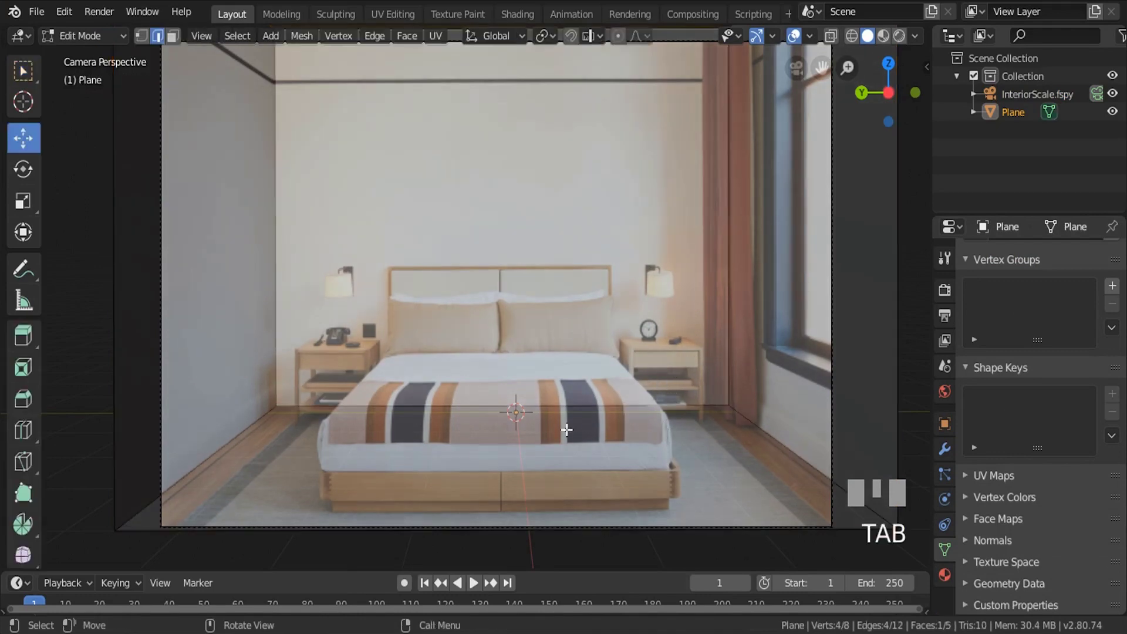
{"action": "left_click", "coordinate": [498, 461]}
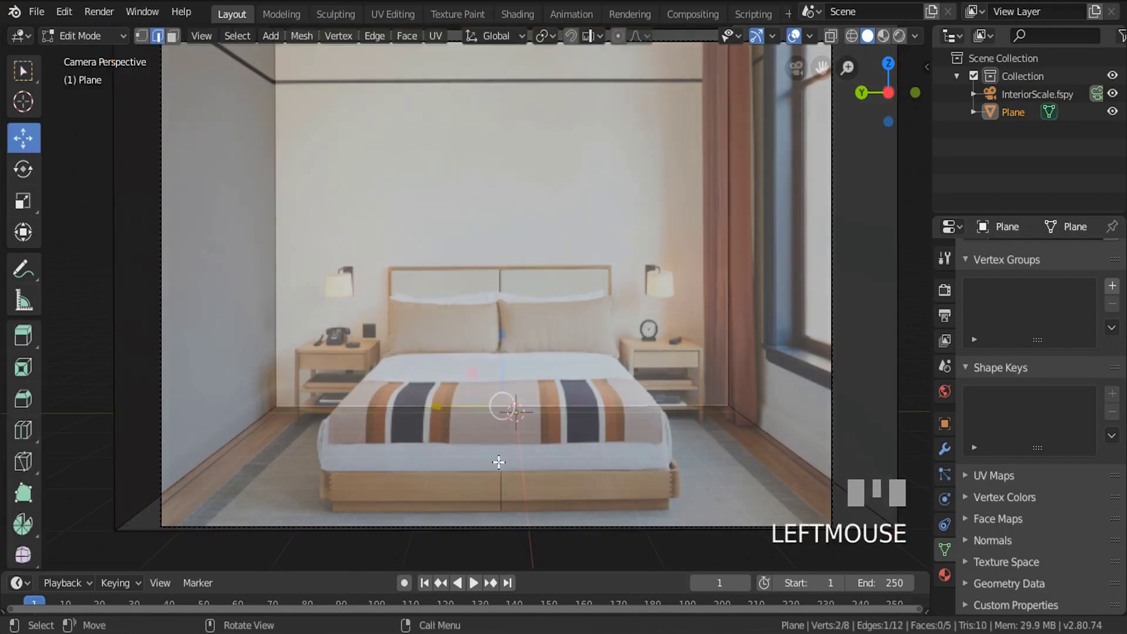
{"action": "left_click", "coordinate": [173, 36]}
{"action": "left_click", "coordinate": [550, 434]}
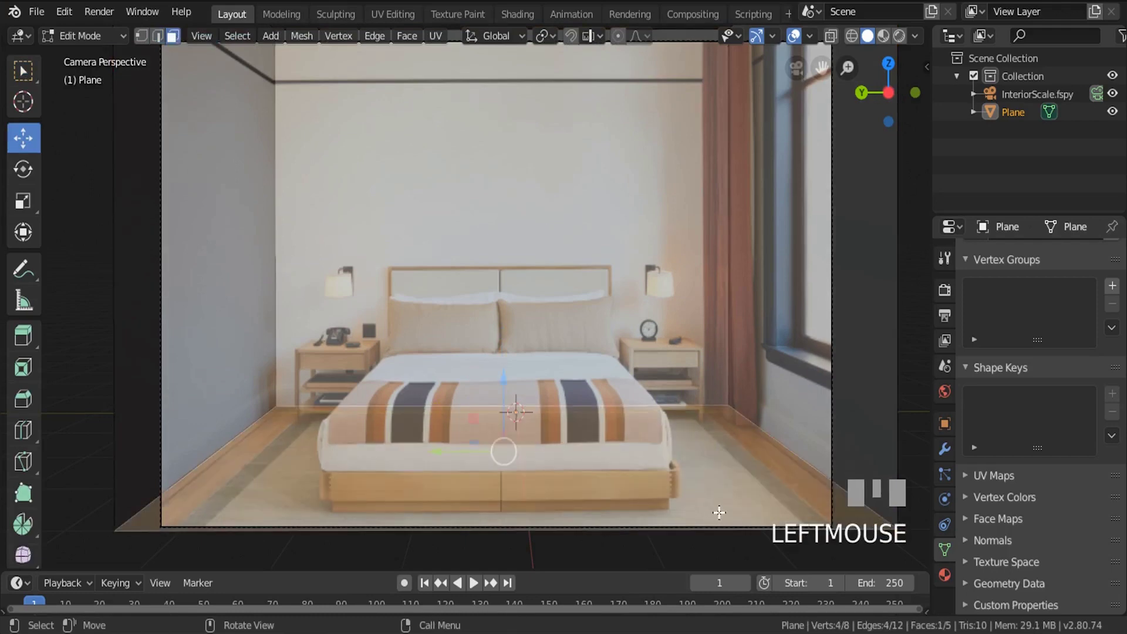
{"action": "key", "text": "shift+d"}
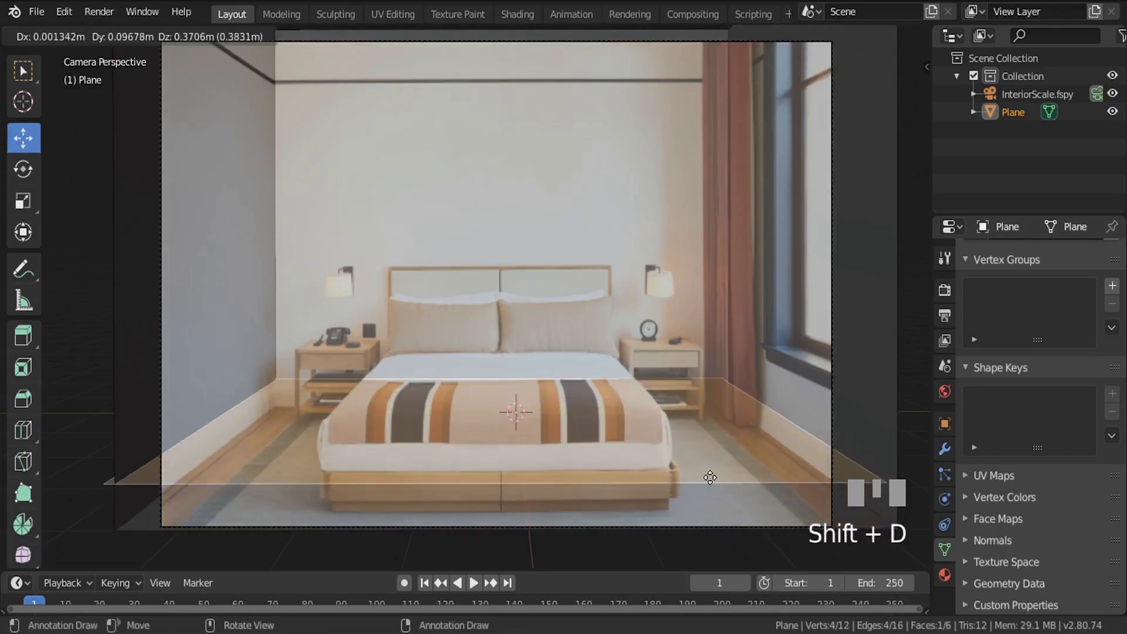
{"action": "right_click", "coordinate": [709, 477]}
Scale the duplicated floor face down to about 0.27 and move it along Y toward the right side of the bed.
{"action": "key", "text": "s"}
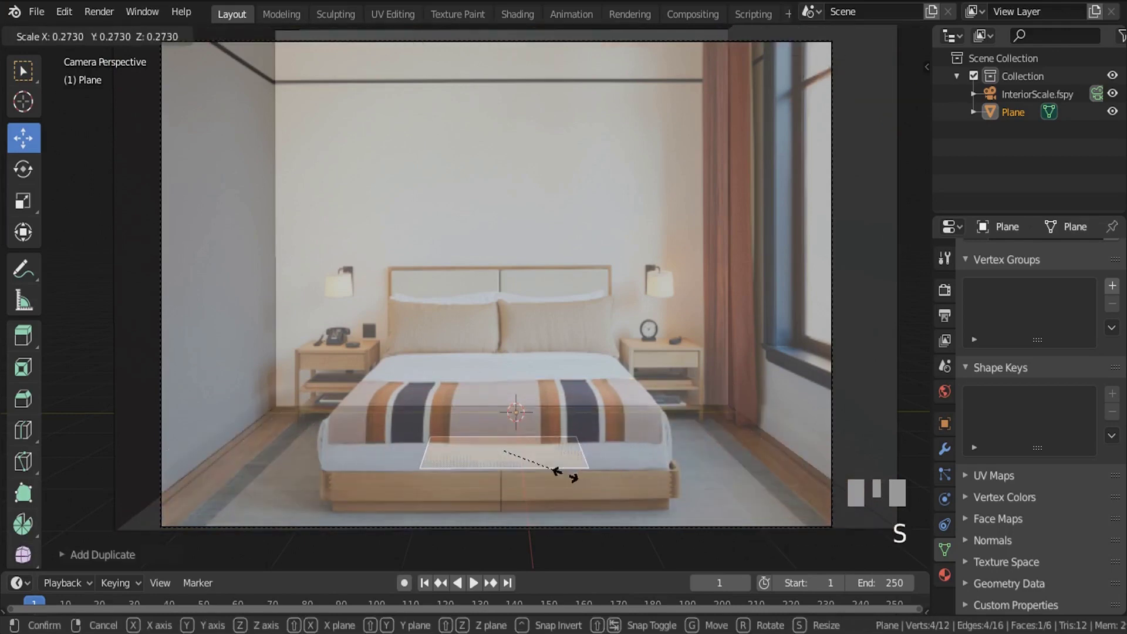
{"action": "left_click", "coordinate": [572, 477]}
{"action": "left_click_drag", "start_coordinate": [440, 460], "coordinate": [715, 450]}
{"action": "scroll", "coordinate": [716, 449], "scroll_direction": "up", "scroll_amount": 3}
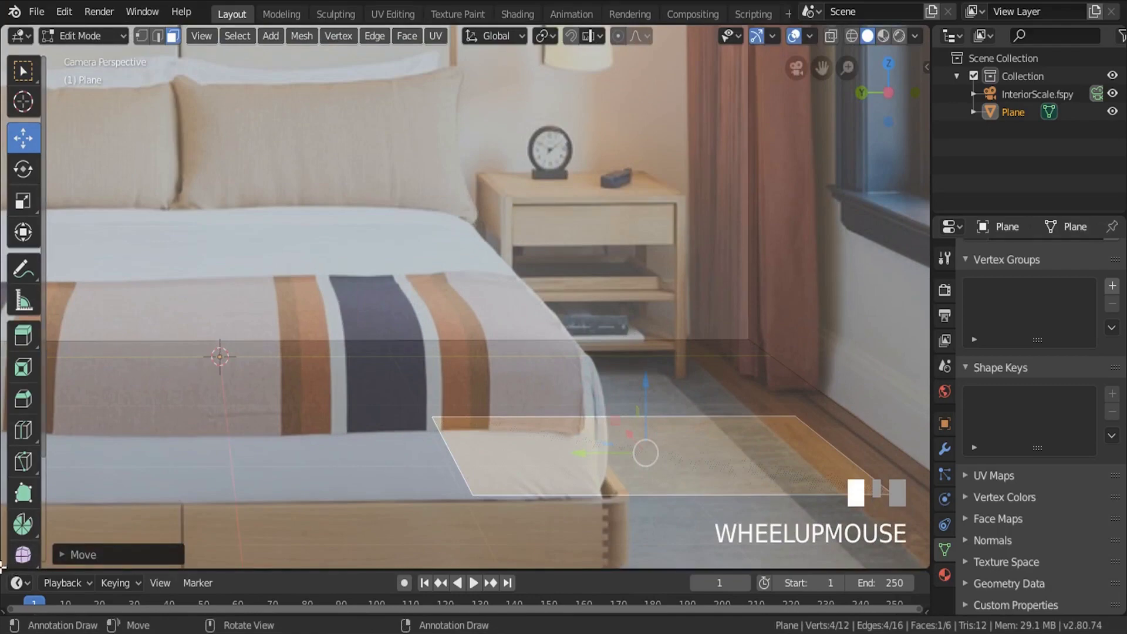
Split the 3D viewport into two side by side, keeping one in camera view and orbiting the other to show the room's floor corner.
{"action": "left_click_drag", "start_coordinate": [9, 567], "coordinate": [237, 540]}
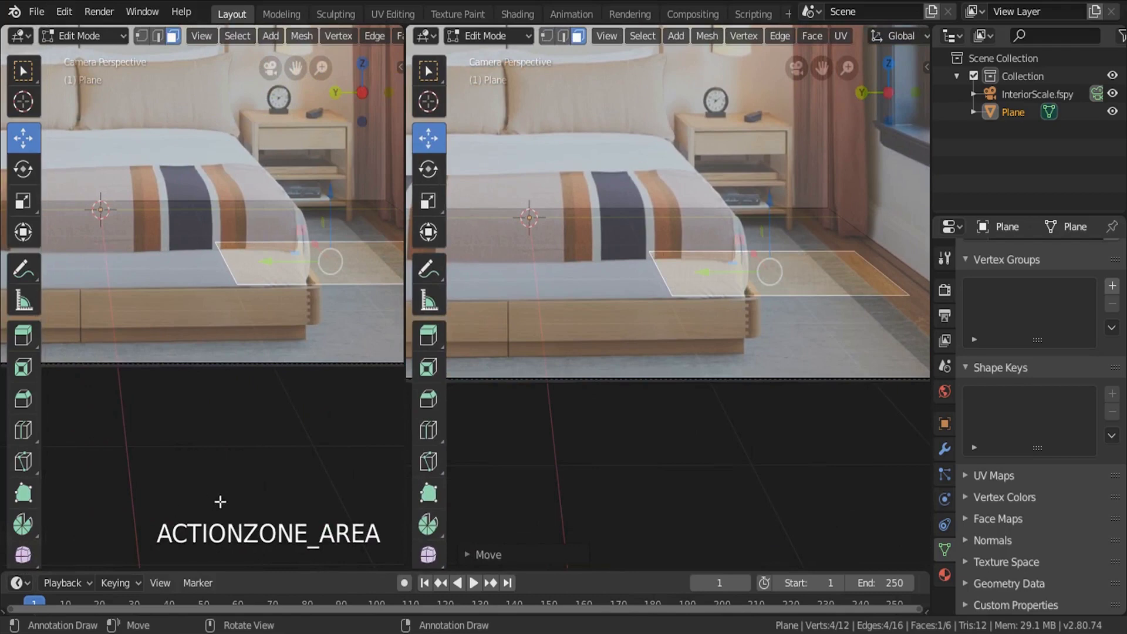
{"action": "middle_click_drag", "start_coordinate": [646, 334], "coordinate": [675, 446], "text": "shift"}
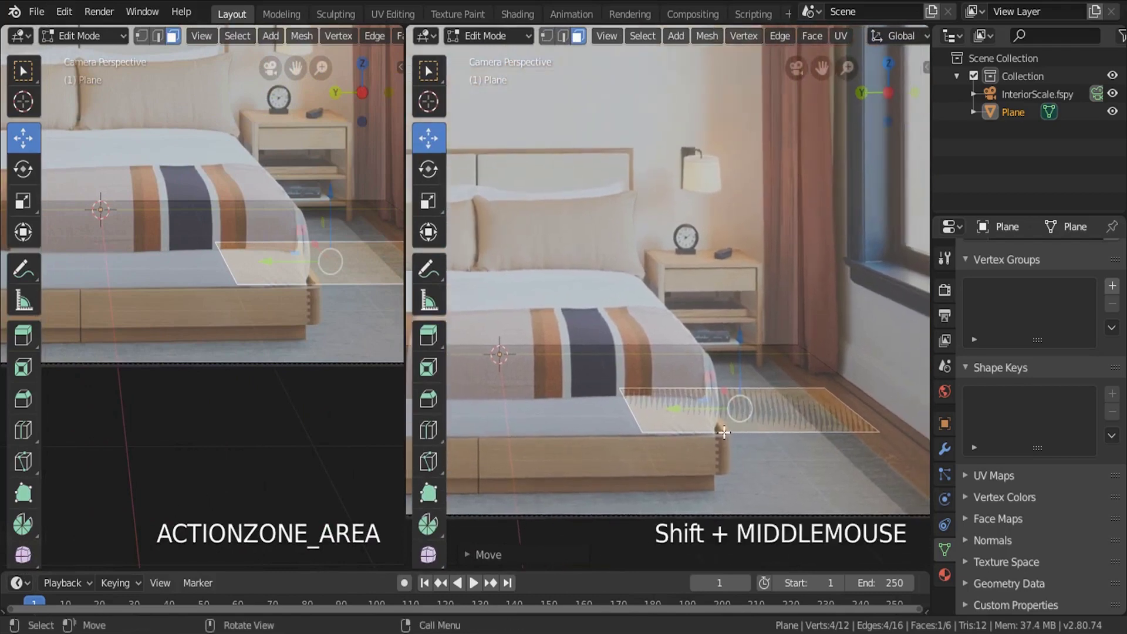
{"action": "scroll", "coordinate": [244, 334], "scroll_direction": "down", "scroll_amount": 3}
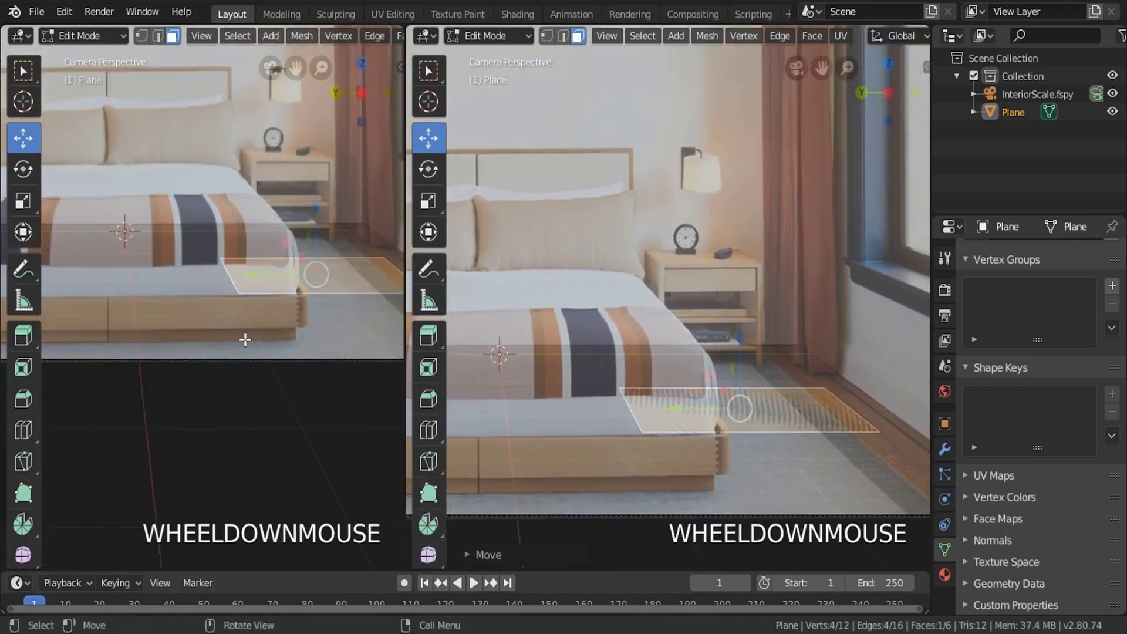
{"action": "middle_click_drag", "start_coordinate": [245, 334], "coordinate": [323, 395], "text": "shift"}
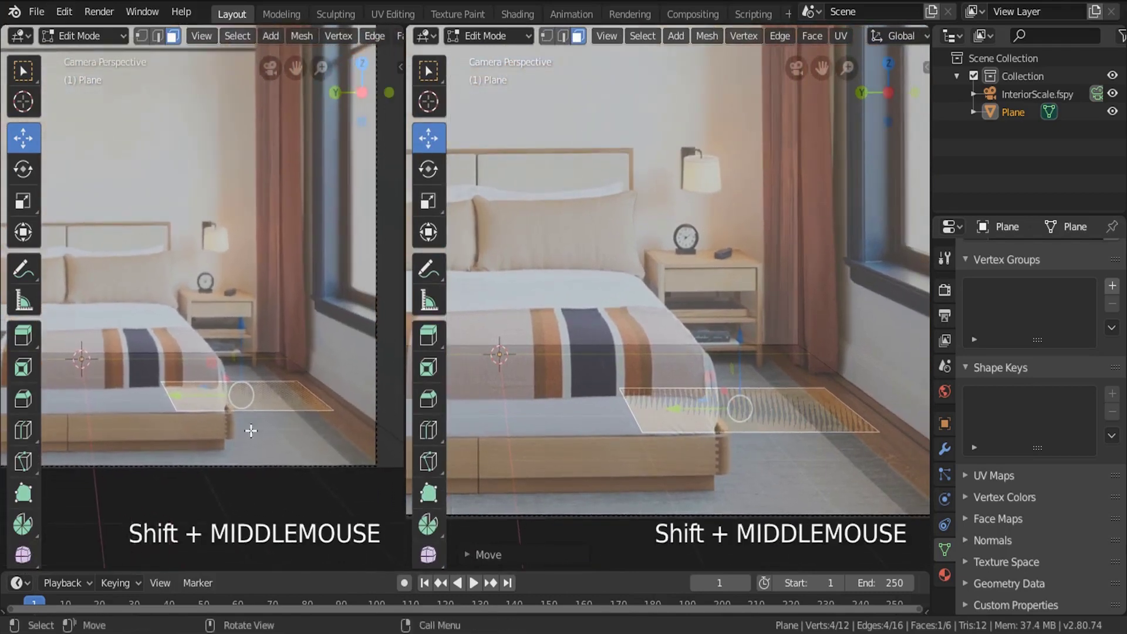
{"action": "middle_click_drag", "start_coordinate": [737, 435], "coordinate": [704, 379]}
{"action": "scroll", "coordinate": [757, 422], "scroll_direction": "up", "scroll_amount": 3}
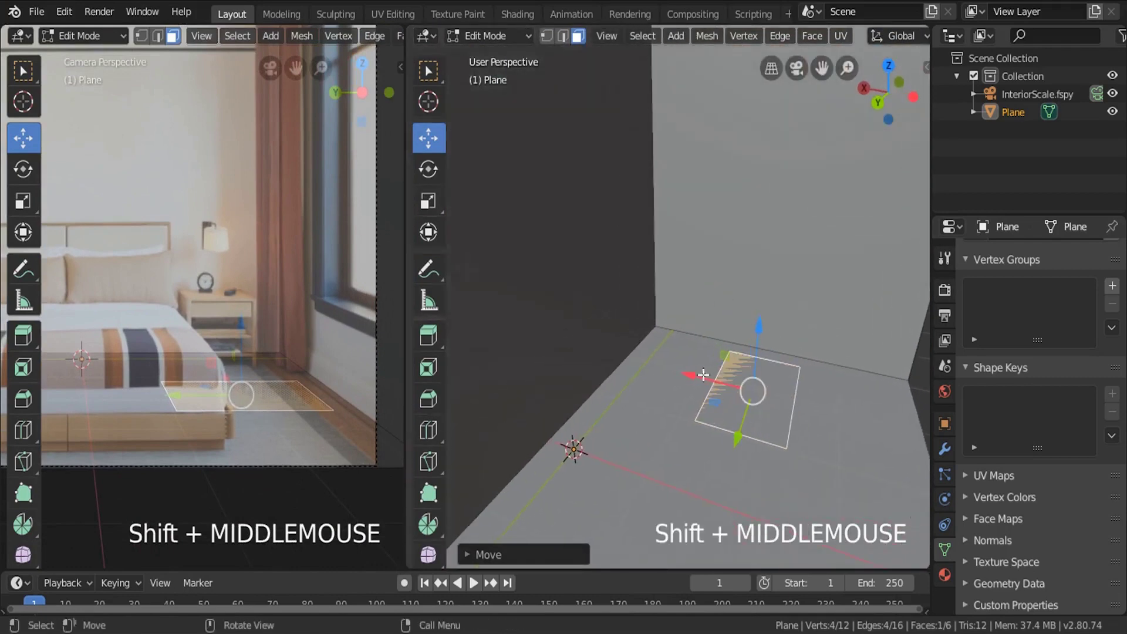
Move the duplicated face along X to the back wall and scale it down closer to the right nightstand's size.
{"action": "left_click_drag", "start_coordinate": [704, 378], "coordinate": [594, 375]}
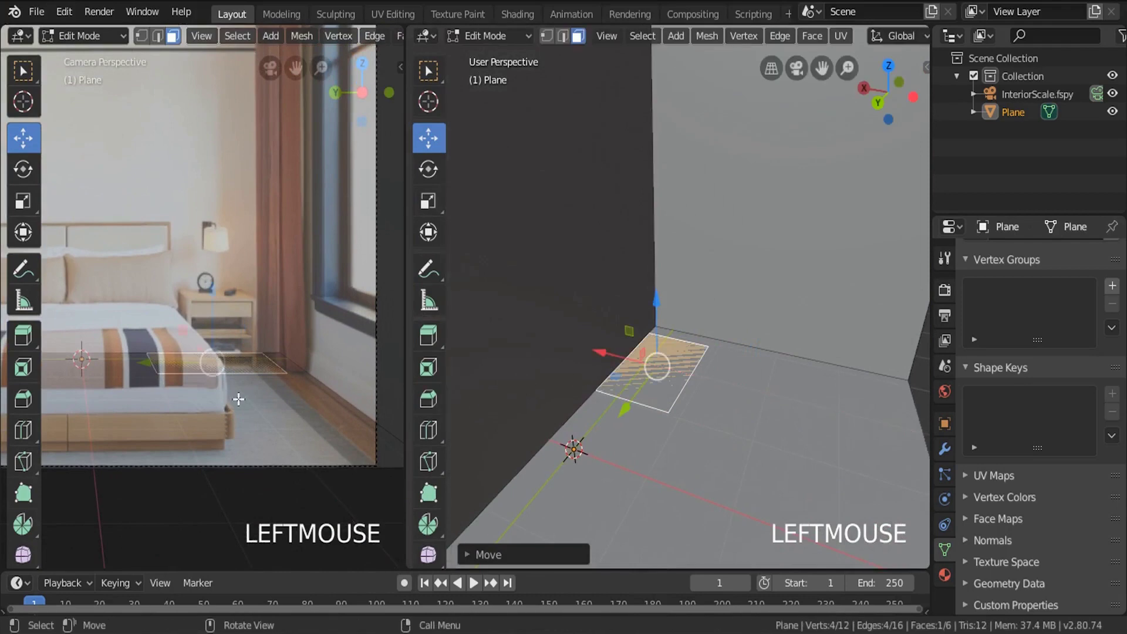
{"action": "scroll", "coordinate": [657, 364], "scroll_direction": "up", "scroll_amount": 2}
{"action": "key", "text": "s"}
{"action": "left_click", "coordinate": [763, 437]}
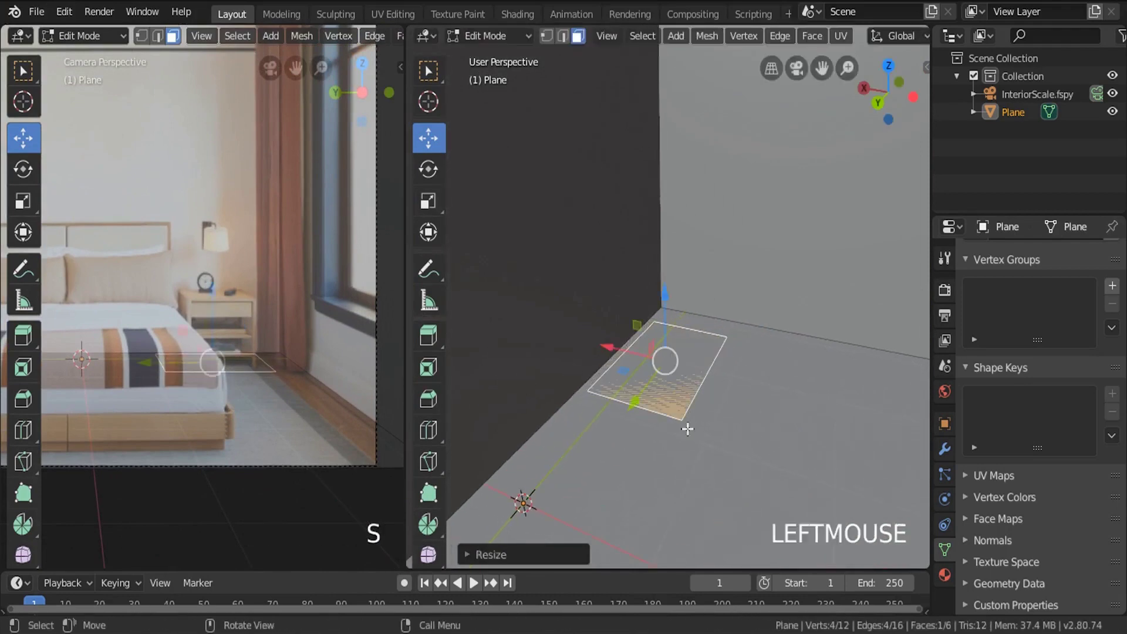
Shift the small face along the Y axis toward the bed, beneath the right nightstand.
{"action": "scroll", "coordinate": [229, 372], "scroll_direction": "up", "scroll_amount": 2}
{"action": "middle_click_drag", "start_coordinate": [229, 372], "coordinate": [197, 352], "text": "shift"}
{"action": "left_click_drag", "start_coordinate": [192, 351], "coordinate": [154, 368]}
{"action": "scroll", "coordinate": [604, 364], "scroll_direction": "up", "scroll_amount": 1}
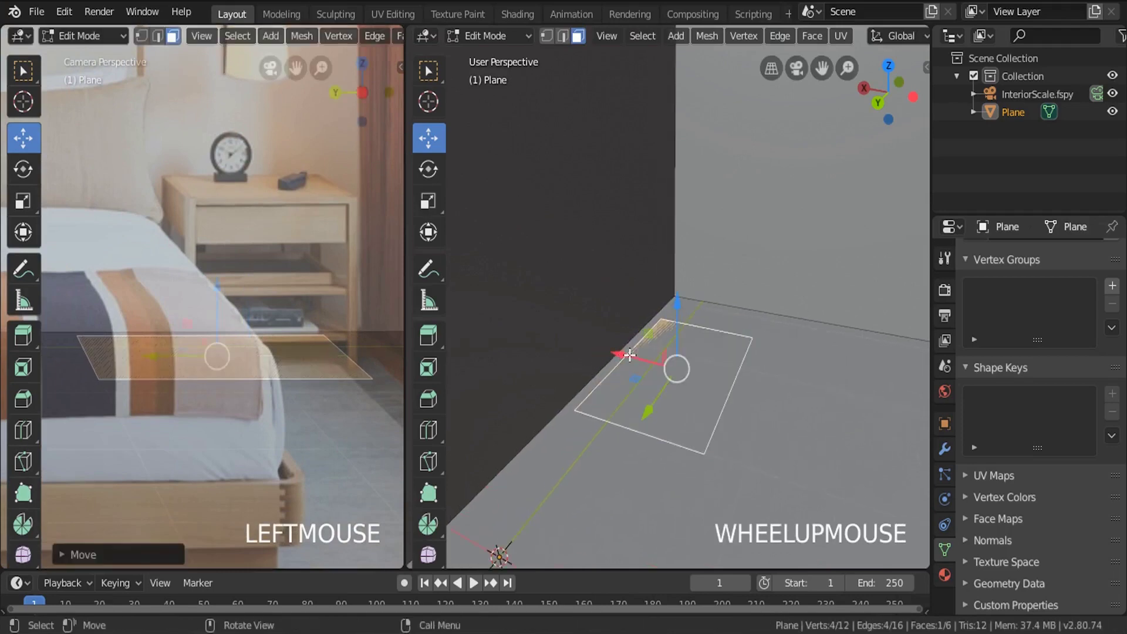
Move the small floor face along X back against the rear wall.
{"action": "left_click_drag", "start_coordinate": [628, 354], "coordinate": [605, 356]}
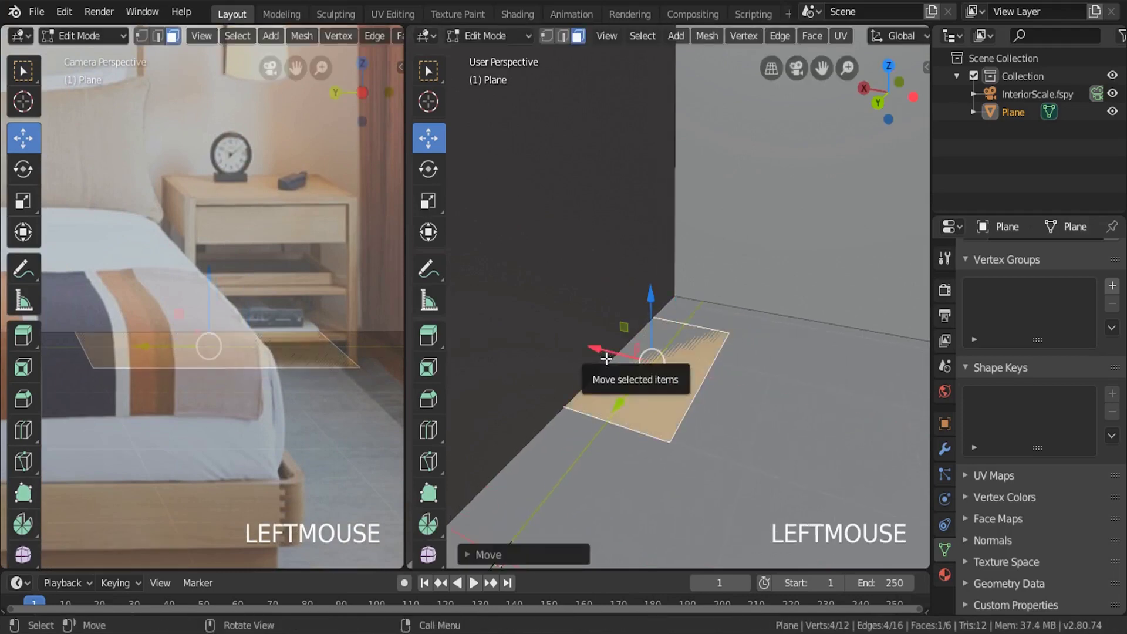
{"action": "key", "text": "KP_Decimal"}
{"action": "middle_click_drag", "start_coordinate": [759, 298], "coordinate": [745, 327]}
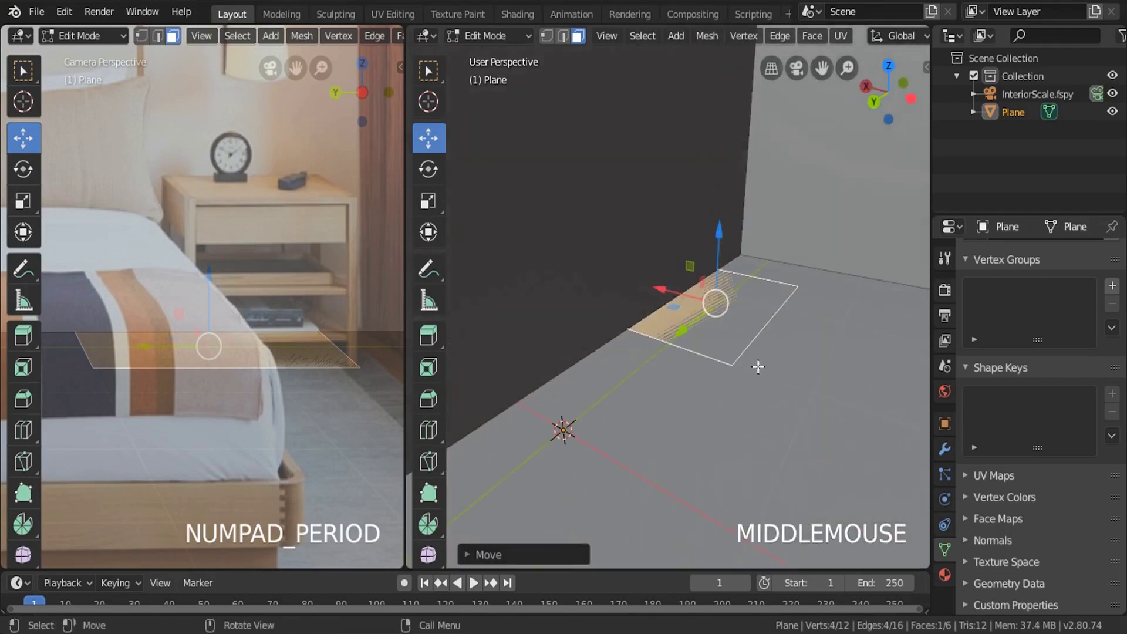
{"action": "key", "text": "s"}
{"action": "key", "text": "z"}
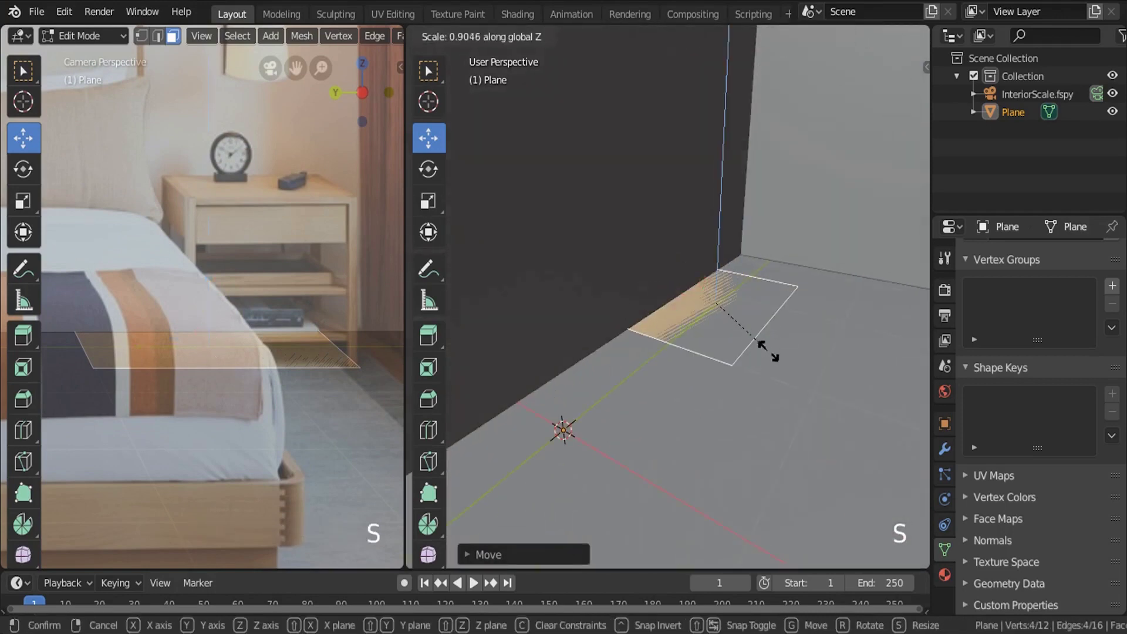
{"action": "right_click", "coordinate": [780, 362]}
Extrude the face up about 0.9 m into a box and shift its bed-side face along Y to match the nightstand's width.
{"action": "key", "text": "e"}
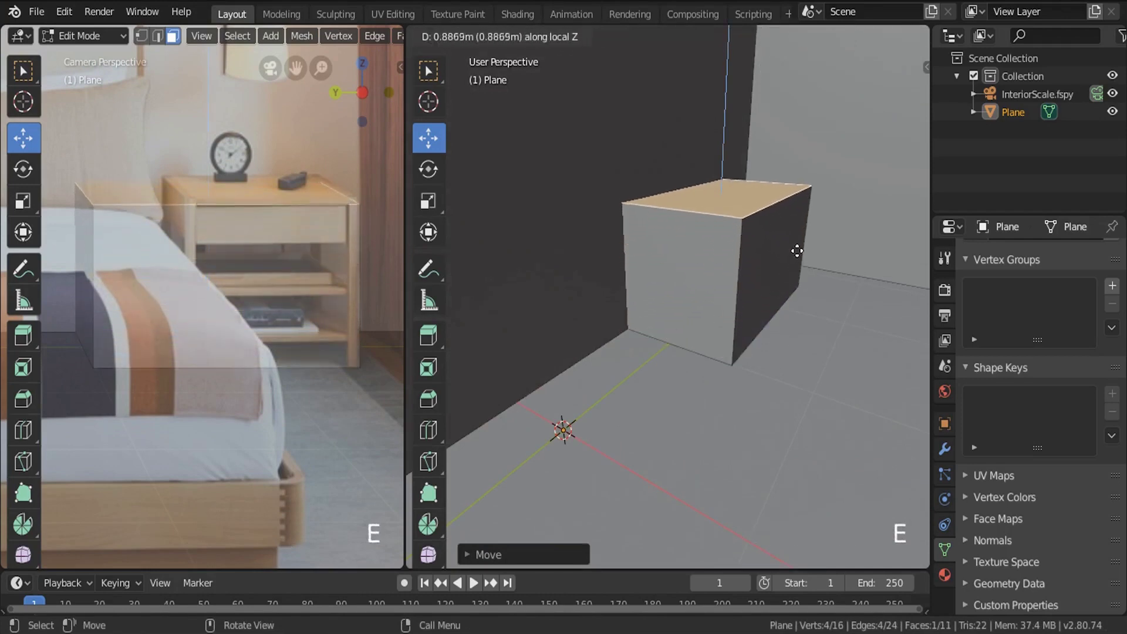
{"action": "left_click", "coordinate": [798, 247]}
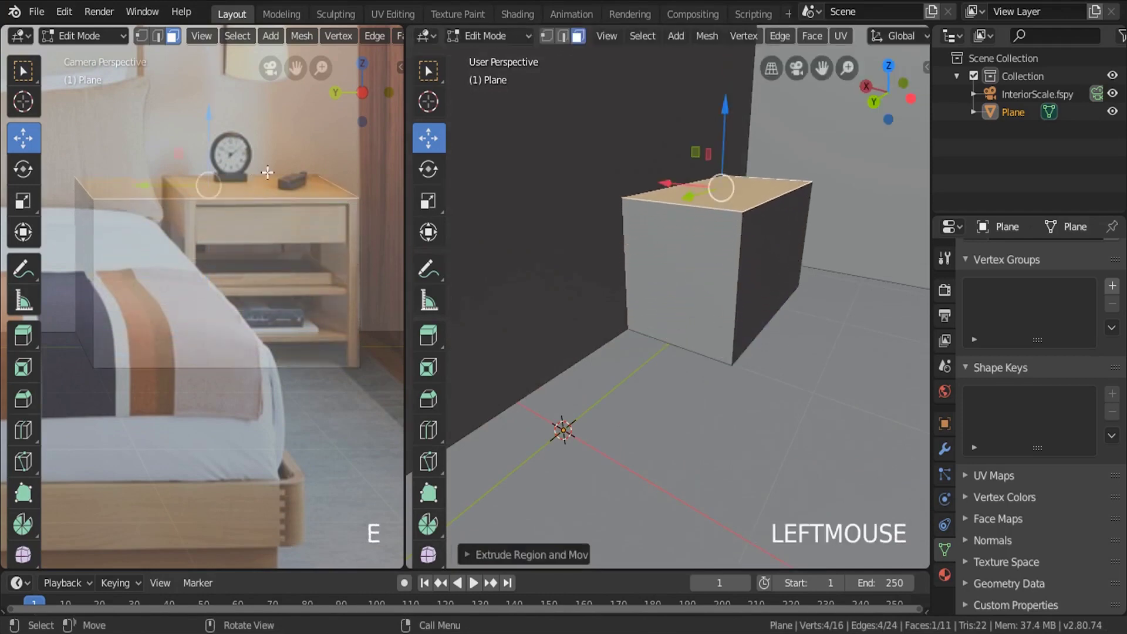
{"action": "left_click", "coordinate": [656, 282]}
{"action": "middle_click_drag", "start_coordinate": [657, 282], "coordinate": [597, 320]}
{"action": "left_click_drag", "start_coordinate": [596, 320], "coordinate": [671, 334]}
Move the box's front face along X toward the wall until it matches the front of the nightstand in the photo.
{"action": "middle_click_drag", "start_coordinate": [671, 335], "coordinate": [654, 237]}
{"action": "scroll", "coordinate": [744, 463], "scroll_direction": "up", "scroll_amount": 3}
{"action": "left_click", "coordinate": [634, 239]}
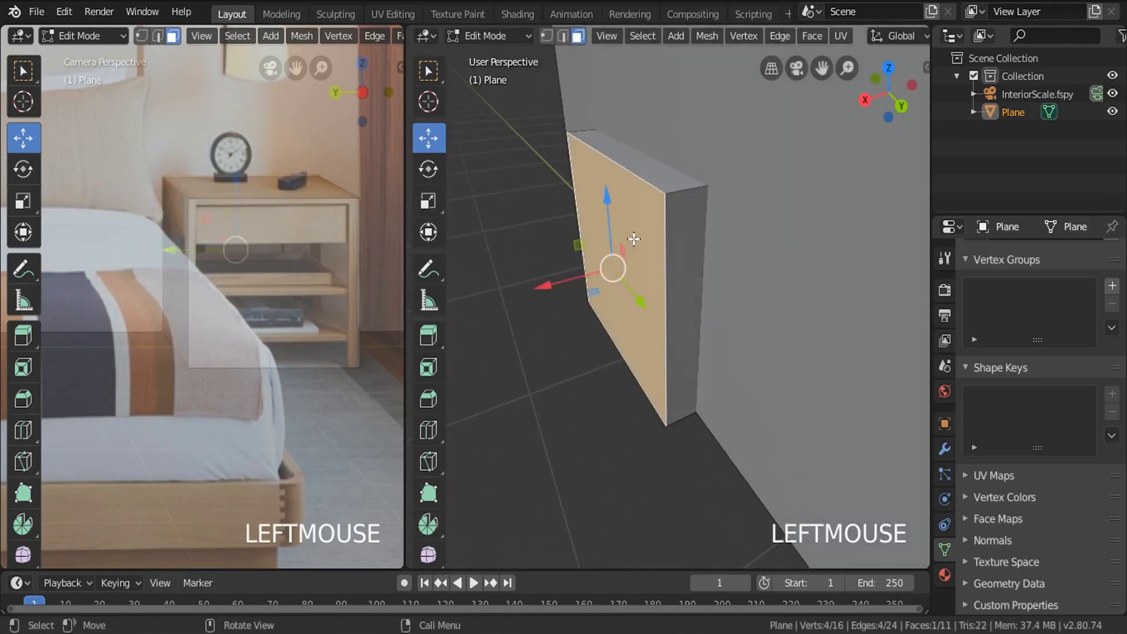
{"action": "scroll", "coordinate": [211, 249], "scroll_direction": "up", "scroll_amount": 3}
{"action": "middle_click_drag", "start_coordinate": [211, 248], "coordinate": [400, 244], "text": "shift"}
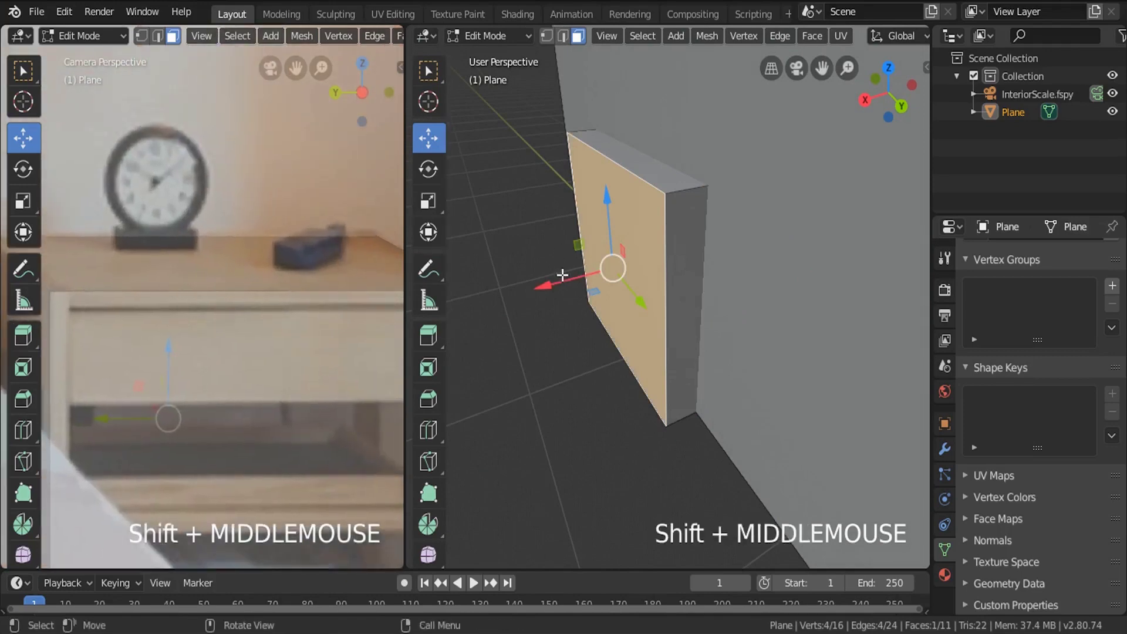
{"action": "left_click_drag", "start_coordinate": [562, 275], "coordinate": [597, 282]}
{"action": "scroll", "coordinate": [598, 281], "scroll_direction": "down", "scroll_amount": 2}
{"action": "middle_click_drag", "start_coordinate": [598, 281], "coordinate": [649, 253]}
{"action": "scroll", "coordinate": [604, 244], "scroll_direction": "up", "scroll_amount": 2}
{"action": "left_click_drag", "start_coordinate": [598, 276], "coordinate": [607, 279]}
{"action": "middle_click_drag", "start_coordinate": [588, 223], "coordinate": [639, 260]}
{"action": "key", "text": "Tab"}
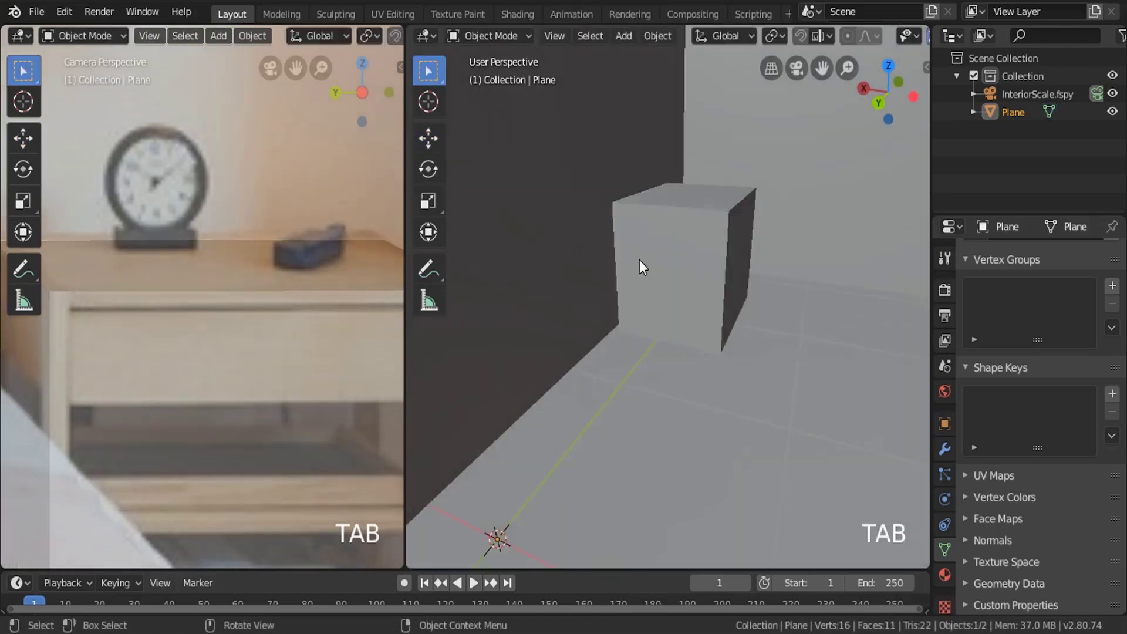
Separate the linked nightstand box from the room mesh by selection and select it as its own object.
{"action": "scroll", "coordinate": [639, 259], "scroll_direction": "down", "scroll_amount": 3}
{"action": "scroll", "coordinate": [209, 267], "scroll_direction": "down", "scroll_amount": 3}
{"action": "middle_click_drag", "start_coordinate": [209, 266], "coordinate": [223, 261], "text": "shift"}
{"action": "middle_click_drag", "start_coordinate": [646, 294], "coordinate": [688, 334]}
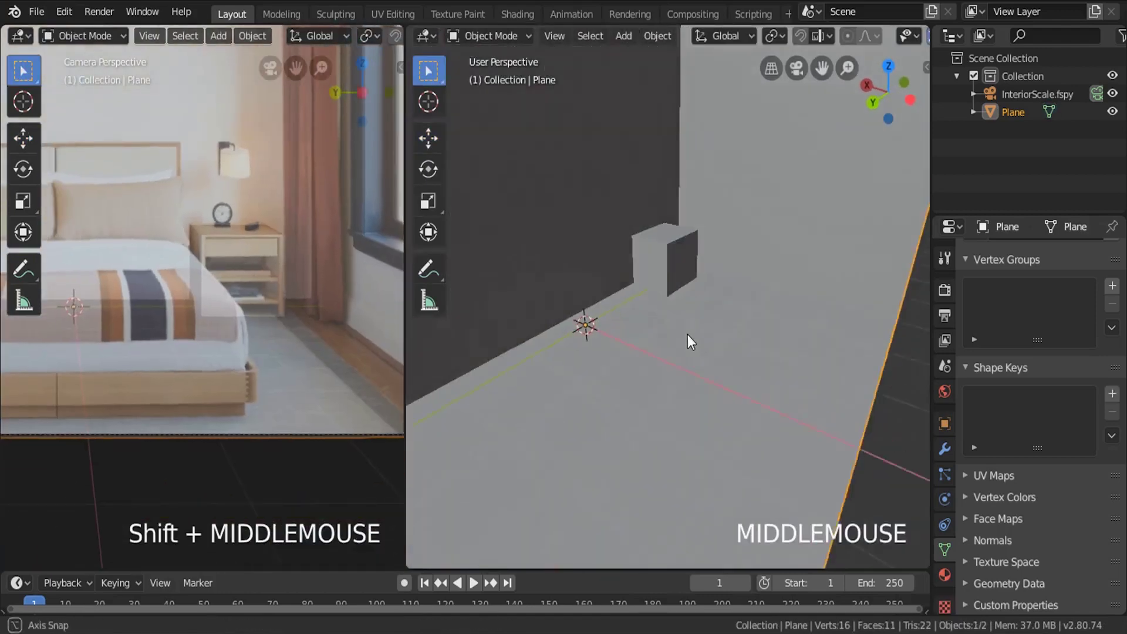
{"action": "scroll", "coordinate": [649, 307], "scroll_direction": "up", "scroll_amount": 3}
{"action": "middle_click_drag", "start_coordinate": [675, 235], "coordinate": [646, 307]}
{"action": "left_click", "coordinate": [690, 216]}
{"action": "key", "text": "Tab"}
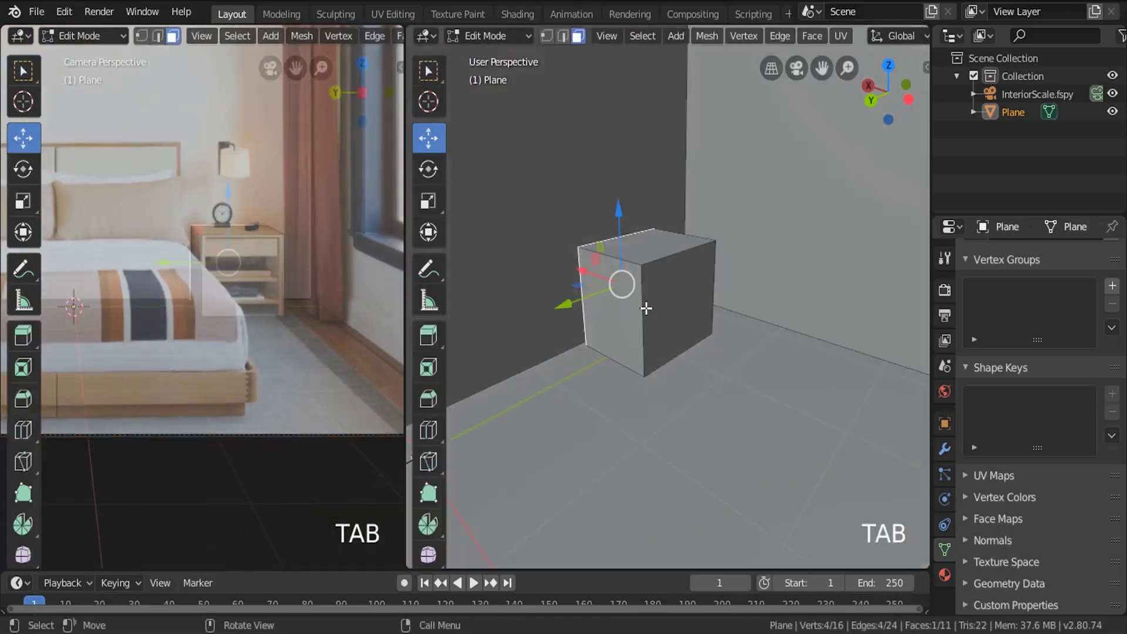
{"action": "key", "text": "a"}
{"action": "key", "text": "a"}
{"action": "key", "text": "l"}
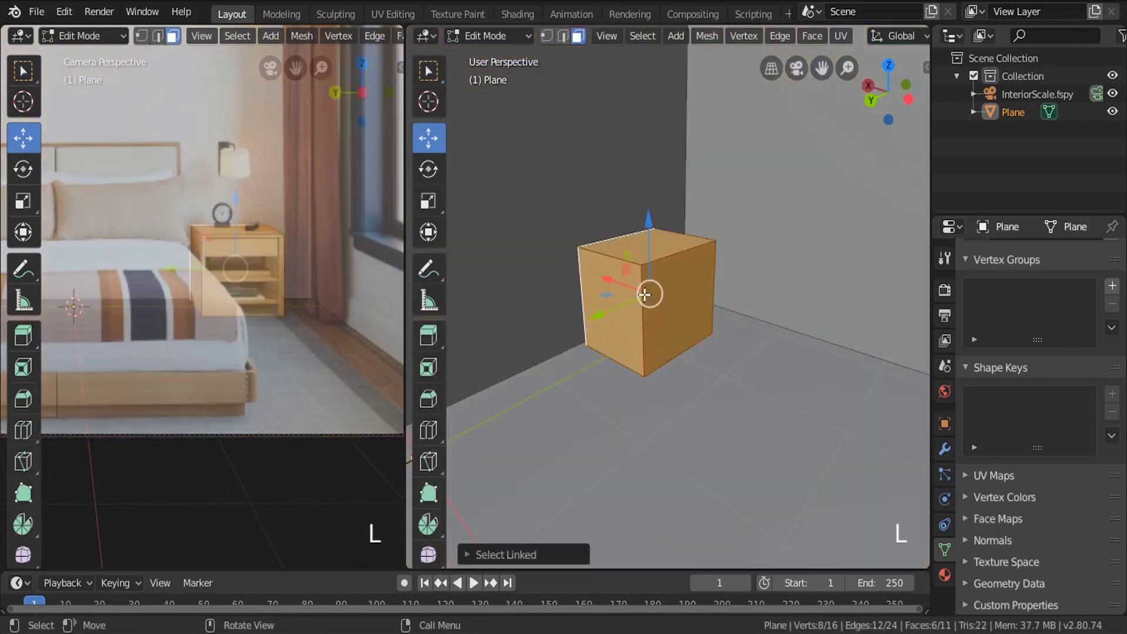
{"action": "key", "text": "p"}
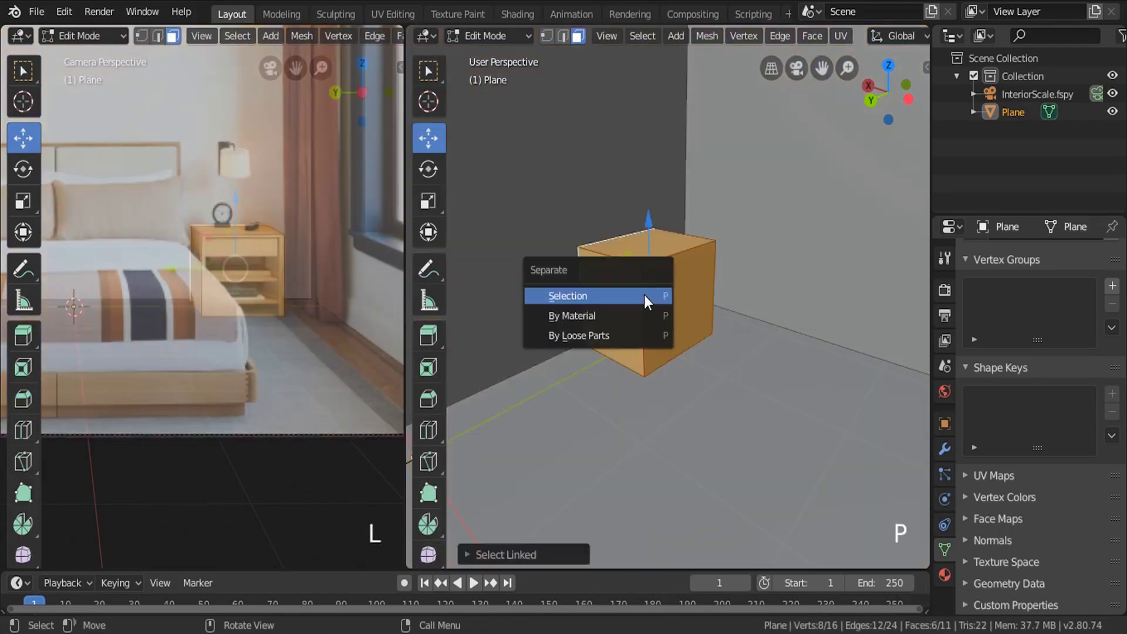
{"action": "left_click", "coordinate": [643, 294]}
{"action": "key", "text": "Tab"}
{"action": "left_click", "coordinate": [644, 299]}
Set the nightstand box's origin to its geometry.
{"action": "middle_click_drag", "start_coordinate": [643, 295], "coordinate": [662, 322]}
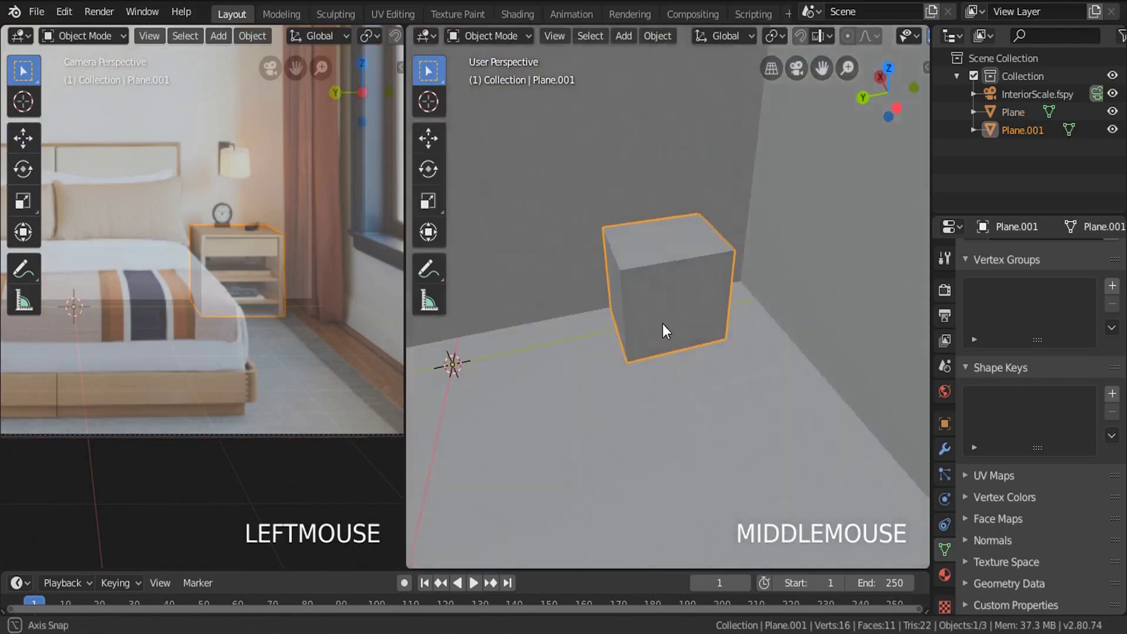
{"action": "scroll", "coordinate": [687, 262], "scroll_direction": "up", "scroll_amount": 3}
{"action": "middle_click_drag", "start_coordinate": [685, 264], "coordinate": [625, 290]}
{"action": "scroll", "coordinate": [650, 265], "scroll_direction": "down", "scroll_amount": 3}
{"action": "scroll", "coordinate": [671, 291], "scroll_direction": "down", "scroll_amount": 3}
{"action": "scroll", "coordinate": [663, 270], "scroll_direction": "down", "scroll_amount": 3}
{"action": "left_click", "coordinate": [429, 138]}
{"action": "scroll", "coordinate": [649, 294], "scroll_direction": "up", "scroll_amount": 5}
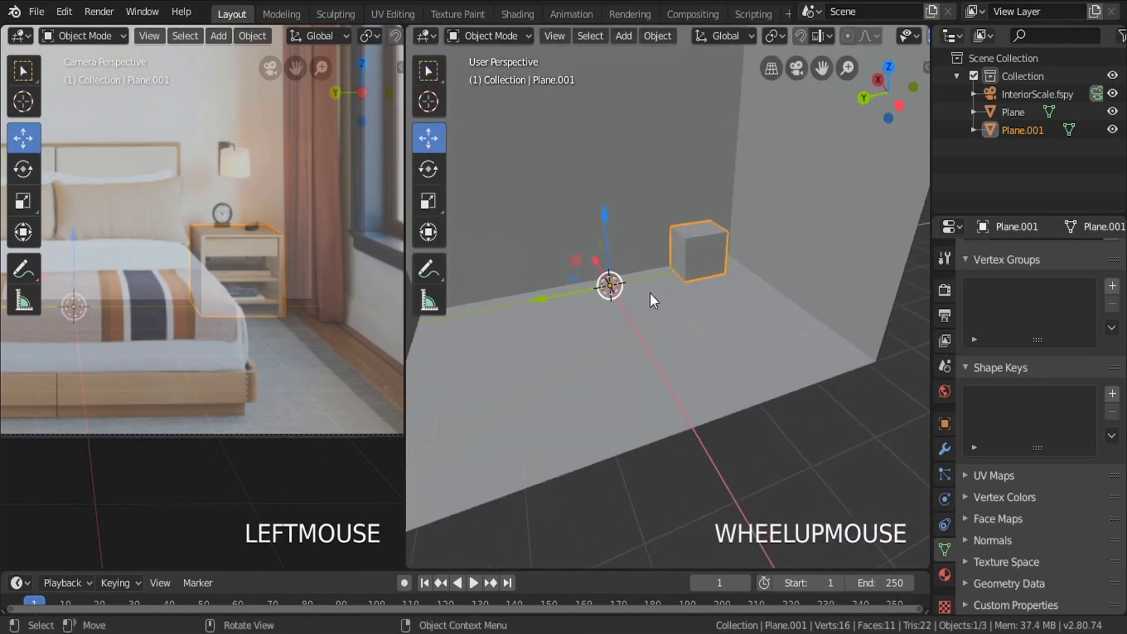
{"action": "left_click_drag", "start_coordinate": [574, 284], "coordinate": [574, 318]}
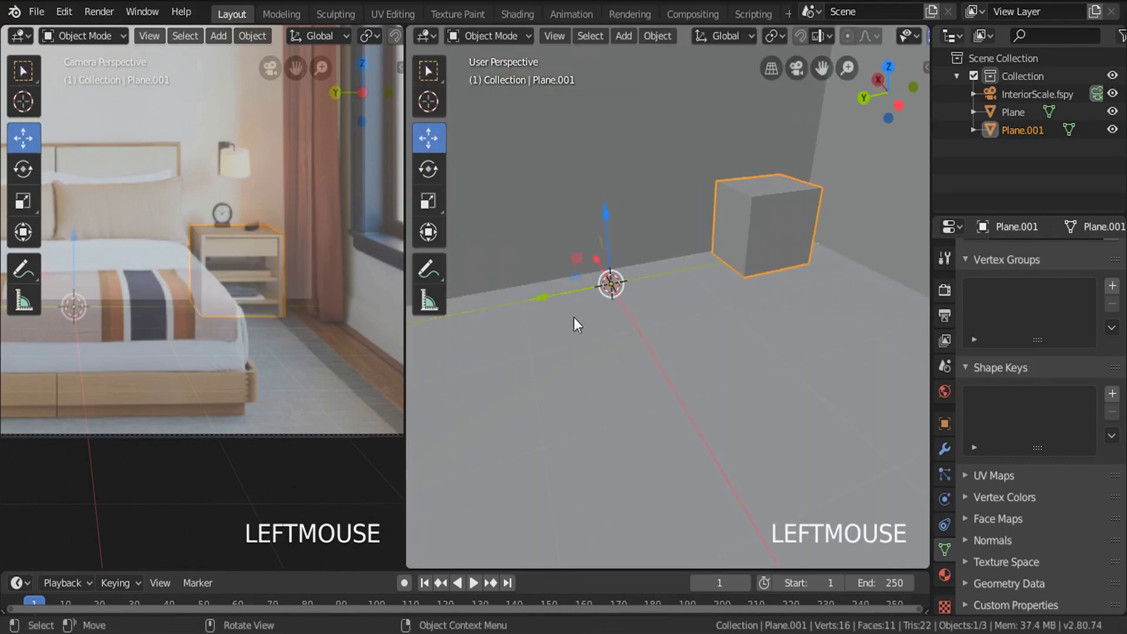
{"action": "scroll", "coordinate": [782, 199], "scroll_direction": "up", "scroll_amount": 2}
{"action": "middle_click_drag", "start_coordinate": [783, 220], "coordinate": [698, 277], "text": "shift"}
{"action": "scroll", "coordinate": [635, 304], "scroll_direction": "up", "scroll_amount": 2}
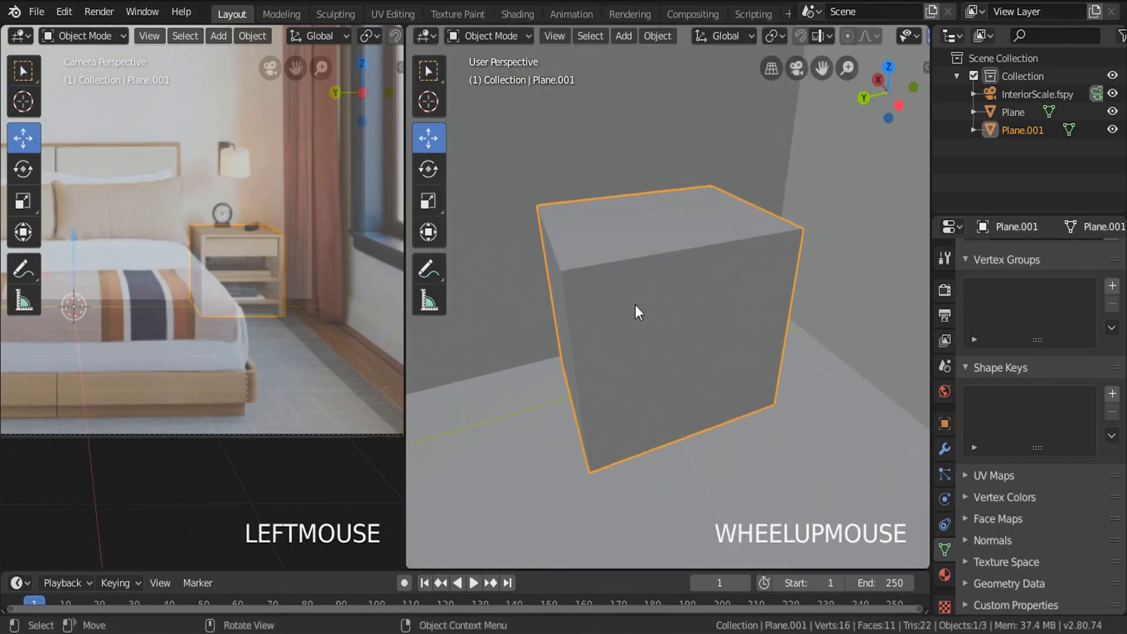
{"action": "left_click", "coordinate": [658, 36]}
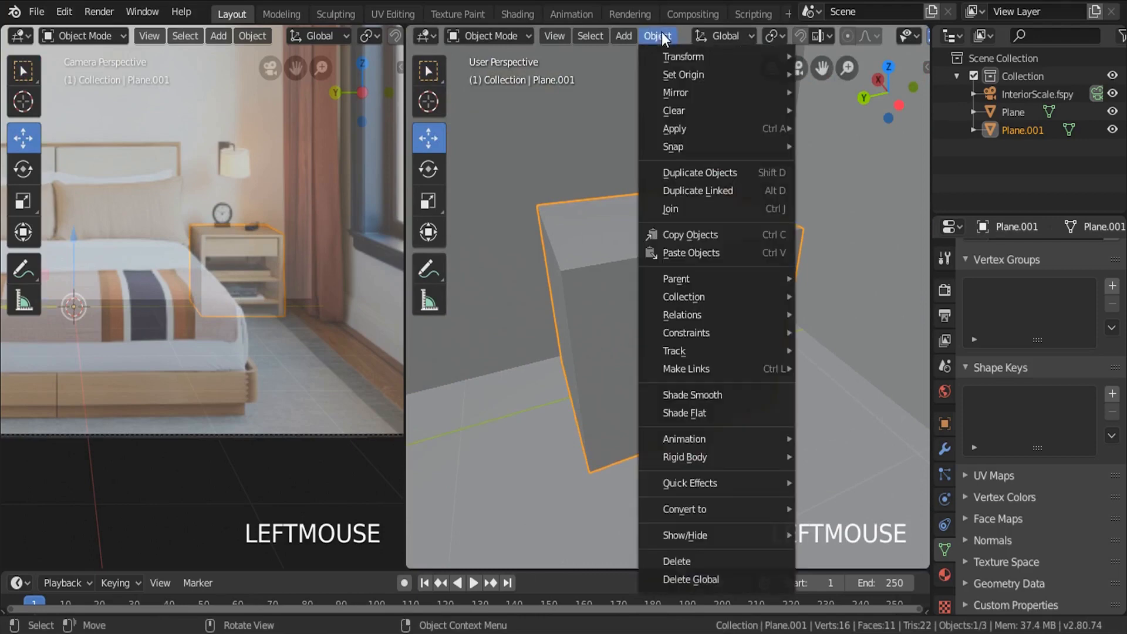
{"action": "mouse_move", "coordinate": [696, 74]}
{"action": "left_click", "coordinate": [861, 100]}
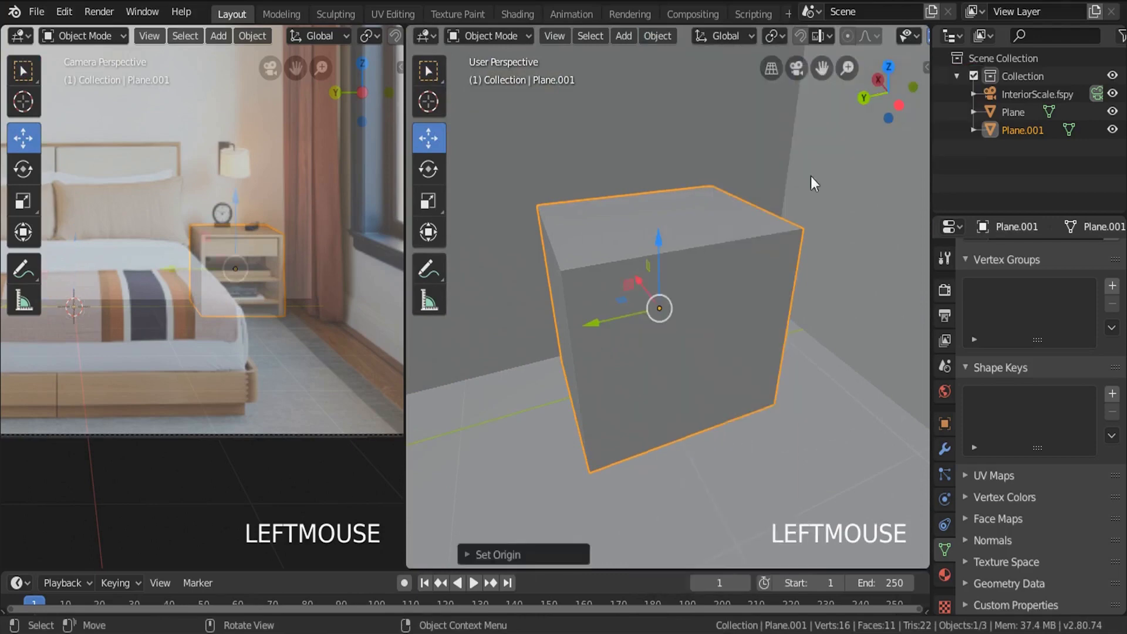
Add two loop cuts dividing the box's width and scale them apart along Y by about 2.67, close to the sides.
{"action": "middle_click_drag", "start_coordinate": [810, 179], "coordinate": [760, 243]}
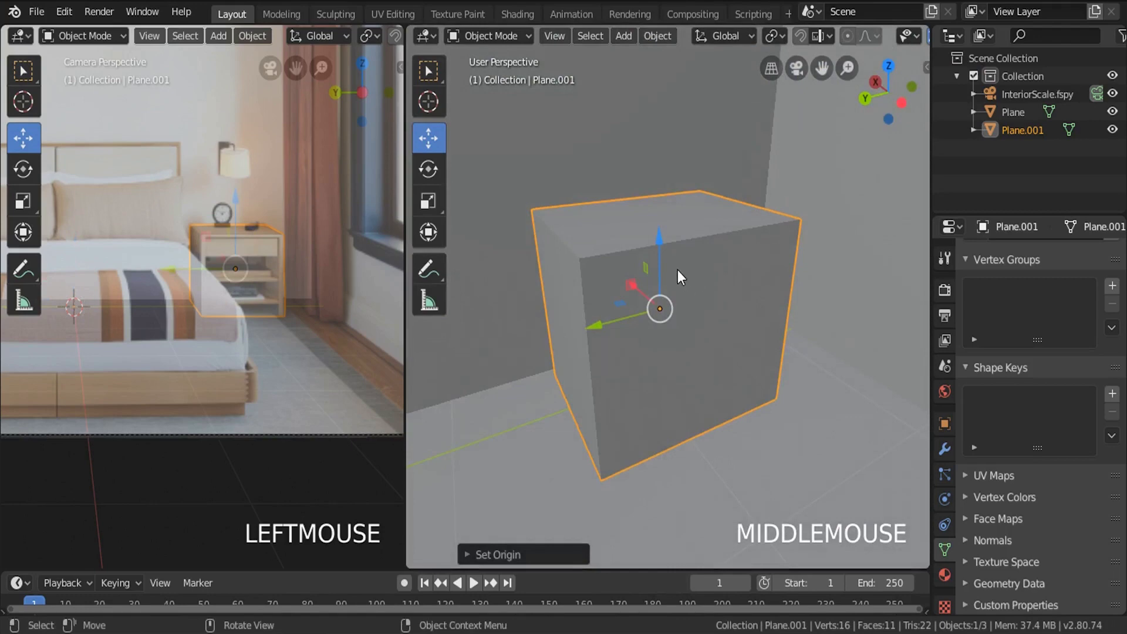
{"action": "key", "text": "Tab"}
{"action": "middle_click_drag", "start_coordinate": [676, 291], "coordinate": [679, 334]}
{"action": "key", "text": "ctrl+r"}
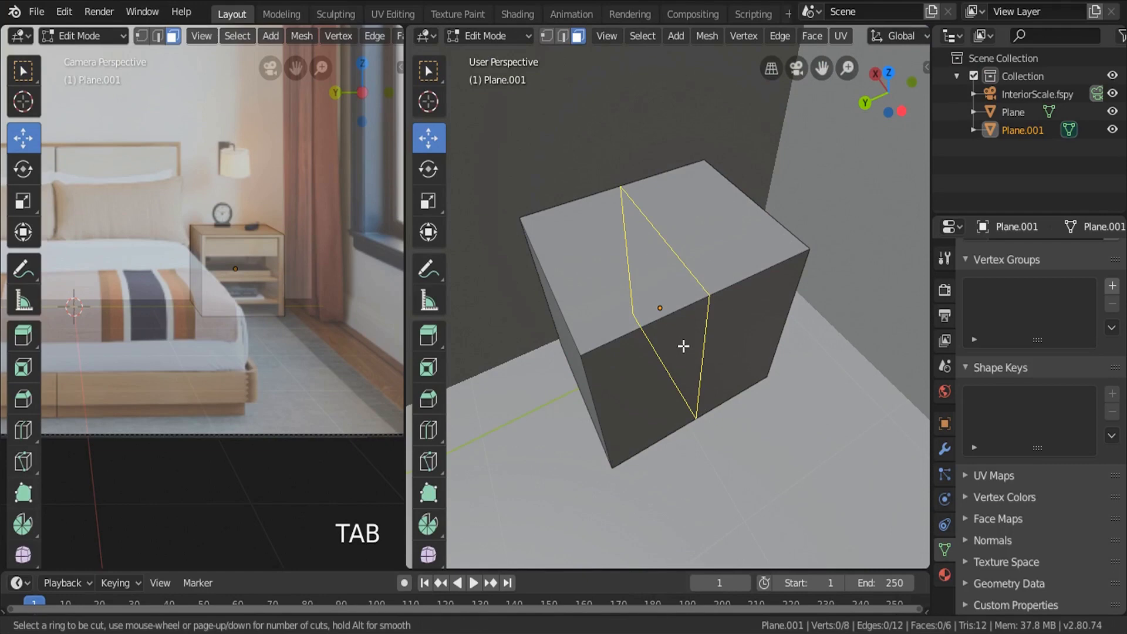
{"action": "scroll", "coordinate": [683, 346], "scroll_direction": "up", "scroll_amount": 1}
{"action": "left_click", "coordinate": [680, 345]}
{"action": "left_click", "coordinate": [702, 367]}
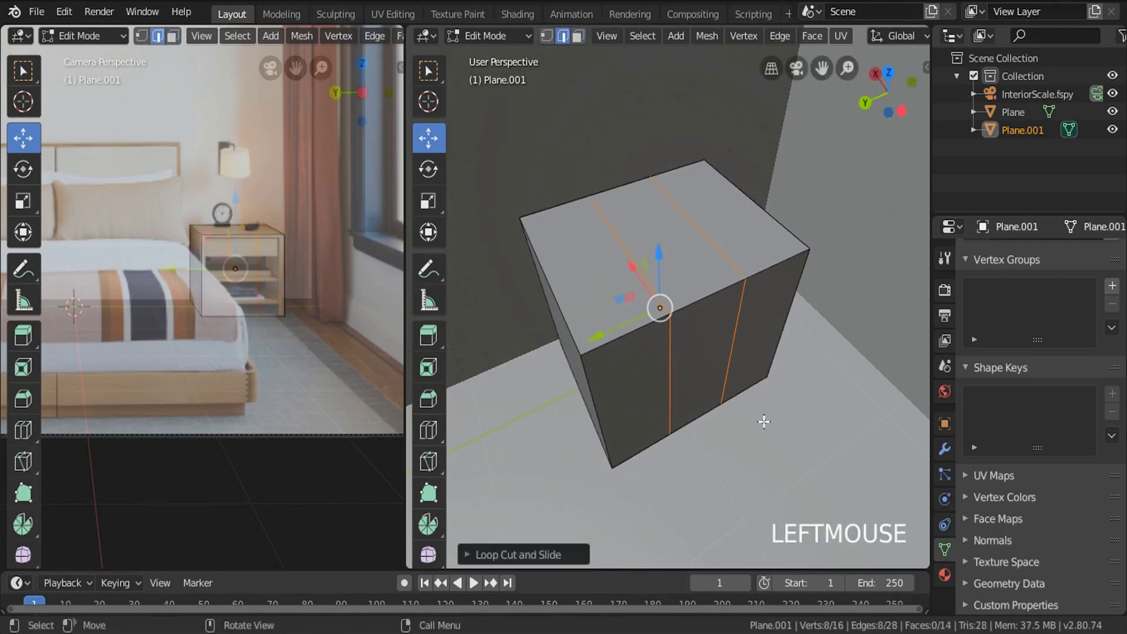
{"action": "key", "text": "s"}
{"action": "key", "text": "y"}
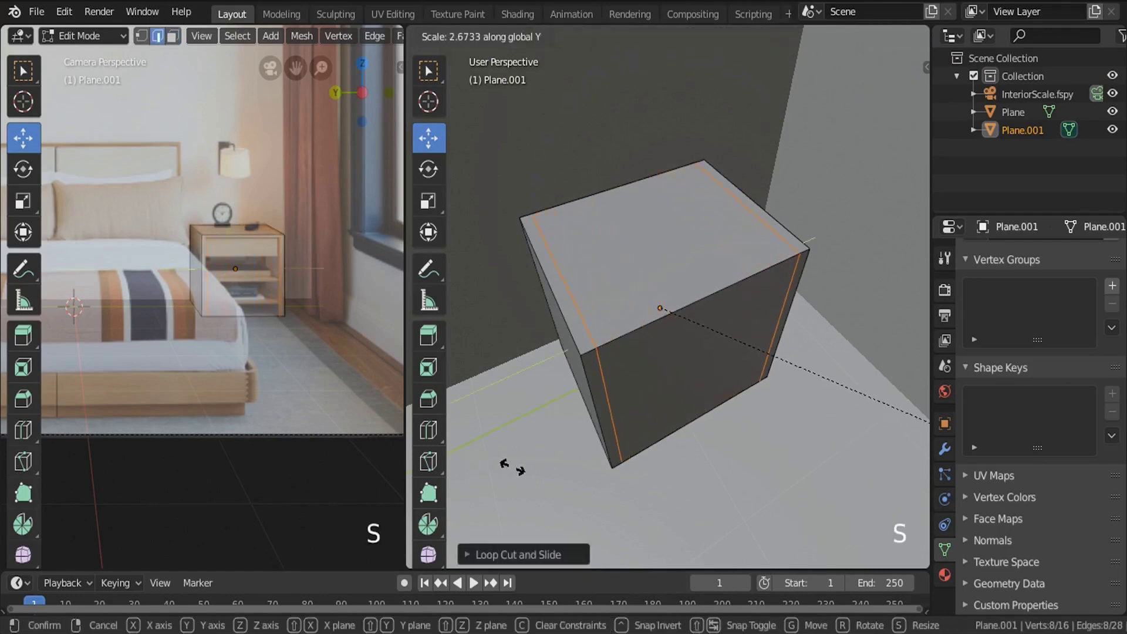
{"action": "left_click", "coordinate": [514, 467]}
Scale the two loop cuts along Y to about 0.97 so they match the side frame thickness in the photo, and deselect everything.
{"action": "scroll", "coordinate": [235, 276], "scroll_direction": "up", "scroll_amount": 5}
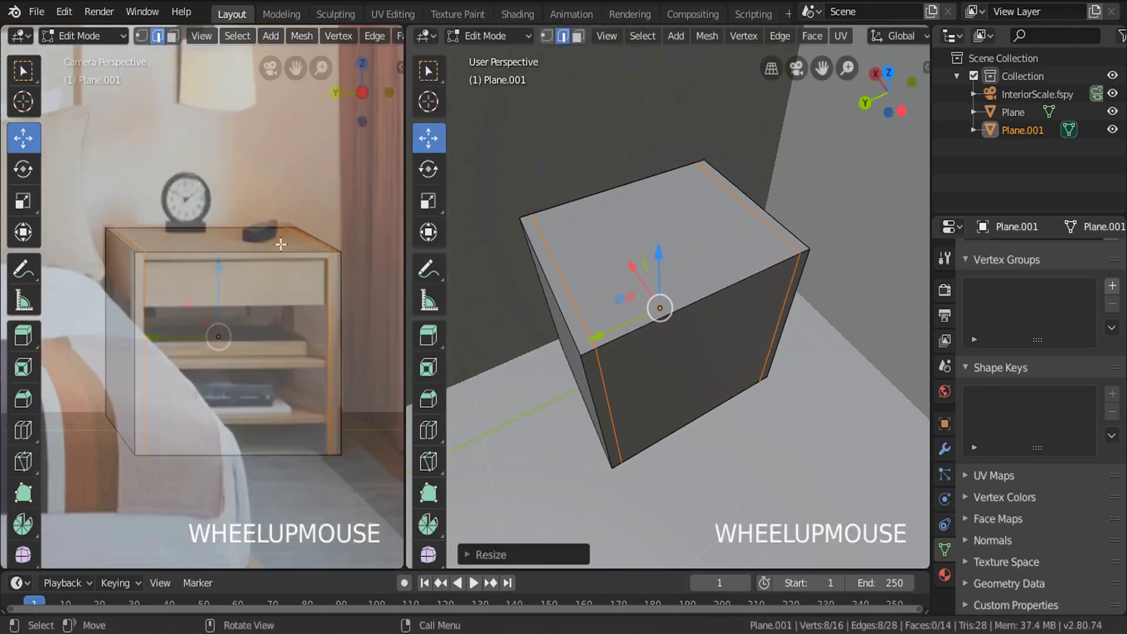
{"action": "middle_click_drag", "start_coordinate": [354, 277], "coordinate": [313, 256], "text": "shift"}
{"action": "scroll", "coordinate": [338, 234], "scroll_direction": "up", "scroll_amount": 2}
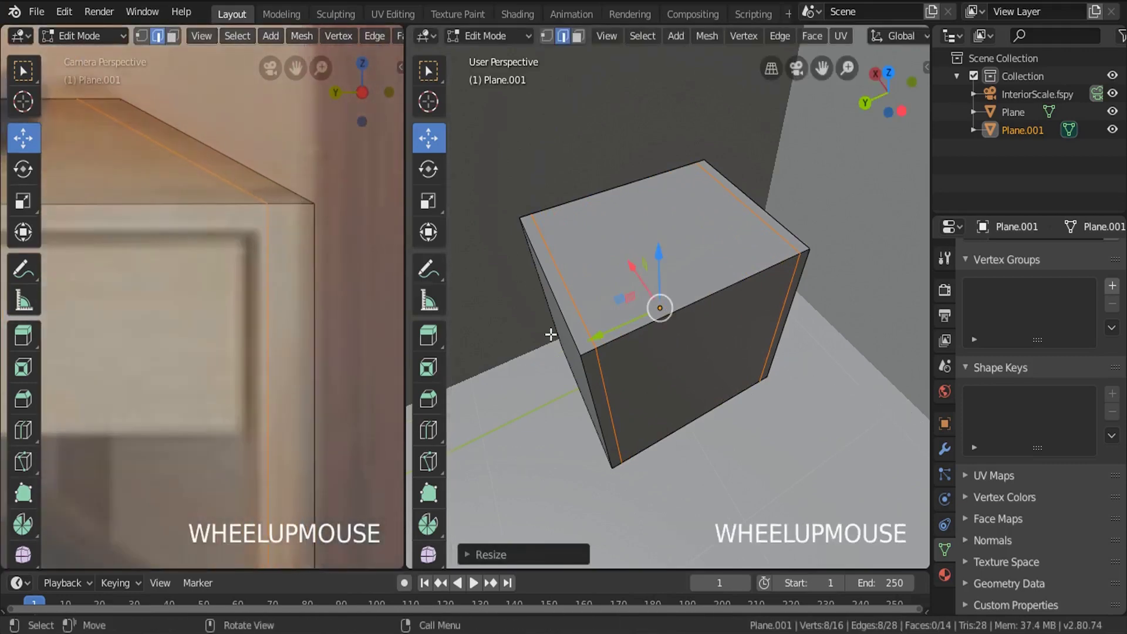
{"action": "key", "text": "s"}
{"action": "key", "text": "y"}
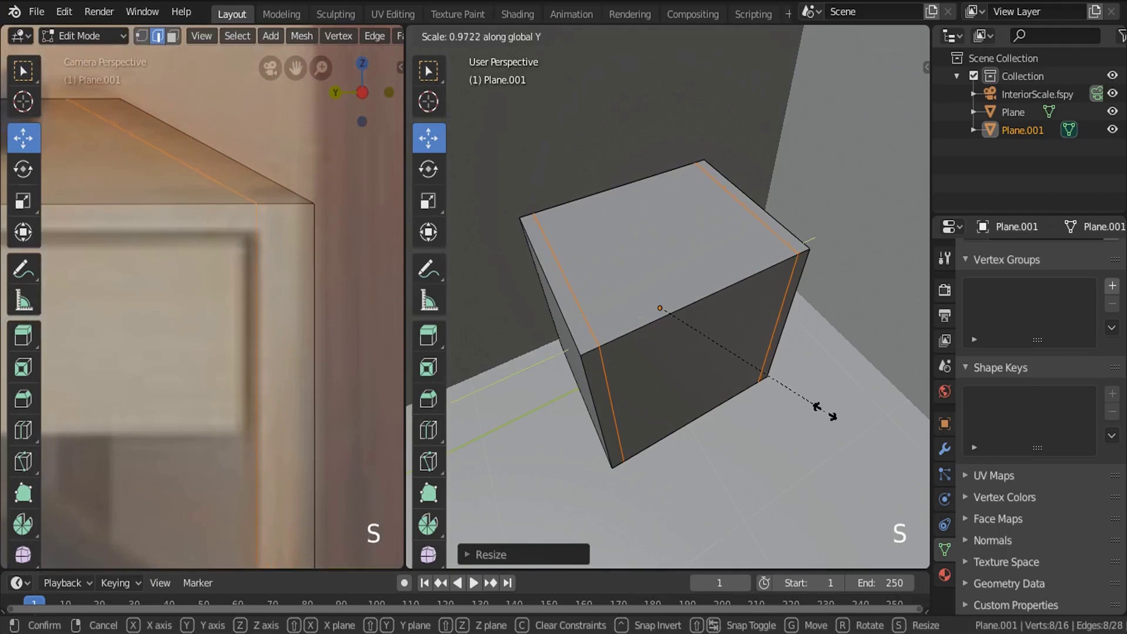
{"action": "left_click", "coordinate": [824, 411]}
{"action": "key", "text": "a"}
{"action": "key", "text": "alt+a"}
{"action": "scroll", "coordinate": [352, 251], "scroll_direction": "down", "scroll_amount": 4}
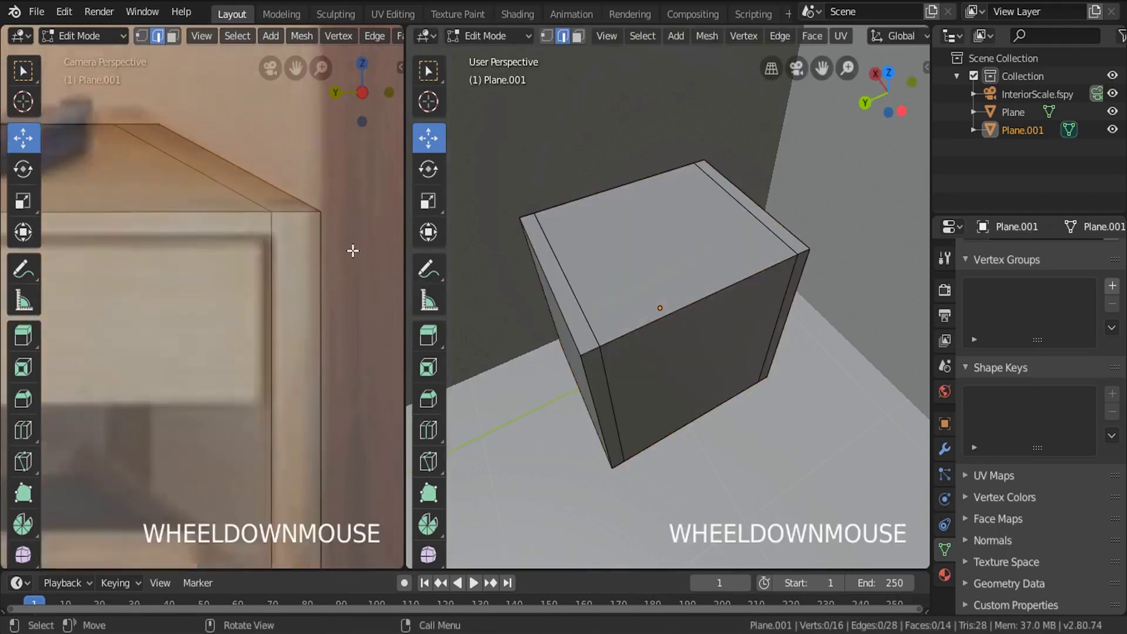
{"action": "middle_click_drag", "start_coordinate": [352, 251], "coordinate": [292, 251], "text": "shift"}
{"action": "scroll", "coordinate": [83, 285], "scroll_direction": "up", "scroll_amount": 3}
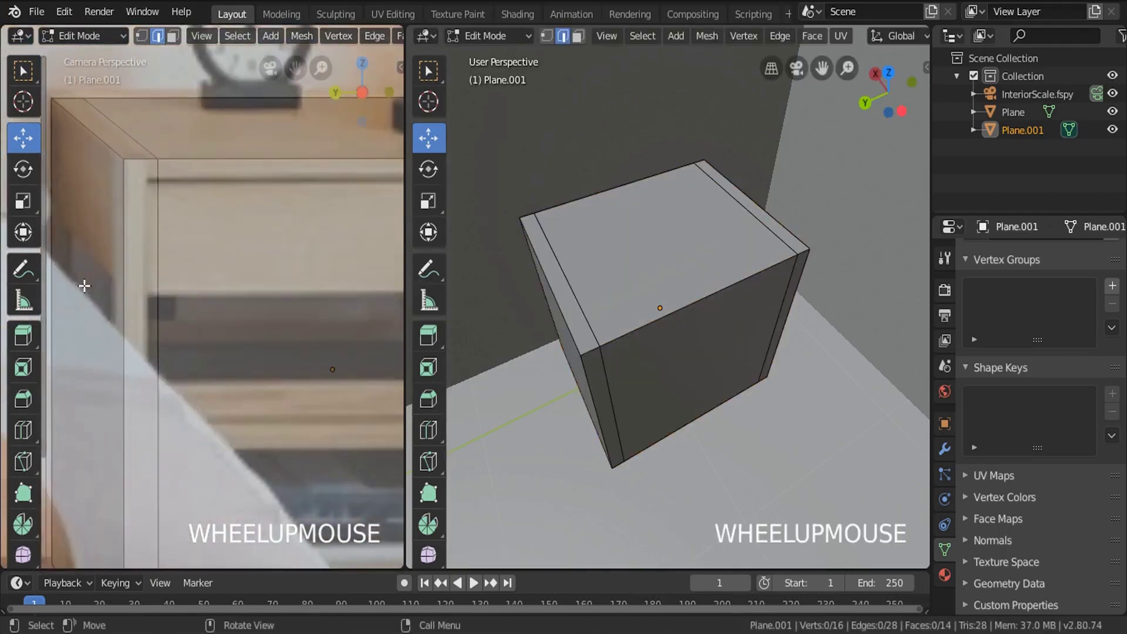
{"action": "scroll", "coordinate": [83, 284], "scroll_direction": "down", "scroll_amount": 2}
Add two loop cuts dividing the box's depth, scale them apart along X near the front and back edges, and switch to face selection.
{"action": "middle_click_drag", "start_coordinate": [649, 352], "coordinate": [744, 375]}
{"action": "key", "text": "ctrl+r"}
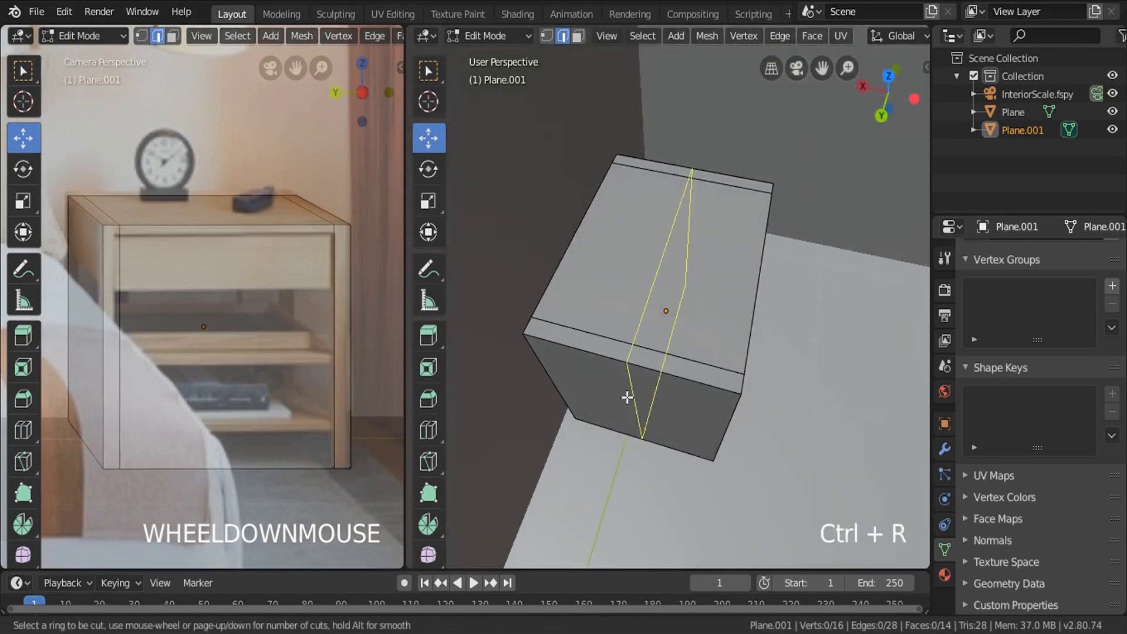
{"action": "scroll", "coordinate": [626, 397], "scroll_direction": "up", "scroll_amount": 1}
{"action": "left_click", "coordinate": [626, 397]}
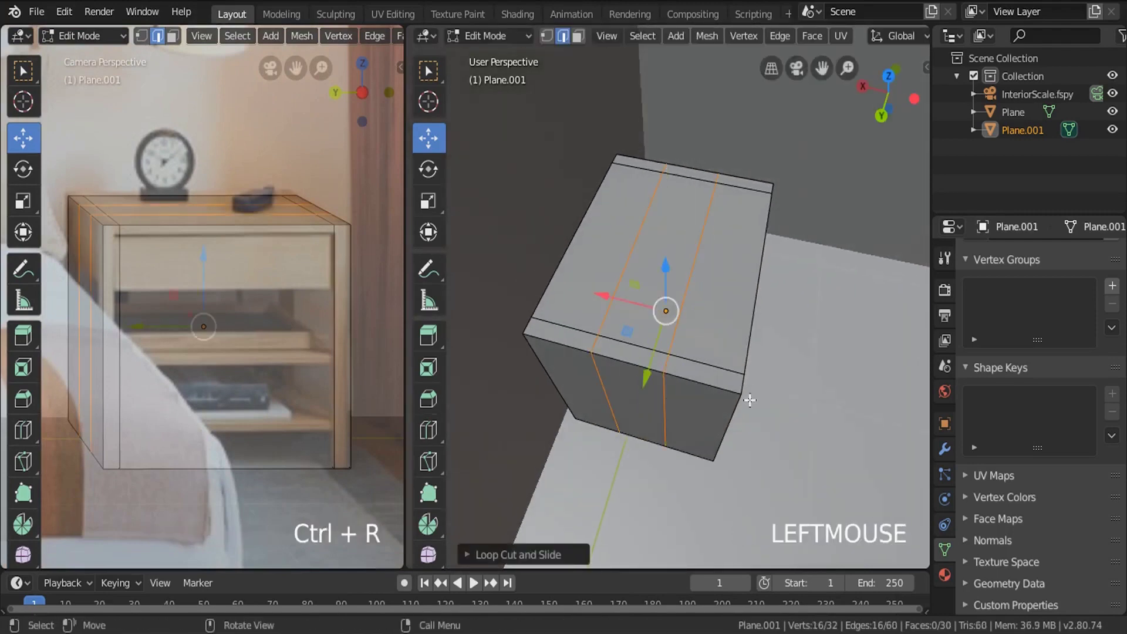
{"action": "key", "text": "s"}
{"action": "key", "text": "x"}
{"action": "left_click", "coordinate": [464, 309]}
{"action": "middle_click_drag", "start_coordinate": [453, 307], "coordinate": [558, 323]}
{"action": "left_click", "coordinate": [578, 36]}
{"action": "middle_click_drag", "start_coordinate": [698, 200], "coordinate": [687, 249]}
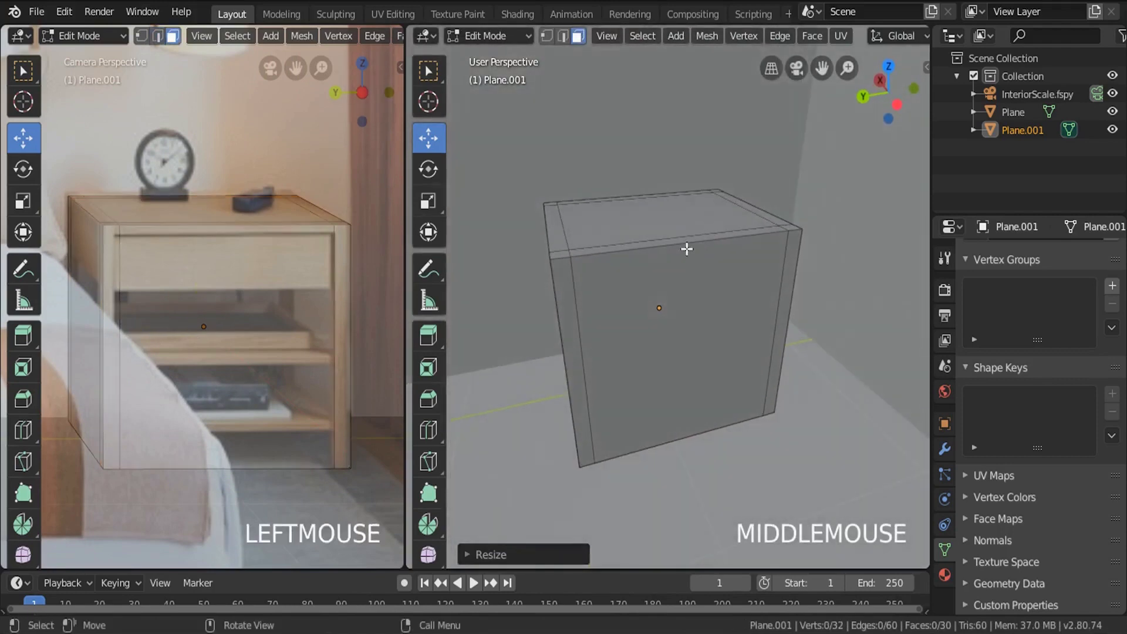
{"action": "left_click", "coordinate": [654, 304]}
{"action": "middle_click_drag", "start_coordinate": [654, 304], "coordinate": [594, 304]}
{"action": "left_click", "coordinate": [593, 304], "text": "shift"}
{"action": "middle_click_drag", "start_coordinate": [745, 307], "coordinate": [727, 342]}
{"action": "key", "text": "a"}
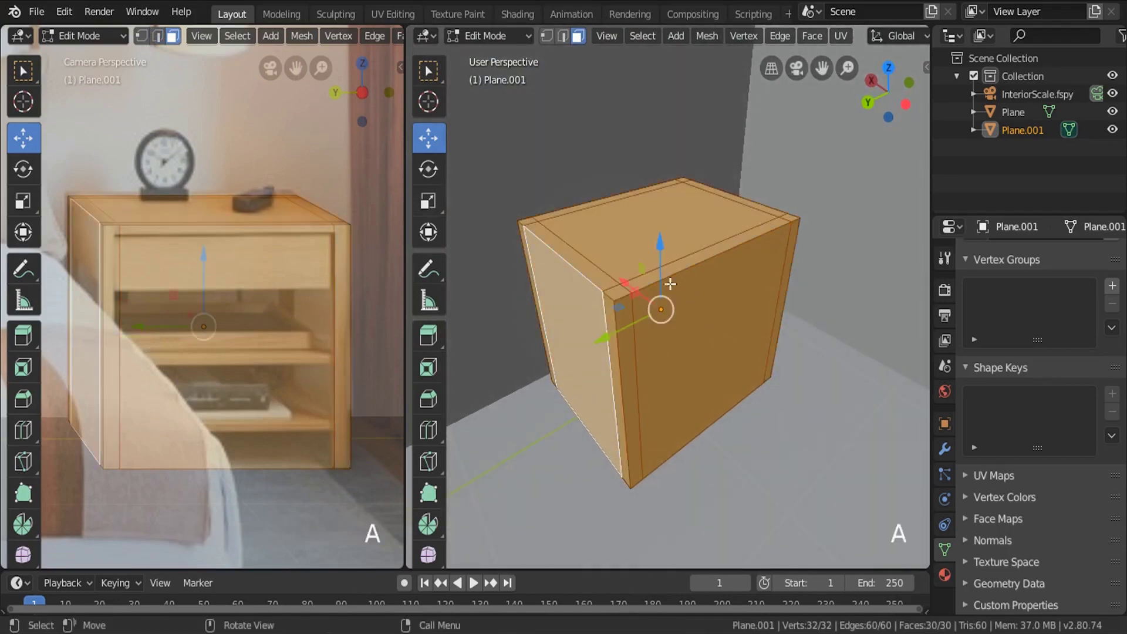
{"action": "left_click", "coordinate": [617, 227]}
Select all nine faces making up the nightstand box's top, including the border strips and corners.
{"action": "left_click", "coordinate": [584, 273]}
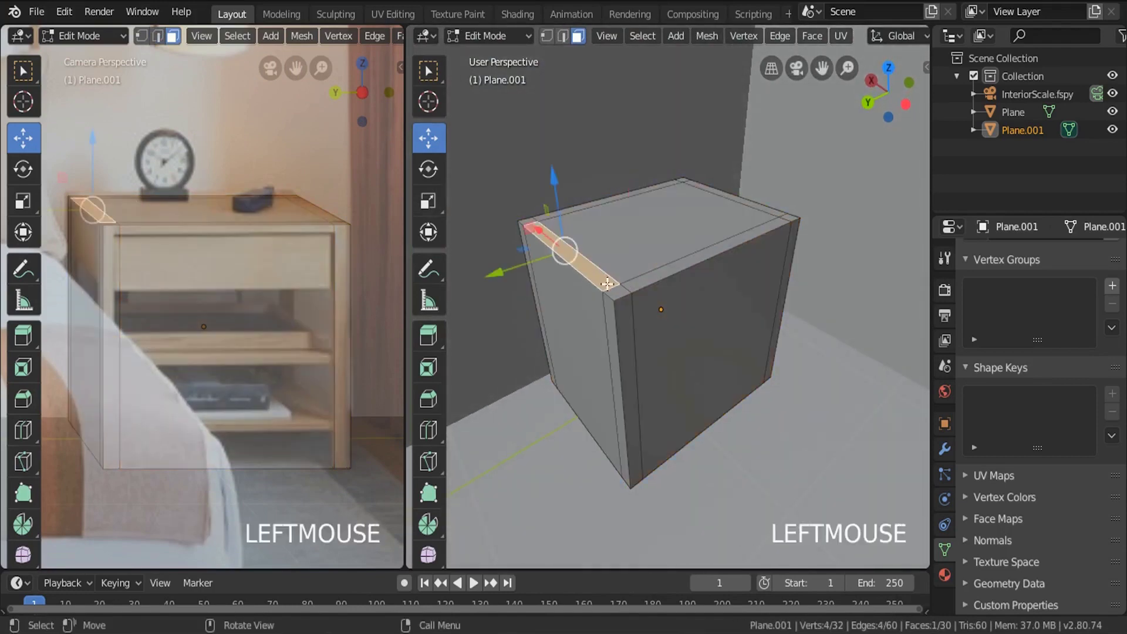
{"action": "left_click", "coordinate": [613, 290], "text": "shift"}
{"action": "left_click", "coordinate": [704, 255], "text": "shift"}
{"action": "left_click", "coordinate": [675, 223], "text": "shift"}
{"action": "middle_click_drag", "start_coordinate": [675, 223], "coordinate": [792, 256]}
{"action": "left_click", "coordinate": [785, 230], "text": "shift"}
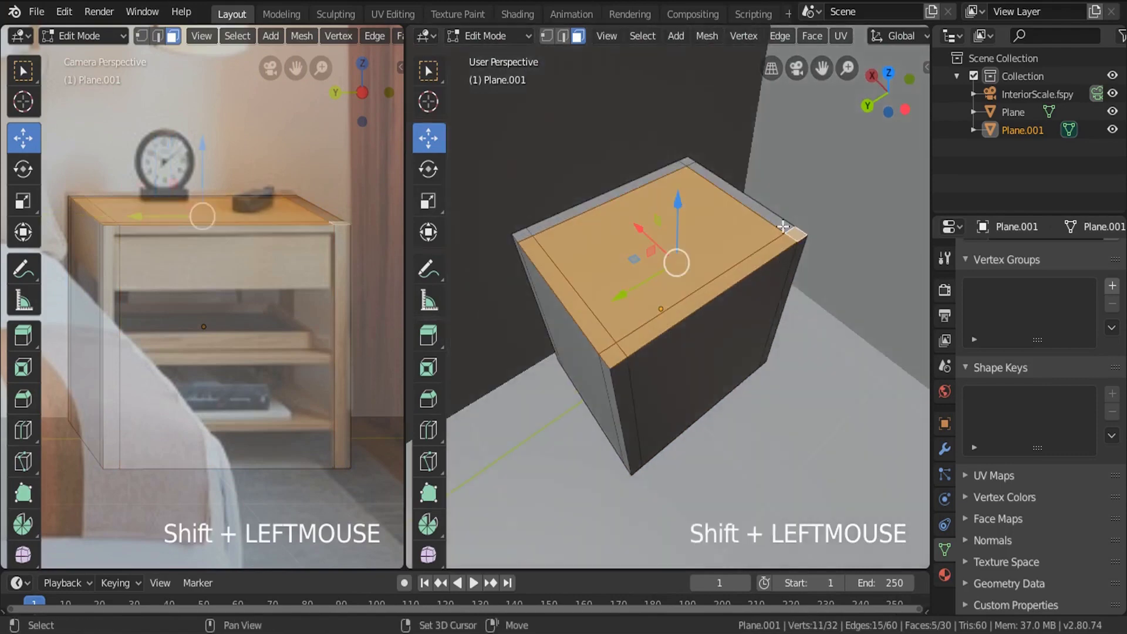
{"action": "left_click", "coordinate": [747, 202], "text": "shift"}
{"action": "left_click", "coordinate": [685, 160], "text": "shift"}
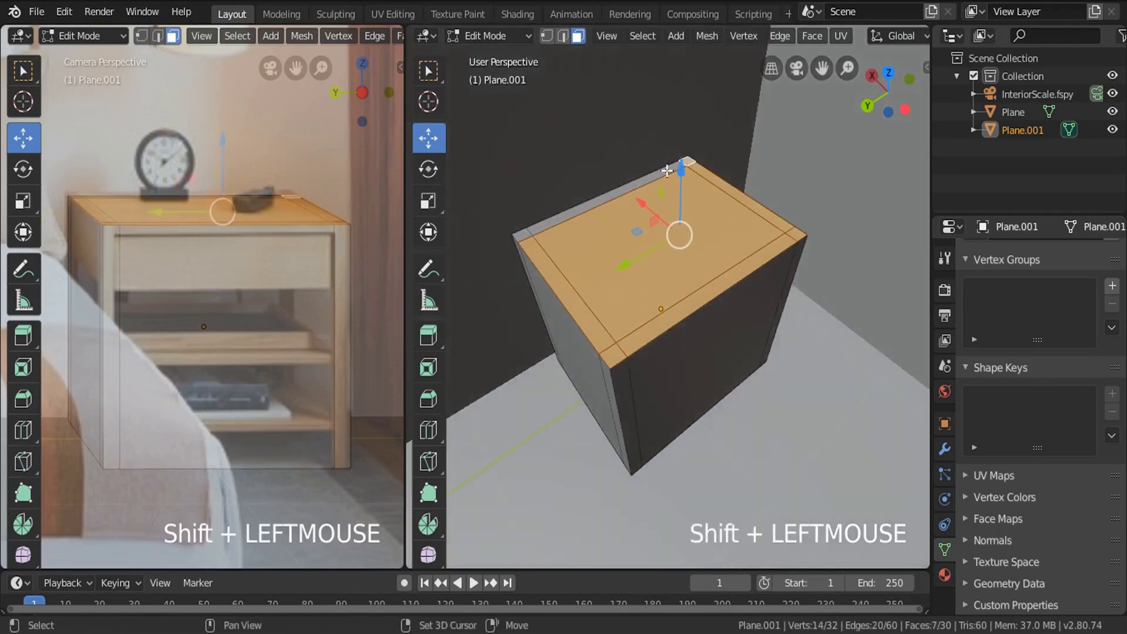
{"action": "left_click", "coordinate": [621, 193], "text": "shift"}
{"action": "left_click", "coordinate": [523, 235], "text": "shift"}
{"action": "middle_click_drag", "start_coordinate": [523, 234], "coordinate": [669, 372]}
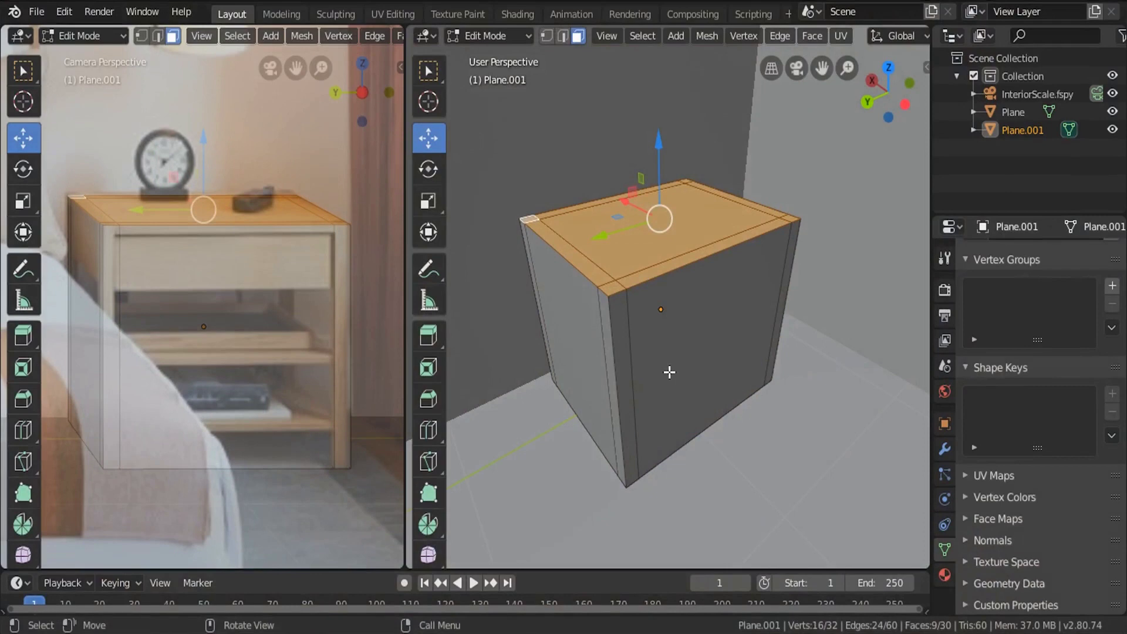
Invert the selection and delete the box's remaining faces, keeping only the top.
{"action": "key", "text": "ctrl+i"}
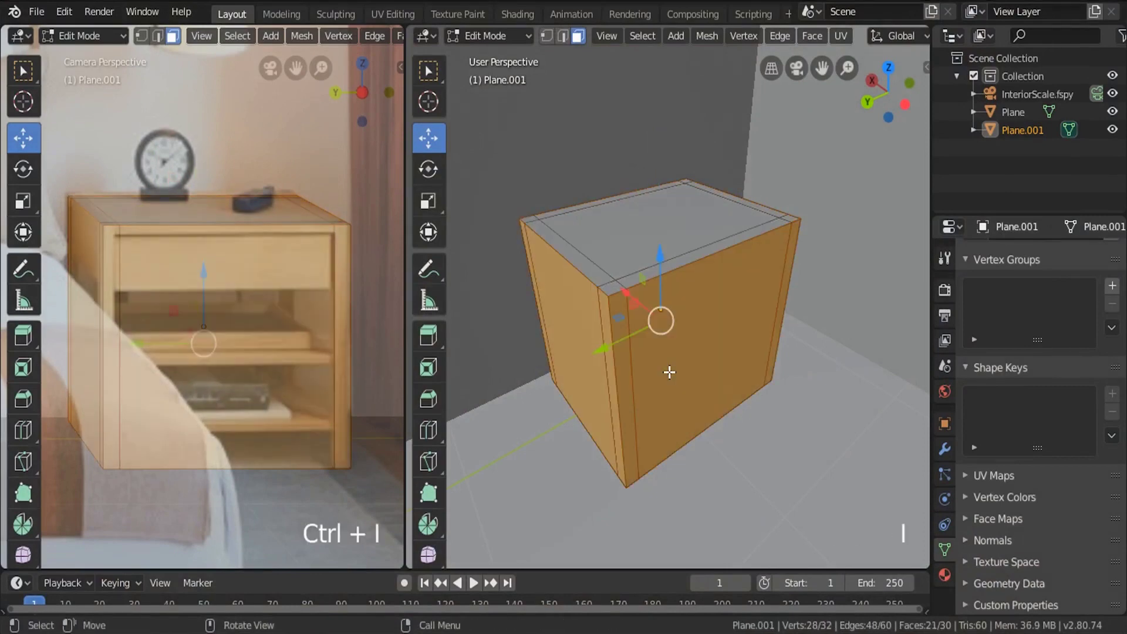
{"action": "key", "text": "x"}
{"action": "left_click", "coordinate": [629, 413]}
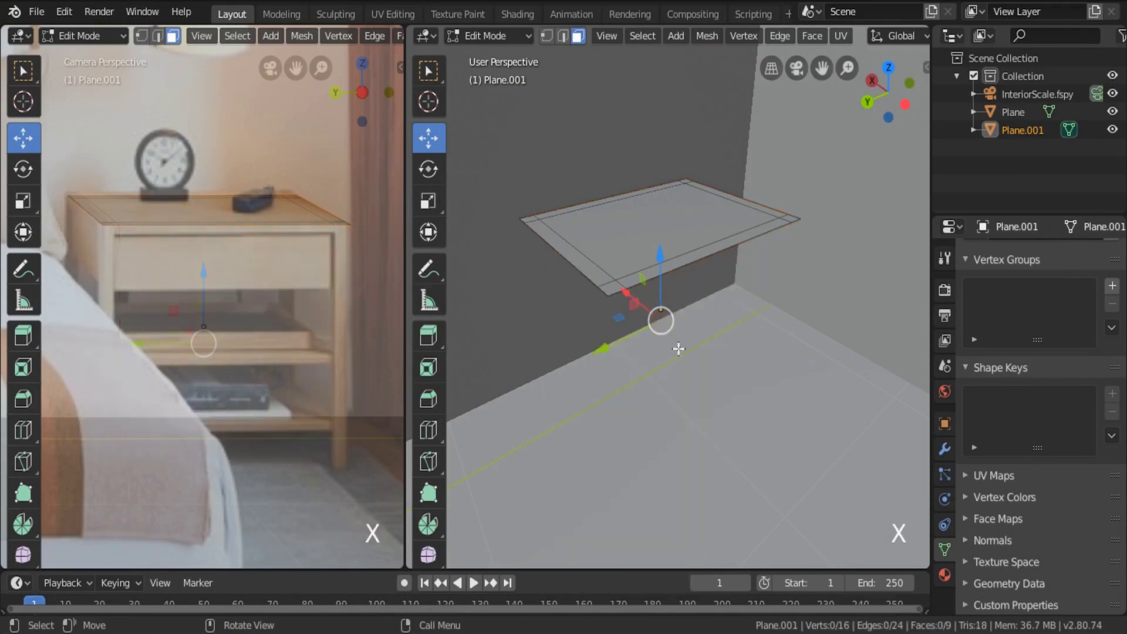
Select the whole top and extrude it down about 0.024 m to give it thickness.
{"action": "middle_click_drag", "start_coordinate": [678, 348], "coordinate": [780, 353]}
{"action": "key", "text": "a"}
{"action": "key", "text": "e"}
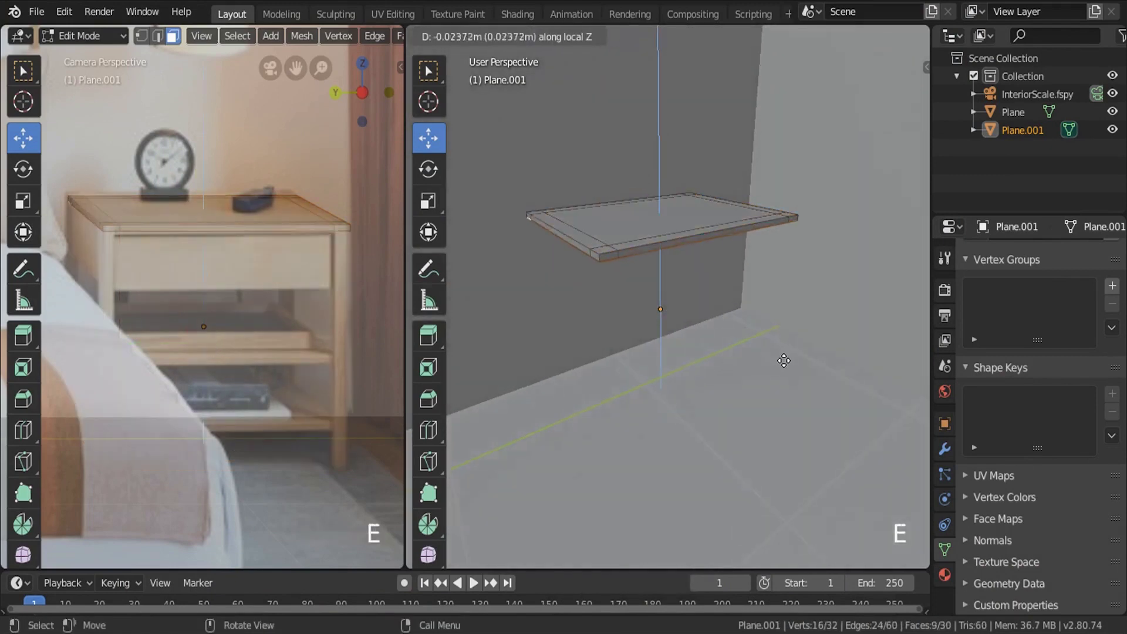
{"action": "left_click", "coordinate": [786, 362]}
Select the four corner faces on the tabletop's underside and extrude them down into legs as long as those in the photo.
{"action": "middle_click_drag", "start_coordinate": [786, 362], "coordinate": [671, 220]}
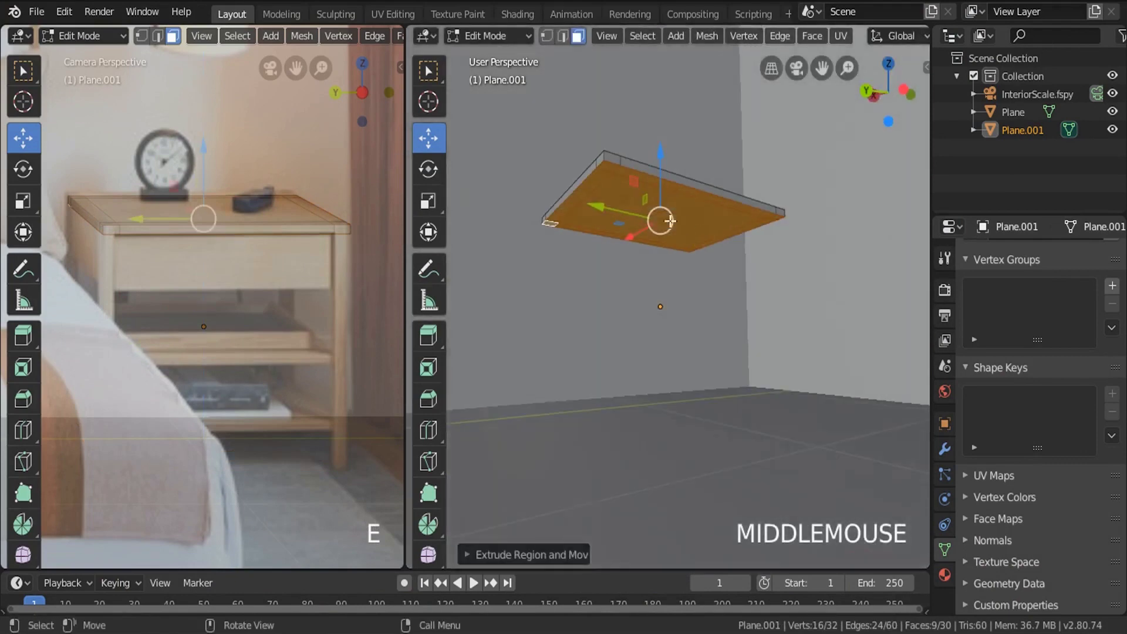
{"action": "left_click", "coordinate": [611, 166]}
{"action": "middle_click_drag", "start_coordinate": [616, 194], "coordinate": [473, 234]}
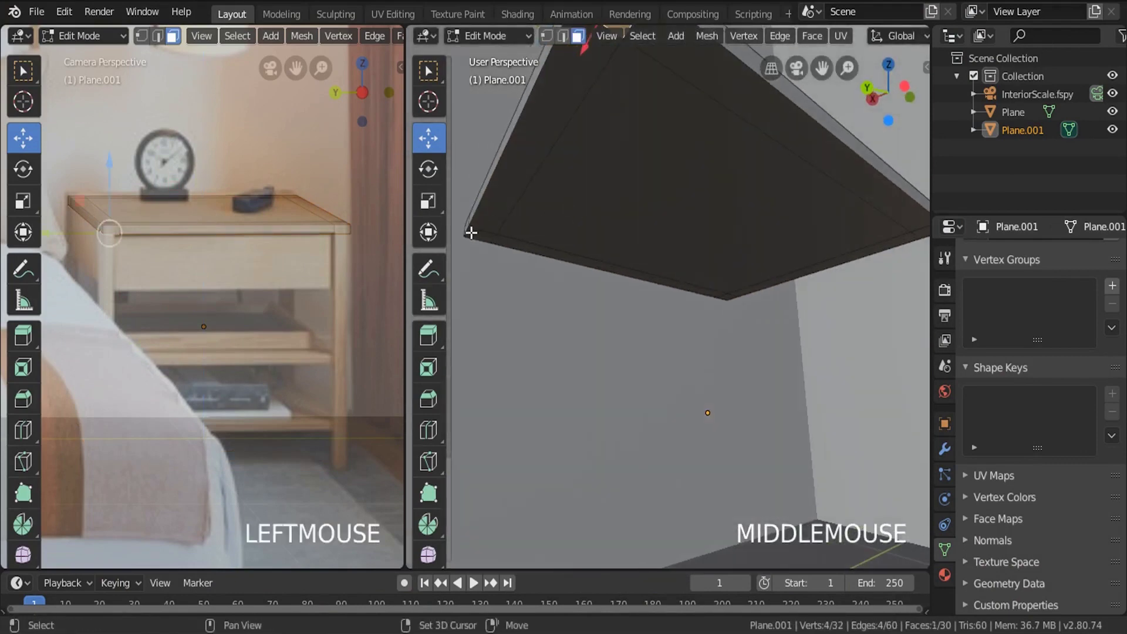
{"action": "left_click", "coordinate": [477, 235], "text": "shift"}
{"action": "scroll", "coordinate": [724, 302], "scroll_direction": "up", "scroll_amount": 2}
{"action": "left_click", "coordinate": [724, 298], "text": "shift"}
{"action": "scroll", "coordinate": [614, 328], "scroll_direction": "down", "scroll_amount": 2}
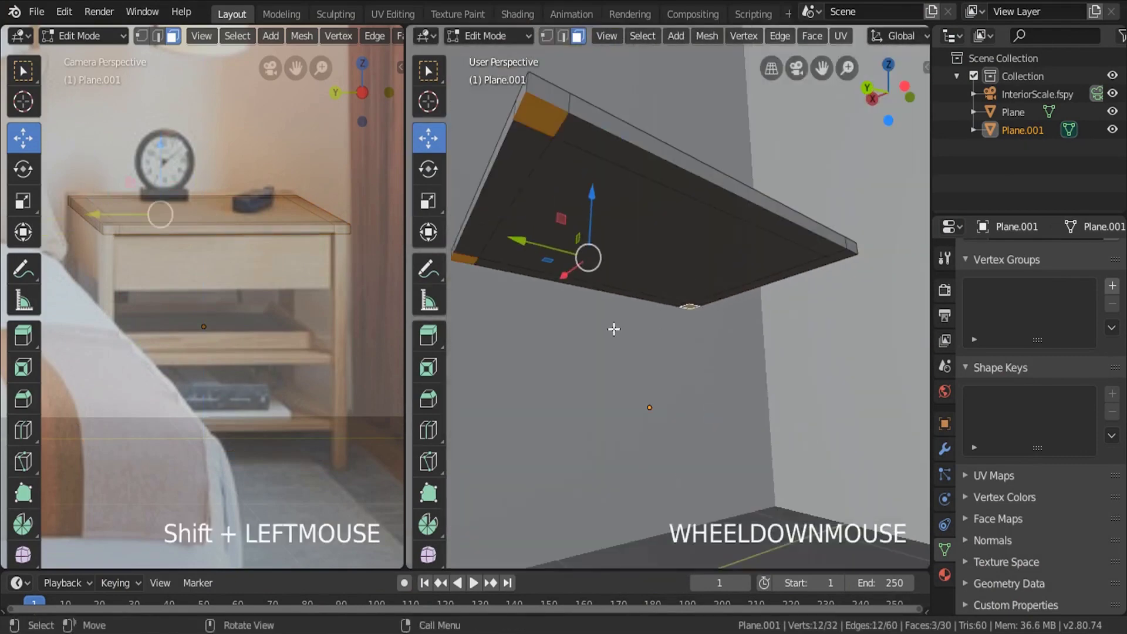
{"action": "left_click", "coordinate": [831, 261], "text": "shift"}
{"action": "scroll", "coordinate": [744, 269], "scroll_direction": "down", "scroll_amount": 3}
{"action": "middle_click_drag", "start_coordinate": [744, 270], "coordinate": [726, 320]}
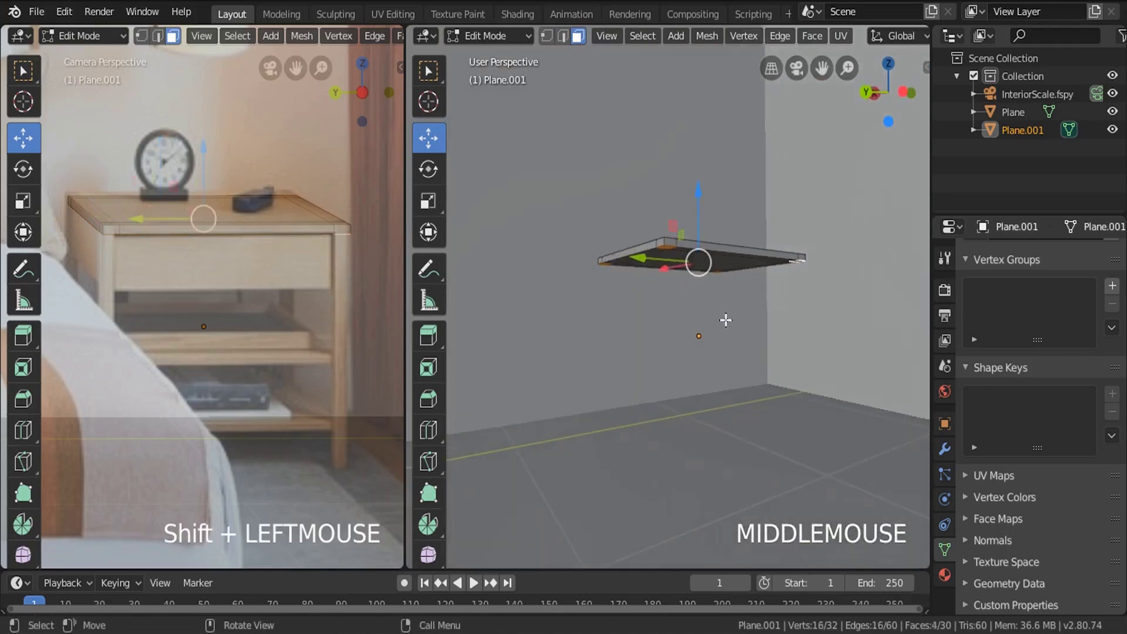
{"action": "key", "text": "e"}
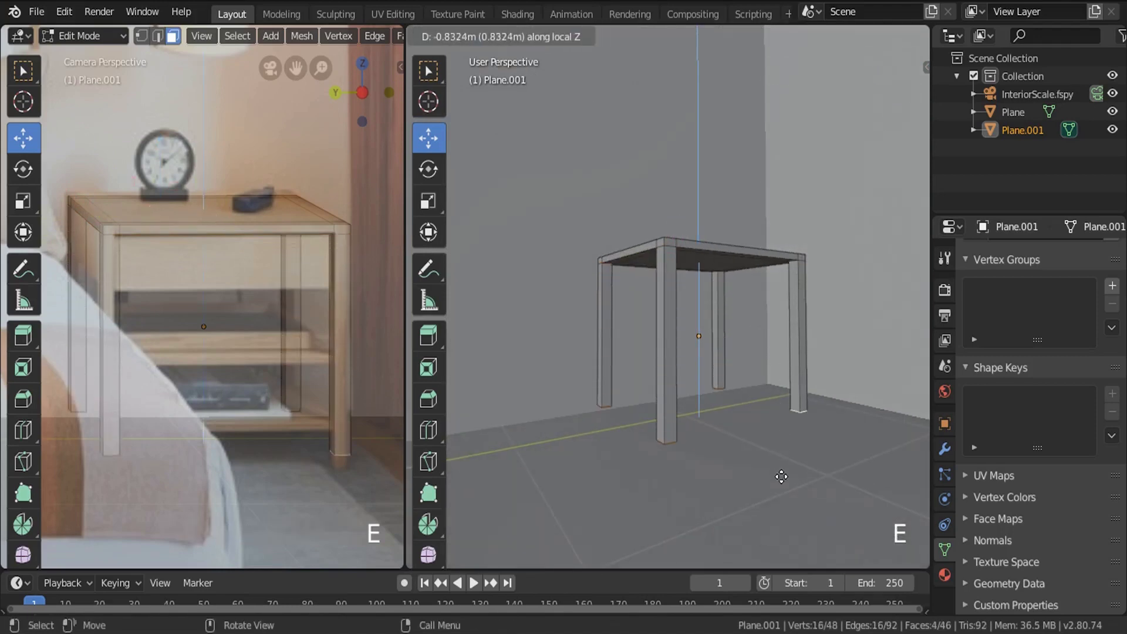
{"action": "left_click", "coordinate": [777, 482]}
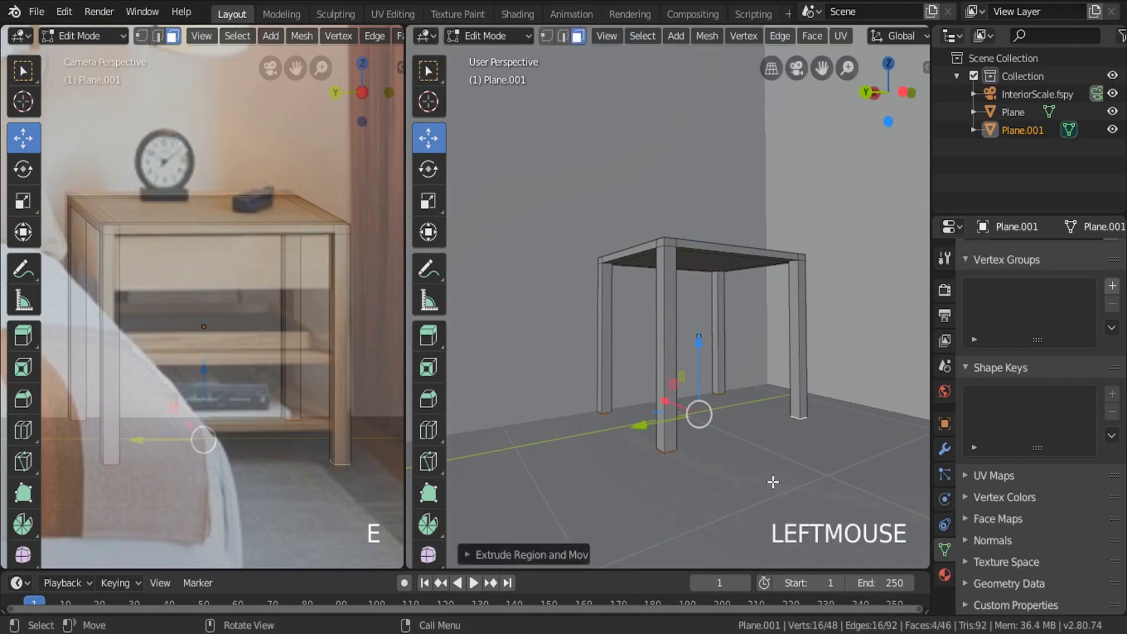
Try to move the inner face of the tabletop's underside along Z.
{"action": "middle_click_drag", "start_coordinate": [775, 481], "coordinate": [792, 417]}
{"action": "middle_click_drag", "start_coordinate": [775, 283], "coordinate": [679, 179]}
{"action": "scroll", "coordinate": [689, 259], "scroll_direction": "up", "scroll_amount": 3}
{"action": "left_click", "coordinate": [691, 240]}
{"action": "left_click_drag", "start_coordinate": [695, 210], "coordinate": [697, 222]}
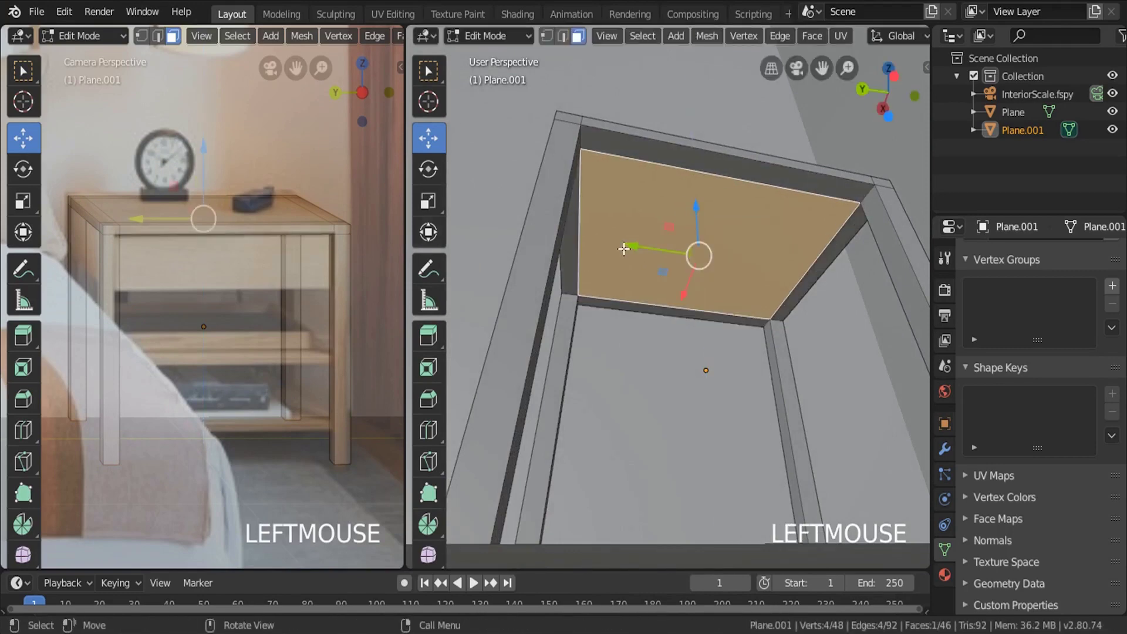
{"action": "middle_click_drag", "start_coordinate": [623, 249], "coordinate": [666, 282]}
{"action": "scroll", "coordinate": [675, 305], "scroll_direction": "down", "scroll_amount": 3}
{"action": "middle_click_drag", "start_coordinate": [689, 337], "coordinate": [686, 329]}
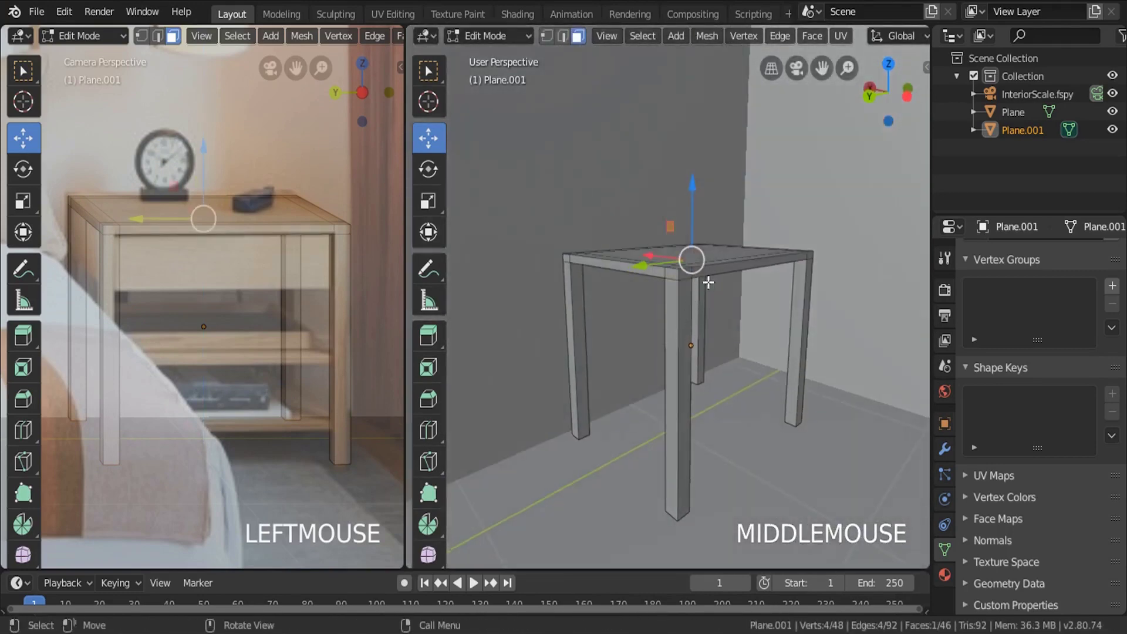
Select all nine faces of the tabletop's upper side and raise them slightly along Z to match the photo's tabletop thickness.
{"action": "scroll", "coordinate": [708, 282], "scroll_direction": "up", "scroll_amount": 4}
{"action": "left_click", "coordinate": [629, 342]}
{"action": "left_click", "coordinate": [525, 394], "text": "shift"}
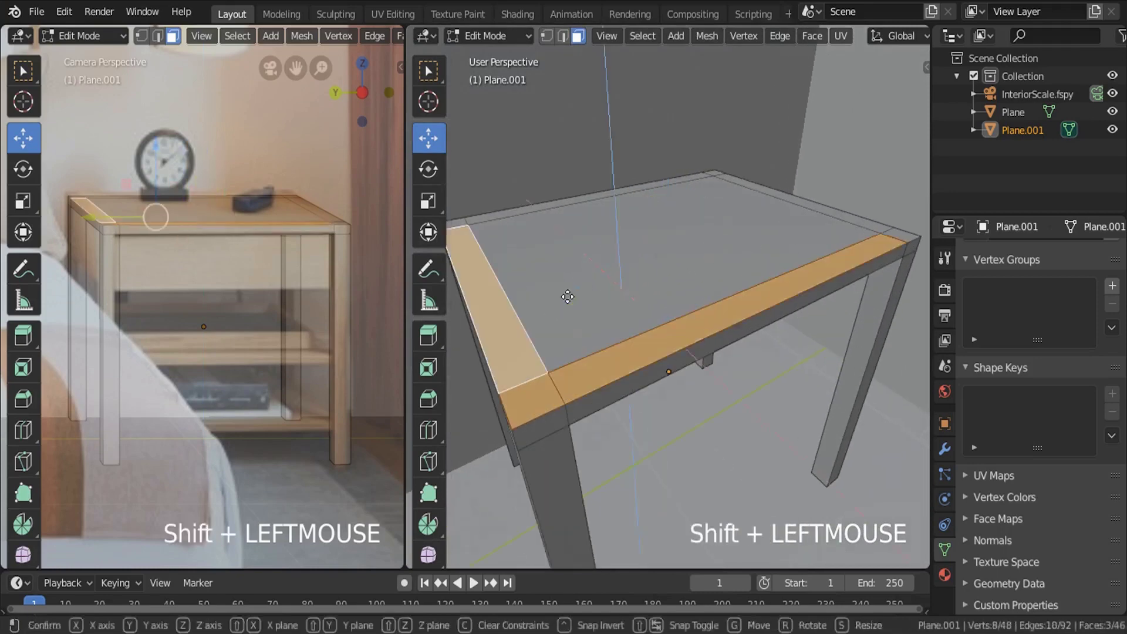
{"action": "left_click", "coordinate": [846, 236], "text": "shift"}
{"action": "left_click", "coordinate": [885, 233], "text": "shift"}
{"action": "middle_click_drag", "start_coordinate": [869, 221], "coordinate": [733, 246]}
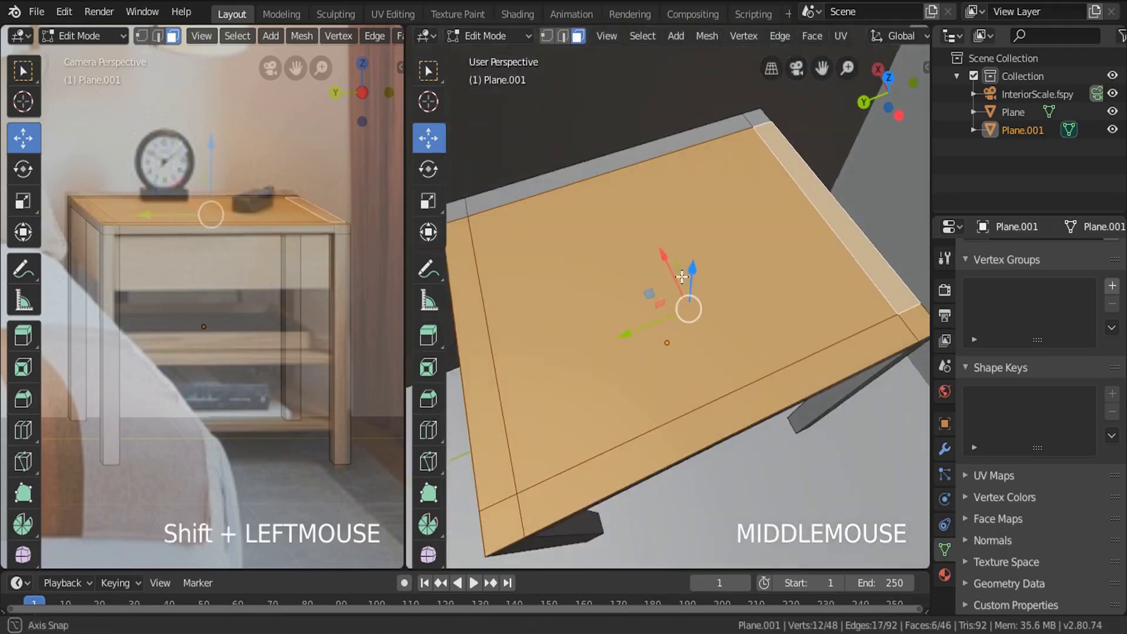
{"action": "left_click", "coordinate": [763, 127], "text": "shift"}
{"action": "left_click", "coordinate": [528, 188], "text": "shift"}
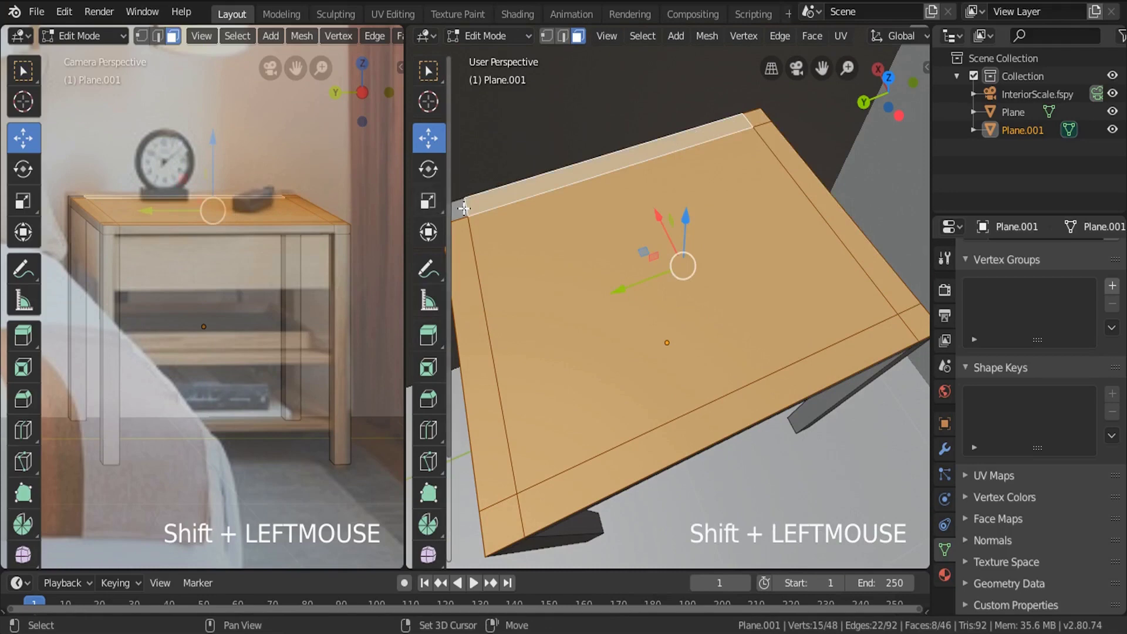
{"action": "left_click", "coordinate": [463, 208], "text": "shift"}
{"action": "middle_click_drag", "start_coordinate": [590, 272], "coordinate": [650, 219]}
{"action": "scroll", "coordinate": [307, 237], "scroll_direction": "up", "scroll_amount": 3}
{"action": "middle_click_drag", "start_coordinate": [307, 237], "coordinate": [255, 219], "text": "shift"}
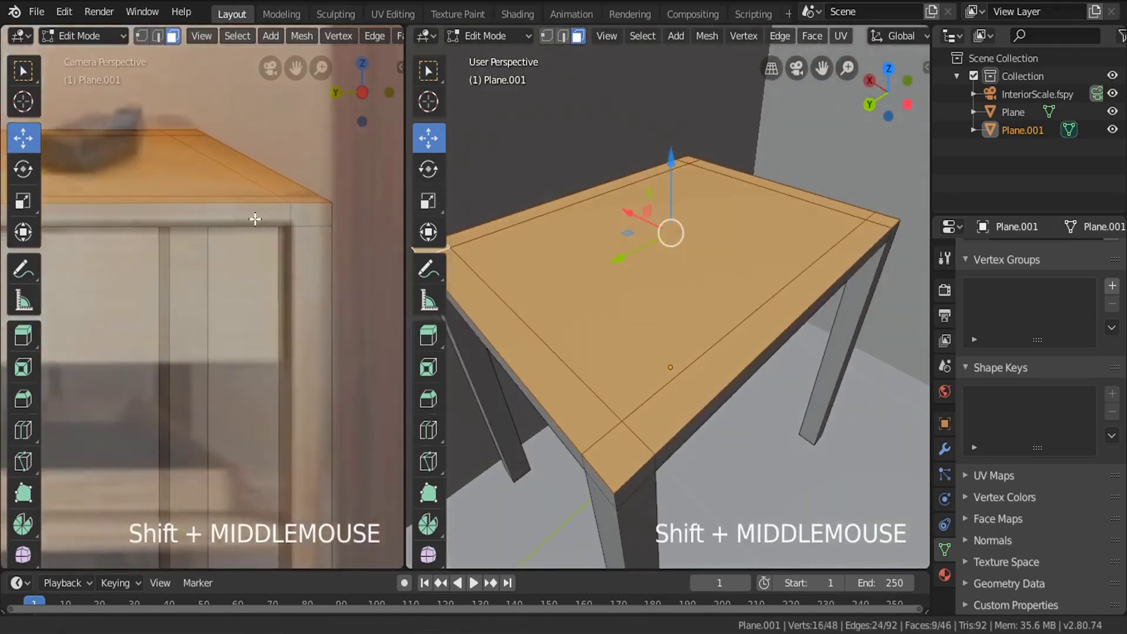
{"action": "left_click_drag", "start_coordinate": [671, 159], "coordinate": [674, 166]}
Leave edit mode and compare the nightstand's frame with the photo in the camera view.
{"action": "key", "text": "Tab"}
{"action": "scroll", "coordinate": [692, 193], "scroll_direction": "down", "scroll_amount": 4}
{"action": "mouse_move", "coordinate": [693, 194]}
{"action": "middle_mouse_down"}
{"action": "mouse_move", "coordinate": [685, 239]}
{"action": "mouse_move", "coordinate": [643, 207]}
{"action": "mouse_move", "coordinate": [697, 213]}
{"action": "middle_mouse_up"}
{"action": "scroll", "coordinate": [670, 222], "scroll_direction": "up", "scroll_amount": 3}
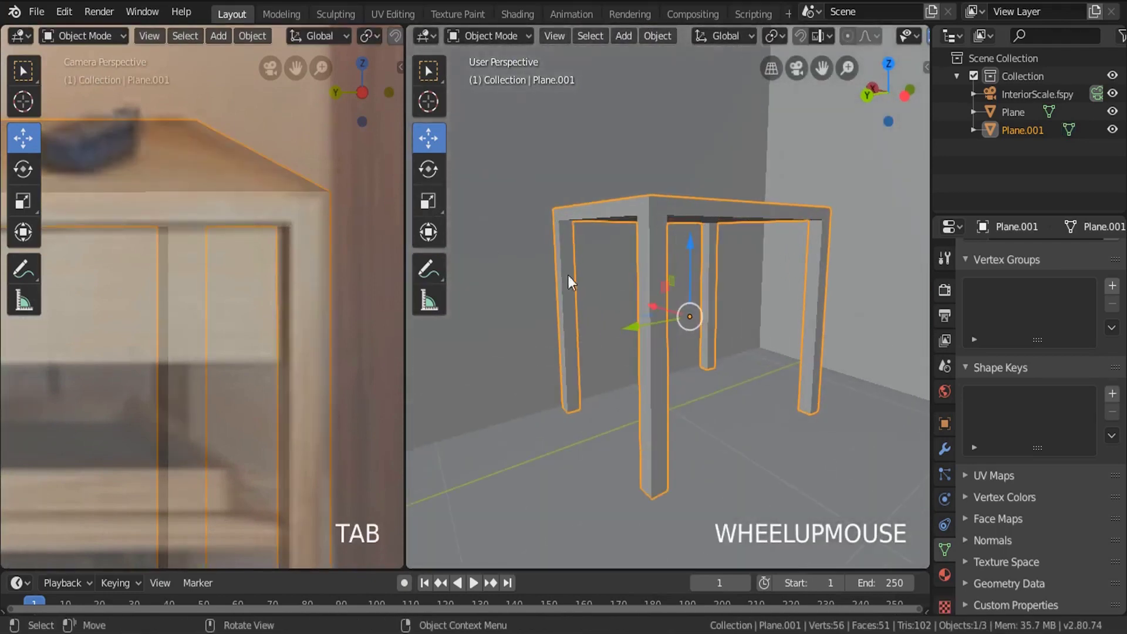
{"action": "scroll", "coordinate": [277, 295], "scroll_direction": "down", "scroll_amount": 3}
{"action": "middle_click_drag", "start_coordinate": [277, 295], "coordinate": [305, 286], "text": "shift"}
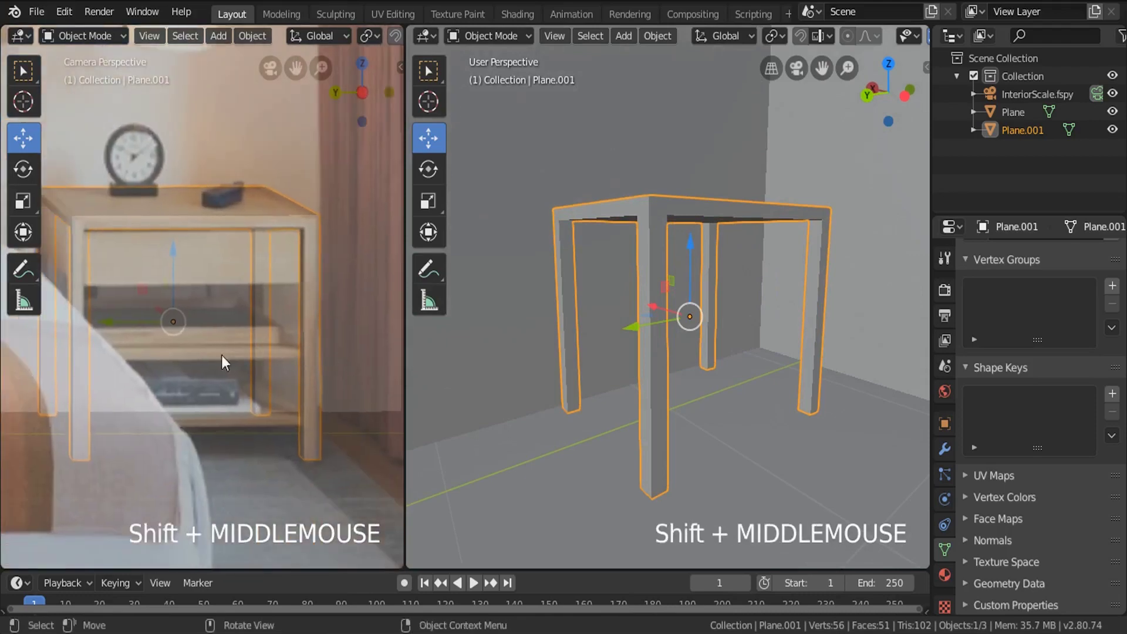
Duplicate the inner face of the tabletop's underside in edit mode and lower it along Z to the middle shelf's height.
{"action": "key", "text": "Tab"}
{"action": "middle_click_drag", "start_coordinate": [751, 330], "coordinate": [723, 277]}
{"action": "scroll", "coordinate": [728, 275], "scroll_direction": "up", "scroll_amount": 2}
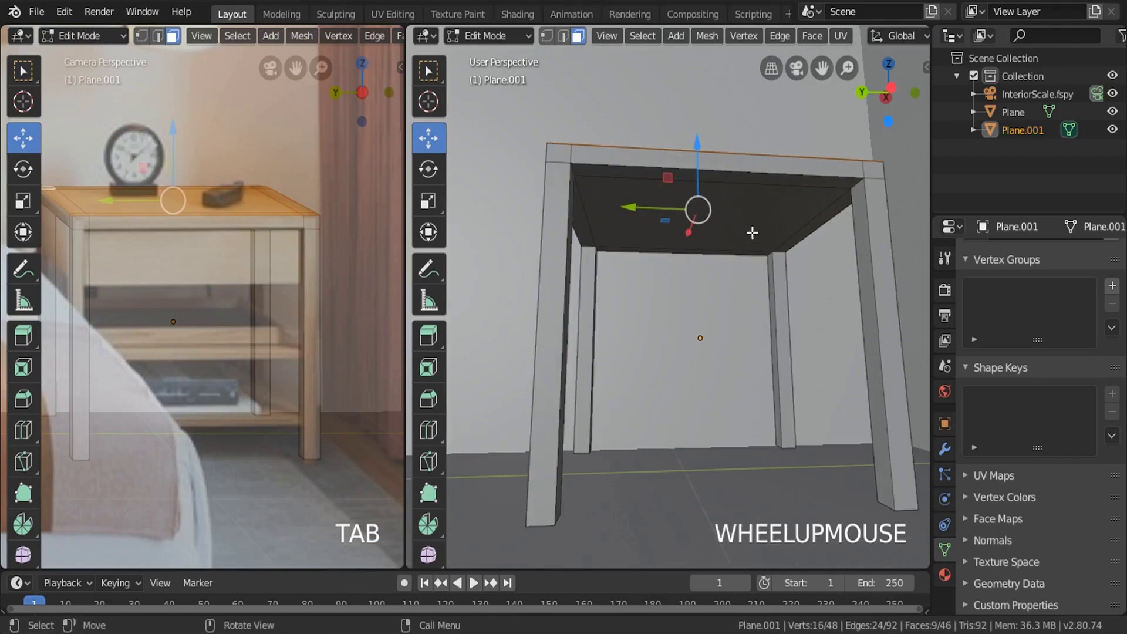
{"action": "left_click", "coordinate": [767, 217]}
{"action": "middle_click_drag", "start_coordinate": [767, 217], "coordinate": [812, 238]}
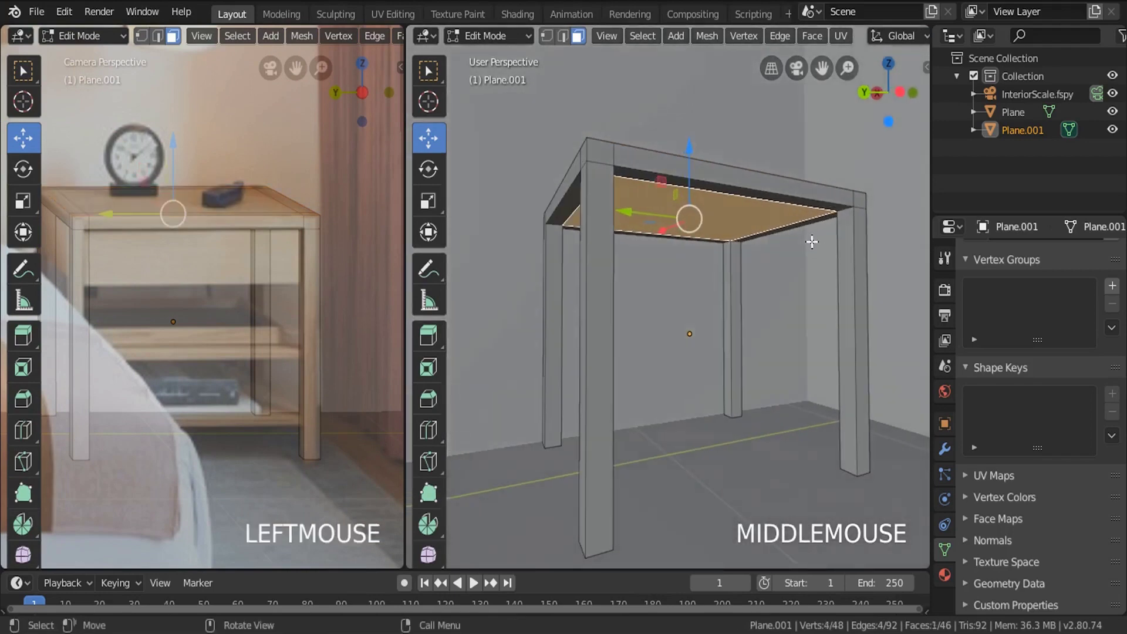
{"action": "key", "text": "shift+d"}
{"action": "right_click", "coordinate": [812, 241]}
{"action": "left_click_drag", "start_coordinate": [689, 154], "coordinate": [748, 304]}
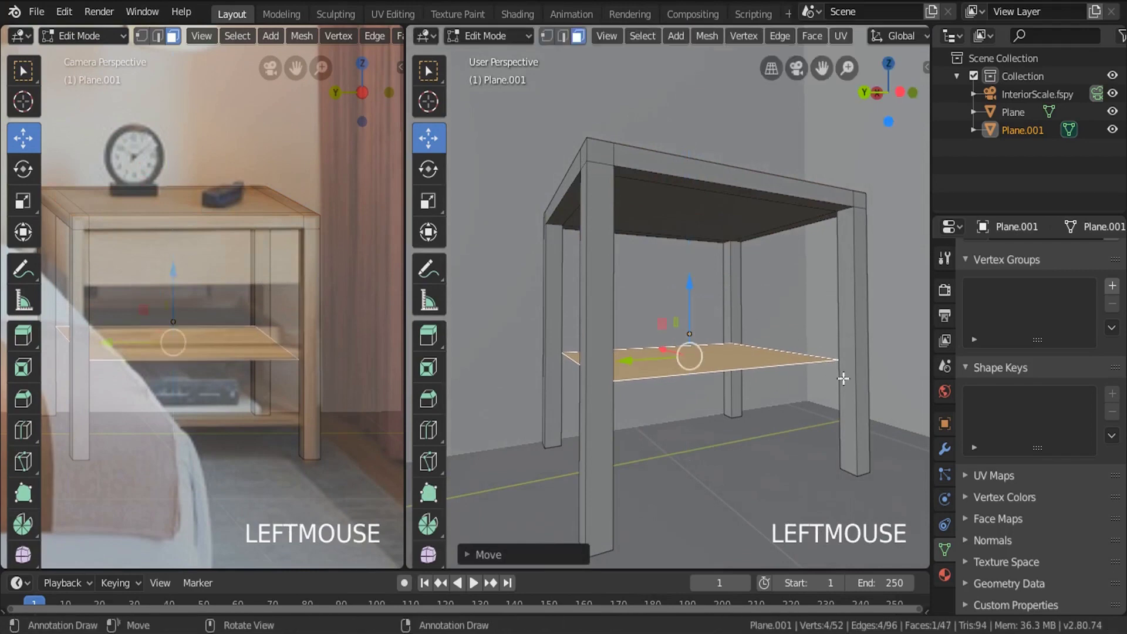
Extrude the shelf face up about 0.046 m to give it thickness and deselect everything.
{"action": "key", "text": "e"}
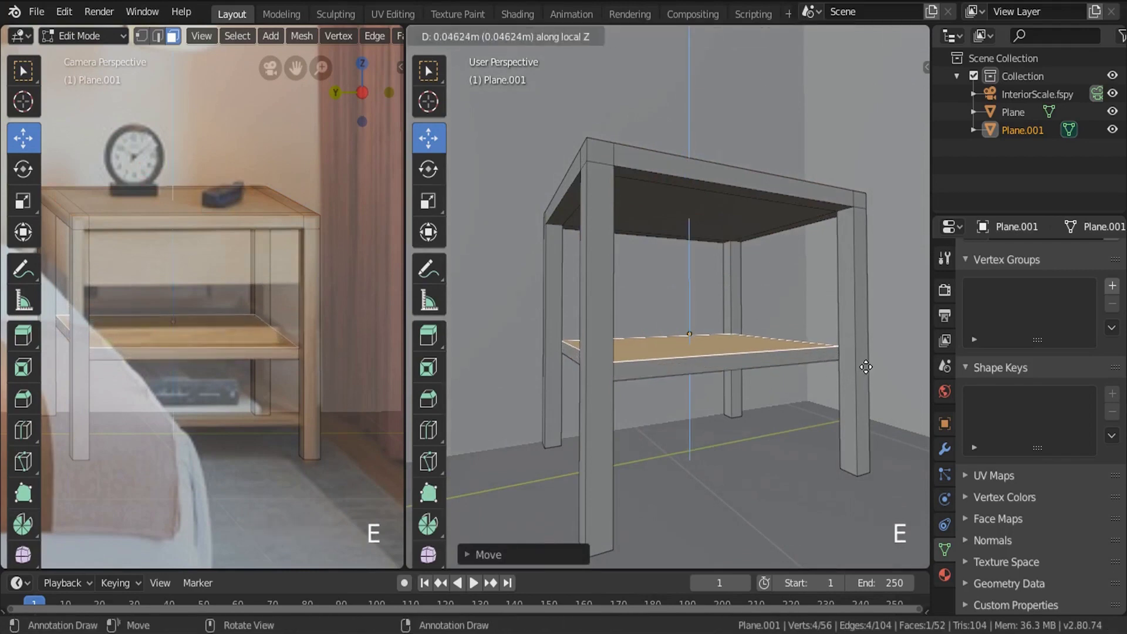
{"action": "left_click", "coordinate": [860, 367]}
{"action": "middle_click_drag", "start_coordinate": [855, 368], "coordinate": [685, 322]}
{"action": "key", "text": "a"}
{"action": "key", "text": "a"}
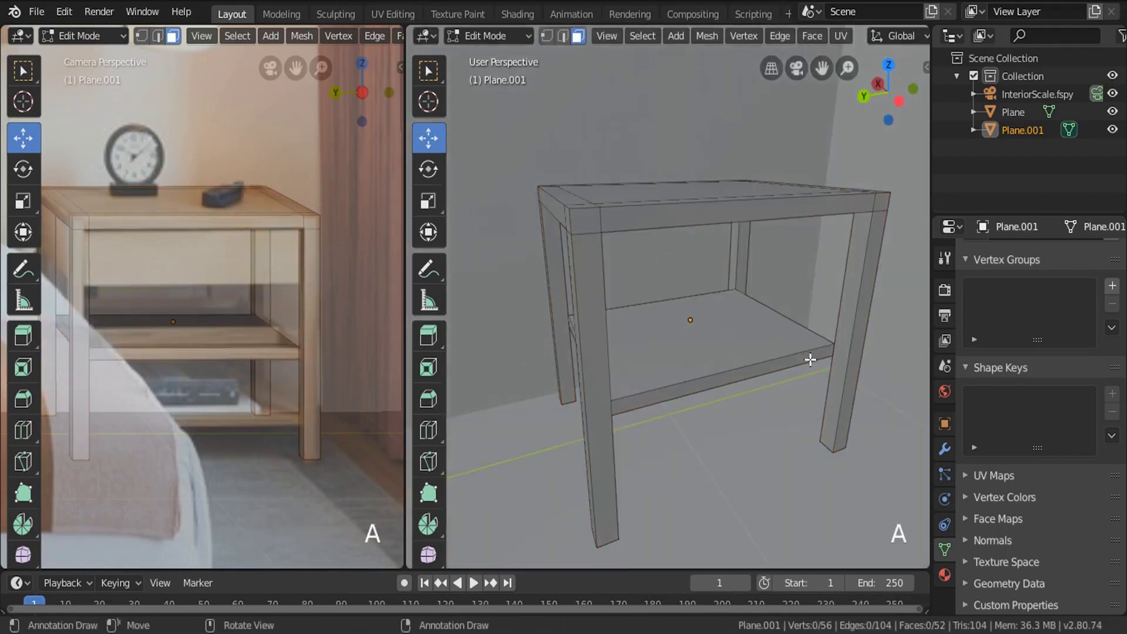
Duplicate the middle shelf's top face in place and scale the copy to about 0.86.
{"action": "key", "text": "l"}
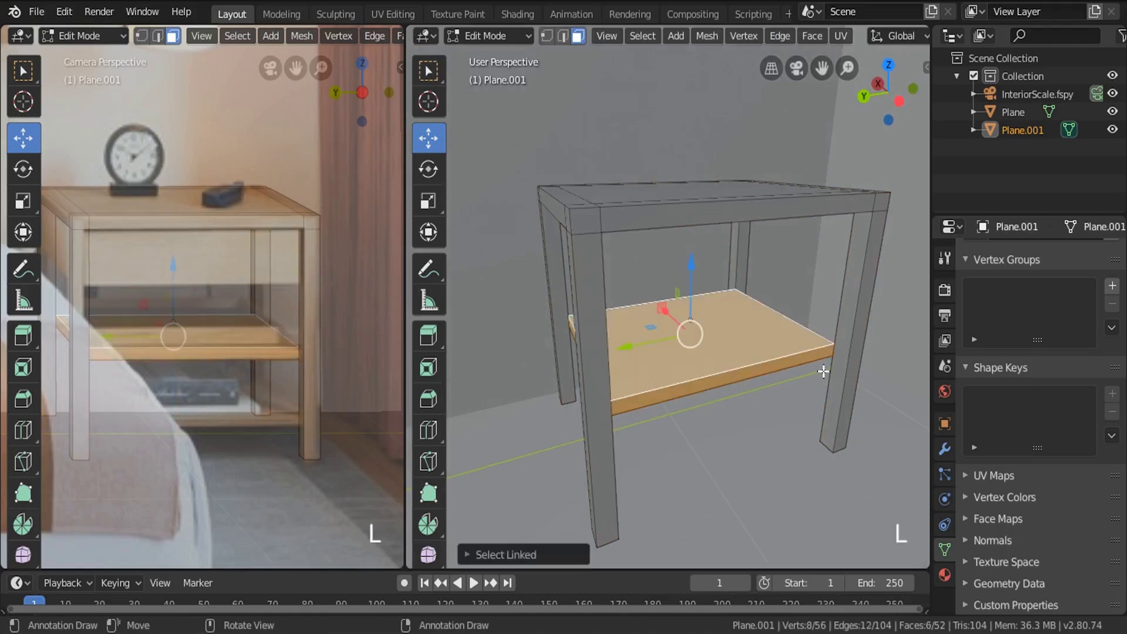
{"action": "left_click", "coordinate": [759, 335]}
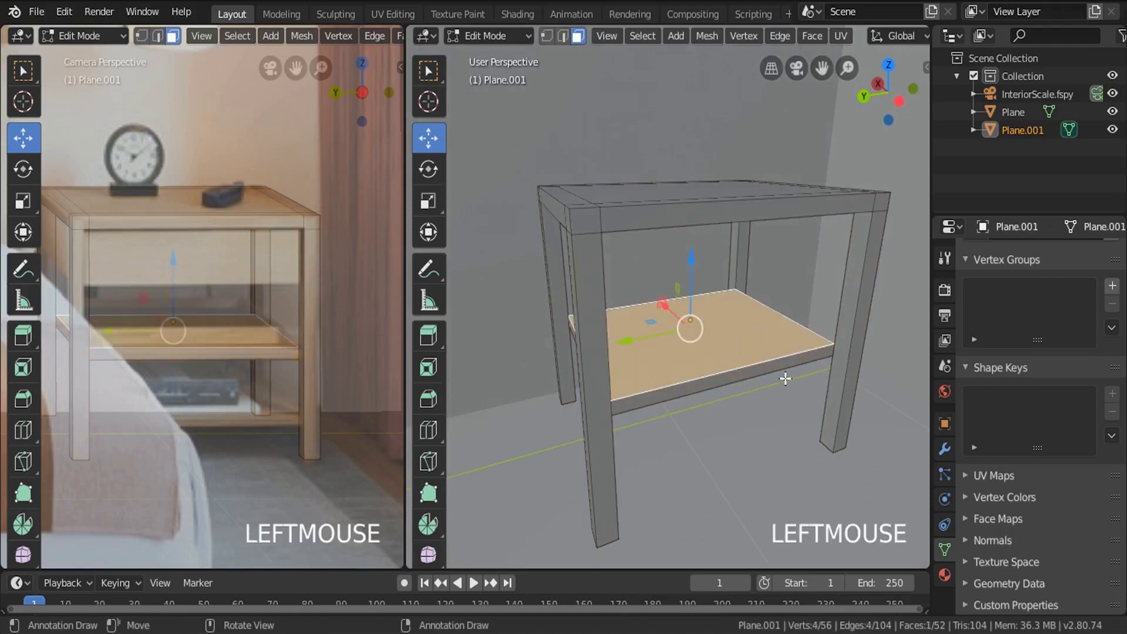
{"action": "key", "text": "shift+d"}
{"action": "right_click", "coordinate": [818, 415]}
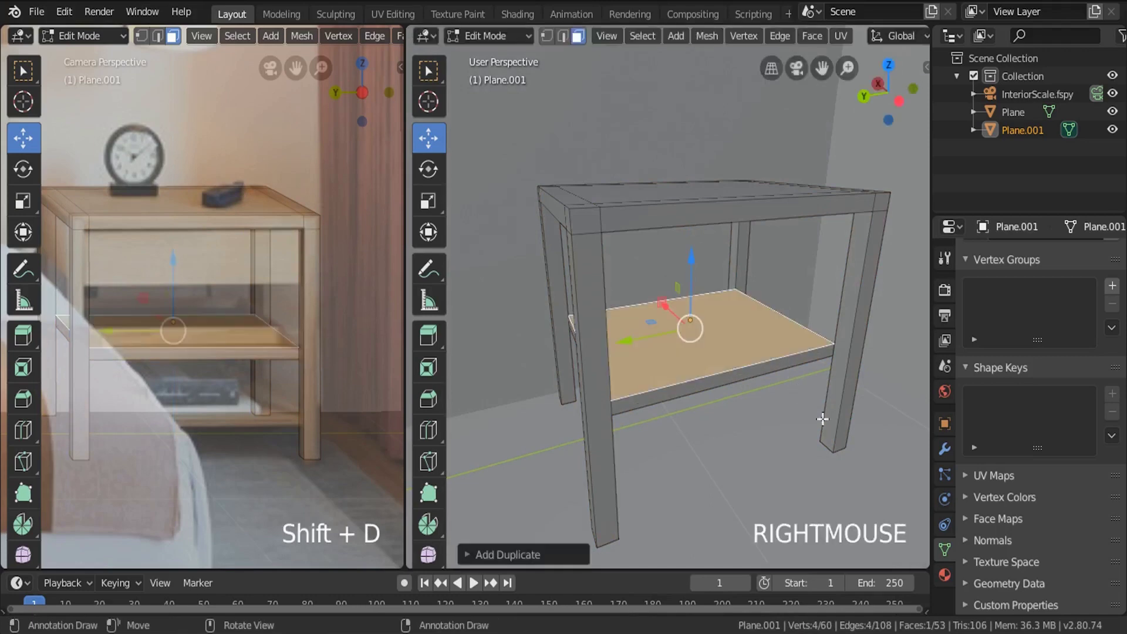
{"action": "key", "text": "s"}
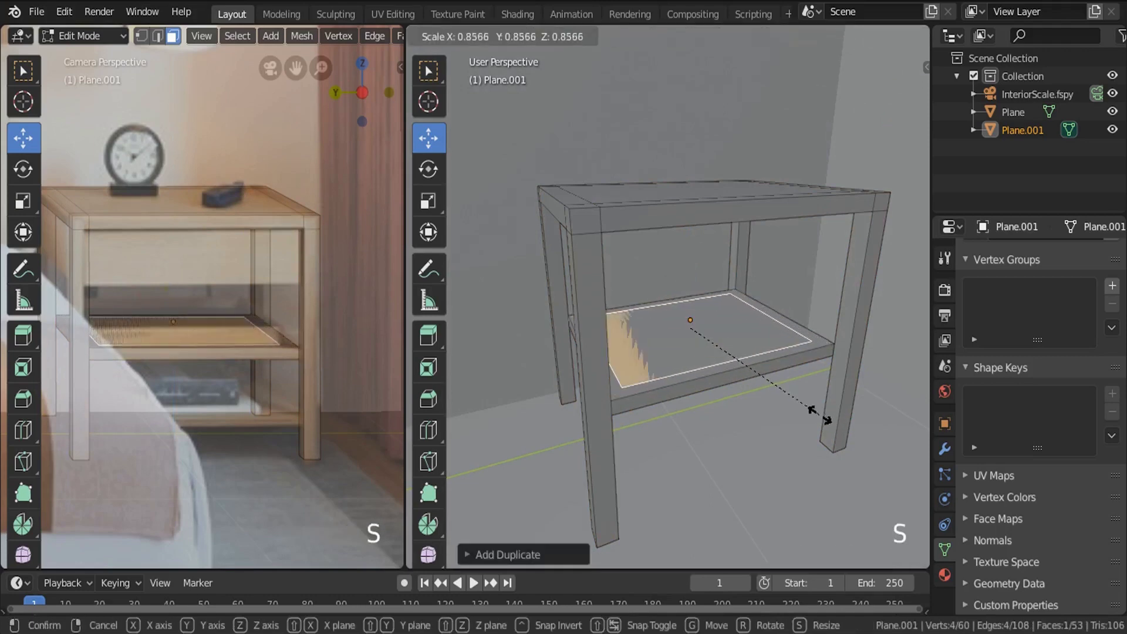
{"action": "left_click", "coordinate": [820, 416]}
Extrude the scaled face upward into a tray-like box on the shelf matching the photo, and leave edit mode.
{"action": "key", "text": "e"}
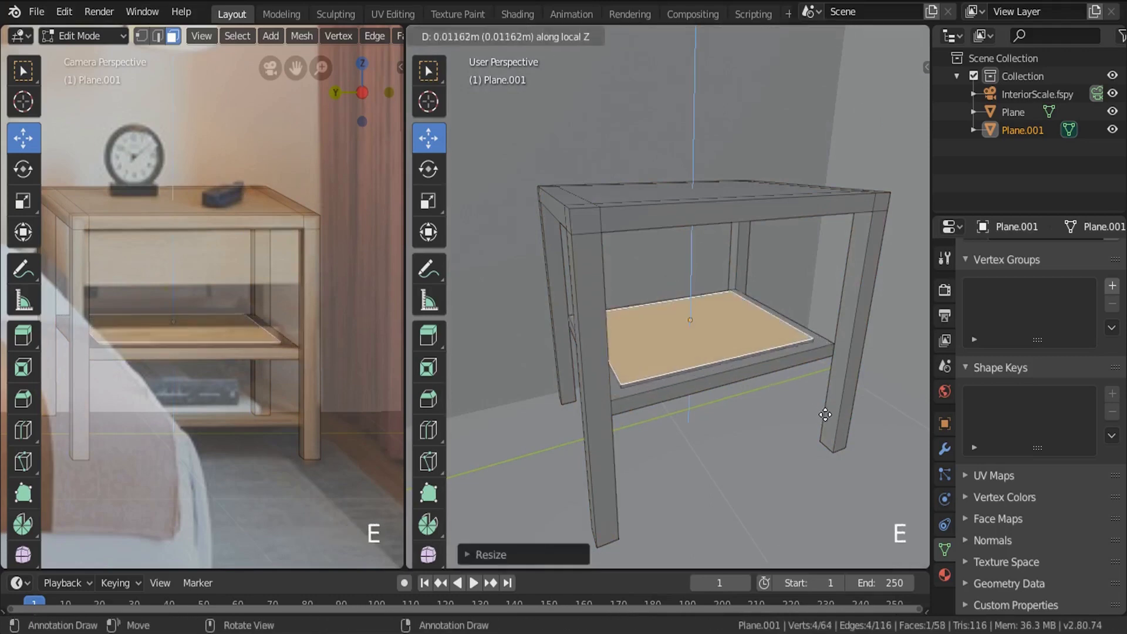
{"action": "left_click", "coordinate": [829, 401]}
{"action": "key", "text": "Tab"}
{"action": "scroll", "coordinate": [798, 364], "scroll_direction": "down", "scroll_amount": 4}
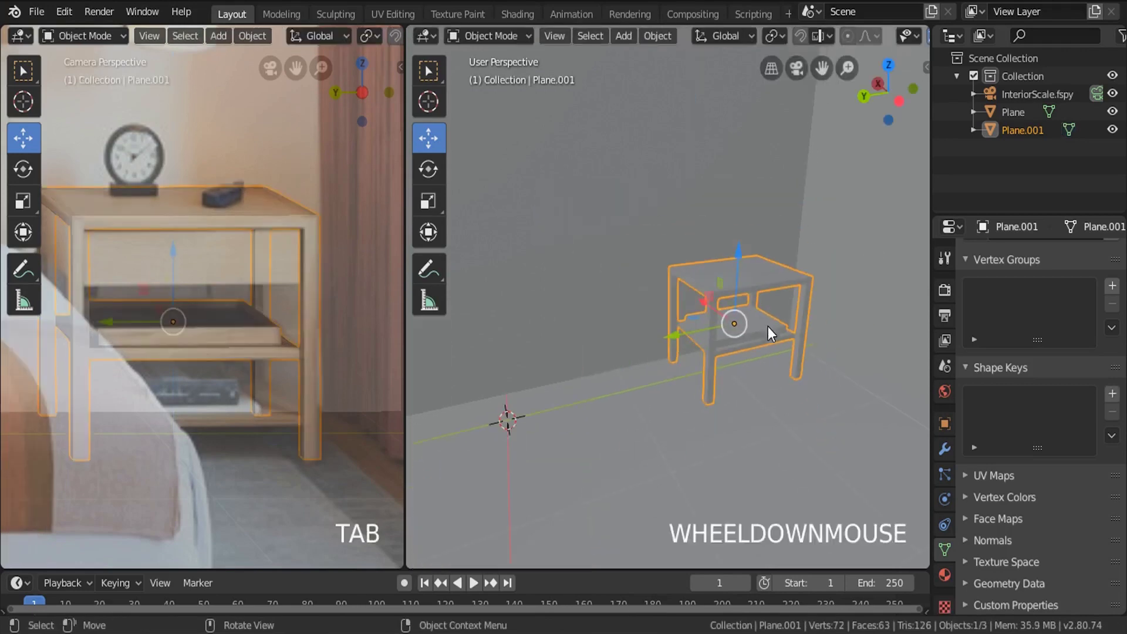
{"action": "mouse_move", "coordinate": [763, 324]}
{"action": "middle_mouse_down"}
{"action": "mouse_move", "coordinate": [726, 322]}
{"action": "mouse_move", "coordinate": [736, 295]}
{"action": "mouse_move", "coordinate": [767, 318]}
{"action": "middle_mouse_up"}
{"action": "key", "text": "a"}
{"action": "left_click", "coordinate": [756, 343]}
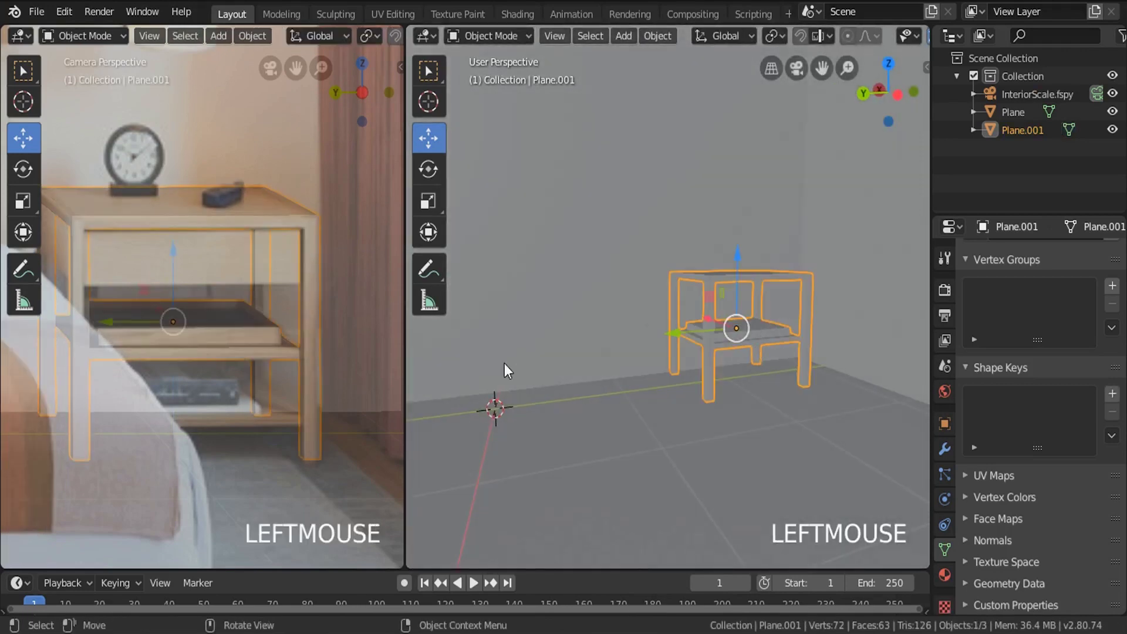
Duplicate the whole middle shelf without its tray and lower the copy along Z to the bottom shelf's position in the photo.
{"action": "scroll", "coordinate": [256, 420], "scroll_direction": "up", "scroll_amount": 3}
{"action": "scroll", "coordinate": [245, 418], "scroll_direction": "down", "scroll_amount": 4}
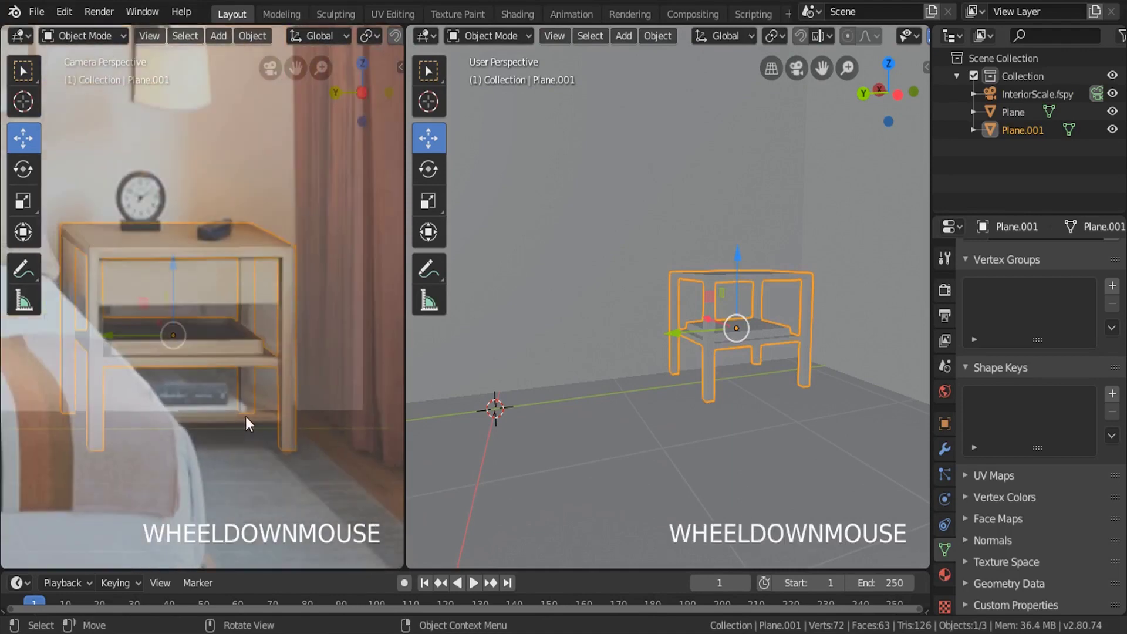
{"action": "scroll", "coordinate": [794, 379], "scroll_direction": "up", "scroll_amount": 3}
{"action": "key", "text": "Tab"}
{"action": "middle_click_drag", "start_coordinate": [773, 304], "coordinate": [767, 307]}
{"action": "key", "text": "a"}
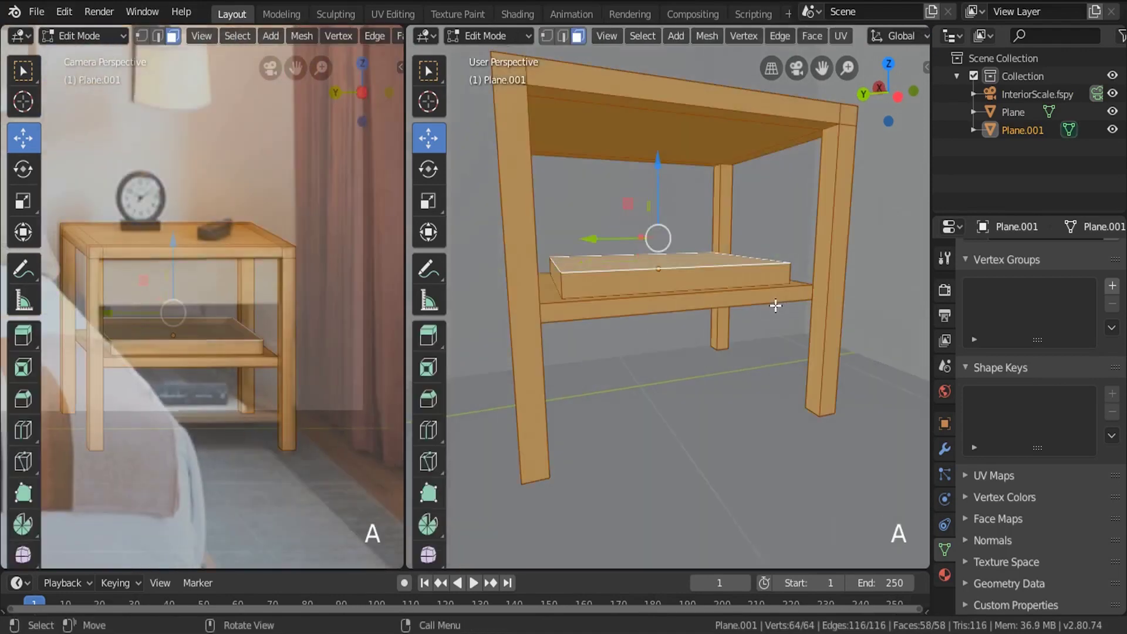
{"action": "key", "text": "a"}
{"action": "key", "text": "l"}
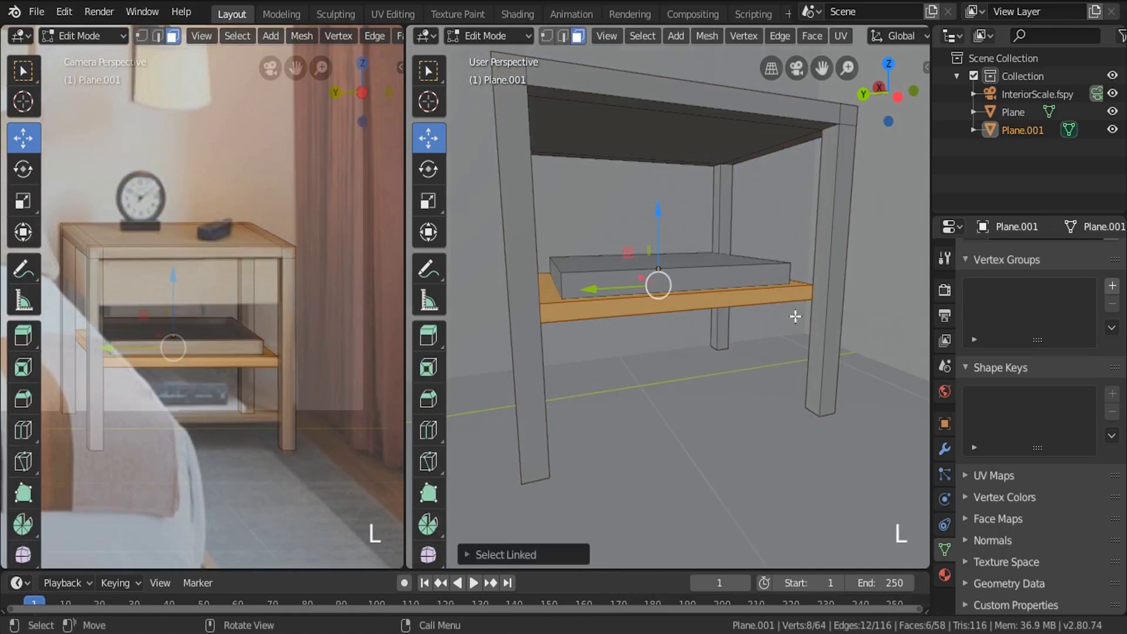
{"action": "key", "text": "shift+d"}
{"action": "right_click", "coordinate": [726, 285]}
{"action": "left_click_drag", "start_coordinate": [655, 217], "coordinate": [680, 285]}
Return to object mode and view the nightstand's placement within the whole room.
{"action": "key", "text": "a"}
{"action": "scroll", "coordinate": [680, 285], "scroll_direction": "down", "scroll_amount": 2}
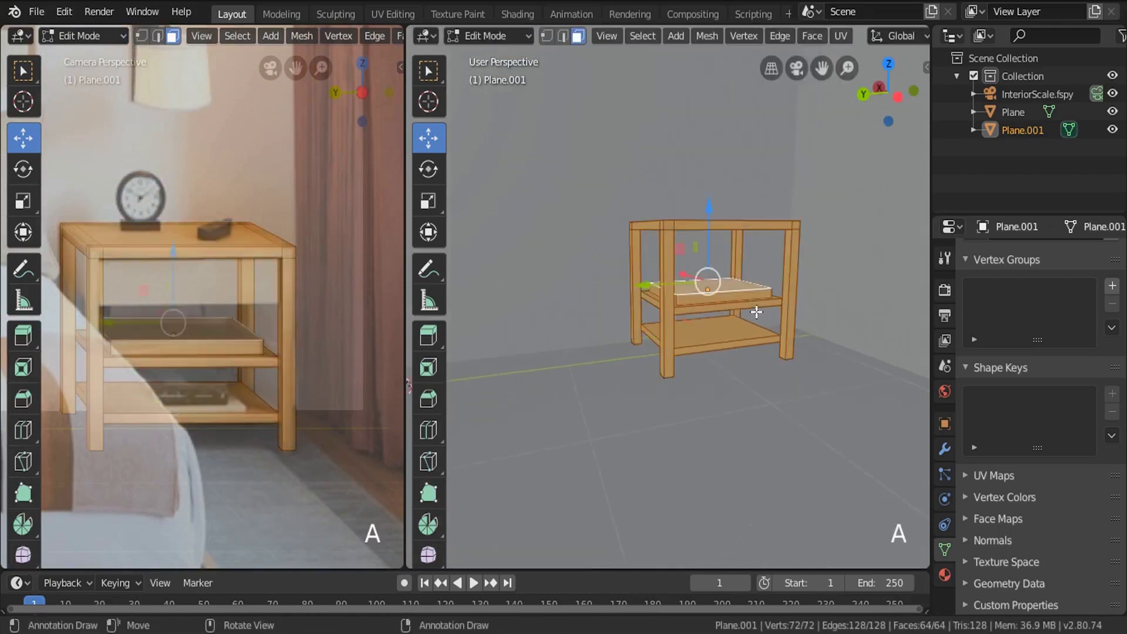
{"action": "key", "text": "a"}
{"action": "key", "text": "a"}
{"action": "scroll", "coordinate": [704, 293], "scroll_direction": "down", "scroll_amount": 4}
{"action": "key", "text": "Tab"}
{"action": "key", "text": "Tab"}
{"action": "scroll", "coordinate": [737, 303], "scroll_direction": "down", "scroll_amount": 3}
{"action": "key", "text": "Tab"}
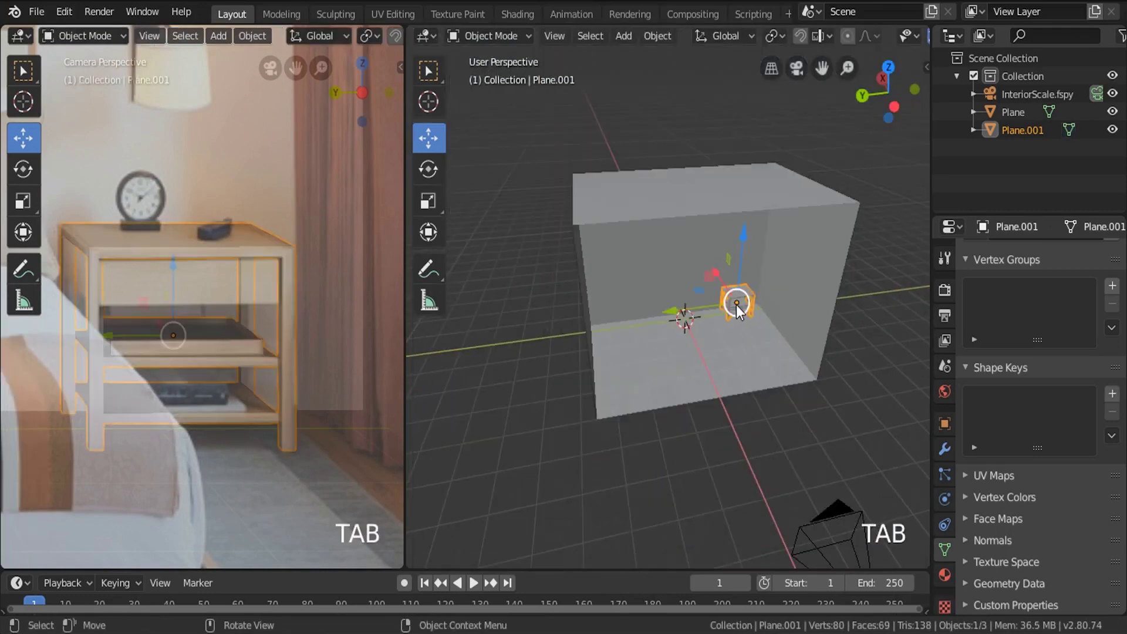
{"action": "mouse_move", "coordinate": [635, 322]}
{"action": "middle_mouse_down"}
{"action": "mouse_move", "coordinate": [659, 319]}
{"action": "mouse_move", "coordinate": [647, 320]}
{"action": "middle_mouse_up"}
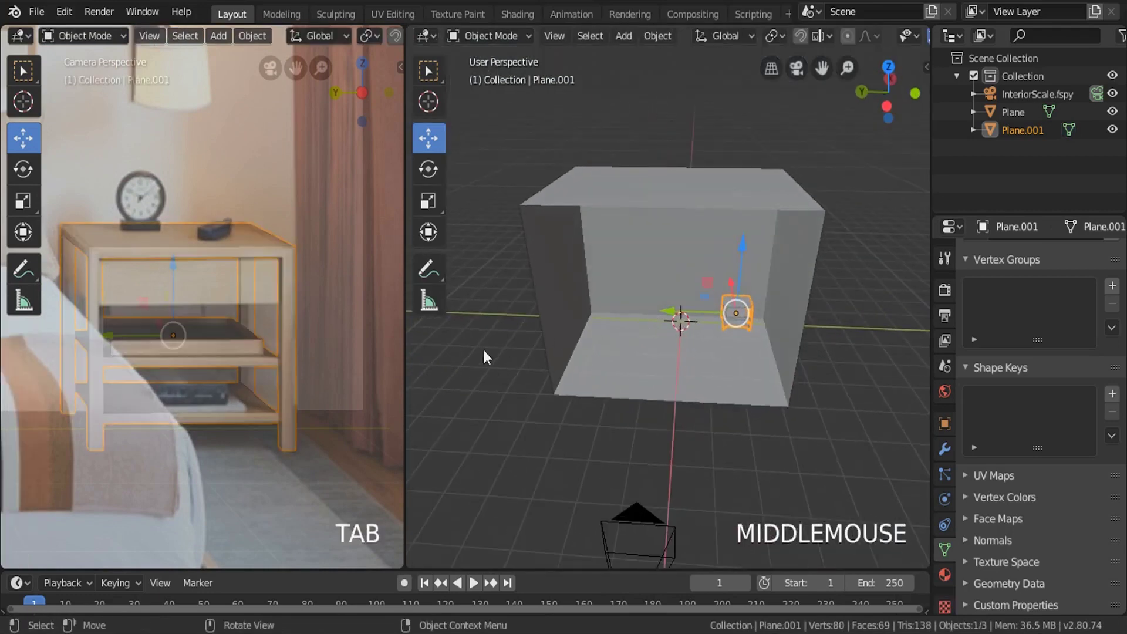
Add a plane at the 3D cursor as the start of the bed base and compare it with the photo through the camera.
{"action": "scroll", "coordinate": [318, 336], "scroll_direction": "down", "scroll_amount": 3}
{"action": "middle_click_drag", "start_coordinate": [318, 337], "coordinate": [252, 331], "text": "shift"}
{"action": "middle_click_drag", "start_coordinate": [694, 348], "coordinate": [714, 322]}
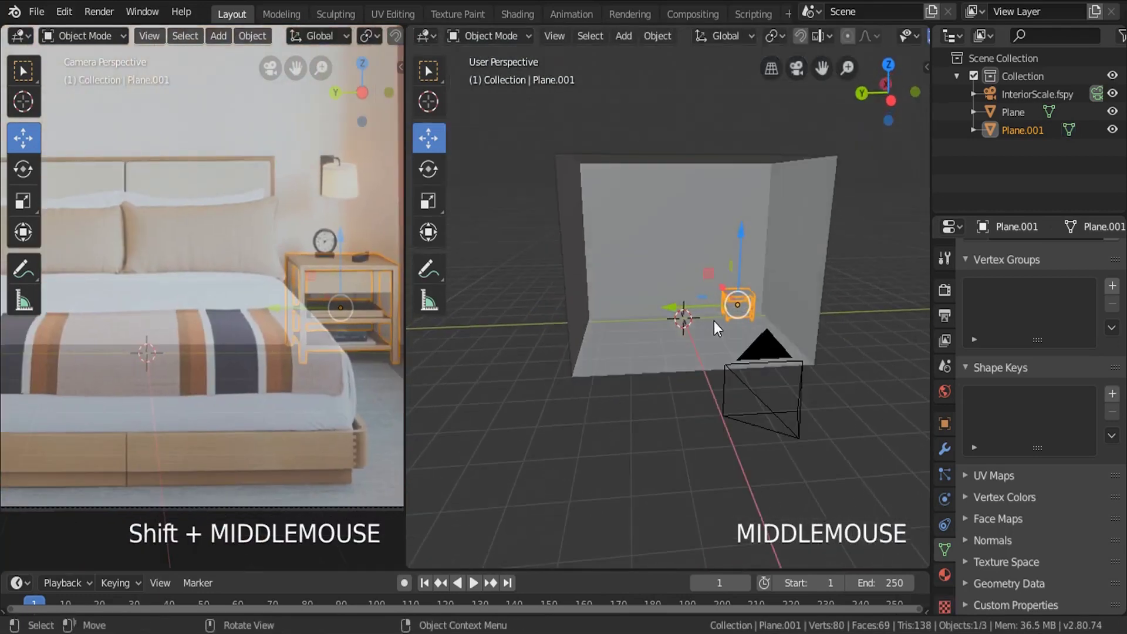
{"action": "scroll", "coordinate": [692, 327], "scroll_direction": "up", "scroll_amount": 3}
{"action": "key", "text": "shift+a"}
{"action": "mouse_move", "coordinate": [658, 289]}
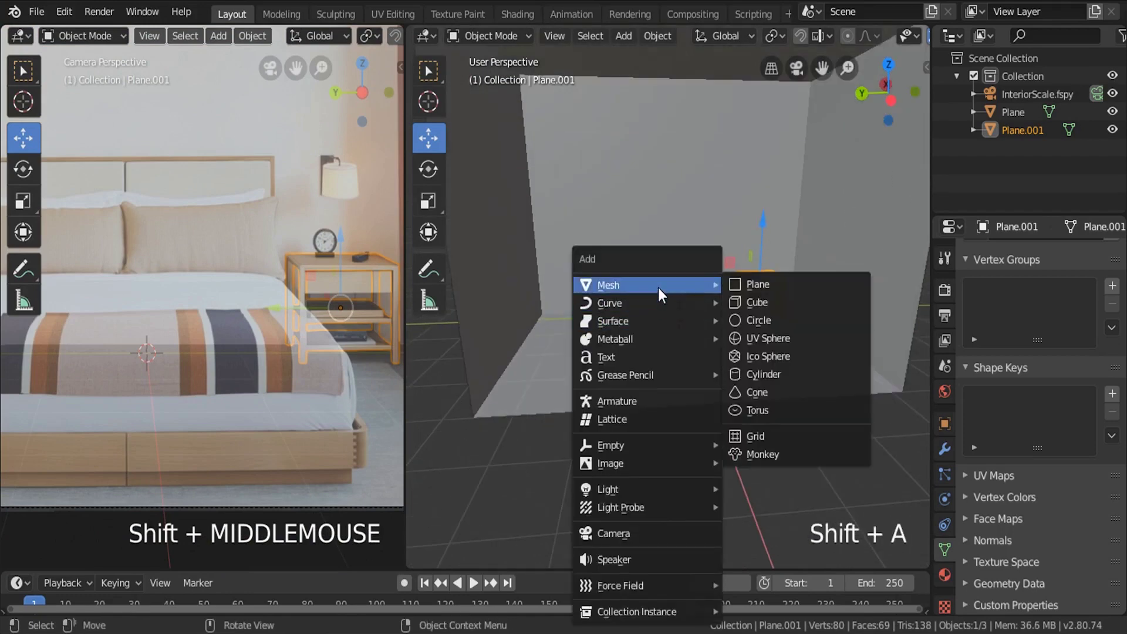
{"action": "left_click", "coordinate": [749, 287]}
{"action": "middle_click_drag", "start_coordinate": [717, 311], "coordinate": [713, 362]}
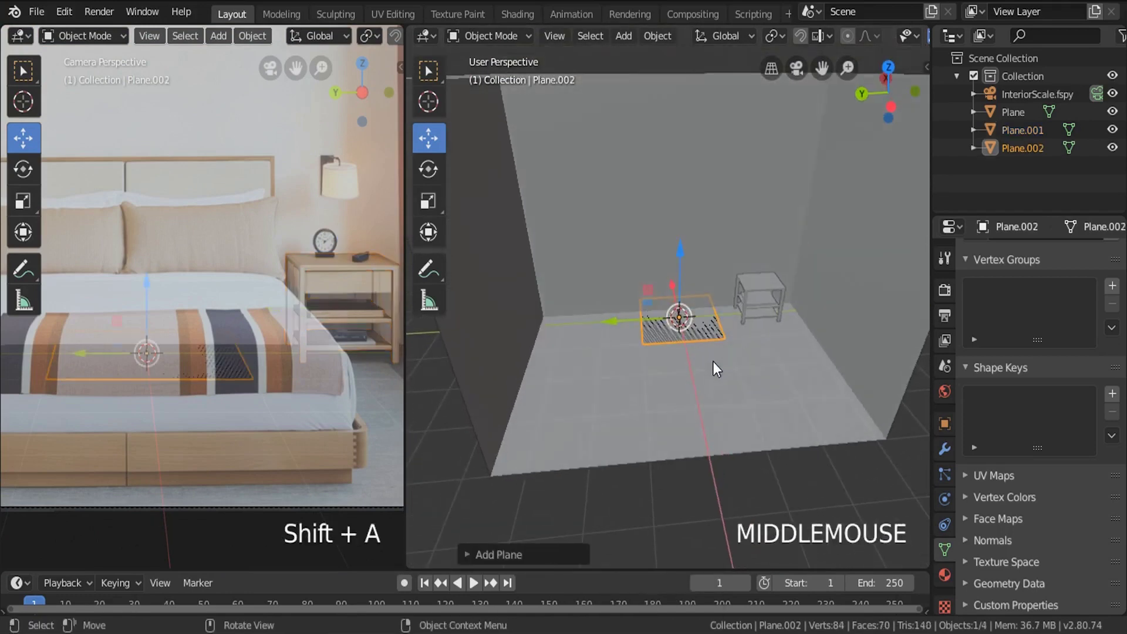
{"action": "key", "text": "KP_0"}
{"action": "scroll", "coordinate": [719, 339], "scroll_direction": "down", "scroll_amount": 3}
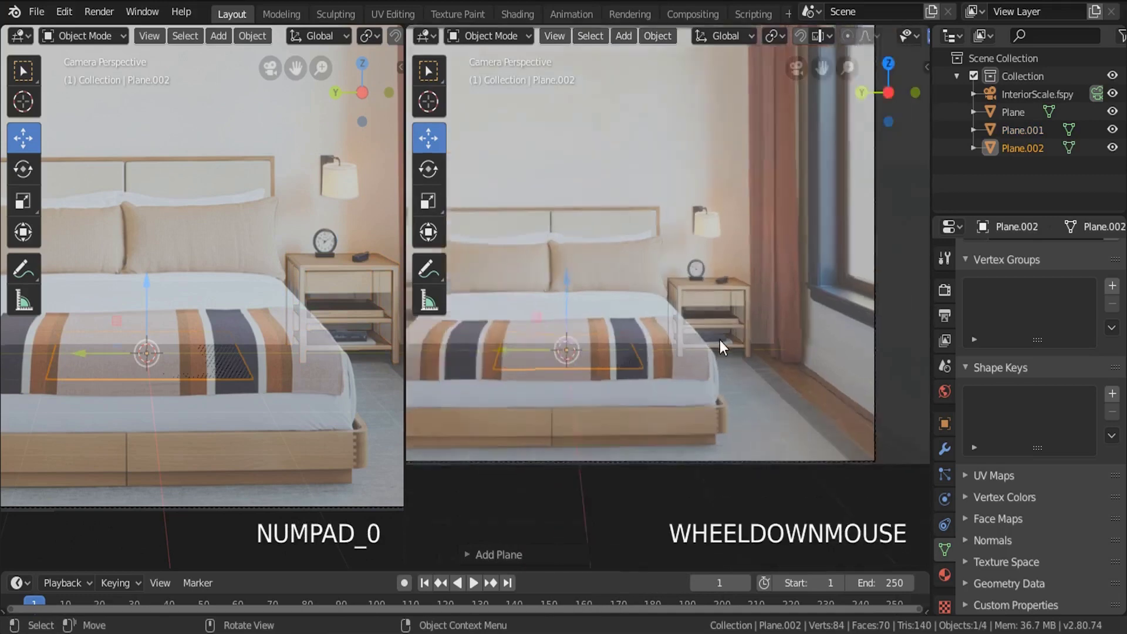
{"action": "middle_click_drag", "start_coordinate": [725, 339], "coordinate": [625, 343], "text": "shift"}
Select the new plane and move it along X on the floor to the front part of the bed's footprint.
{"action": "left_click", "coordinate": [470, 351]}
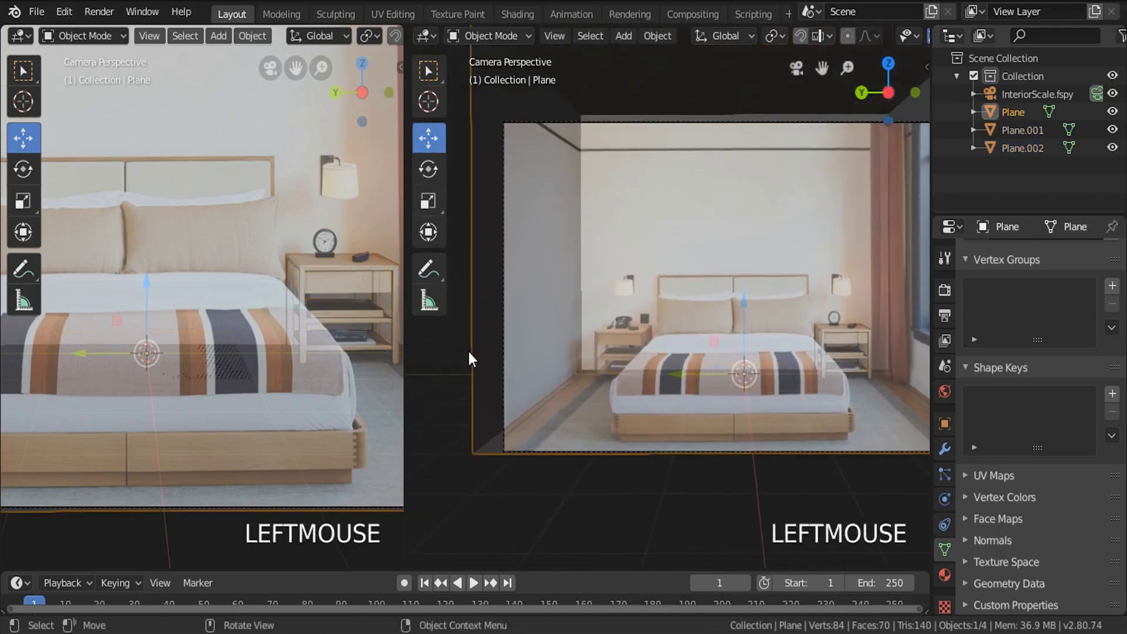
{"action": "scroll", "coordinate": [794, 396], "scroll_direction": "up", "scroll_amount": 4}
{"action": "left_click", "coordinate": [651, 372]}
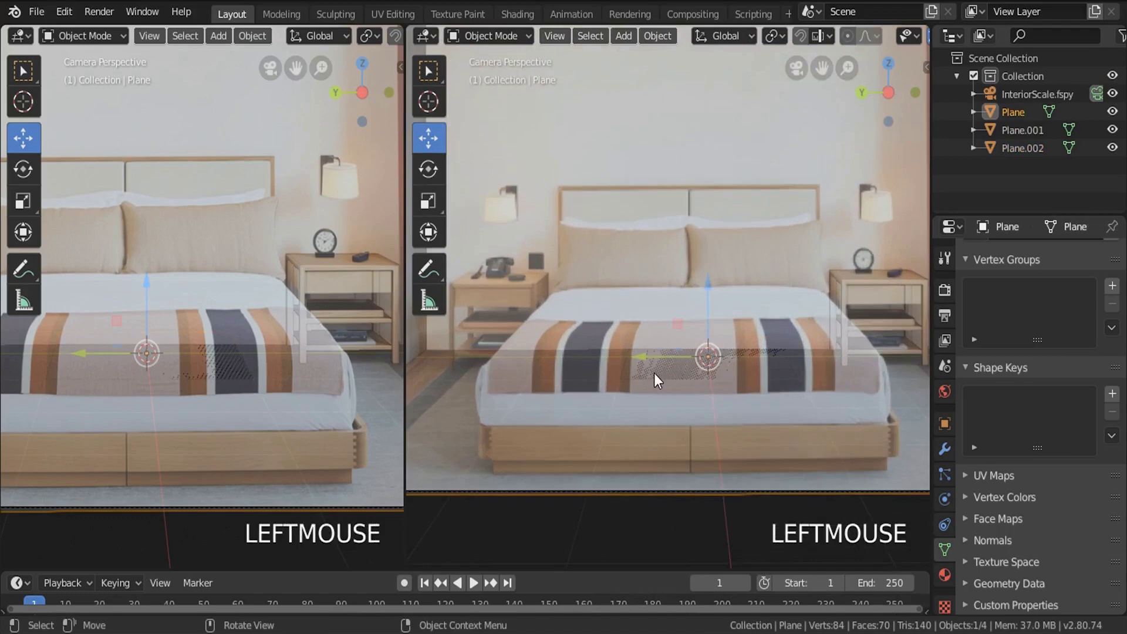
{"action": "middle_click_drag", "start_coordinate": [589, 375], "coordinate": [691, 414]}
{"action": "scroll", "coordinate": [661, 371], "scroll_direction": "up", "scroll_amount": 3}
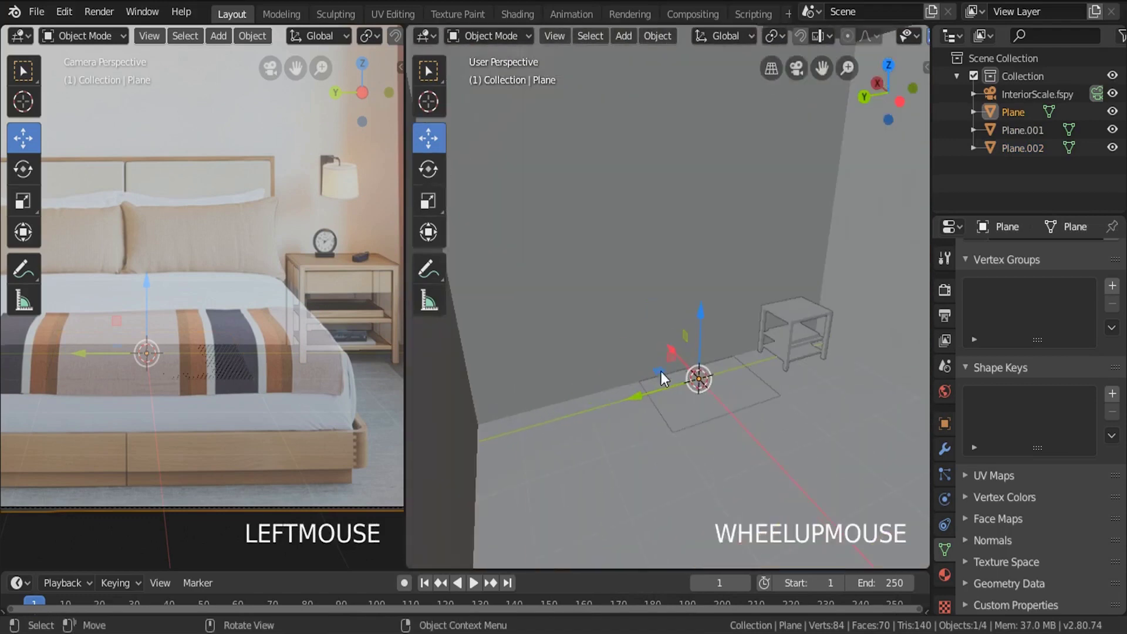
{"action": "left_click", "coordinate": [672, 412]}
{"action": "left_click_drag", "start_coordinate": [668, 343], "coordinate": [746, 490]}
{"action": "scroll", "coordinate": [692, 349], "scroll_direction": "down", "scroll_amount": 4}
{"action": "middle_click_drag", "start_coordinate": [692, 349], "coordinate": [709, 389]}
{"action": "scroll", "coordinate": [722, 407], "scroll_direction": "up", "scroll_amount": 3}
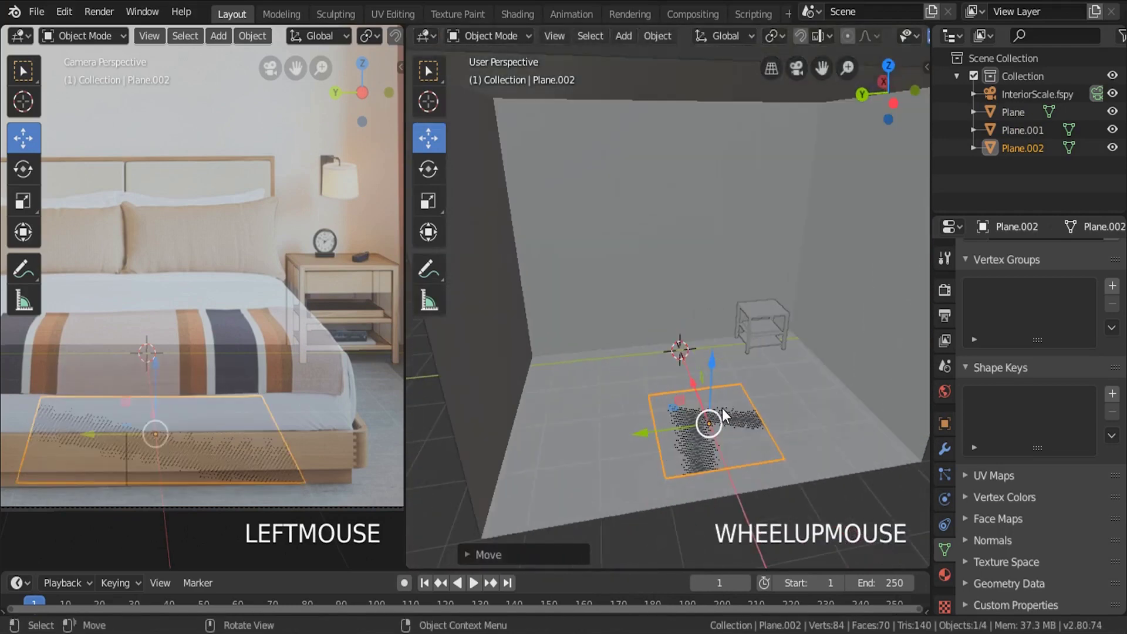
Enter edit mode and move the plane's two side edges outward along Y to match the bed base's width in the photo.
{"action": "scroll", "coordinate": [271, 343], "scroll_direction": "down", "scroll_amount": 2}
{"action": "middle_click_drag", "start_coordinate": [271, 343], "coordinate": [311, 337], "text": "shift"}
{"action": "key", "text": "Tab"}
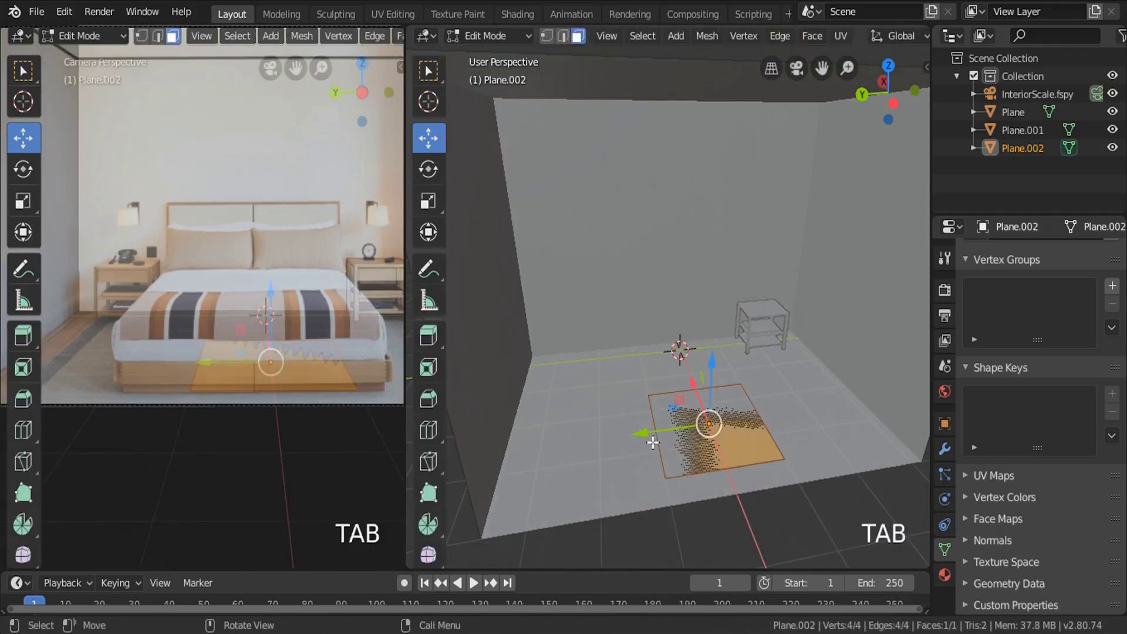
{"action": "left_click", "coordinate": [562, 38]}
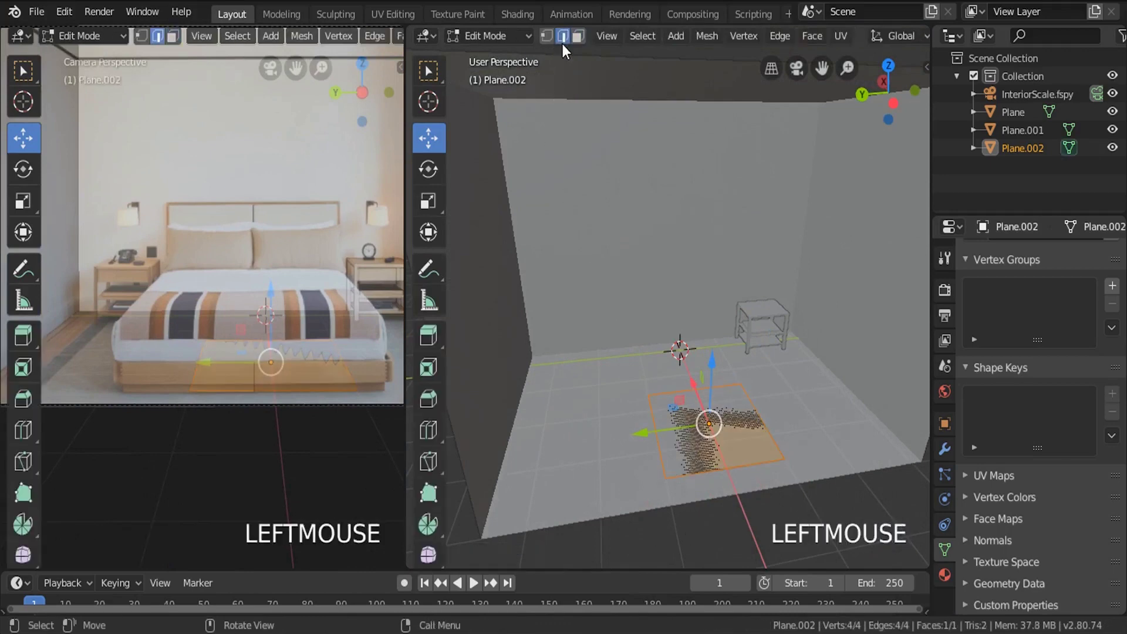
{"action": "left_click", "coordinate": [664, 457]}
{"action": "left_click_drag", "start_coordinate": [621, 441], "coordinate": [563, 452]}
{"action": "left_click", "coordinate": [760, 417]}
{"action": "left_click_drag", "start_coordinate": [692, 432], "coordinate": [741, 435]}
{"action": "middle_click_drag", "start_coordinate": [740, 434], "coordinate": [744, 434]}
Move the plane's rear edge along X to the back wall so the plane covers the bed's full length.
{"action": "key", "text": "a"}
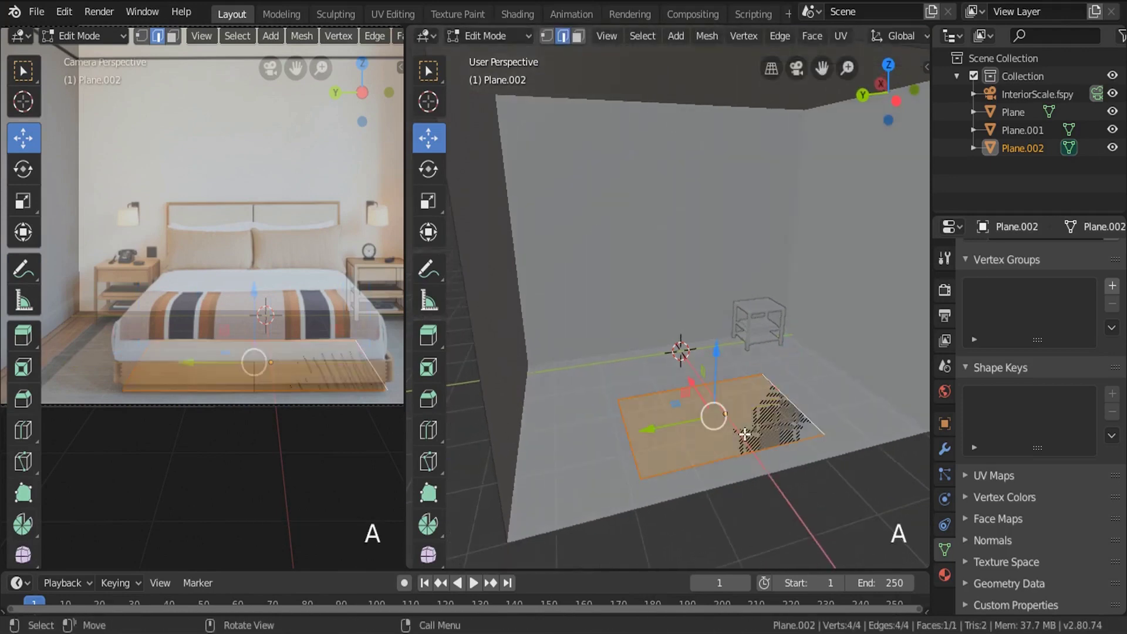
{"action": "middle_click_drag", "start_coordinate": [664, 385], "coordinate": [701, 351]}
{"action": "left_click", "coordinate": [669, 380]}
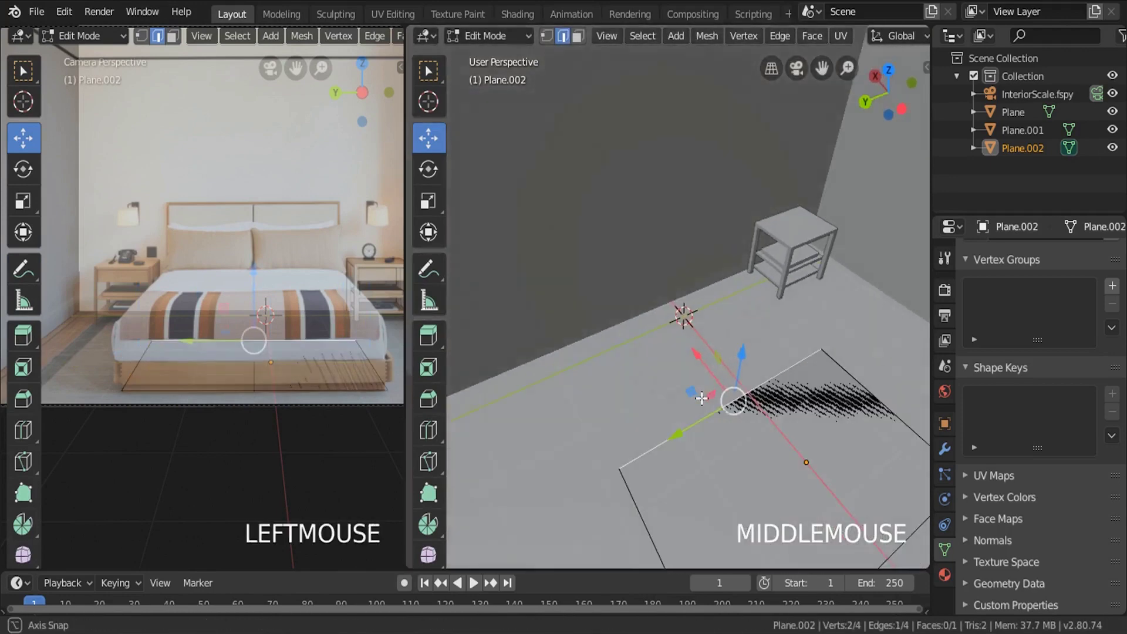
{"action": "left_click_drag", "start_coordinate": [700, 351], "coordinate": [619, 275]}
{"action": "middle_click_drag", "start_coordinate": [618, 275], "coordinate": [723, 375]}
Extrude the whole plane slightly upward into a thin plinth and adjust its top face along Z to the recessed base in the photo.
{"action": "key", "text": "a"}
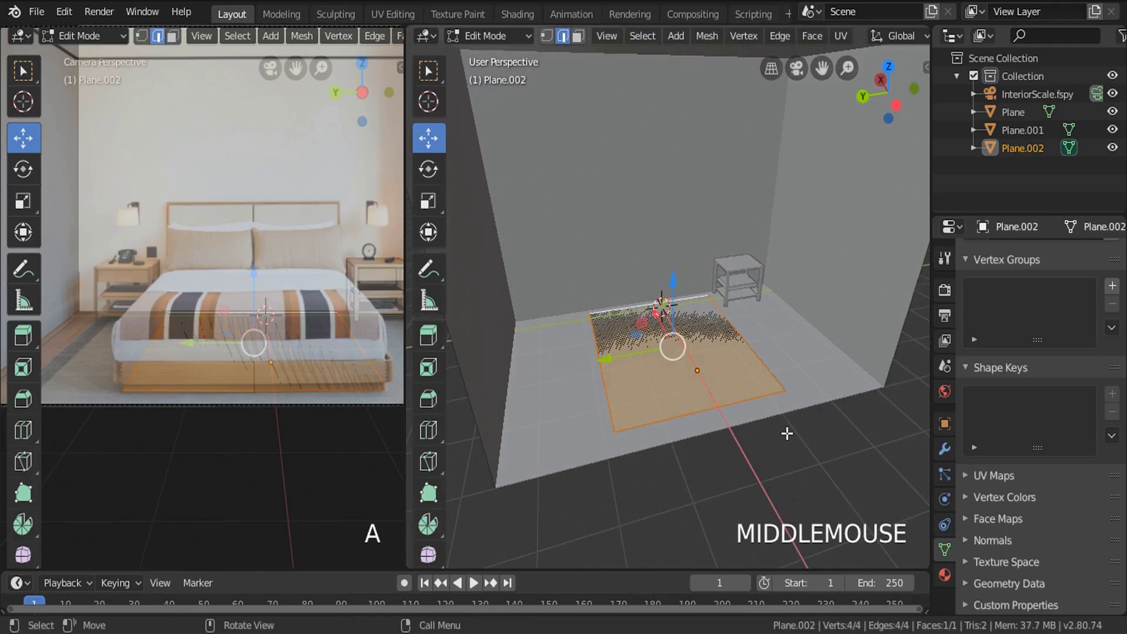
{"action": "key", "text": "e"}
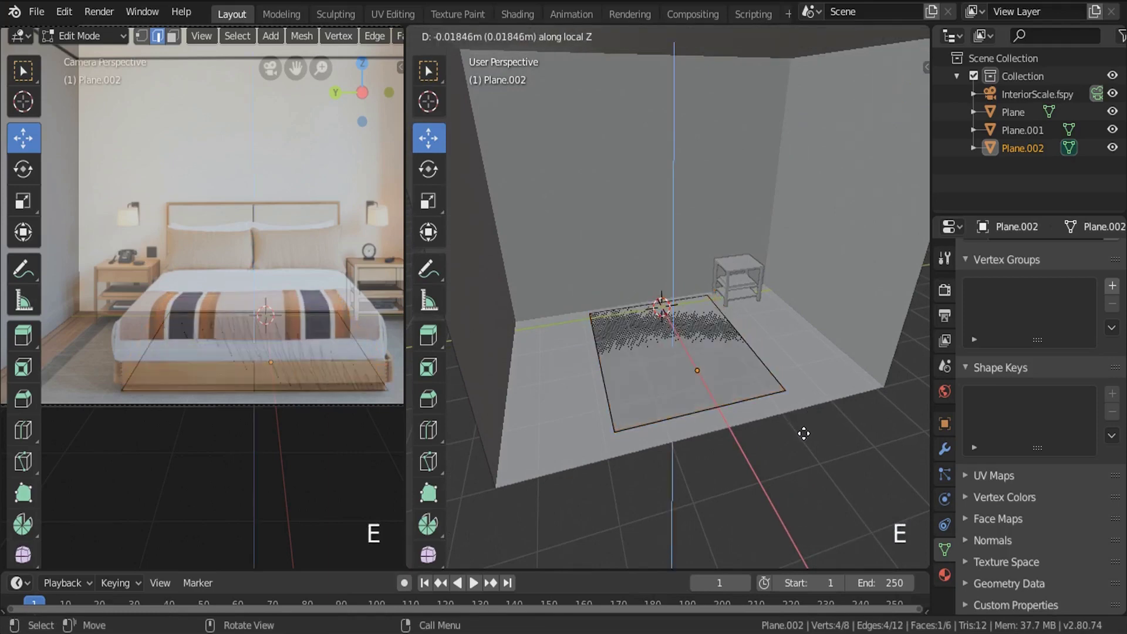
{"action": "left_click", "coordinate": [806, 429]}
{"action": "scroll", "coordinate": [353, 401], "scroll_direction": "up", "scroll_amount": 3}
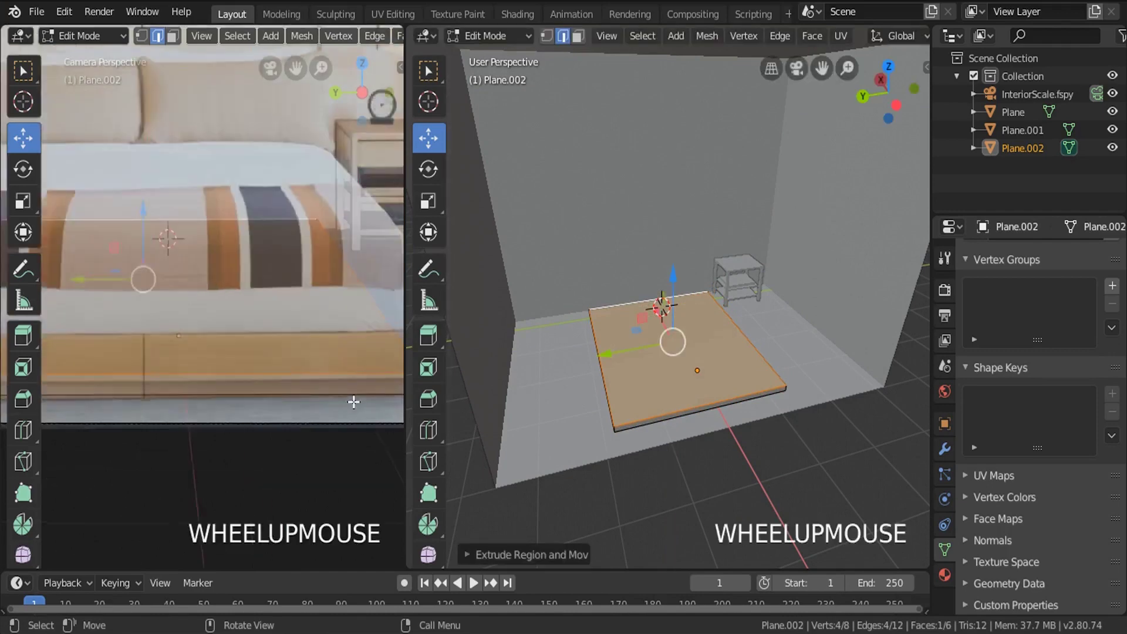
{"action": "middle_click_drag", "start_coordinate": [353, 401], "coordinate": [262, 348], "text": "shift"}
{"action": "left_click_drag", "start_coordinate": [123, 193], "coordinate": [130, 202]}
{"action": "scroll", "coordinate": [207, 304], "scroll_direction": "down", "scroll_amount": 2}
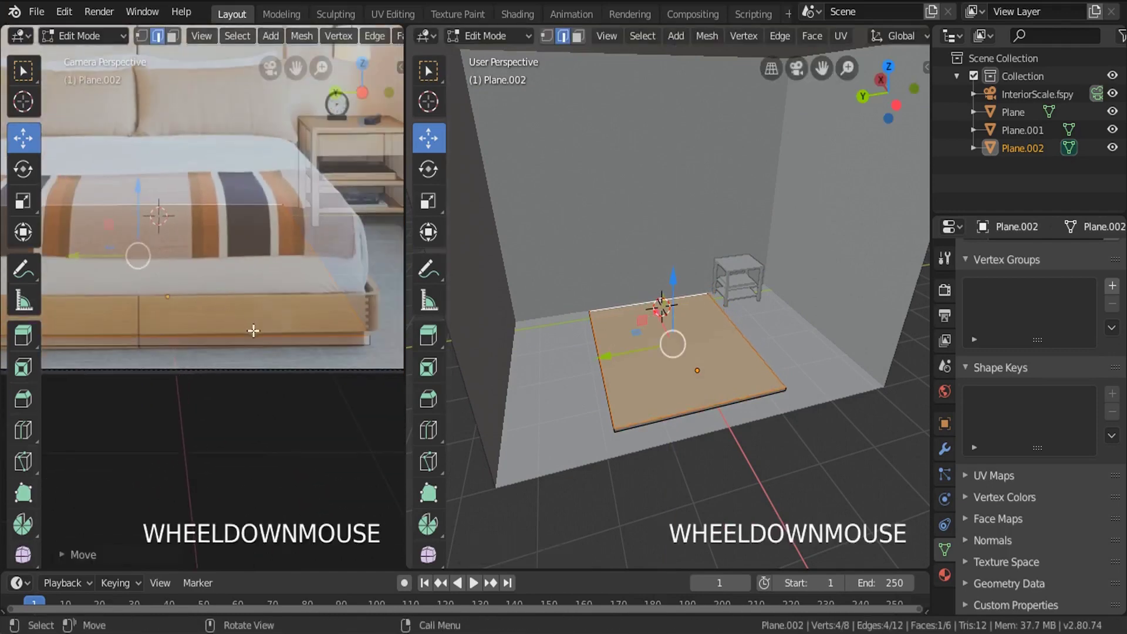
Extrude the plinth's top face upward to the top of the wooden bed frame in the photo.
{"action": "key", "text": "e"}
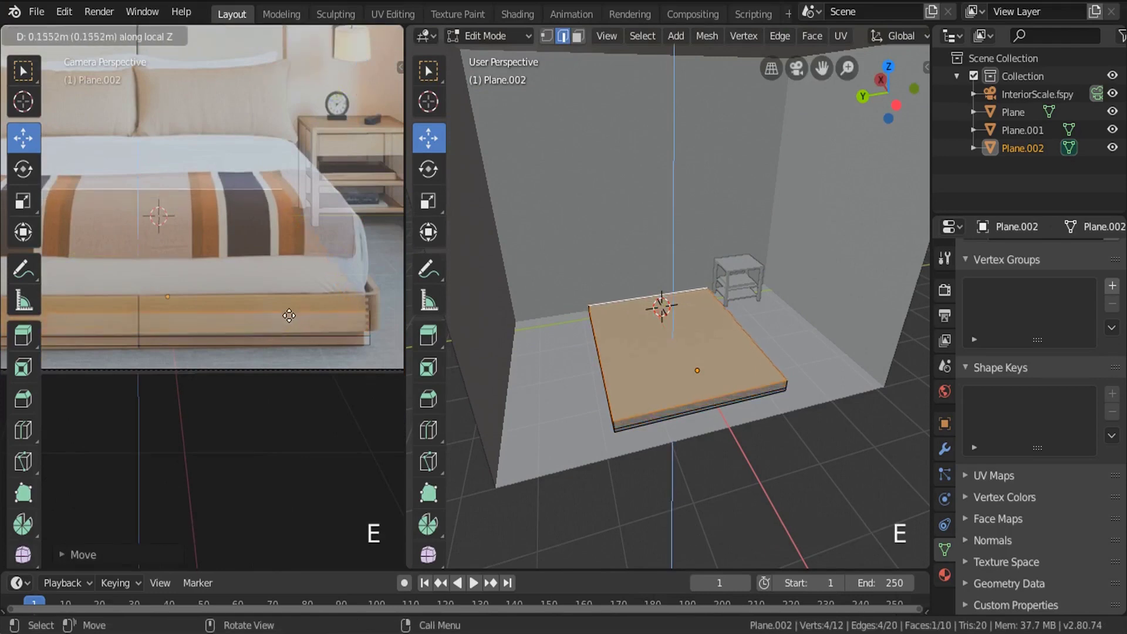
{"action": "left_click", "coordinate": [295, 305]}
{"action": "middle_click_drag", "start_coordinate": [622, 247], "coordinate": [599, 143]}
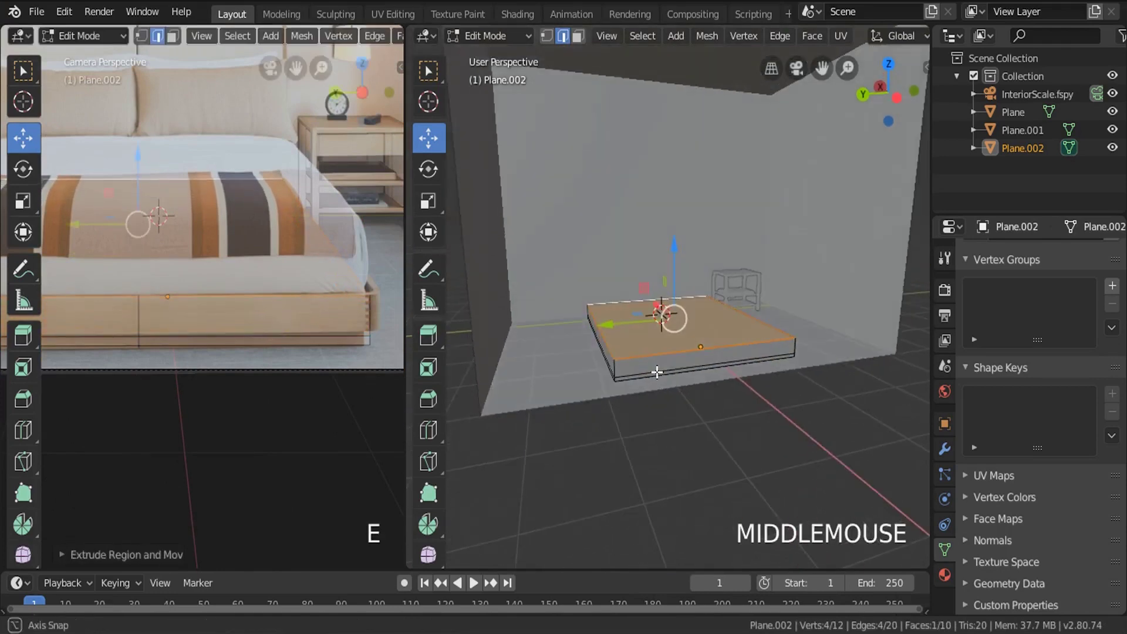
Extrude the upper band's side face loop in place, scale it outward in X and Y only to overhang the plinth, and leave edit mode.
{"action": "left_click", "coordinate": [578, 36]}
{"action": "scroll", "coordinate": [626, 367], "scroll_direction": "up", "scroll_amount": 2}
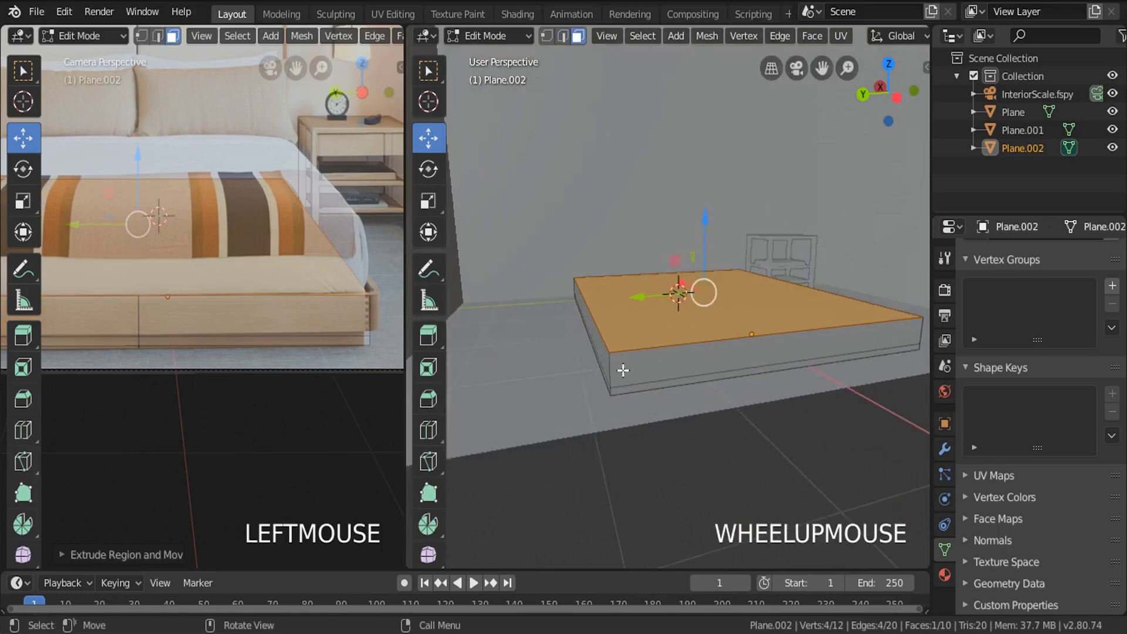
{"action": "left_click", "coordinate": [583, 310], "text": "alt"}
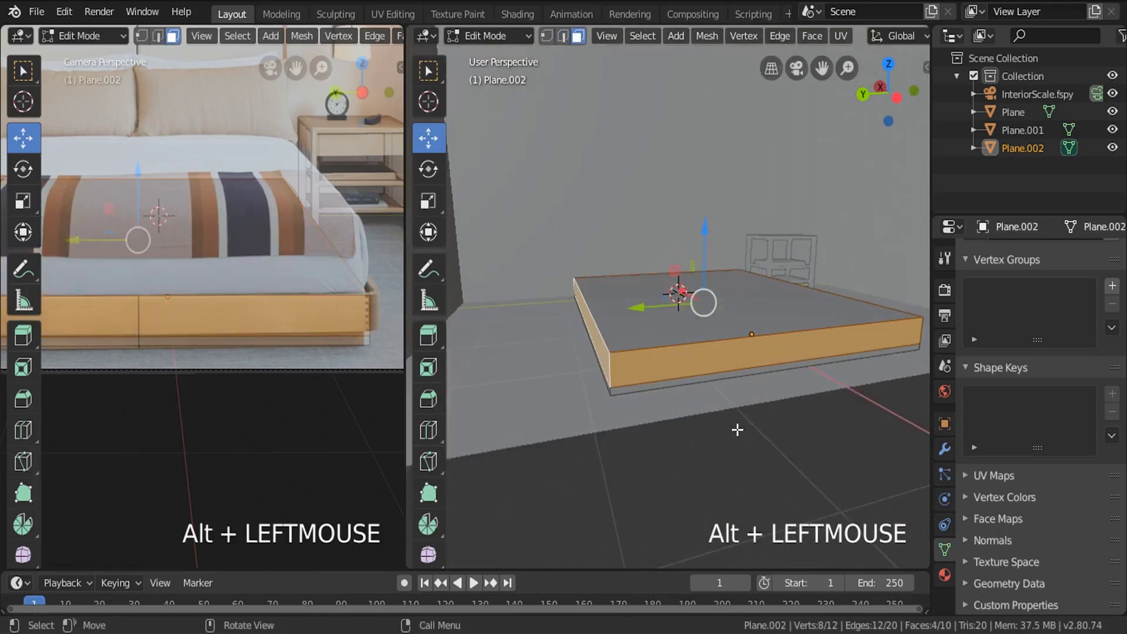
{"action": "mouse_move", "coordinate": [737, 429]}
{"action": "middle_mouse_down"}
{"action": "mouse_move", "coordinate": [729, 390]}
{"action": "mouse_move", "coordinate": [734, 431]}
{"action": "middle_mouse_up"}
{"action": "key", "text": "e"}
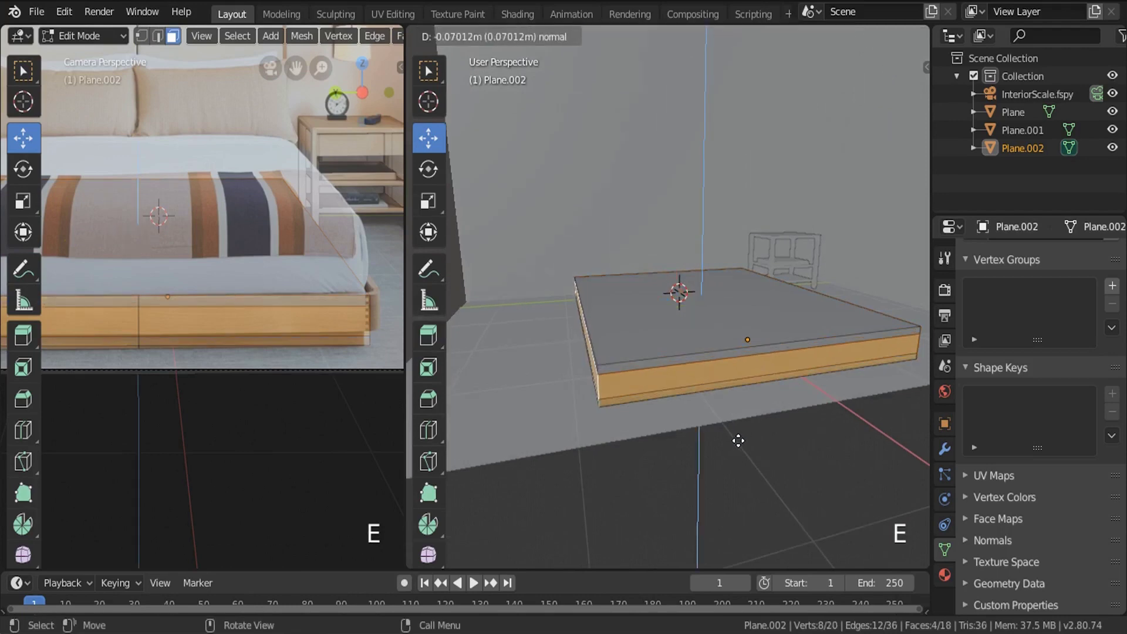
{"action": "right_click", "coordinate": [738, 440]}
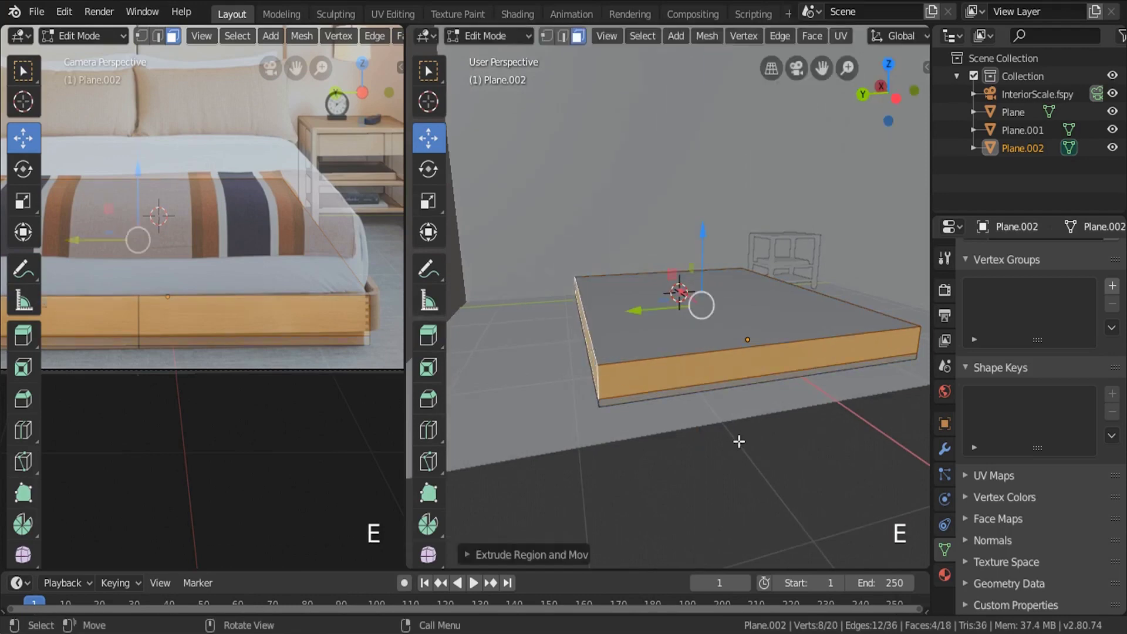
{"action": "key", "text": "s"}
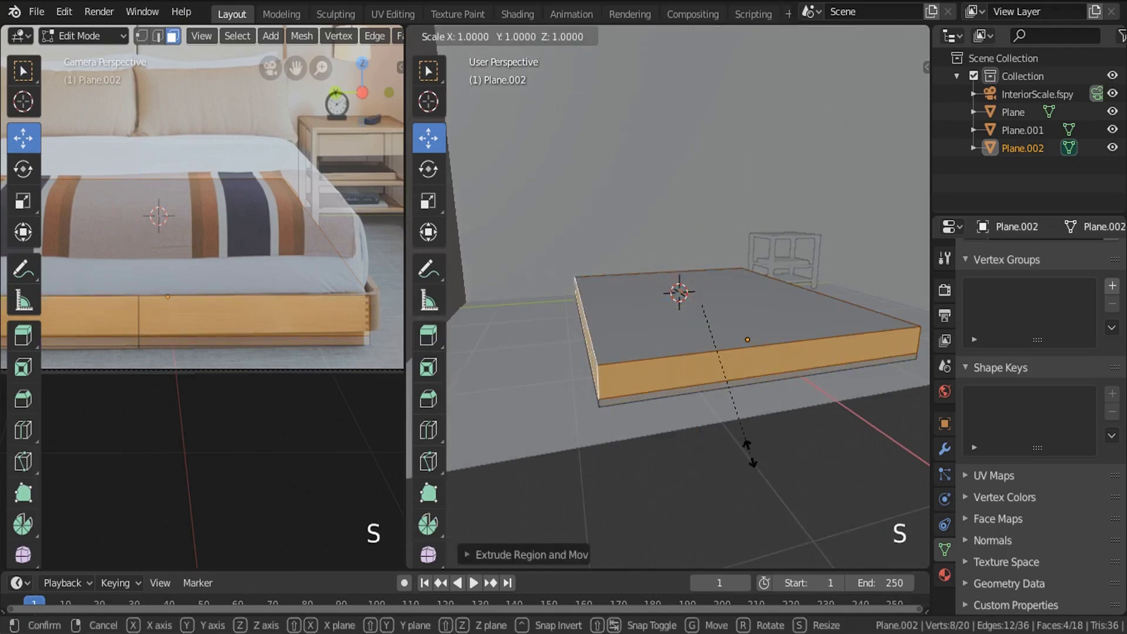
{"action": "key", "text": "shift+z"}
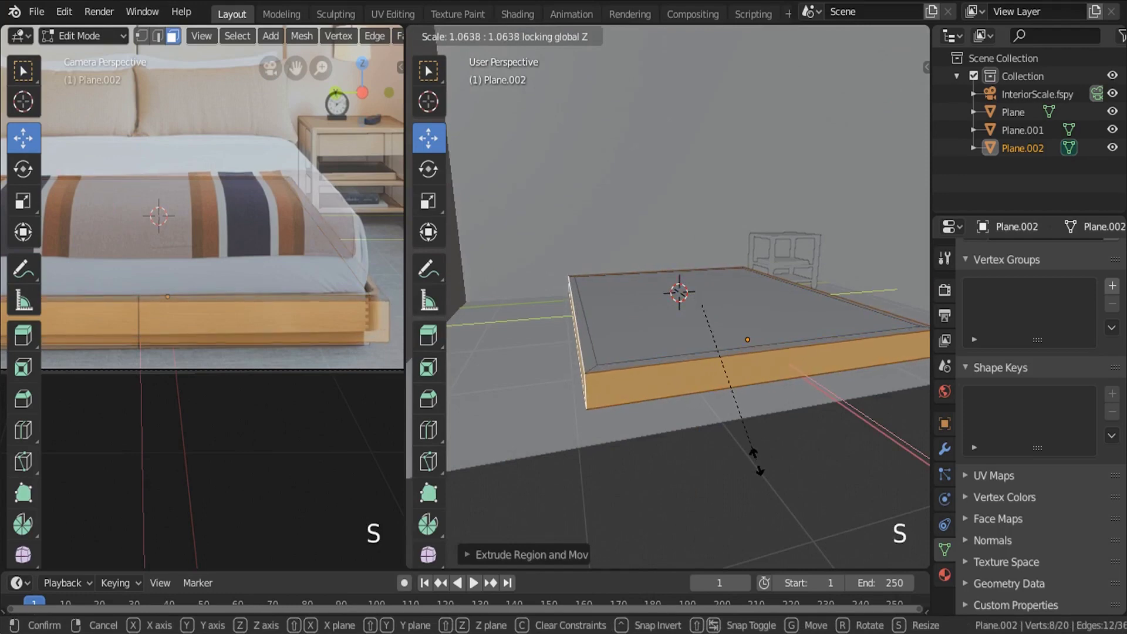
{"action": "left_click", "coordinate": [745, 453]}
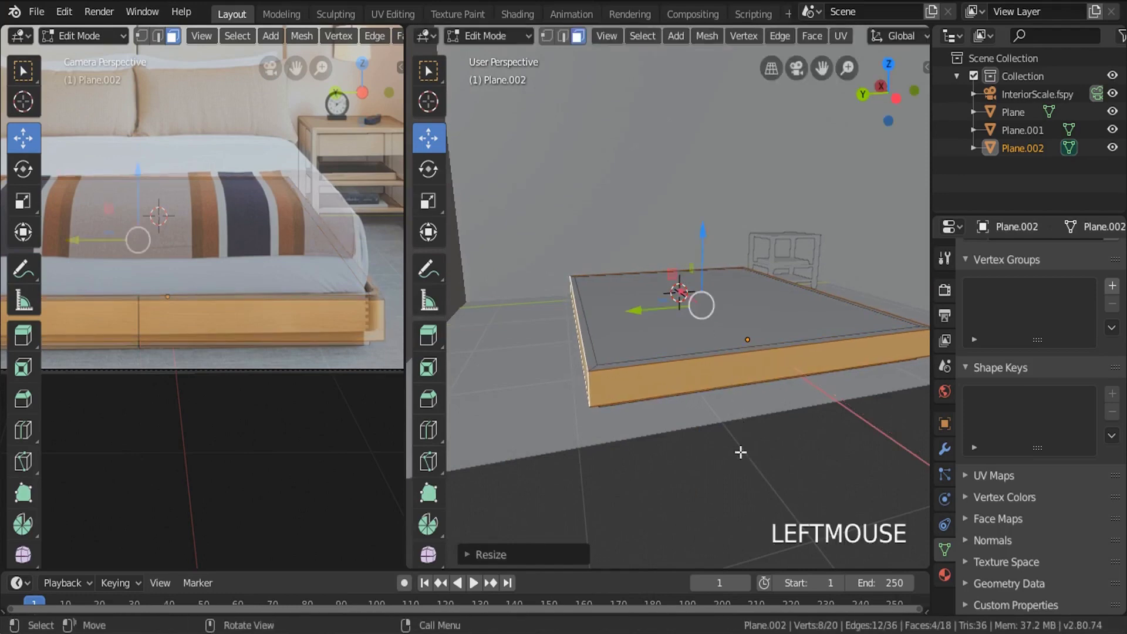
{"action": "middle_click_drag", "start_coordinate": [376, 358], "coordinate": [364, 350]}
{"action": "key", "text": "KP_0"}
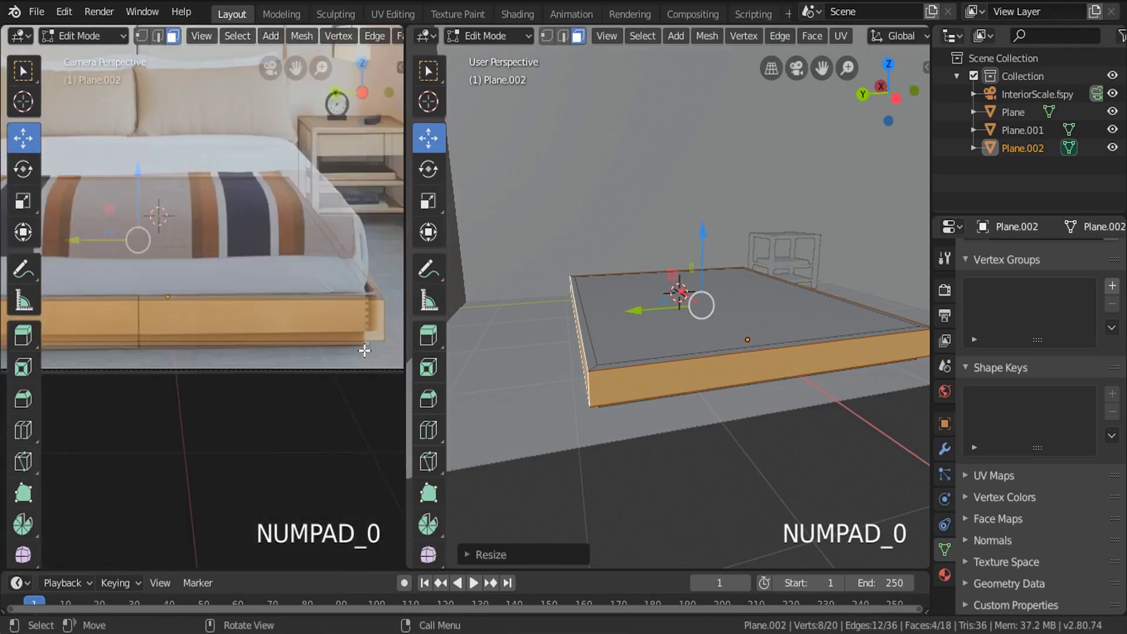
{"action": "key", "text": "Tab"}
{"action": "key", "text": "a"}
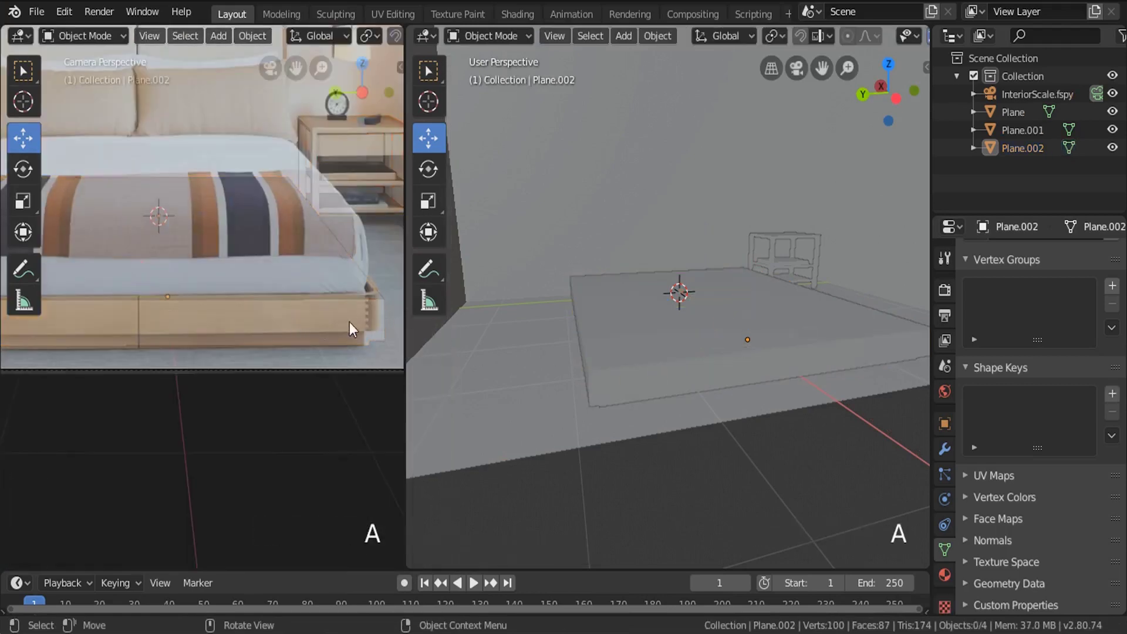
Reopen the bed frame for editing and scale its side faces to about 0.996 in X and Y, excluding Z.
{"action": "scroll", "coordinate": [688, 358], "scroll_direction": "down", "scroll_amount": 3}
{"action": "middle_click_drag", "start_coordinate": [688, 358], "coordinate": [761, 382]}
{"action": "left_click", "coordinate": [727, 326]}
{"action": "scroll", "coordinate": [745, 300], "scroll_direction": "up", "scroll_amount": 2}
{"action": "key", "text": "Tab"}
{"action": "scroll", "coordinate": [762, 383], "scroll_direction": "down", "scroll_amount": 2}
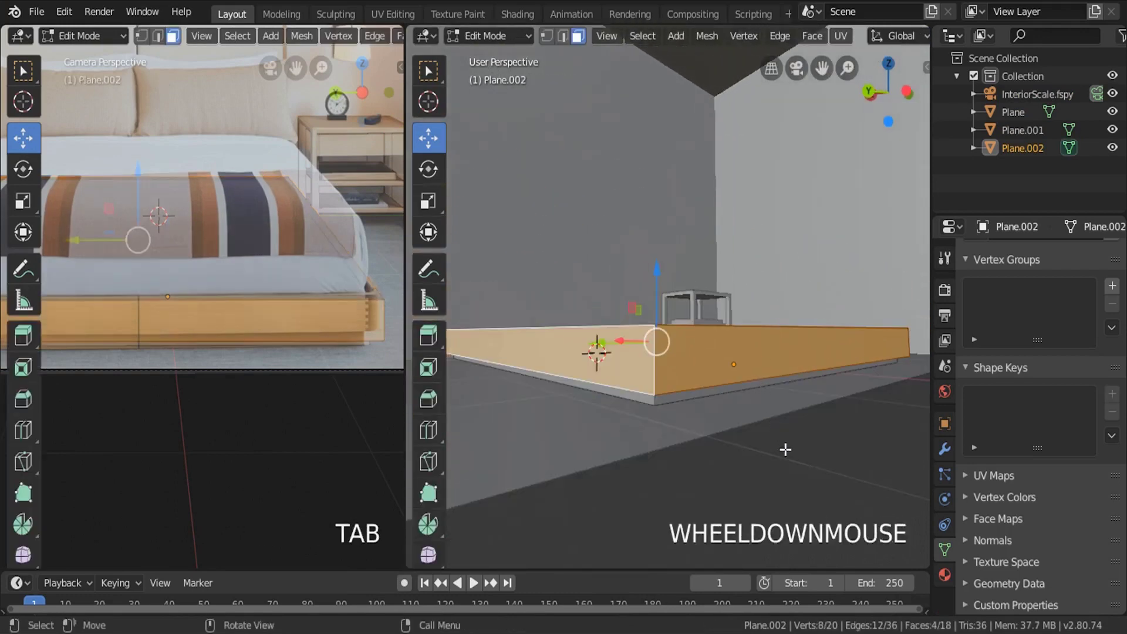
{"action": "key", "text": "s"}
{"action": "key", "text": "shift+z"}
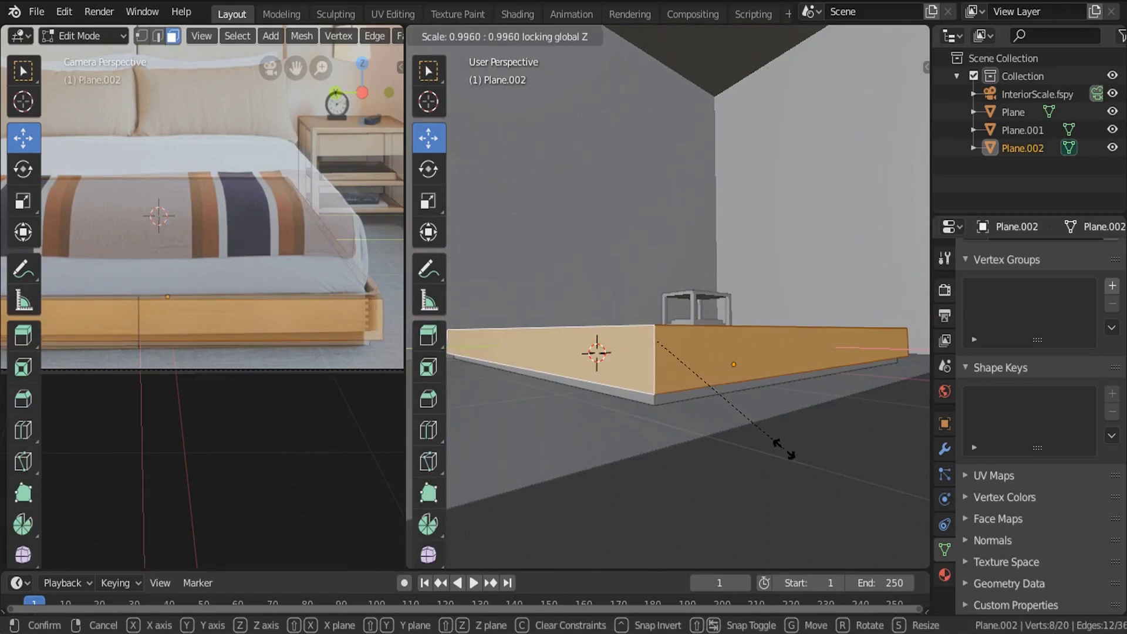
{"action": "left_click", "coordinate": [783, 449]}
{"action": "middle_click_drag", "start_coordinate": [782, 448], "coordinate": [618, 364]}
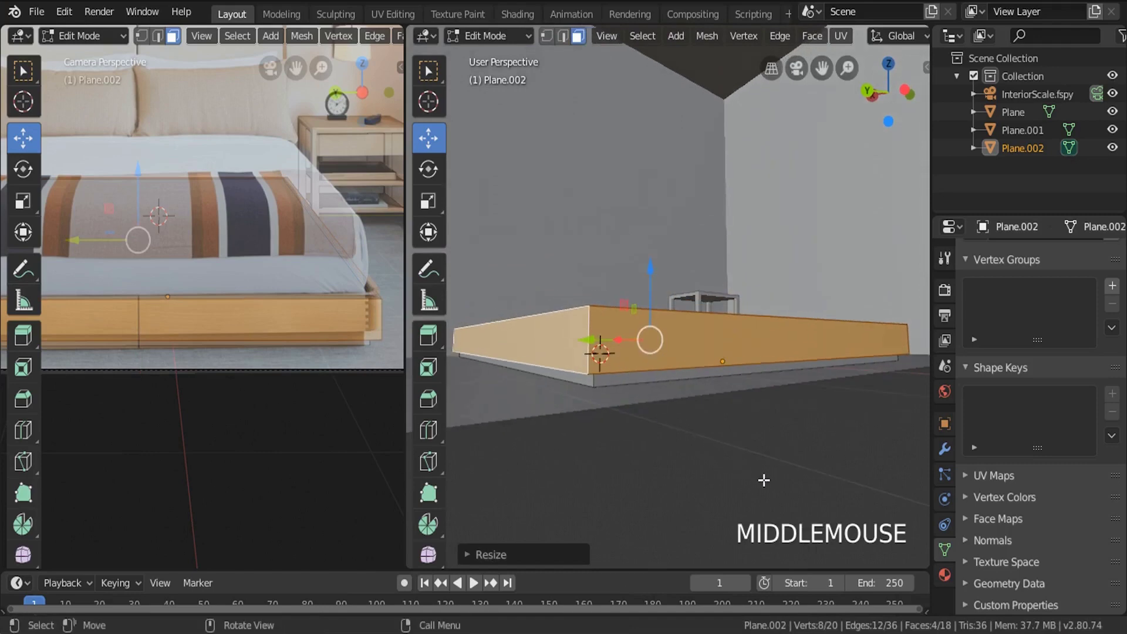
Reduce the height of the frame's side faces along Z and raise them slightly to match the photo.
{"action": "key", "text": "s"}
{"action": "key", "text": "z"}
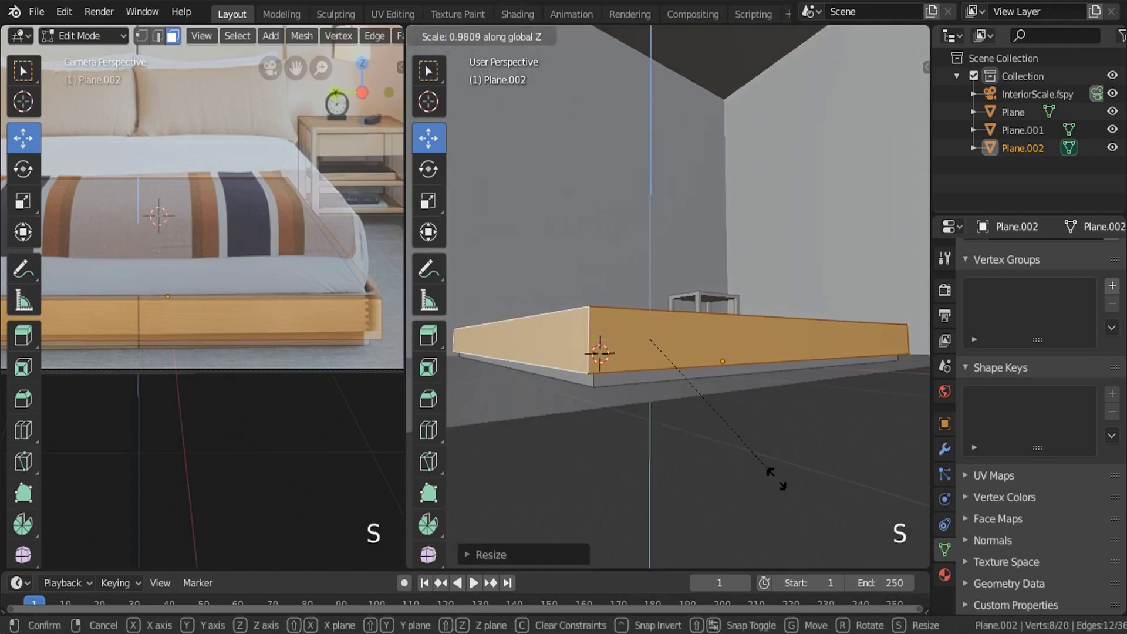
{"action": "left_click", "coordinate": [757, 449]}
{"action": "left_click_drag", "start_coordinate": [649, 276], "coordinate": [652, 274]}
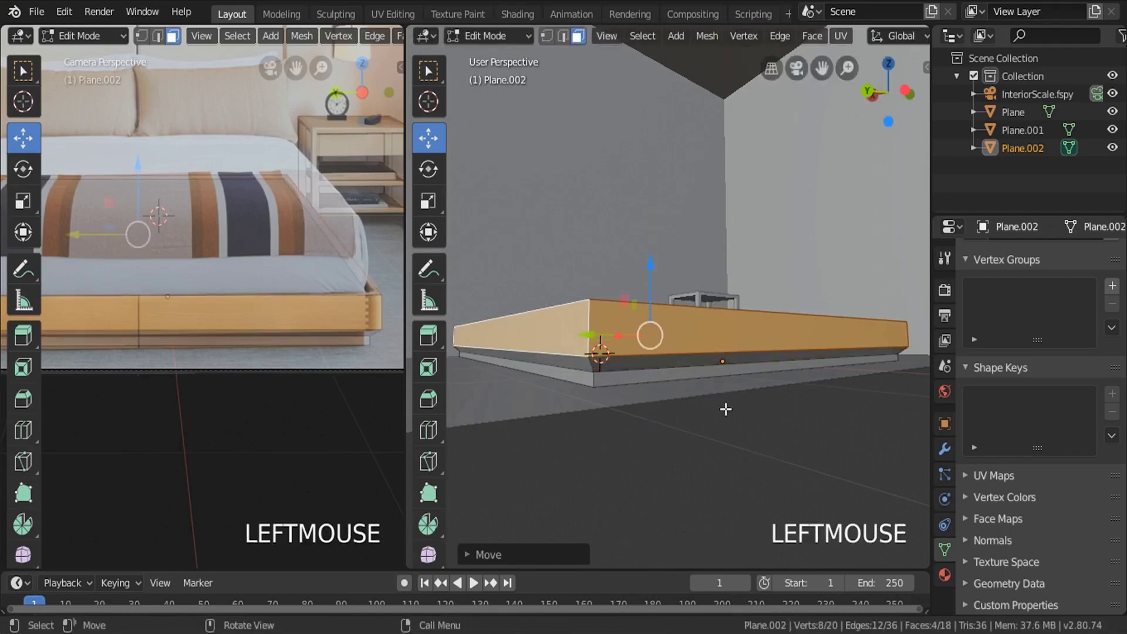
Adjust the edge loop on the frame's underside along Z, return to object mode and view the bed base in the room.
{"action": "left_click", "coordinate": [563, 36]}
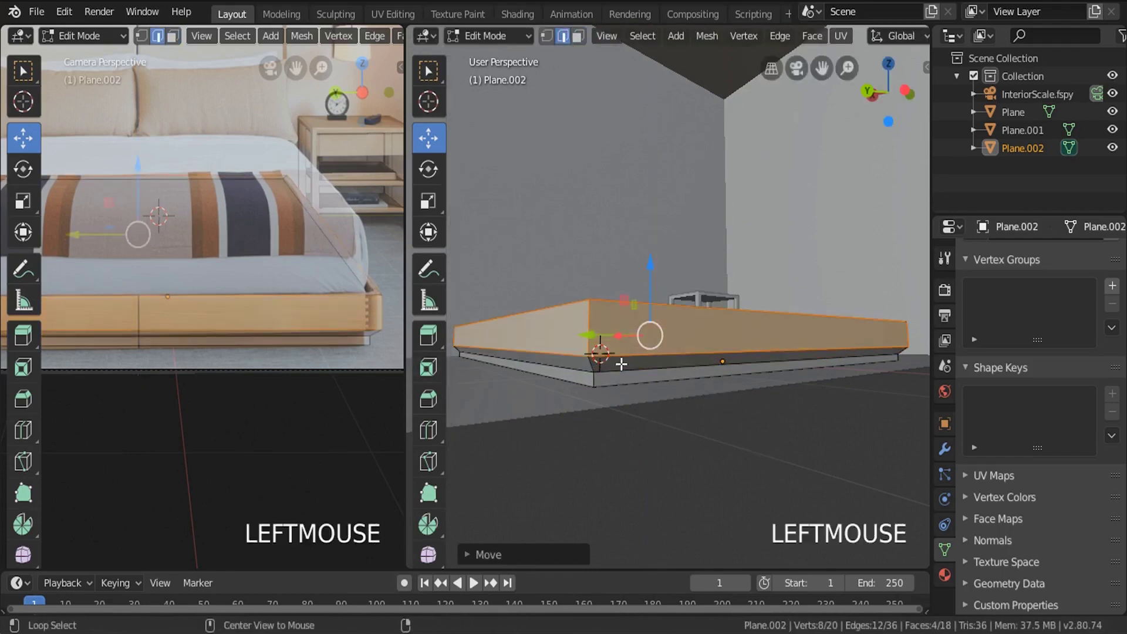
{"action": "left_click", "coordinate": [619, 359], "text": "alt"}
{"action": "left_click_drag", "start_coordinate": [647, 291], "coordinate": [649, 289]}
{"action": "key", "text": "Tab"}
{"action": "middle_click_drag", "start_coordinate": [649, 288], "coordinate": [622, 397]}
{"action": "scroll", "coordinate": [311, 251], "scroll_direction": "down", "scroll_amount": 3}
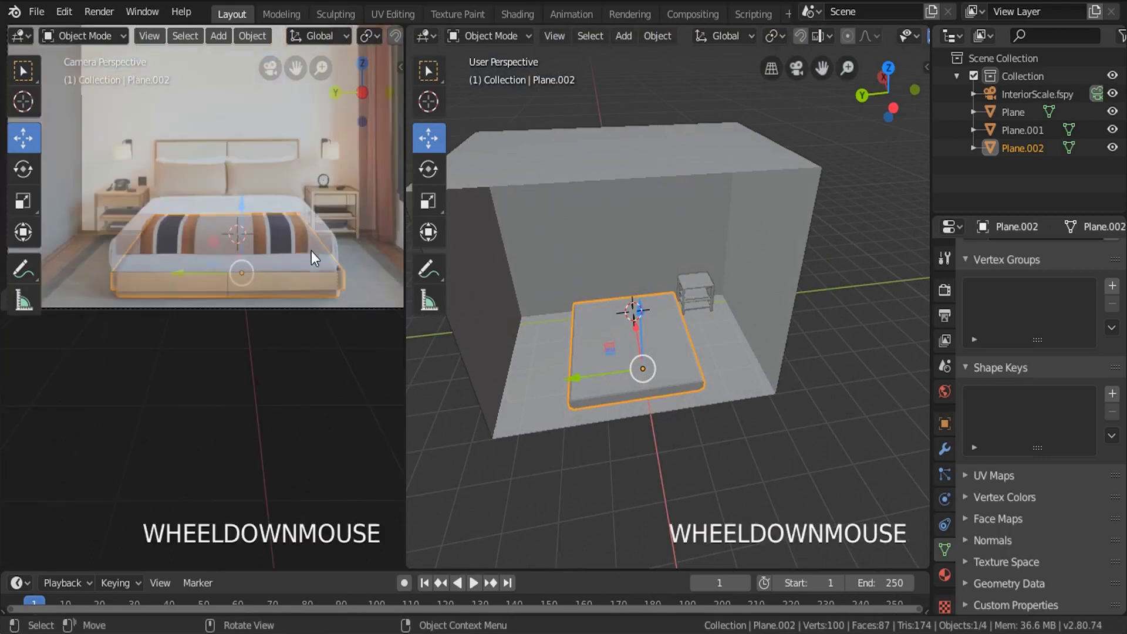
{"action": "middle_click_drag", "start_coordinate": [311, 251], "coordinate": [262, 325], "text": "shift"}
{"action": "middle_click_drag", "start_coordinate": [578, 328], "coordinate": [622, 319]}
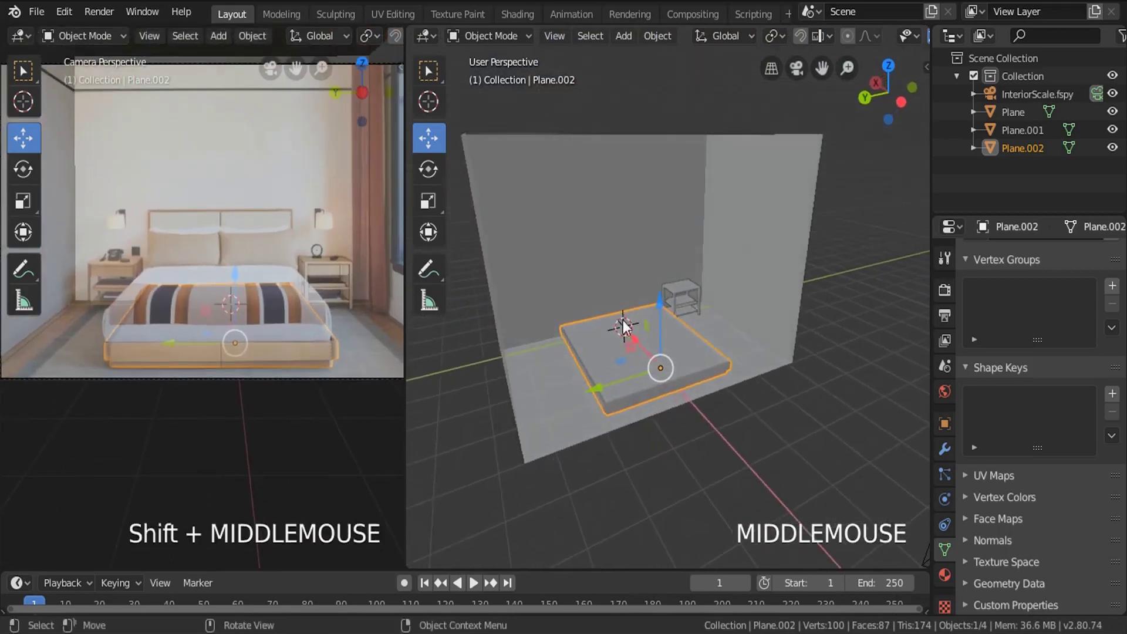
Duplicate the nightstand beside the bed and move the copy along Y to the bed's opposite side.
{"action": "scroll", "coordinate": [642, 361], "scroll_direction": "up", "scroll_amount": 3}
{"action": "middle_click_drag", "start_coordinate": [642, 361], "coordinate": [628, 351]}
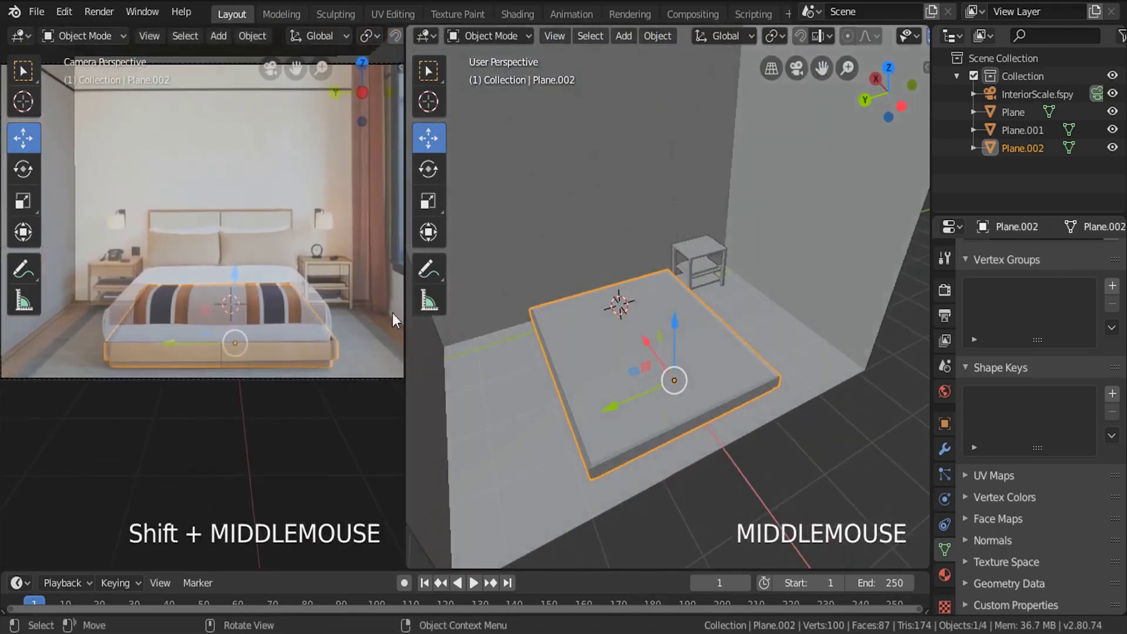
{"action": "left_click", "coordinate": [699, 255]}
{"action": "middle_click_drag", "start_coordinate": [700, 255], "coordinate": [696, 262], "text": "shift"}
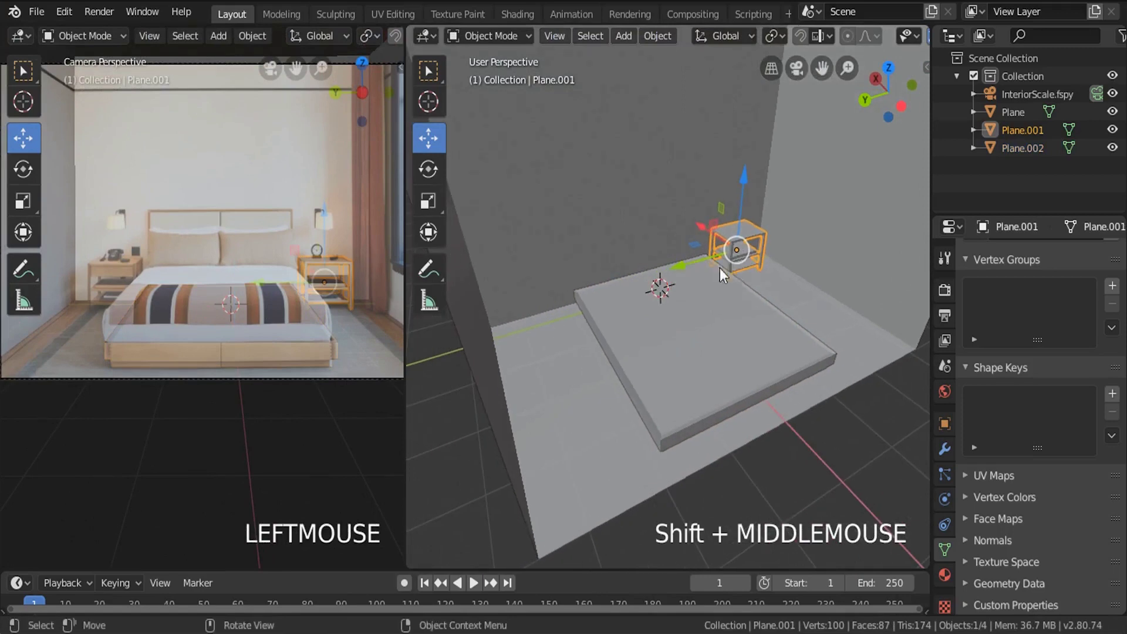
{"action": "key", "text": "shift+d"}
{"action": "right_click", "coordinate": [666, 265]}
{"action": "left_click_drag", "start_coordinate": [665, 266], "coordinate": [501, 350]}
Fine-tune the copied nightstand's position along Y to line up with the nightstand beside the telephone in the photo.
{"action": "scroll", "coordinate": [101, 242], "scroll_direction": "up", "scroll_amount": 4}
{"action": "middle_click_drag", "start_coordinate": [100, 242], "coordinate": [189, 276], "text": "shift"}
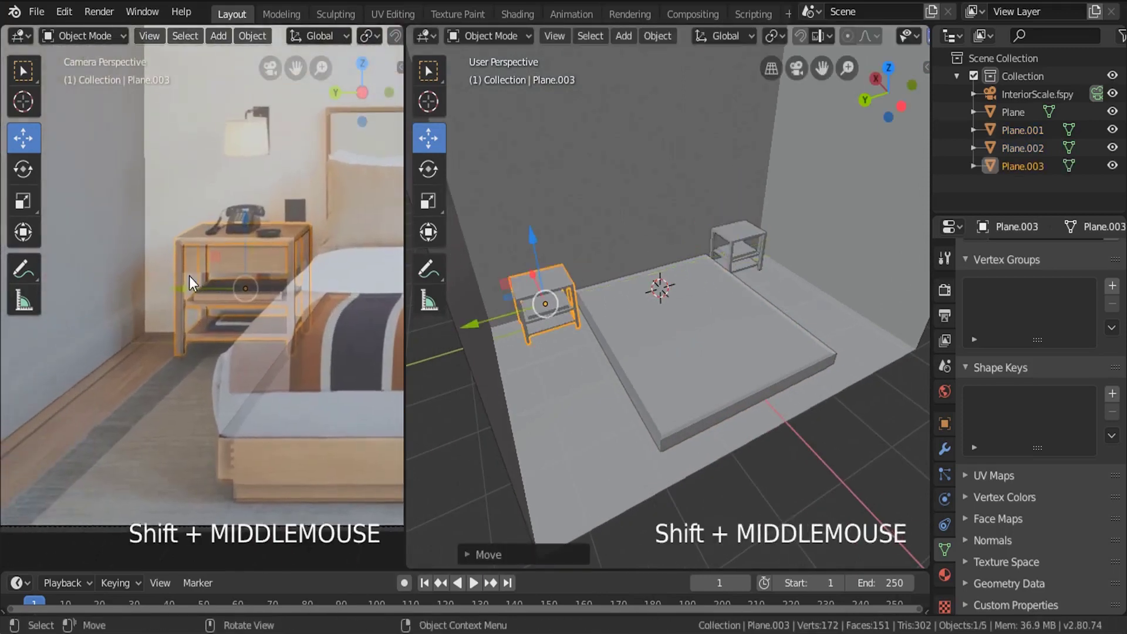
{"action": "scroll", "coordinate": [202, 300], "scroll_direction": "up", "scroll_amount": 3}
{"action": "left_click_drag", "start_coordinate": [202, 300], "coordinate": [247, 316]}
{"action": "scroll", "coordinate": [329, 311], "scroll_direction": "down", "scroll_amount": 3}
{"action": "middle_click_drag", "start_coordinate": [714, 364], "coordinate": [676, 325], "text": "shift"}
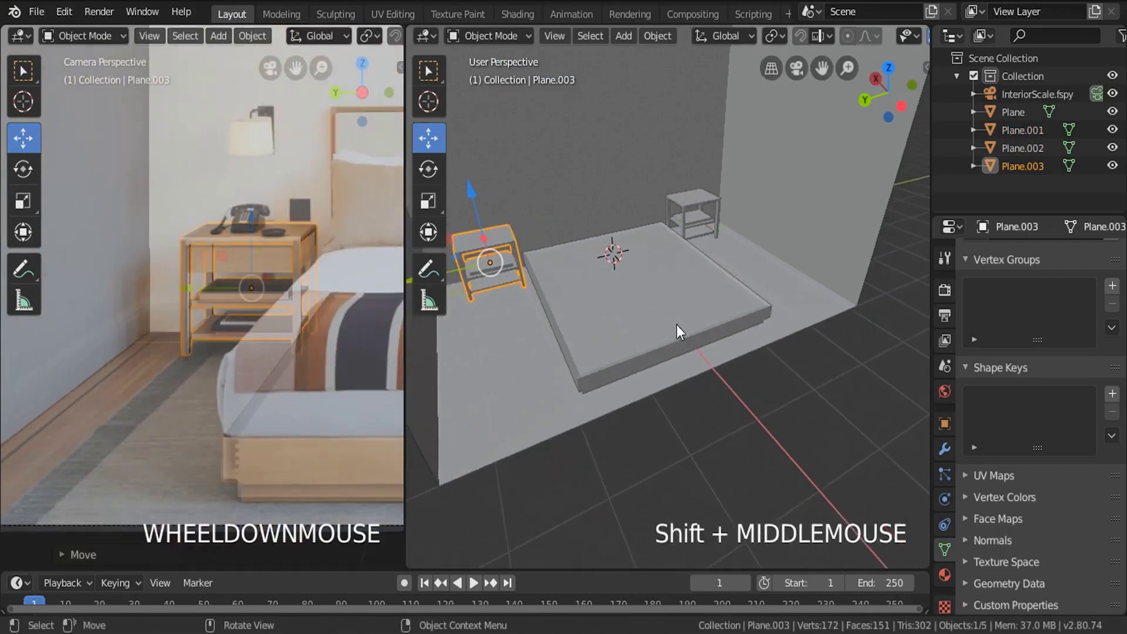
Duplicate the bed base's top face in place, separate the selection into its own object, and return to object mode.
{"action": "left_click", "coordinate": [661, 315]}
{"action": "scroll", "coordinate": [295, 303], "scroll_direction": "down", "scroll_amount": 3}
{"action": "middle_click_drag", "start_coordinate": [294, 303], "coordinate": [166, 283], "text": "shift"}
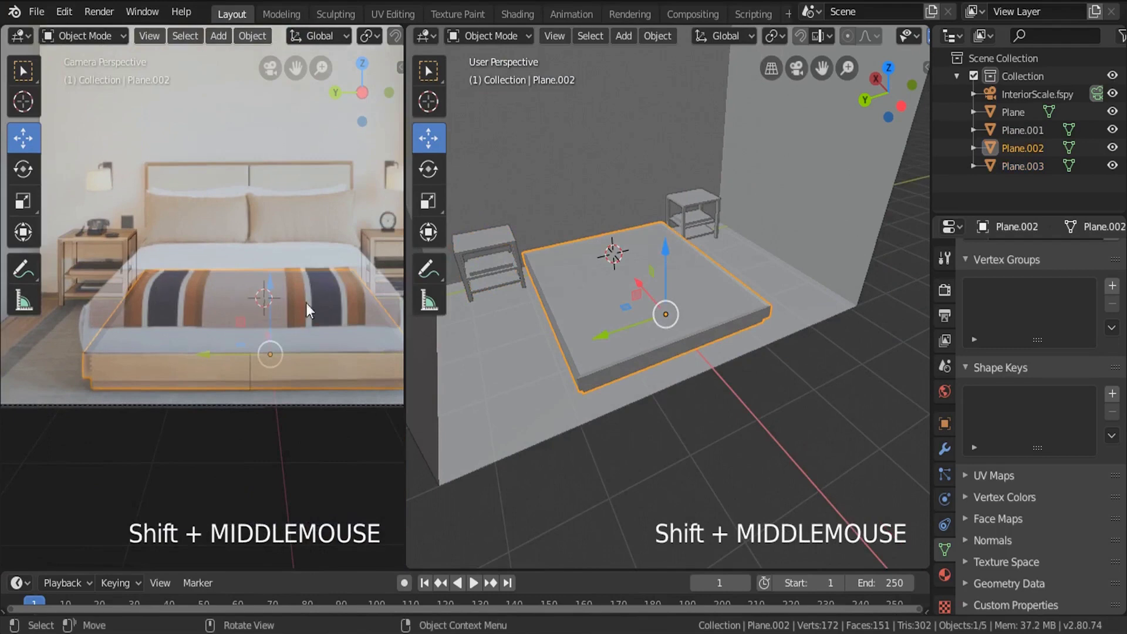
{"action": "middle_click_drag", "start_coordinate": [653, 328], "coordinate": [629, 337]}
{"action": "key", "text": "Tab"}
{"action": "scroll", "coordinate": [628, 336], "scroll_direction": "up", "scroll_amount": 3}
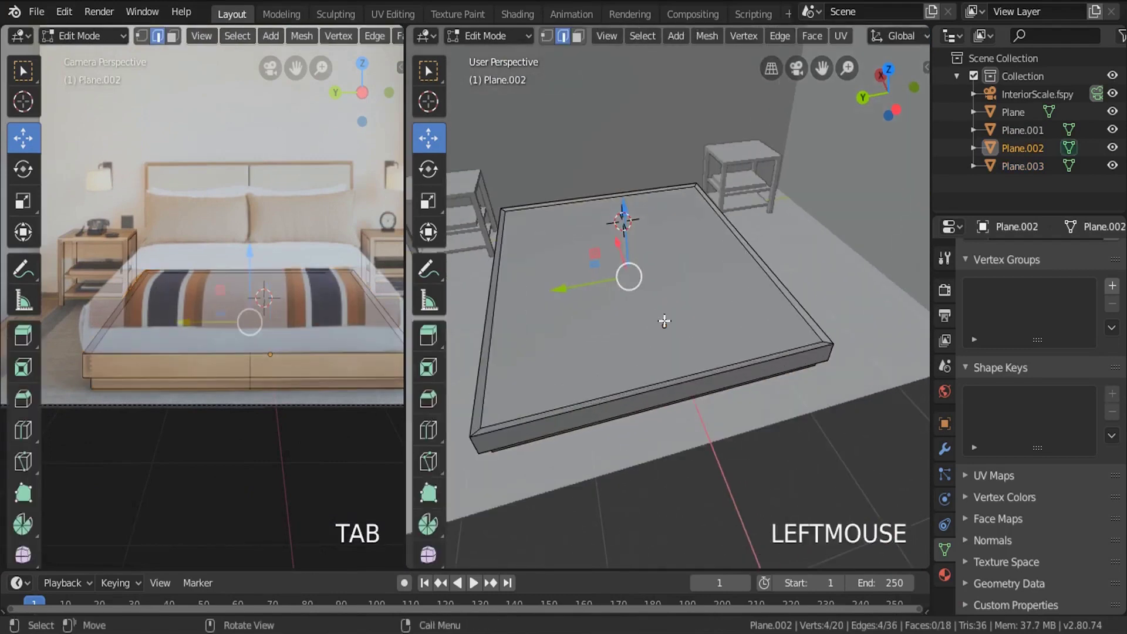
{"action": "left_click", "coordinate": [704, 373]}
{"action": "left_click", "coordinate": [578, 36]}
{"action": "left_click", "coordinate": [657, 276]}
{"action": "middle_click_drag", "start_coordinate": [657, 276], "coordinate": [679, 287]}
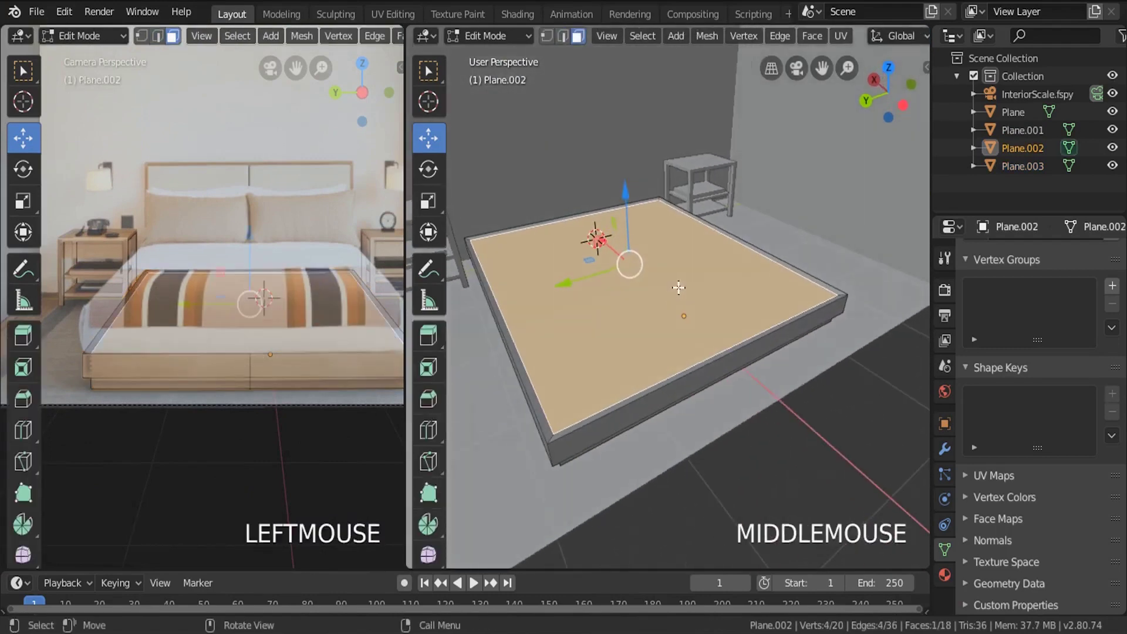
{"action": "key", "text": "shift+d"}
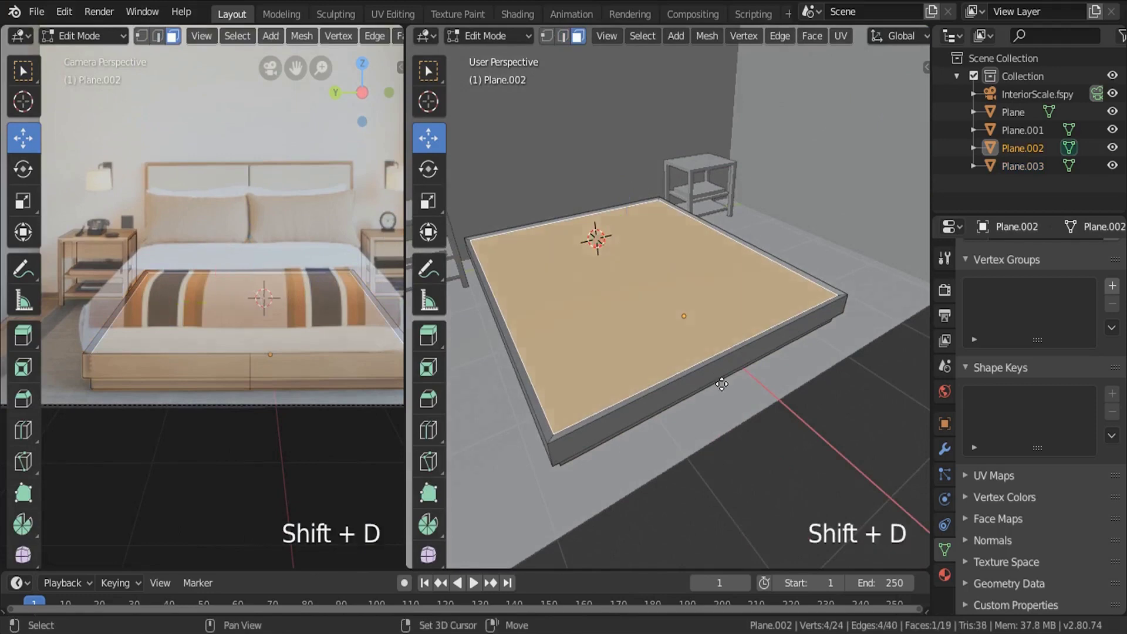
{"action": "right_click", "coordinate": [744, 360]}
{"action": "key", "text": "p"}
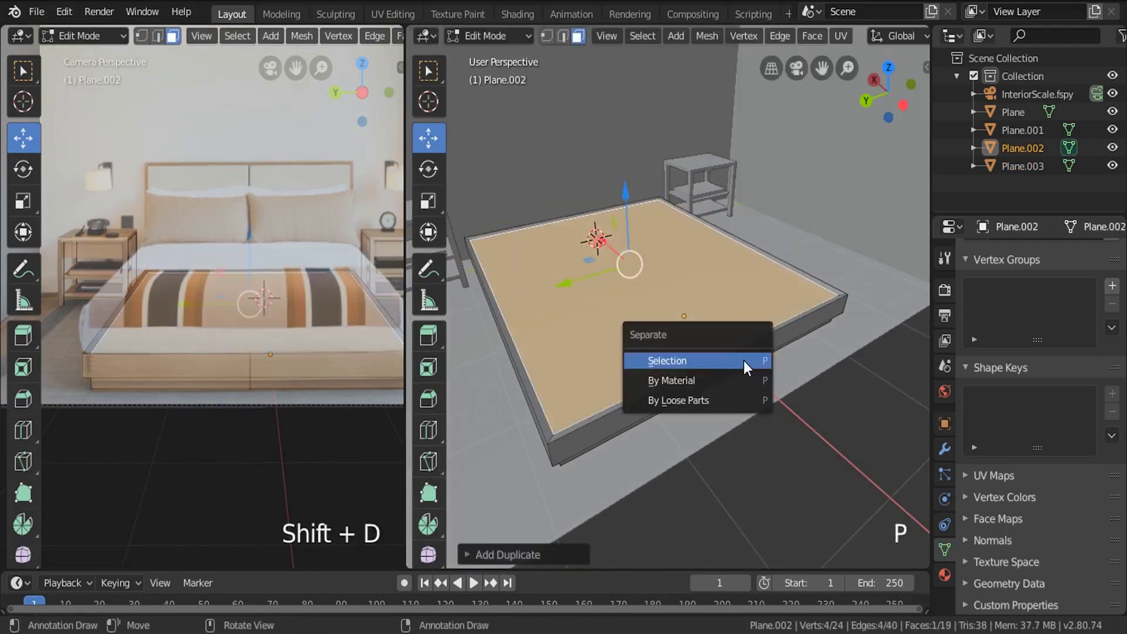
{"action": "left_click", "coordinate": [742, 361]}
{"action": "key", "text": "Tab"}
Try to select the separated top plane on its own in the room view.
{"action": "left_click", "coordinate": [730, 303]}
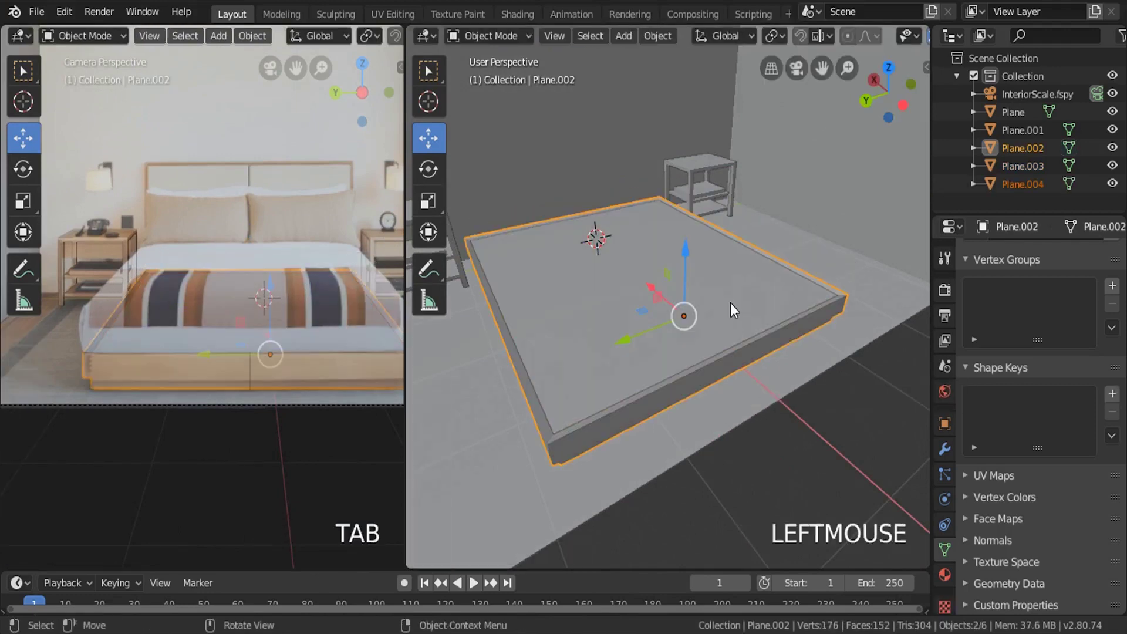
{"action": "key", "text": "Tab"}
{"action": "key", "text": "Tab"}
{"action": "left_click", "coordinate": [752, 283]}
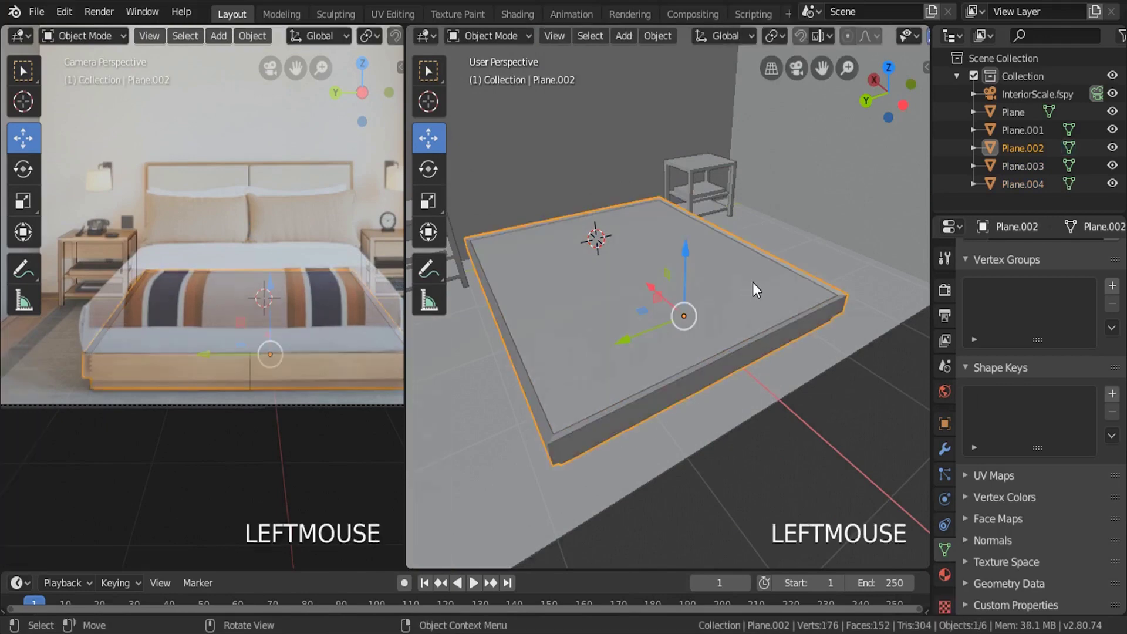
{"action": "scroll", "coordinate": [638, 276], "scroll_direction": "up", "scroll_amount": 2}
{"action": "left_click_drag", "start_coordinate": [698, 269], "coordinate": [591, 259]}
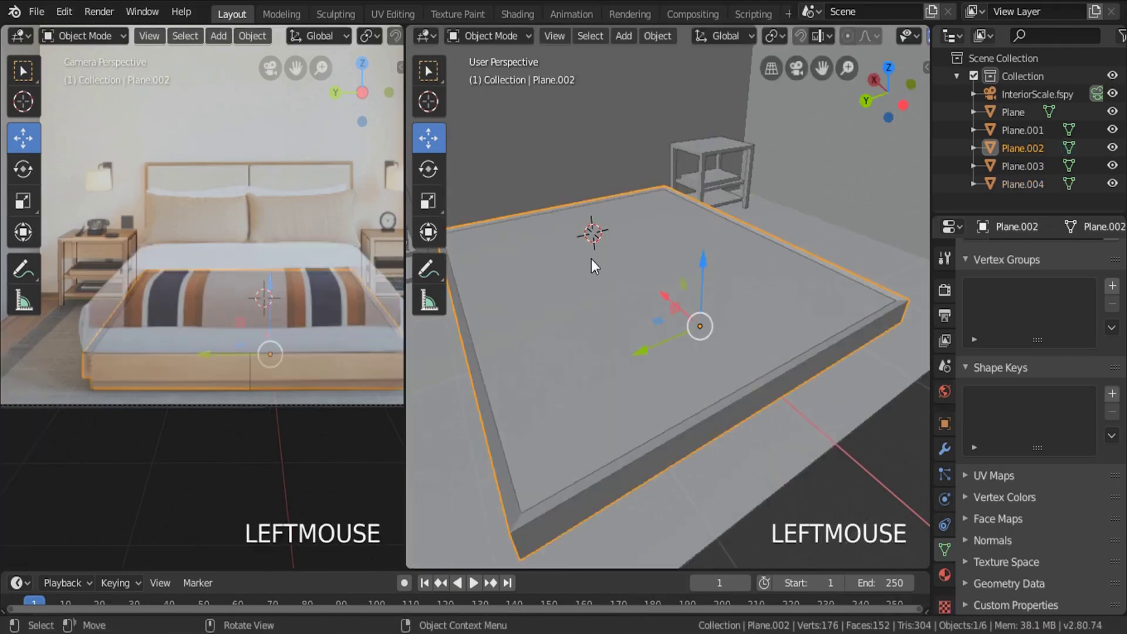
{"action": "scroll", "coordinate": [698, 280], "scroll_direction": "down", "scroll_amount": 2}
Select the separated plane, Plane.004, and extrude its whole face upward to the mattress height in the photo.
{"action": "left_click", "coordinate": [1027, 167]}
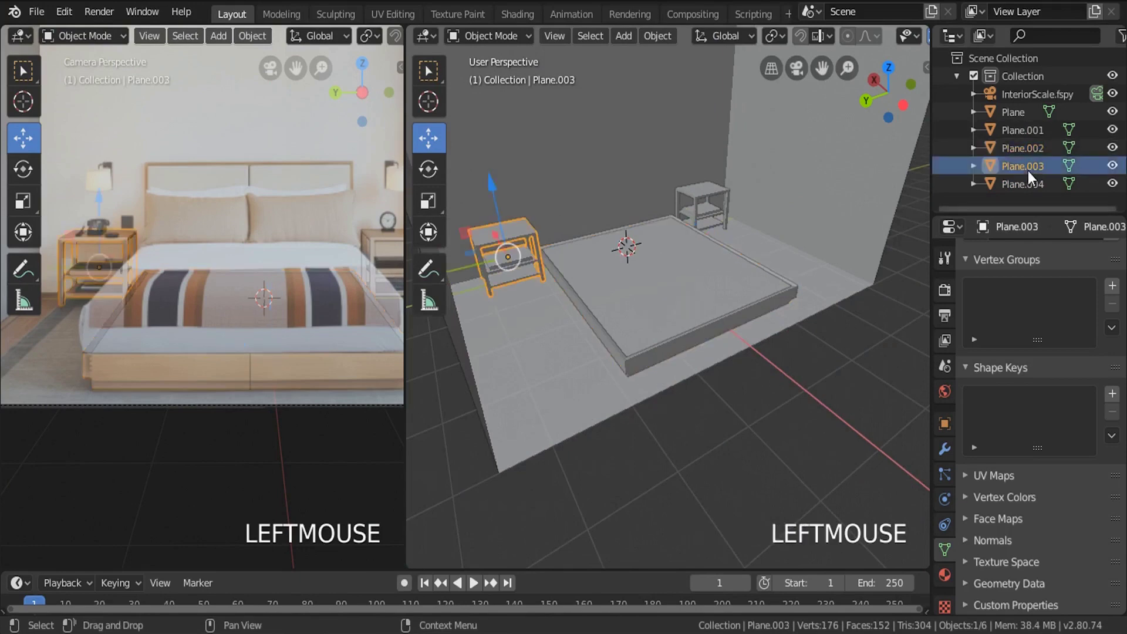
{"action": "left_click", "coordinate": [1018, 180]}
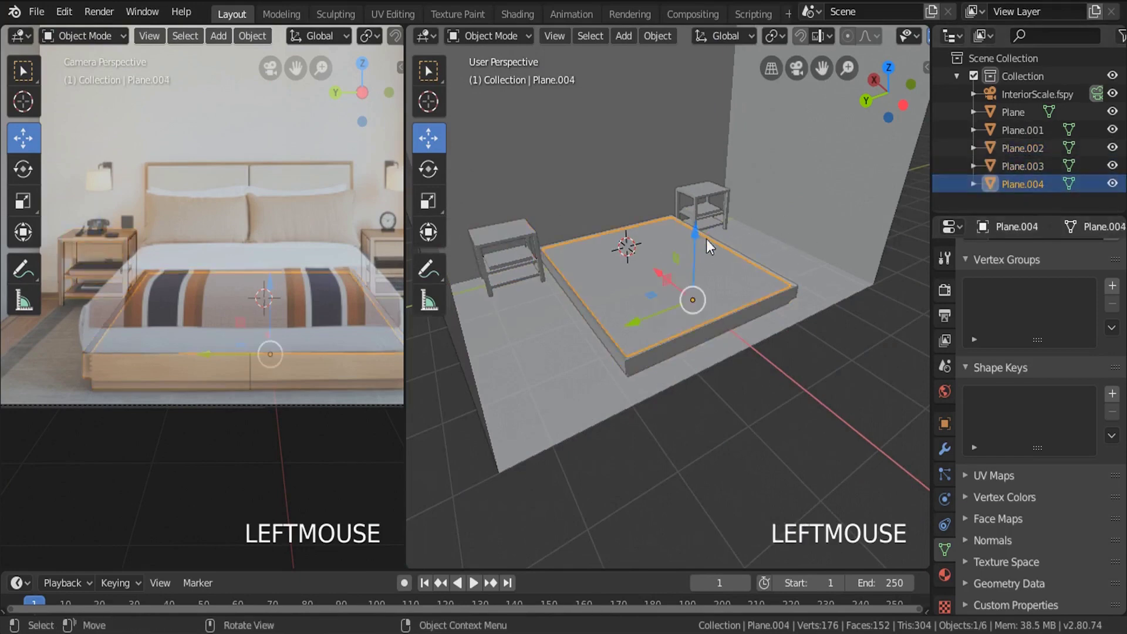
{"action": "left_click_drag", "start_coordinate": [706, 239], "coordinate": [701, 147]}
{"action": "right_click", "coordinate": [690, 258]}
{"action": "key", "text": "Tab"}
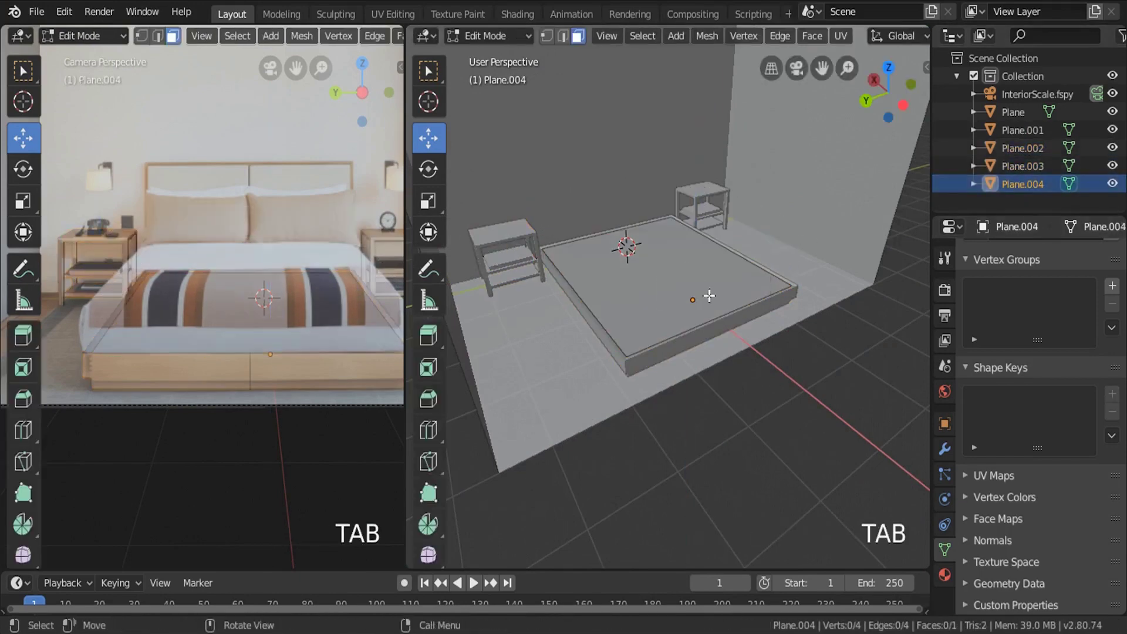
{"action": "key", "text": "a"}
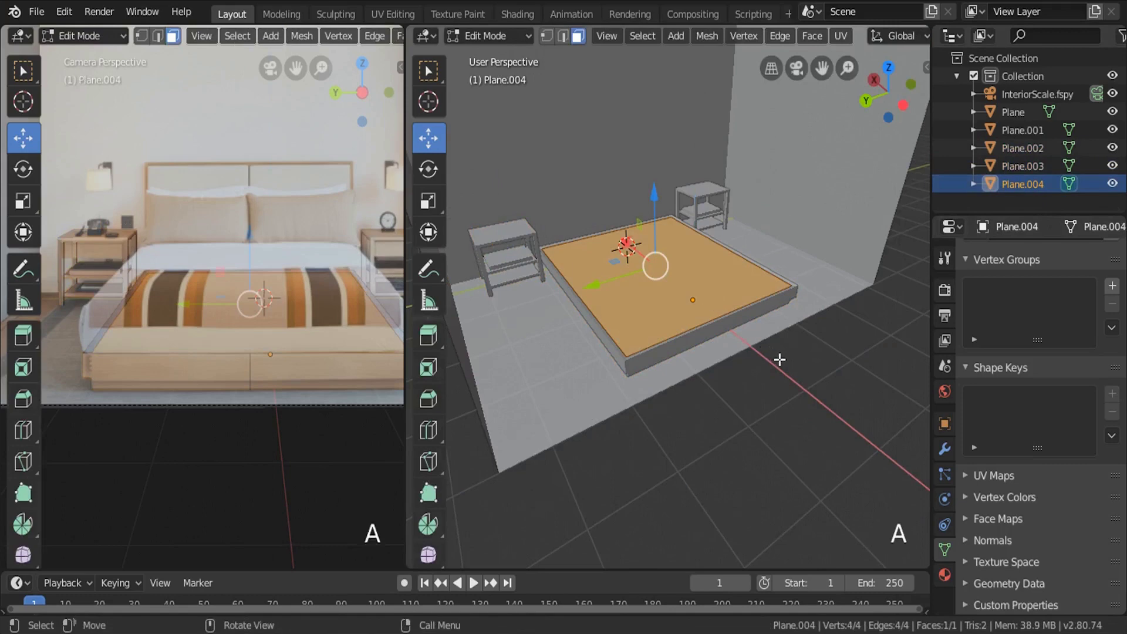
{"action": "key", "text": "e"}
{"action": "left_click", "coordinate": [800, 332]}
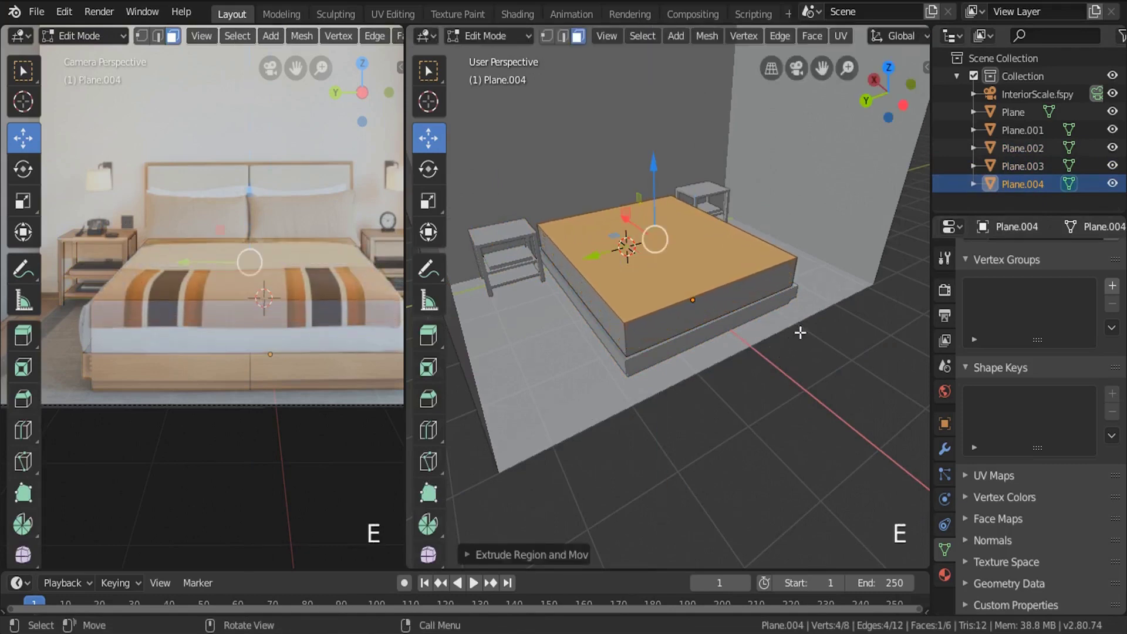
Add two horizontal loop cuts around the mattress sides and scale them outward to about 1.03, excluding Z.
{"action": "middle_click_drag", "start_coordinate": [663, 308], "coordinate": [630, 288]}
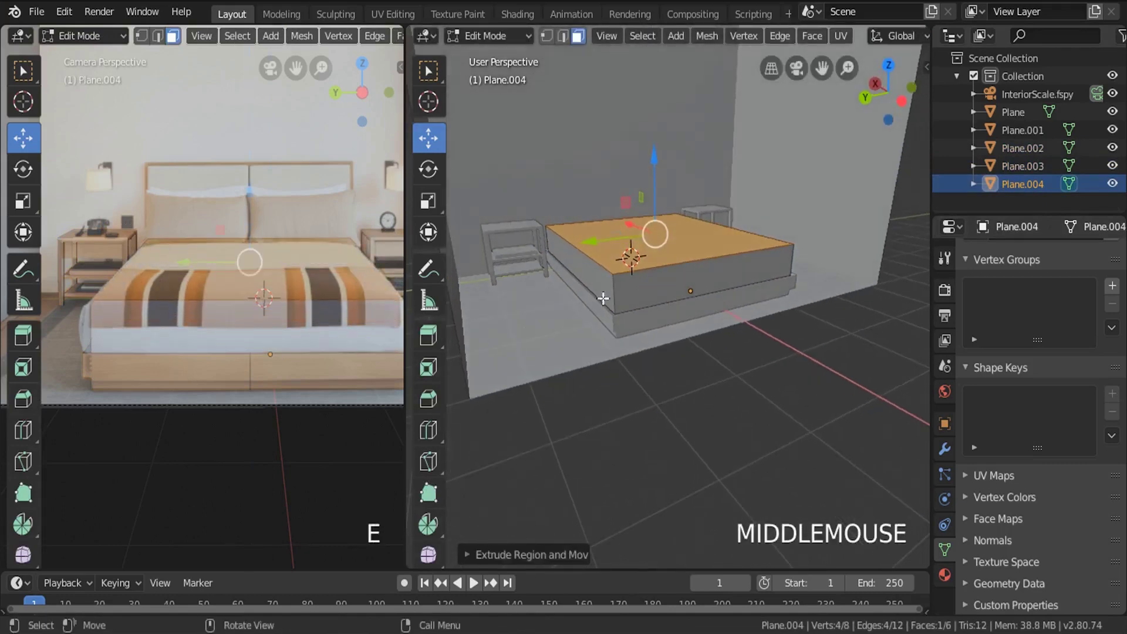
{"action": "scroll", "coordinate": [601, 303], "scroll_direction": "up", "scroll_amount": 2}
{"action": "key", "text": "ctrl+r"}
{"action": "scroll", "coordinate": [598, 311], "scroll_direction": "up", "scroll_amount": 1}
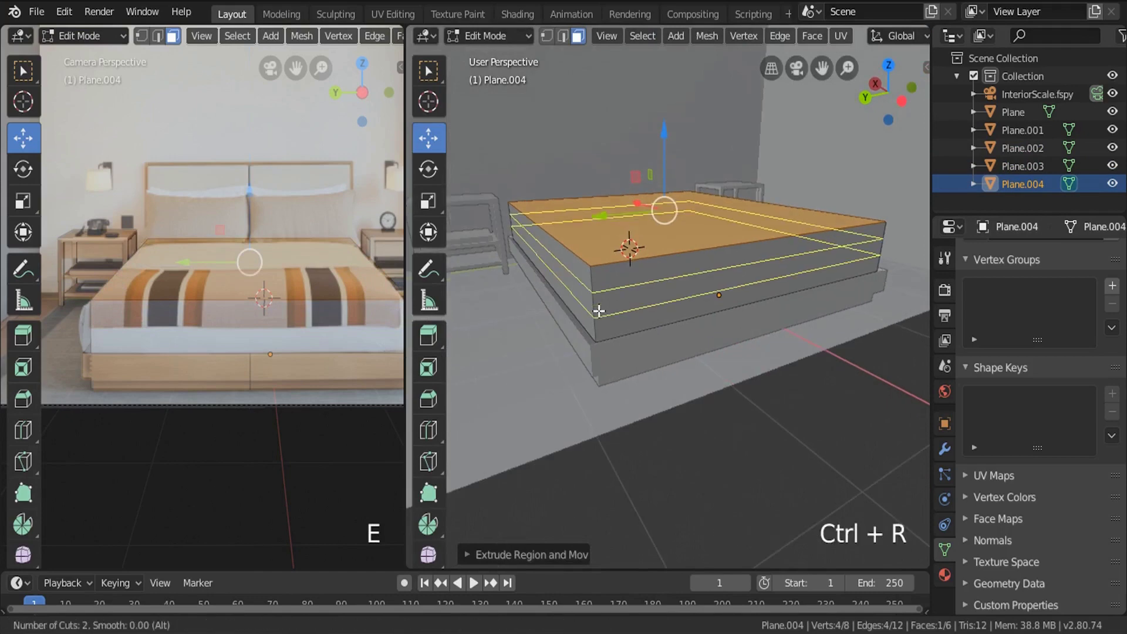
{"action": "left_click", "coordinate": [598, 311]}
{"action": "key", "text": "s"}
{"action": "key", "text": "shift+z"}
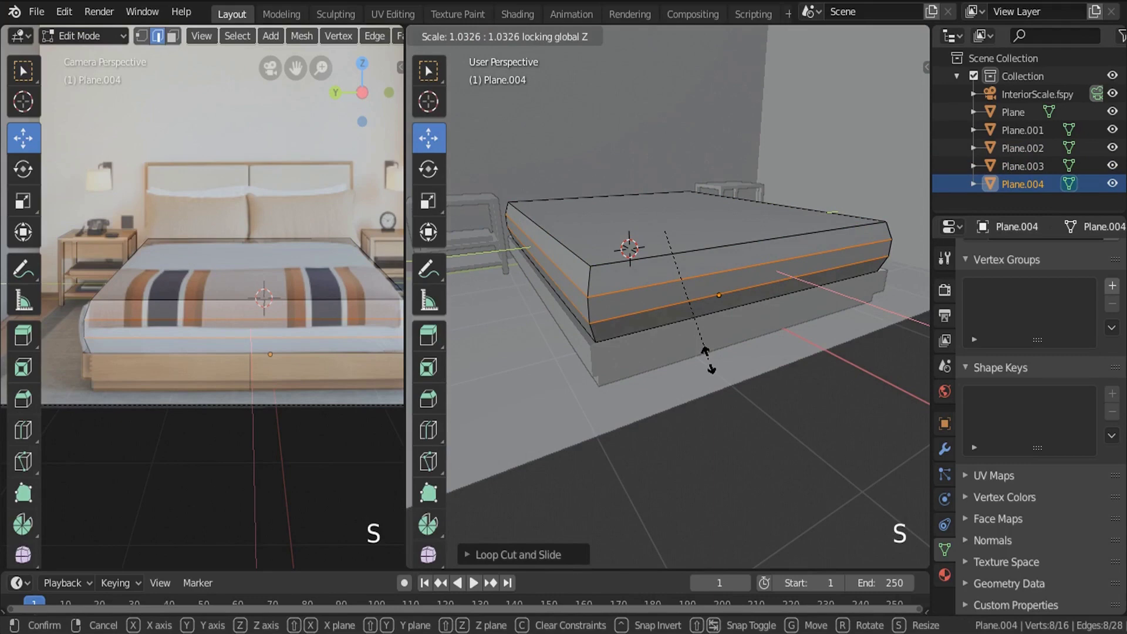
{"action": "left_click", "coordinate": [710, 363]}
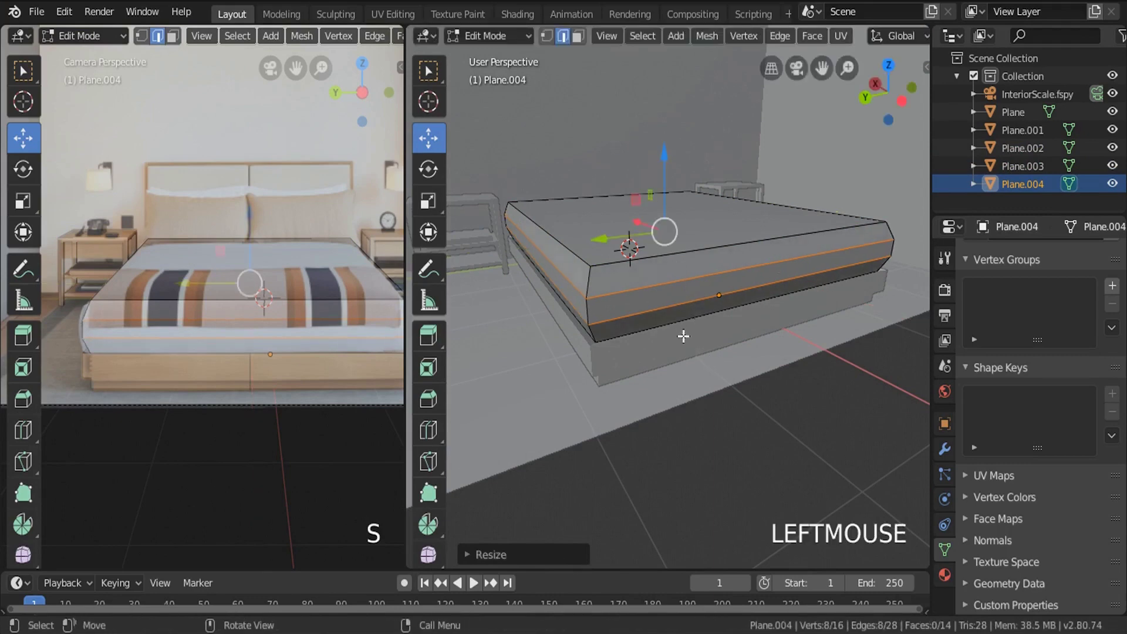
Flatten the entire mattress slightly along Z, lower it a little toward the bed base, and leave edit mode.
{"action": "key", "text": "a"}
{"action": "key", "text": "s"}
{"action": "key", "text": "z"}
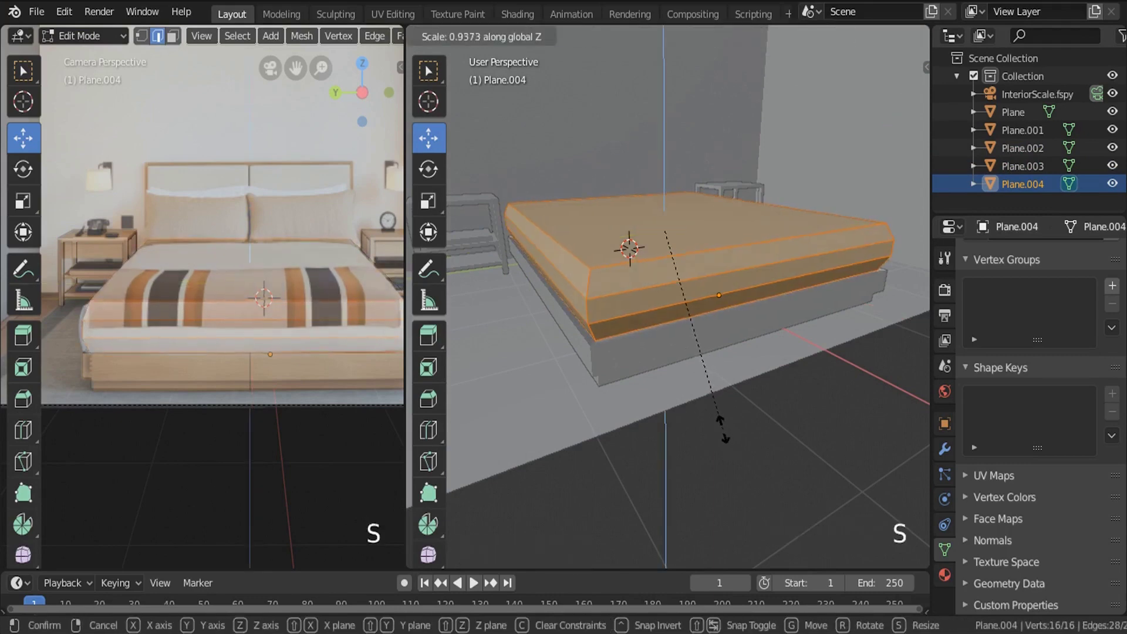
{"action": "left_click", "coordinate": [715, 416]}
{"action": "left_click_drag", "start_coordinate": [659, 174], "coordinate": [663, 179]}
{"action": "key", "text": "Tab"}
{"action": "scroll", "coordinate": [615, 256], "scroll_direction": "down", "scroll_amount": 3}
{"action": "middle_click_drag", "start_coordinate": [615, 256], "coordinate": [647, 323]}
{"action": "scroll", "coordinate": [632, 283], "scroll_direction": "down", "scroll_amount": 3}
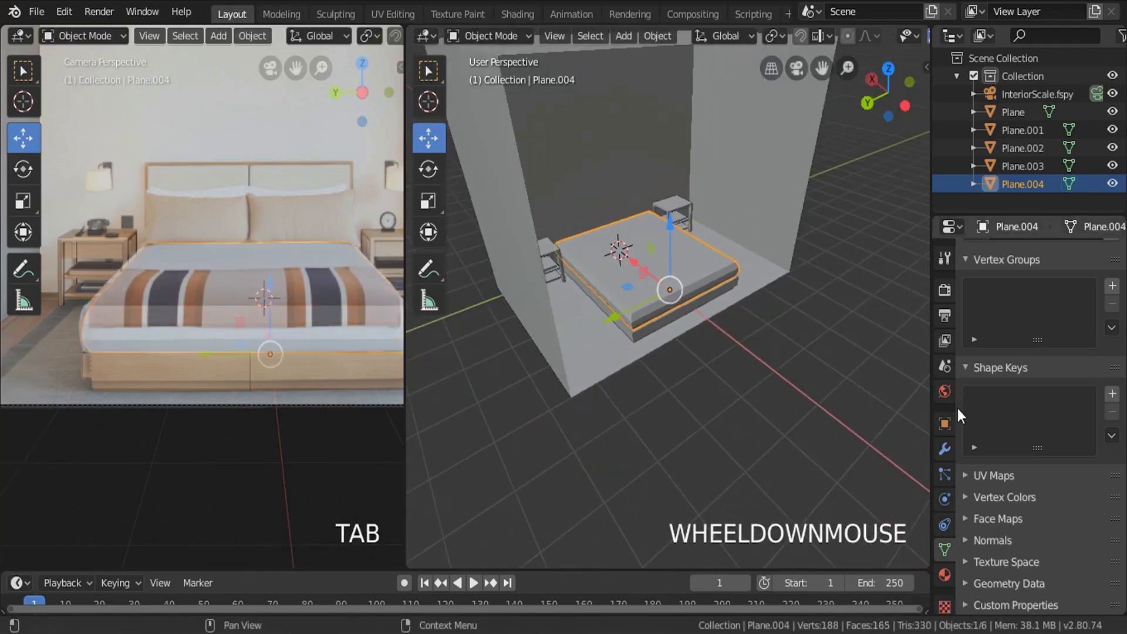
Add a Subdivision Surface modifier to the mattress.
{"action": "left_click", "coordinate": [944, 451]}
{"action": "left_click", "coordinate": [1007, 256]}
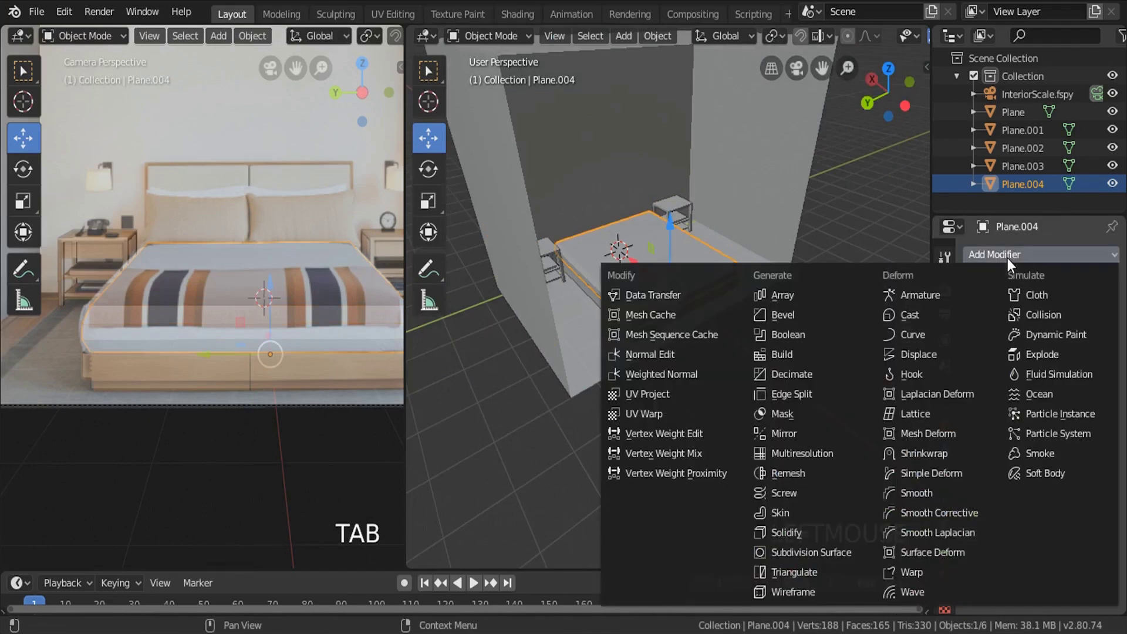
{"action": "left_click", "coordinate": [811, 550]}
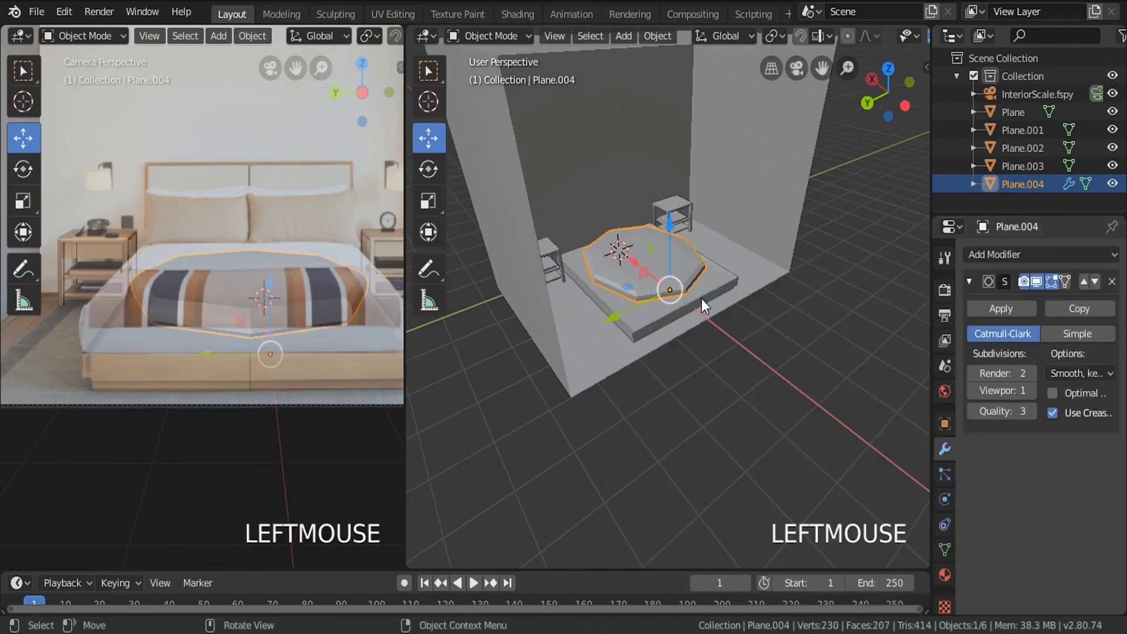
Reopen the mattress for editing and add a lengthwise loop cut close to each of its two long sides.
{"action": "scroll", "coordinate": [687, 291], "scroll_direction": "up", "scroll_amount": 2}
{"action": "key", "text": "Tab"}
{"action": "scroll", "coordinate": [668, 282], "scroll_direction": "up", "scroll_amount": 2}
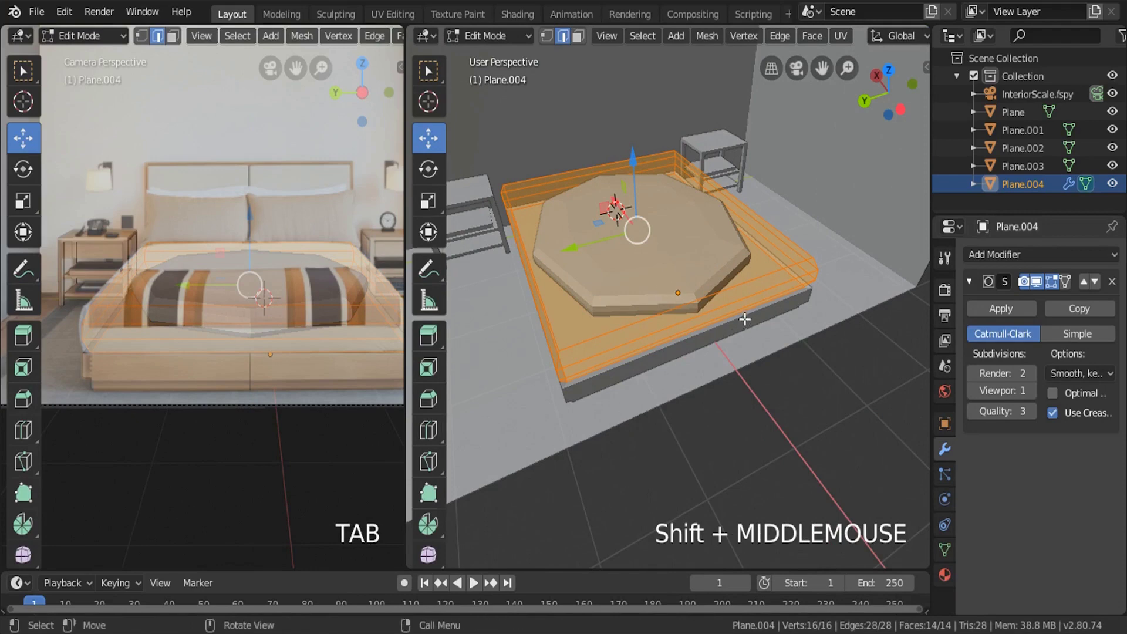
{"action": "key", "text": "ctrl+r"}
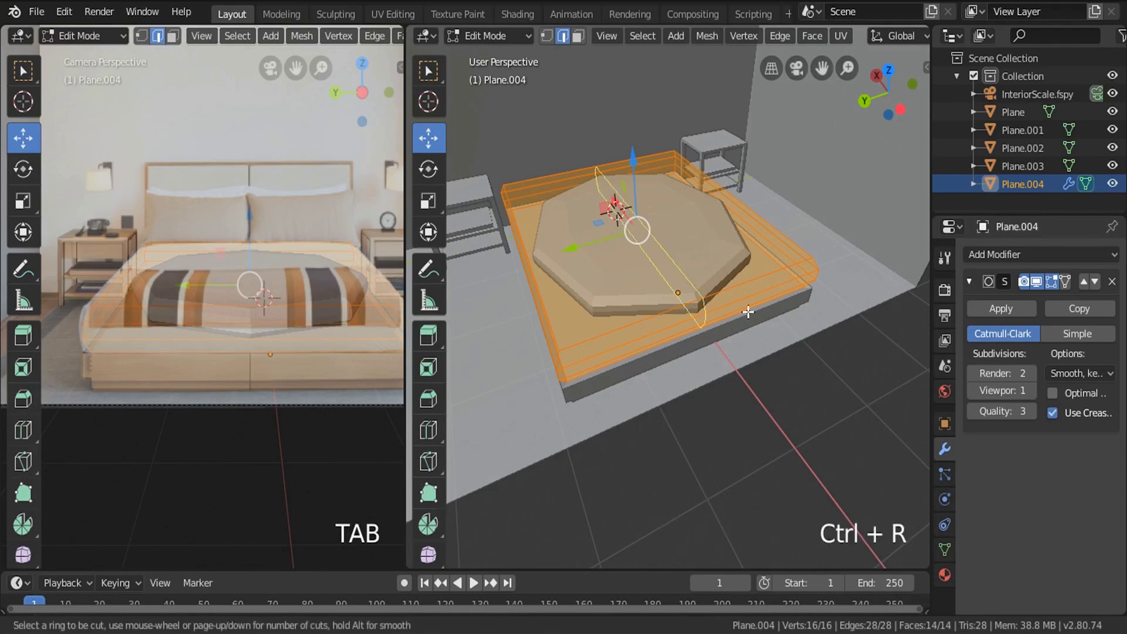
{"action": "left_click", "coordinate": [748, 312]}
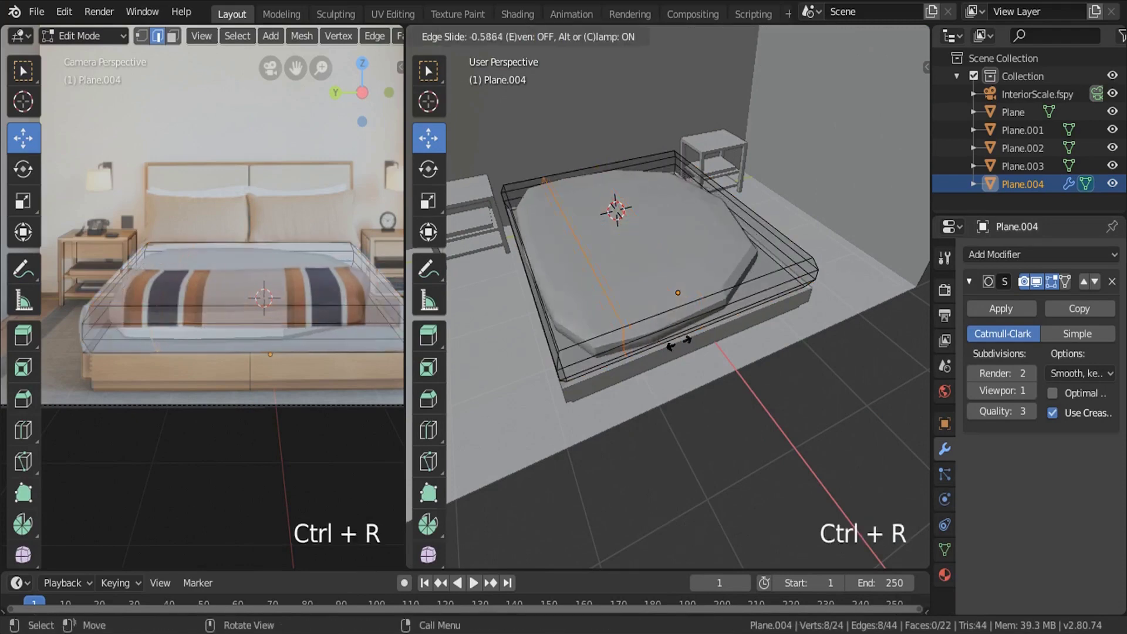
{"action": "left_click", "coordinate": [637, 370]}
{"action": "key", "text": "ctrl+r"}
{"action": "left_click", "coordinate": [722, 338]}
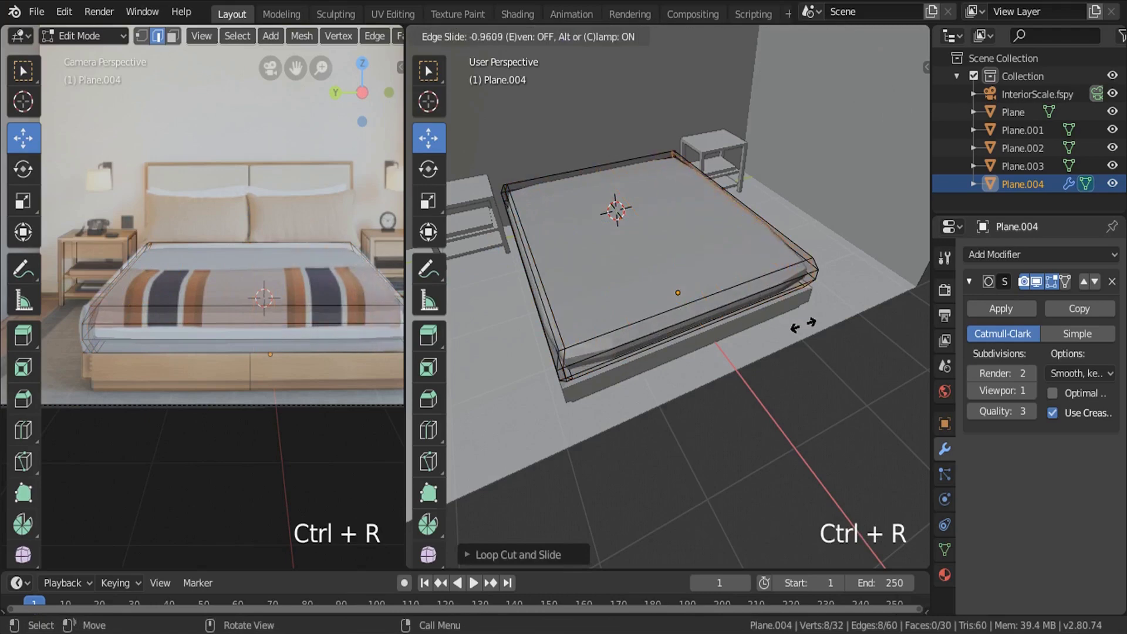
{"action": "left_click", "coordinate": [804, 330]}
Add a crosswise loop cut close to the mattress's foot end and another close to its head end.
{"action": "middle_click_drag", "start_coordinate": [724, 201], "coordinate": [697, 185]}
{"action": "key", "text": "ctrl+r"}
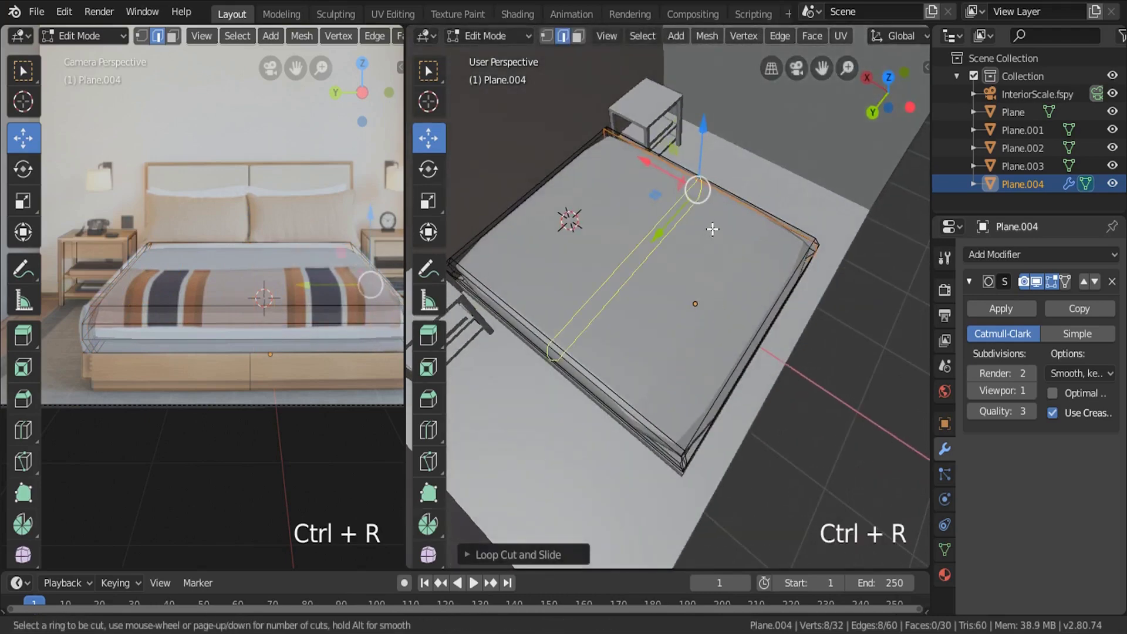
{"action": "left_click", "coordinate": [697, 186]}
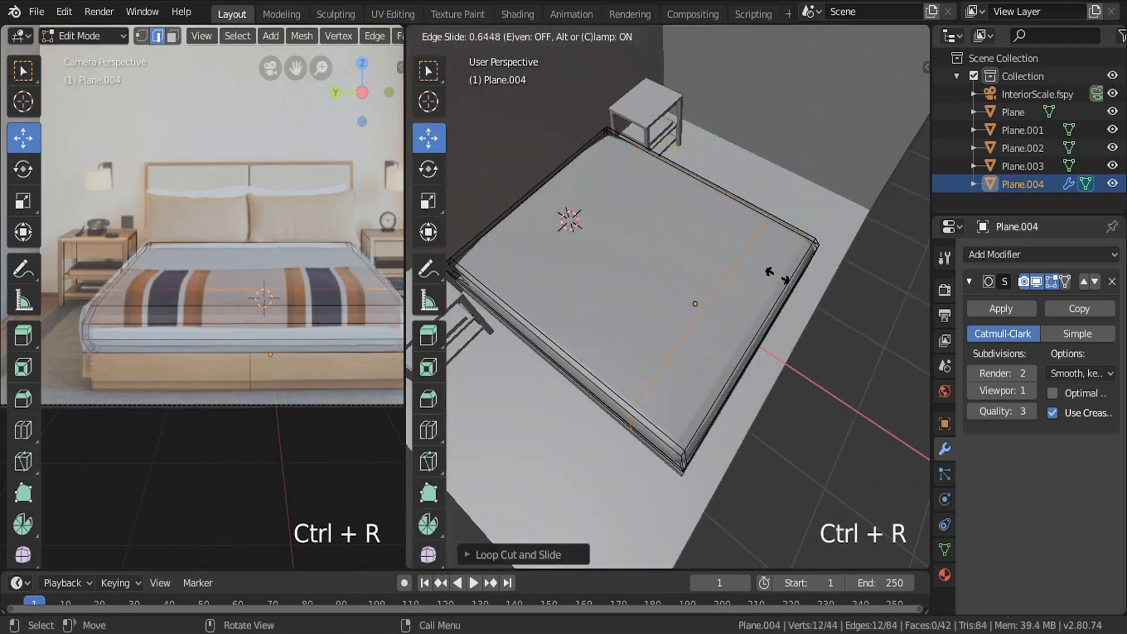
{"action": "left_click", "coordinate": [801, 299]}
{"action": "key", "text": "ctrl+r"}
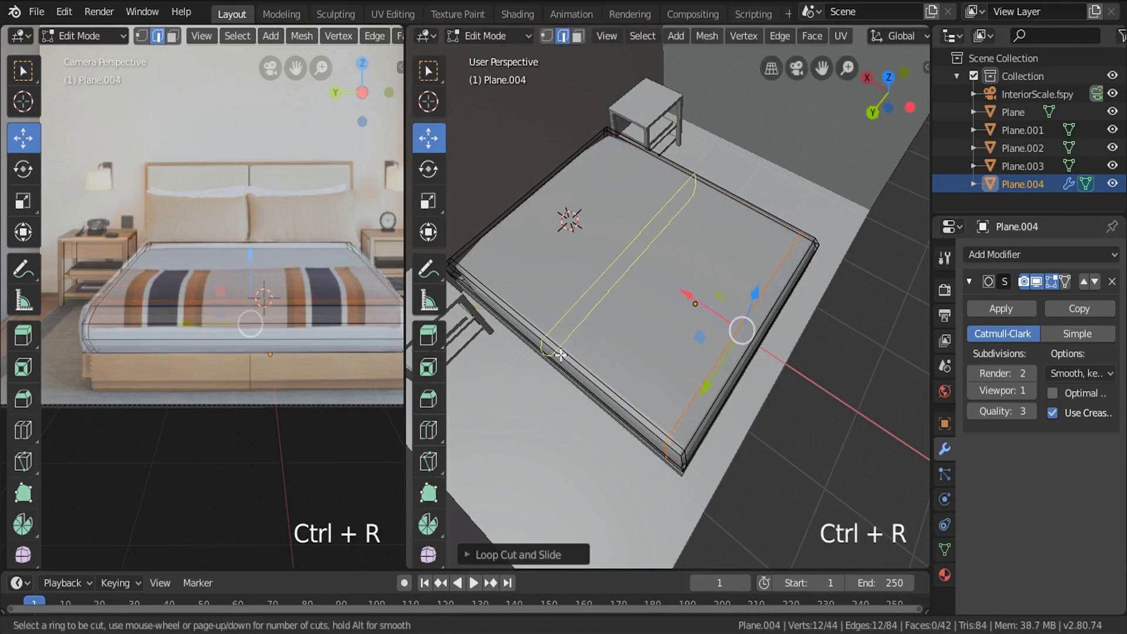
{"action": "left_click", "coordinate": [560, 354]}
{"action": "left_click", "coordinate": [457, 302]}
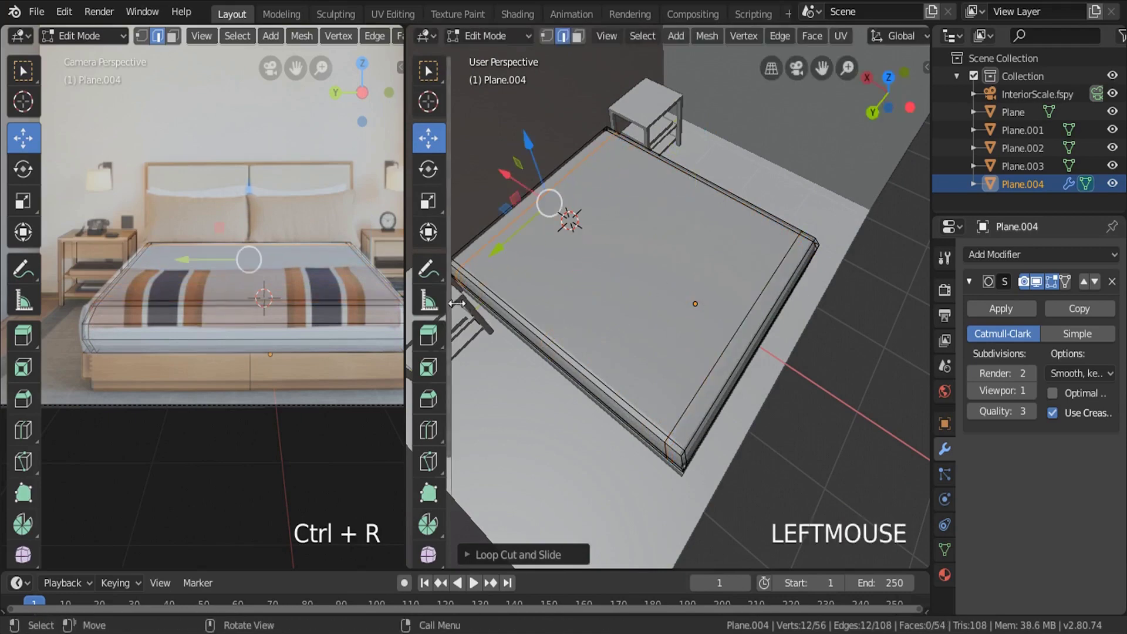
Slide the mattress's lengthwise edge loop near one long side slightly inward from the edge, and leave edit mode.
{"action": "middle_click_drag", "start_coordinate": [457, 302], "coordinate": [621, 302]}
{"action": "scroll", "coordinate": [621, 303], "scroll_direction": "up", "scroll_amount": 4}
{"action": "left_click", "coordinate": [621, 303], "text": "alt"}
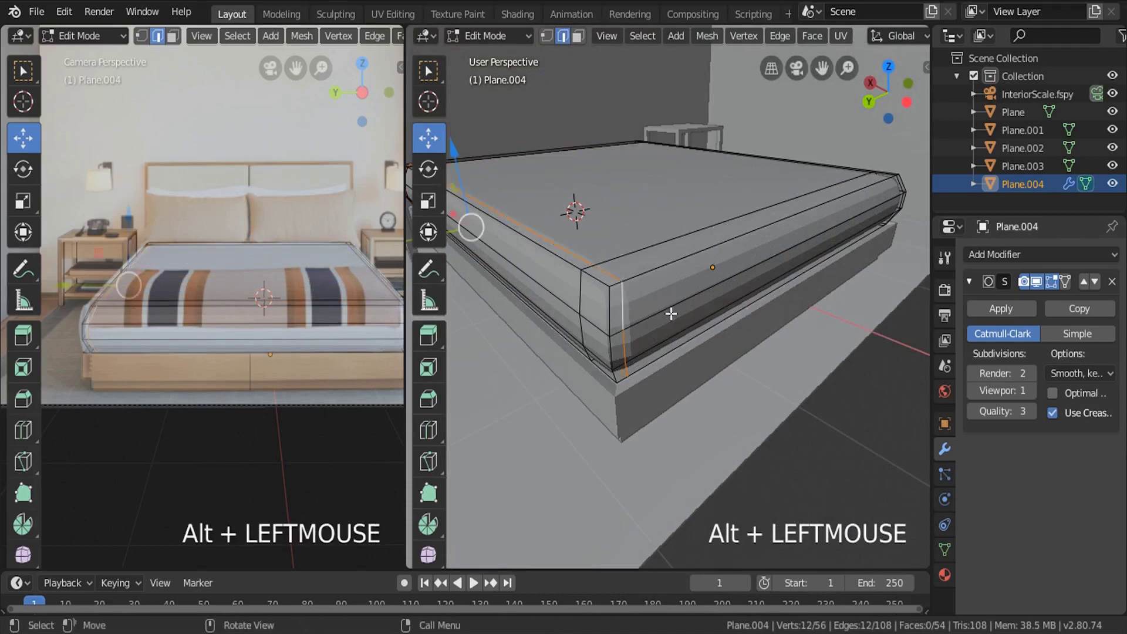
{"action": "key", "text": "g"}
{"action": "key", "text": "g"}
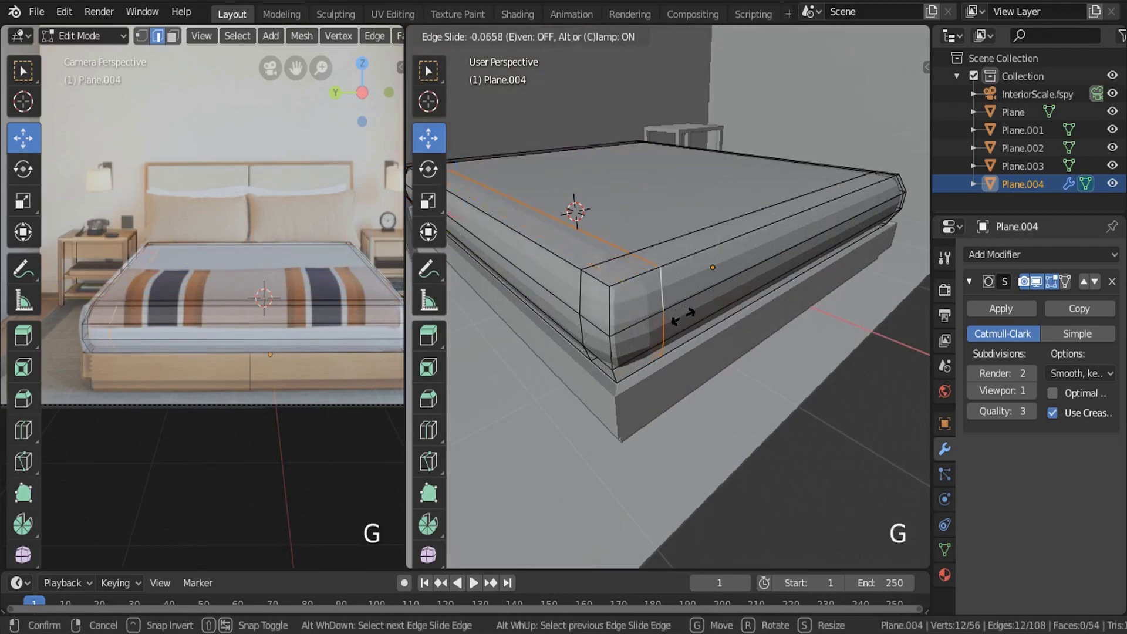
{"action": "left_click", "coordinate": [682, 317]}
{"action": "scroll", "coordinate": [673, 304], "scroll_direction": "down", "scroll_amount": 4}
{"action": "key", "text": "Tab"}
{"action": "middle_click_drag", "start_coordinate": [674, 304], "coordinate": [575, 295]}
{"action": "scroll", "coordinate": [733, 265], "scroll_direction": "up", "scroll_amount": 4}
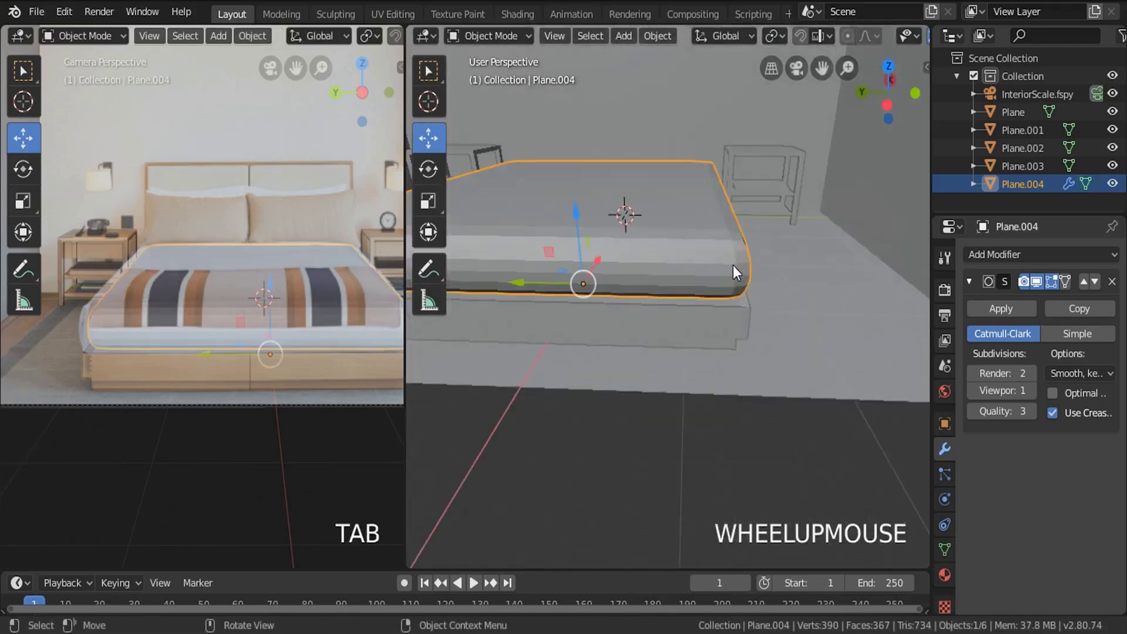
Reopen the mattress, adjust the lengthwise edge loop near its opposite long side with an edge slide, and leave edit mode.
{"action": "key", "text": "Tab"}
{"action": "left_click", "coordinate": [711, 245], "text": "alt"}
{"action": "key", "text": "g"}
{"action": "key", "text": "g"}
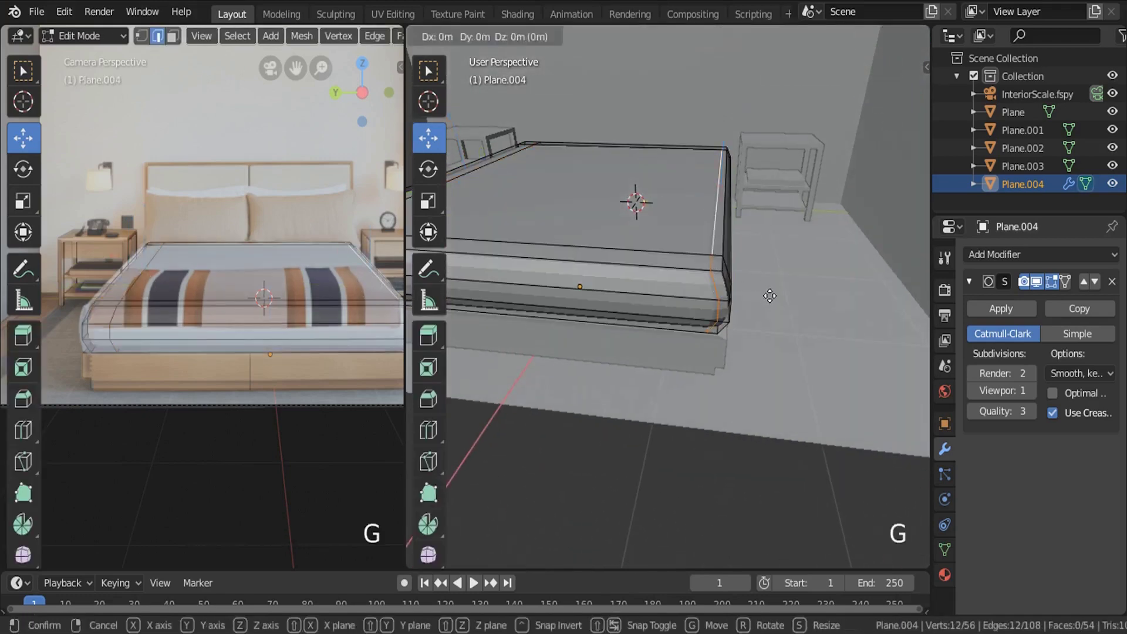
{"action": "left_click", "coordinate": [756, 298]}
{"action": "key", "text": "Tab"}
{"action": "mouse_move", "coordinate": [699, 270]}
{"action": "middle_mouse_down"}
{"action": "mouse_move", "coordinate": [764, 273]}
{"action": "mouse_move", "coordinate": [758, 244]}
{"action": "mouse_move", "coordinate": [717, 270]}
{"action": "middle_mouse_up"}
{"action": "scroll", "coordinate": [728, 272], "scroll_direction": "down", "scroll_amount": 3}
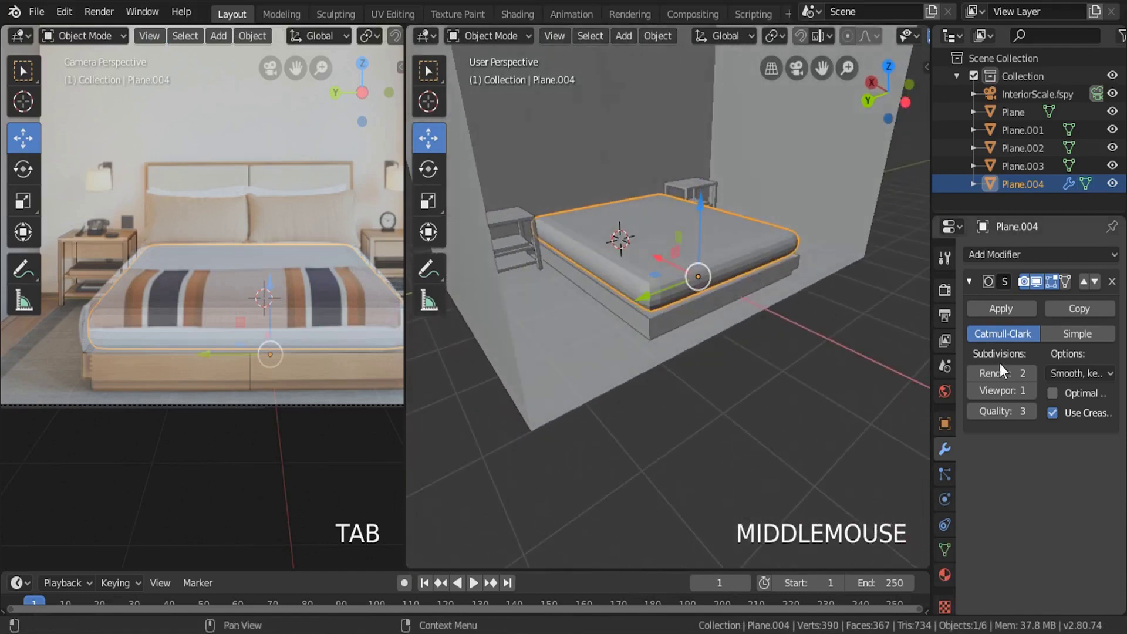
Set the mattress's viewport subdivision level to 2, apply smooth shading, and clear the selection.
{"action": "left_click", "coordinate": [1030, 390]}
{"action": "scroll", "coordinate": [699, 296], "scroll_direction": "up", "scroll_amount": 2}
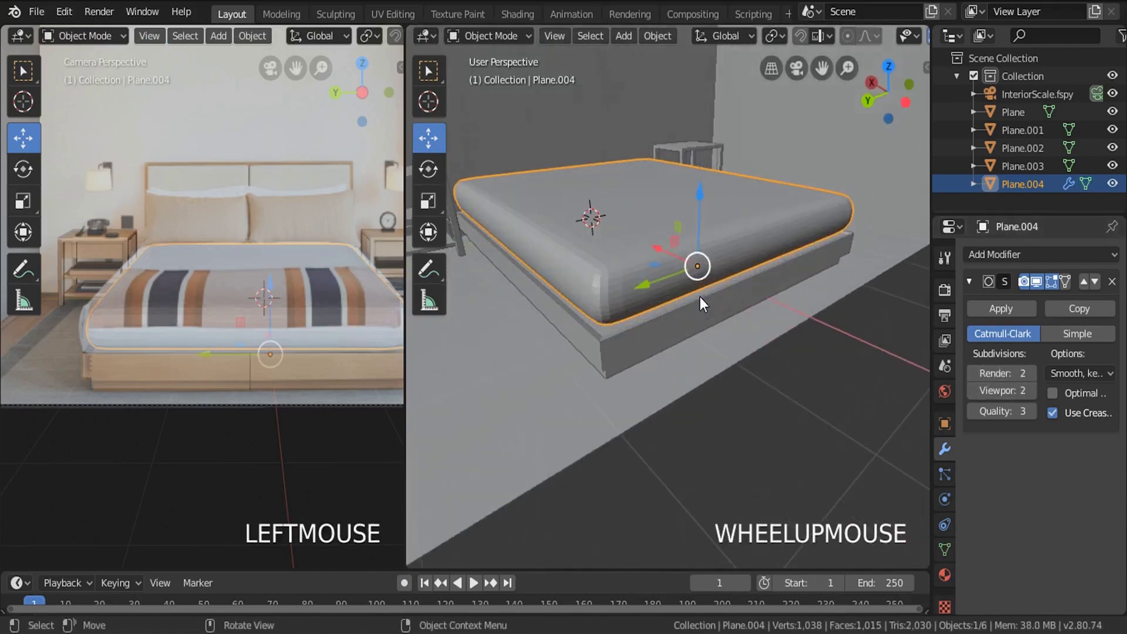
{"action": "left_click", "coordinate": [656, 36]}
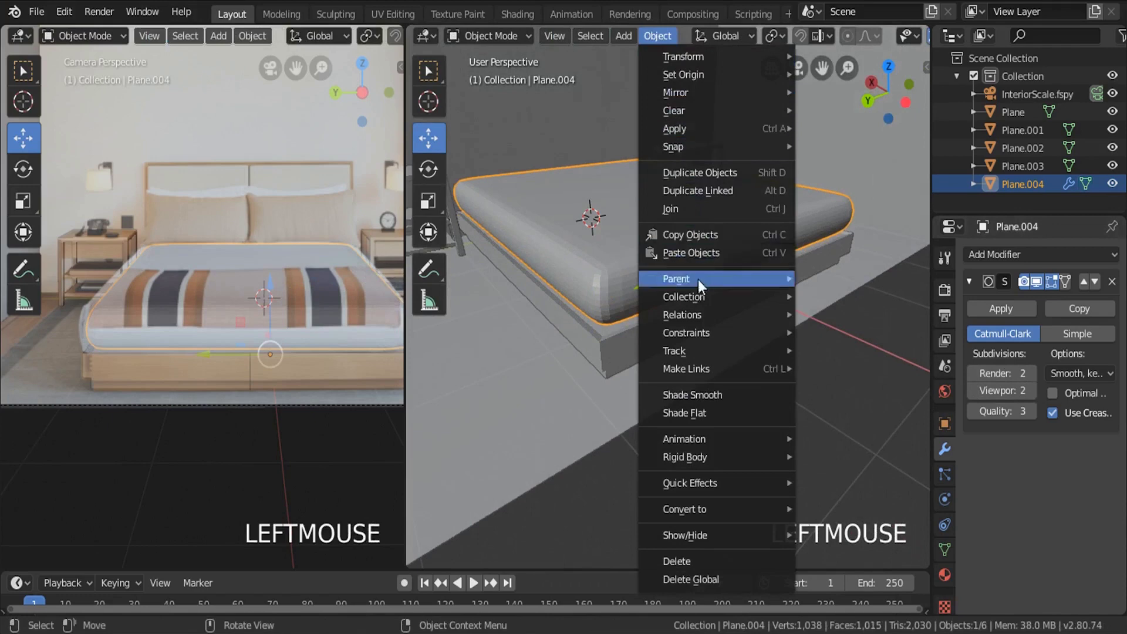
{"action": "left_click", "coordinate": [702, 392]}
{"action": "middle_click_drag", "start_coordinate": [718, 310], "coordinate": [649, 308]}
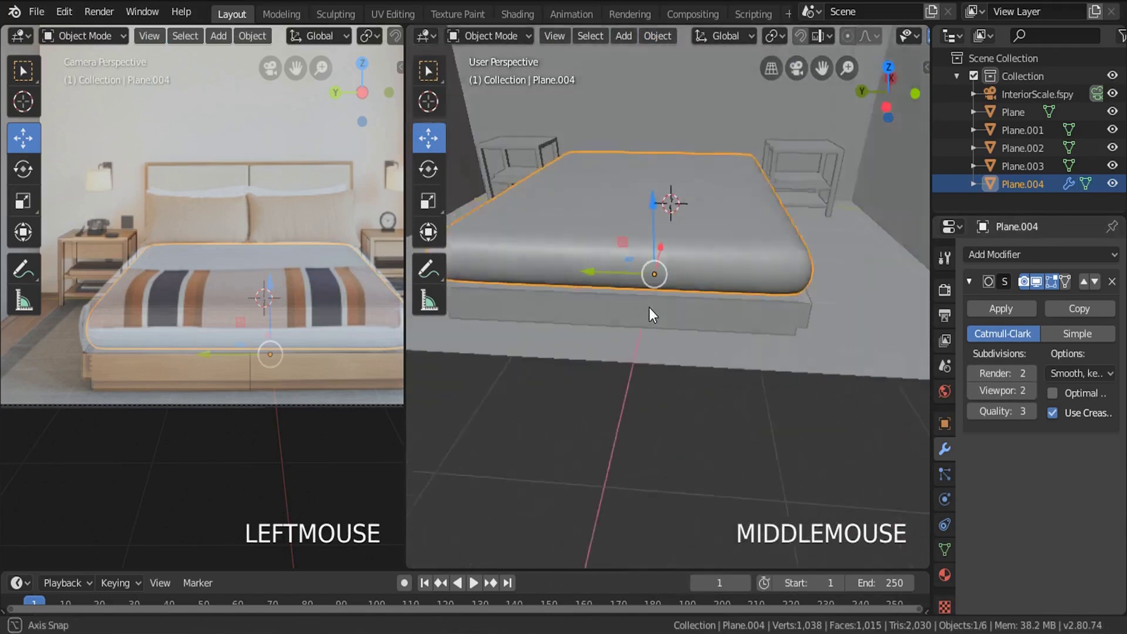
{"action": "key", "text": "a"}
{"action": "key", "text": "alt+a"}
{"action": "middle_click_drag", "start_coordinate": [723, 250], "coordinate": [659, 316]}
{"action": "scroll", "coordinate": [639, 251], "scroll_direction": "down", "scroll_amount": 3}
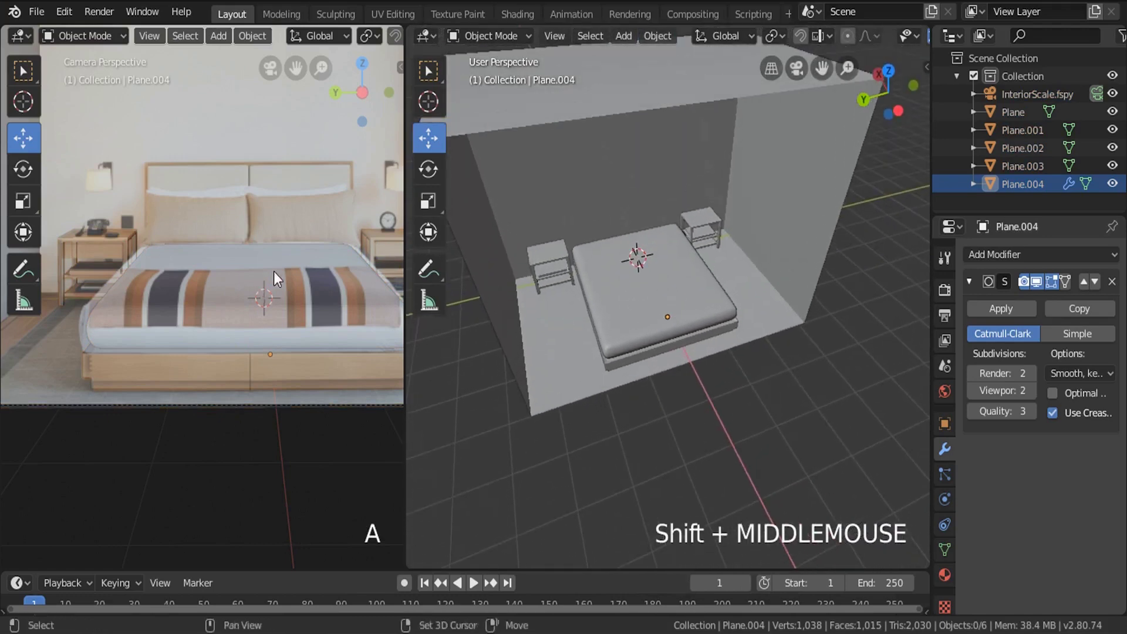
Select the bed base together with the mattress and try scaling both down along global X.
{"action": "left_click", "coordinate": [632, 305]}
{"action": "scroll", "coordinate": [595, 273], "scroll_direction": "up", "scroll_amount": 3}
{"action": "middle_click_drag", "start_coordinate": [595, 272], "coordinate": [622, 276]}
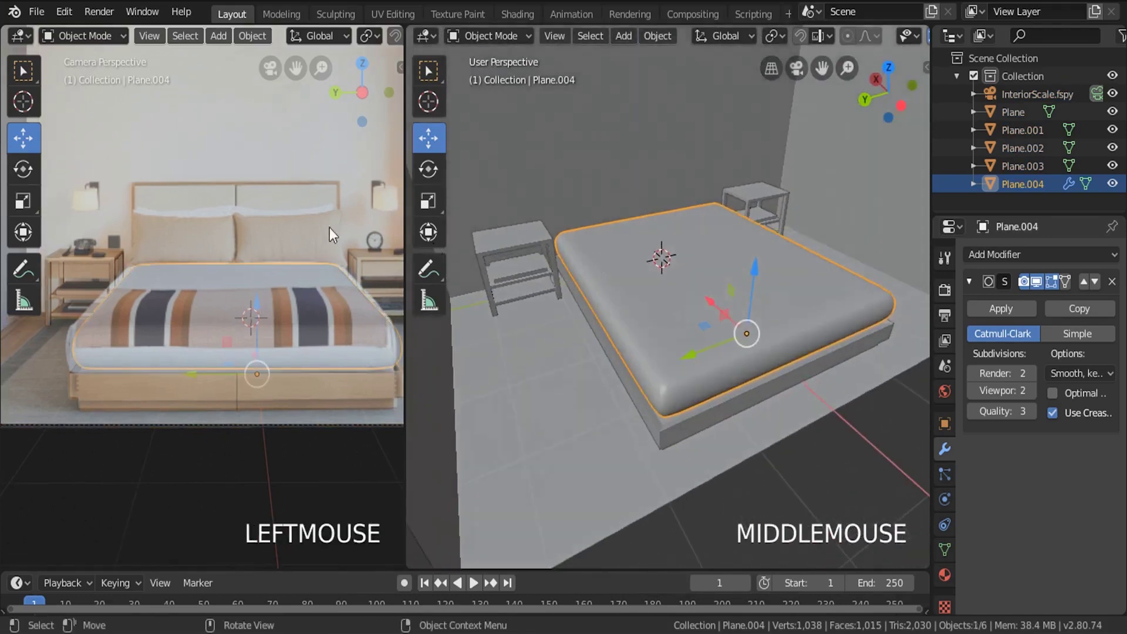
{"action": "middle_click_drag", "start_coordinate": [719, 369], "coordinate": [706, 318]}
{"action": "left_click", "coordinate": [675, 355]}
{"action": "left_click", "coordinate": [622, 305], "text": "shift"}
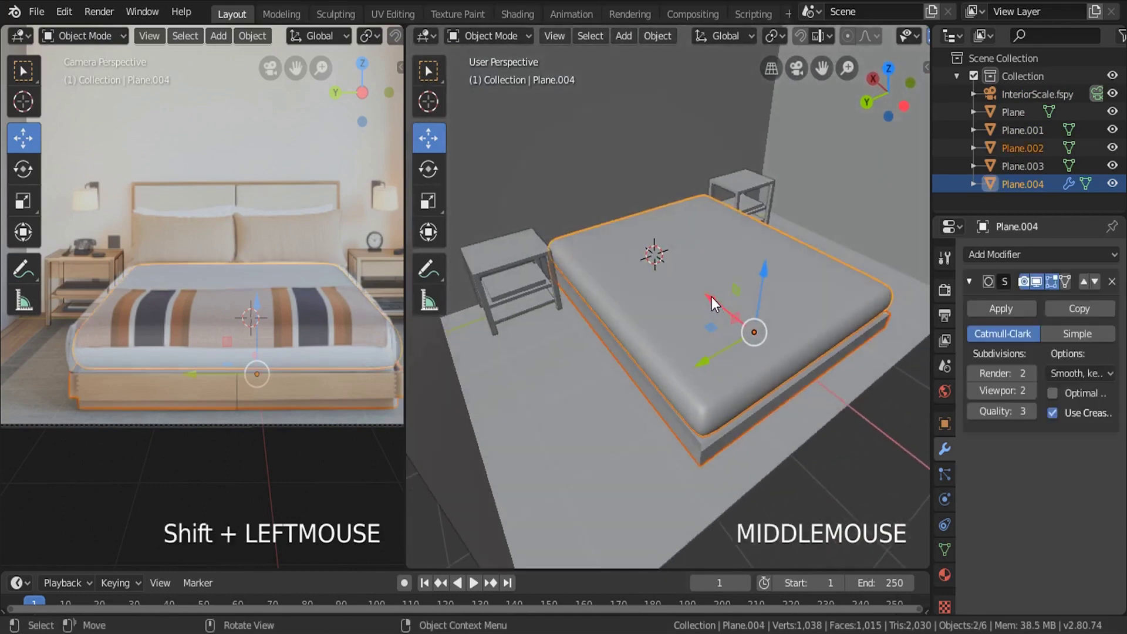
{"action": "key", "text": "s"}
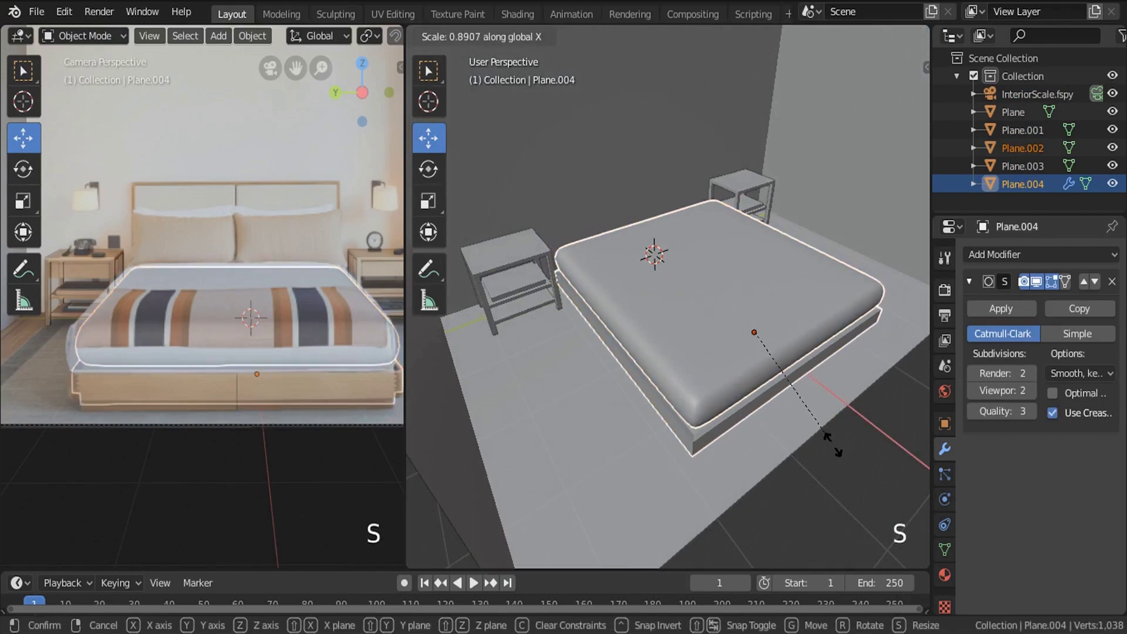
{"action": "middle_click_drag", "start_coordinate": [831, 443], "coordinate": [671, 371]}
Edit the mattress and bed base together in wireframe, moving all their head-end vertices along X away from the back wall.
{"action": "scroll", "coordinate": [624, 318], "scroll_direction": "up", "scroll_amount": 5}
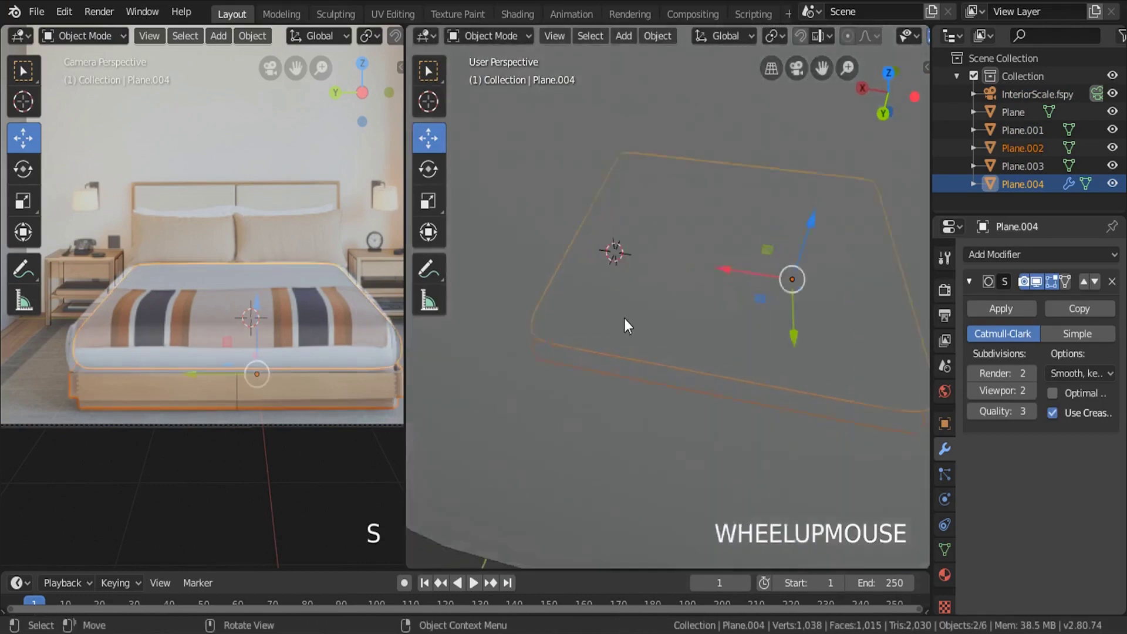
{"action": "key", "text": "Tab"}
{"action": "mouse_move", "coordinate": [626, 290]}
{"action": "middle_mouse_down"}
{"action": "mouse_move", "coordinate": [604, 247]}
{"action": "mouse_move", "coordinate": [629, 311]}
{"action": "middle_mouse_up"}
{"action": "key", "text": "z"}
{"action": "left_click", "coordinate": [547, 35]}
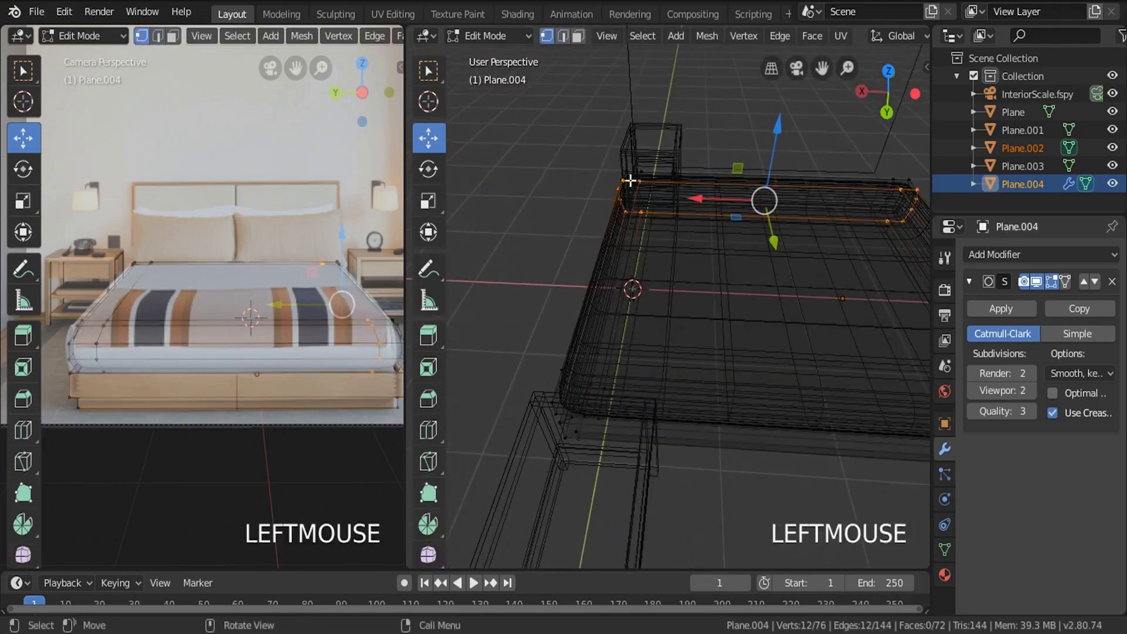
{"action": "key", "text": "a"}
{"action": "key", "text": "a"}
{"action": "key", "text": "c"}
{"action": "mouse_move", "coordinate": [635, 201]}
{"action": "left_mouse_down"}
{"action": "mouse_move", "coordinate": [574, 392]}
{"action": "mouse_move", "coordinate": [602, 392]}
{"action": "mouse_move", "coordinate": [600, 356]}
{"action": "mouse_move", "coordinate": [584, 347]}
{"action": "mouse_move", "coordinate": [635, 191]}
{"action": "mouse_move", "coordinate": [639, 232]}
{"action": "left_mouse_up"}
{"action": "right_click", "coordinate": [639, 232]}
{"action": "left_click_drag", "start_coordinate": [558, 268], "coordinate": [612, 285]}
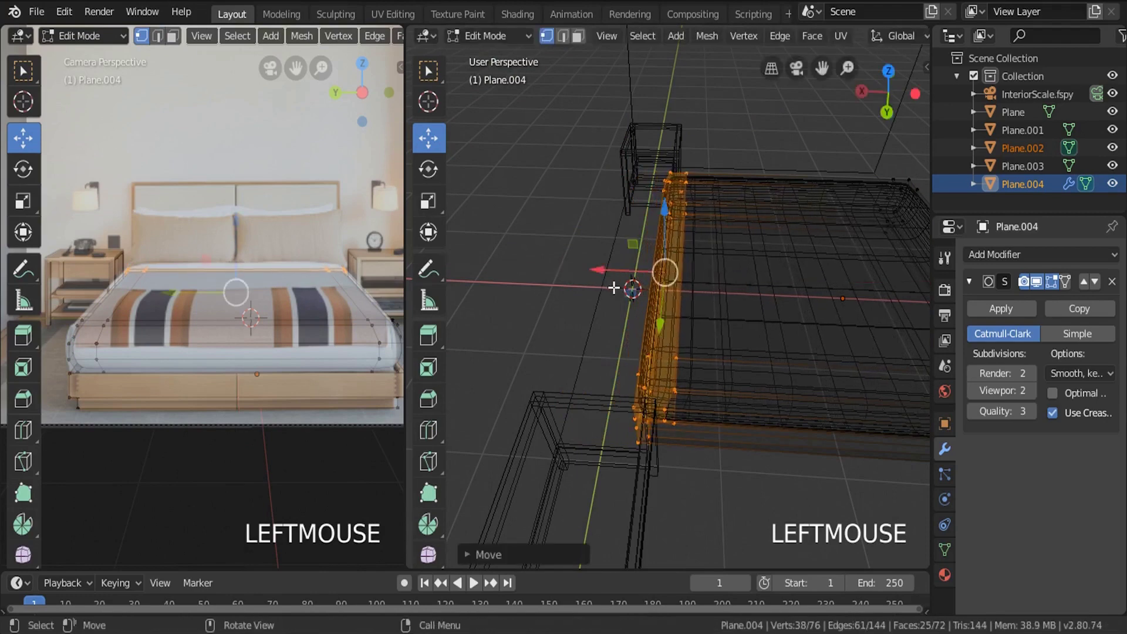
{"action": "key", "text": "Tab"}
{"action": "key", "text": "z"}
Edit only the bed base, moving its head-end vertices along X toward the wall, beyond the mattress, and restore solid shading.
{"action": "middle_click_drag", "start_coordinate": [722, 294], "coordinate": [659, 246]}
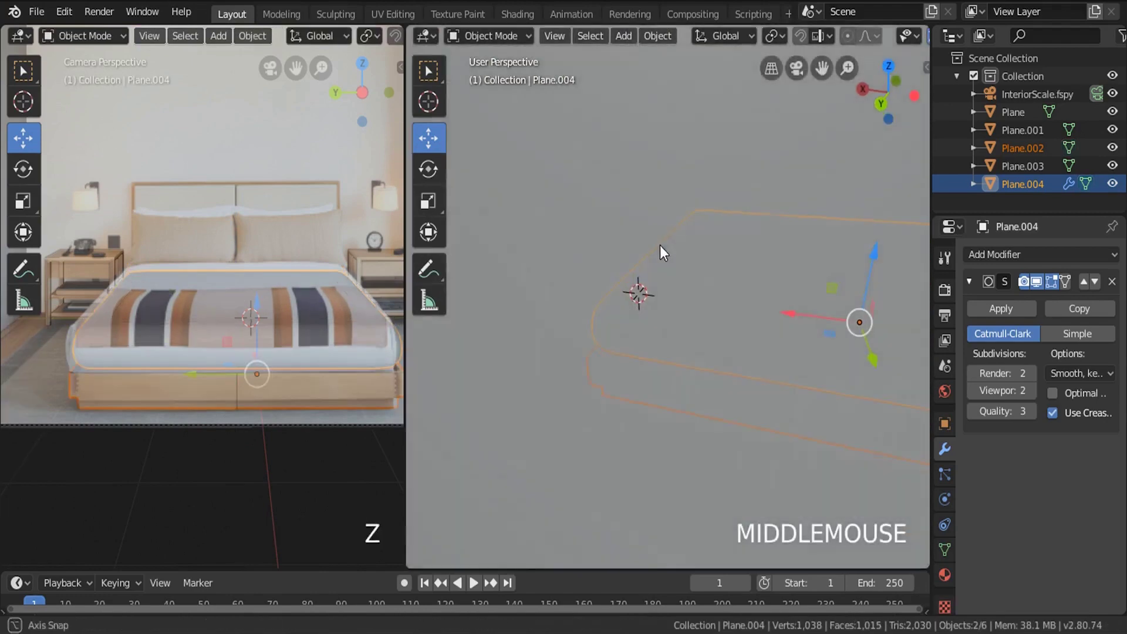
{"action": "scroll", "coordinate": [622, 358], "scroll_direction": "up", "scroll_amount": 5}
{"action": "left_click", "coordinate": [599, 409]}
{"action": "key", "text": "Tab"}
{"action": "middle_click_drag", "start_coordinate": [604, 385], "coordinate": [664, 360]}
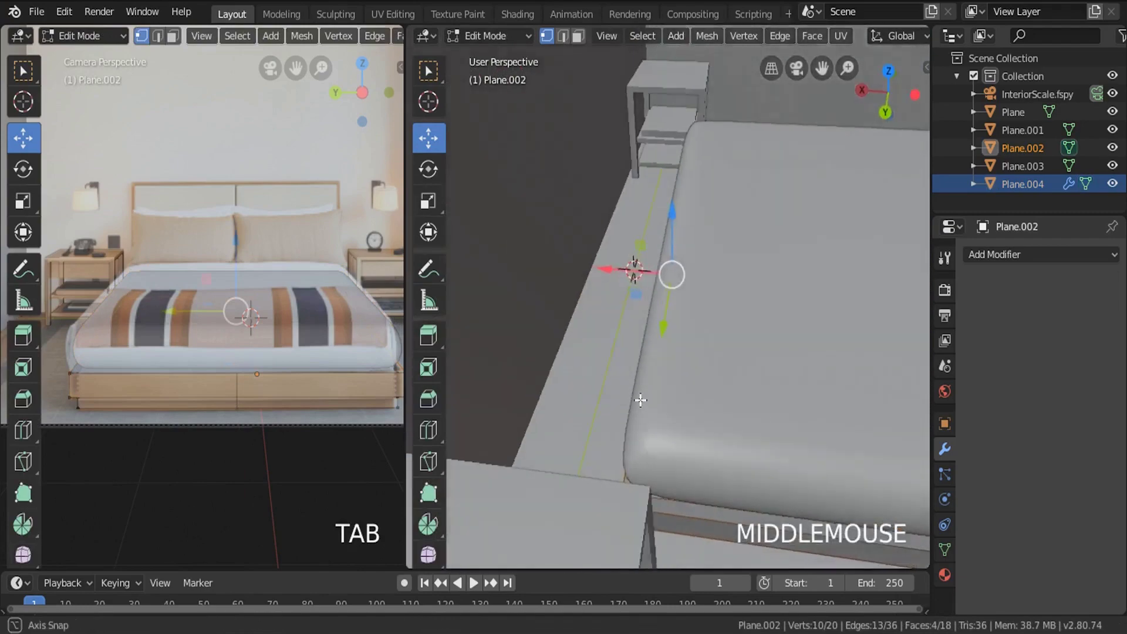
{"action": "key", "text": "z"}
{"action": "middle_click_drag", "start_coordinate": [561, 358], "coordinate": [644, 364]}
{"action": "key", "text": "a"}
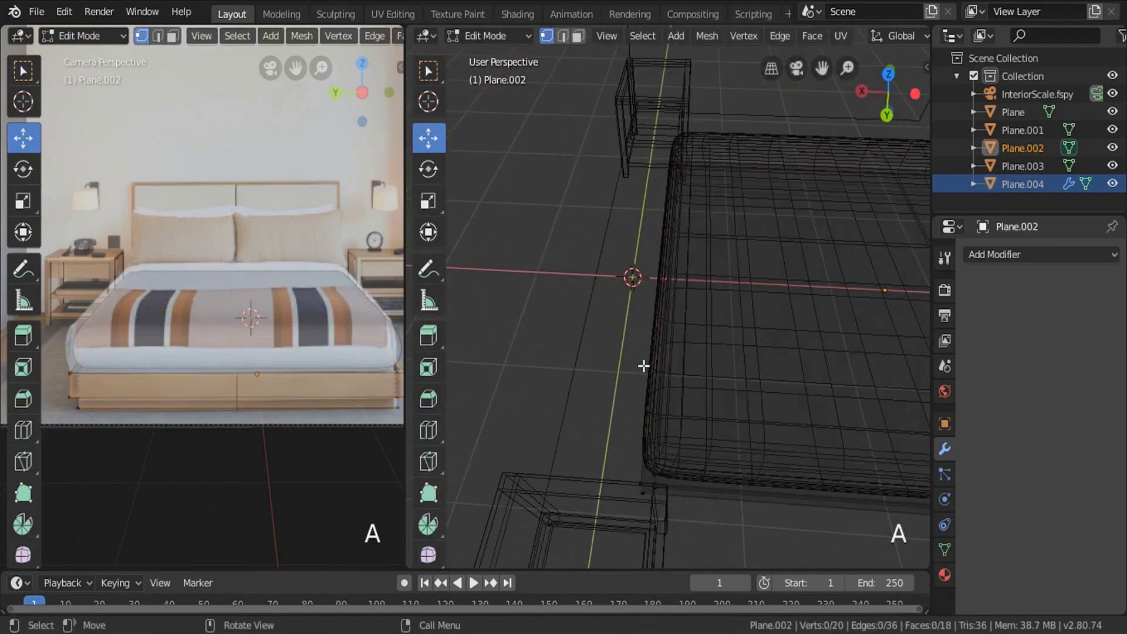
{"action": "key", "text": "c"}
{"action": "left_click_drag", "start_coordinate": [646, 279], "coordinate": [672, 176]}
{"action": "left_click_drag", "start_coordinate": [676, 401], "coordinate": [650, 461]}
{"action": "right_click", "coordinate": [661, 446]}
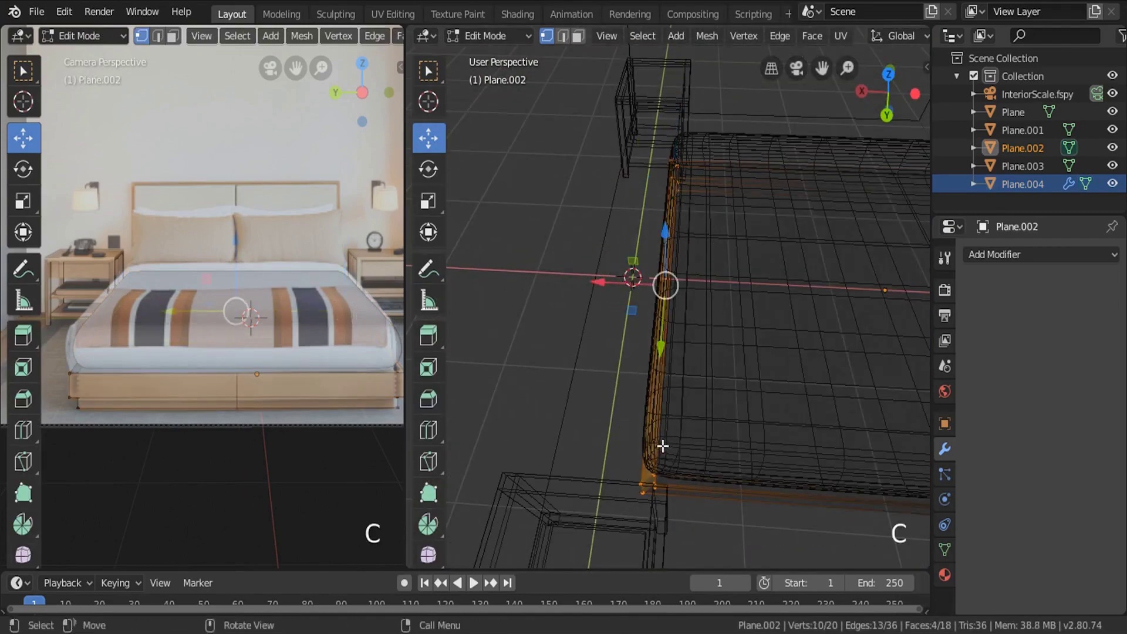
{"action": "mouse_move", "coordinate": [661, 446]}
{"action": "middle_mouse_down"}
{"action": "mouse_move", "coordinate": [672, 382]}
{"action": "mouse_move", "coordinate": [707, 373]}
{"action": "mouse_move", "coordinate": [680, 348]}
{"action": "middle_mouse_up"}
{"action": "left_click_drag", "start_coordinate": [624, 290], "coordinate": [561, 308]}
{"action": "key", "text": "z"}
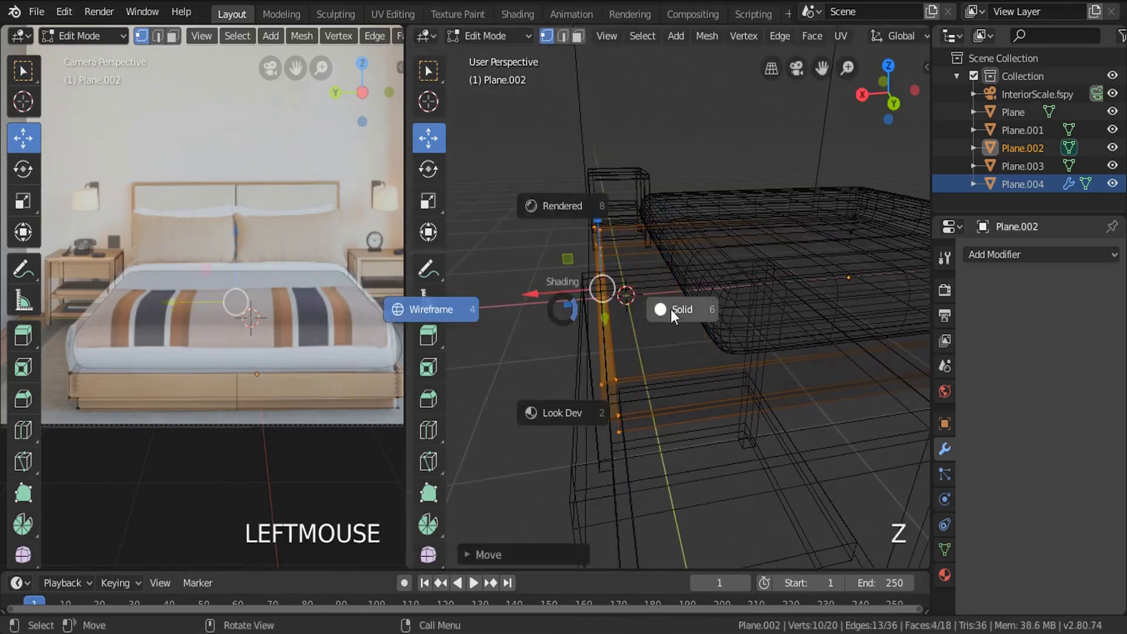
{"action": "mouse_move", "coordinate": [670, 308]}
{"action": "middle_mouse_down"}
{"action": "mouse_move", "coordinate": [739, 387]}
{"action": "mouse_move", "coordinate": [762, 433]}
{"action": "middle_mouse_up"}
{"action": "scroll", "coordinate": [767, 407], "scroll_direction": "down", "scroll_amount": 2}
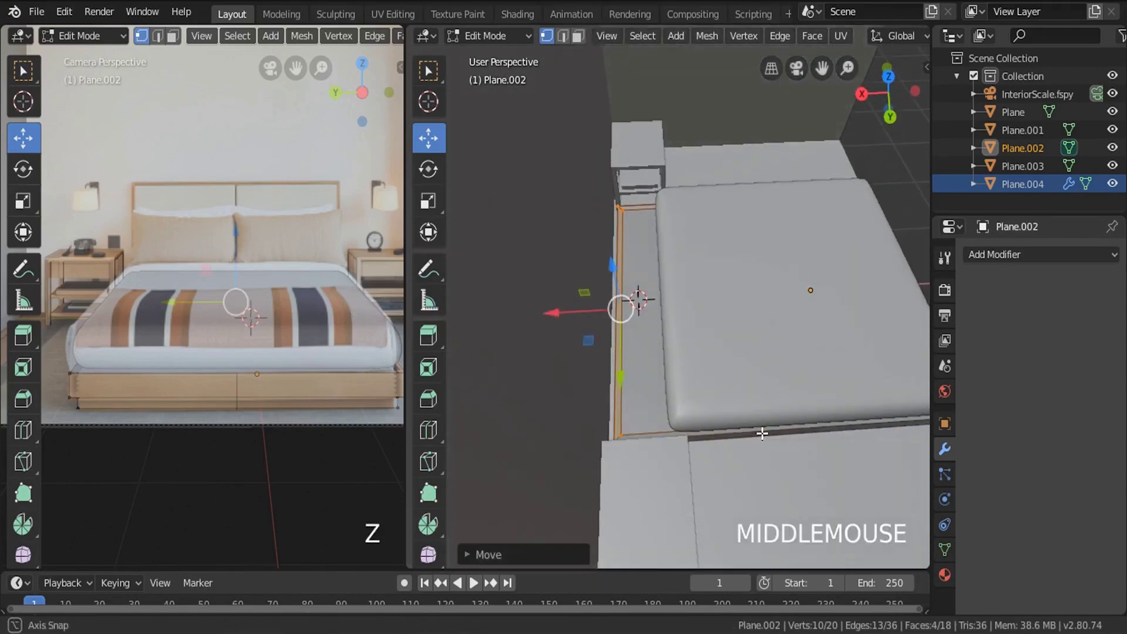
Add a crosswise loop cut to the bed base close to its head end.
{"action": "scroll", "coordinate": [762, 433], "scroll_direction": "up", "scroll_amount": 2}
{"action": "key", "text": "ctrl+r"}
{"action": "left_click", "coordinate": [757, 433]}
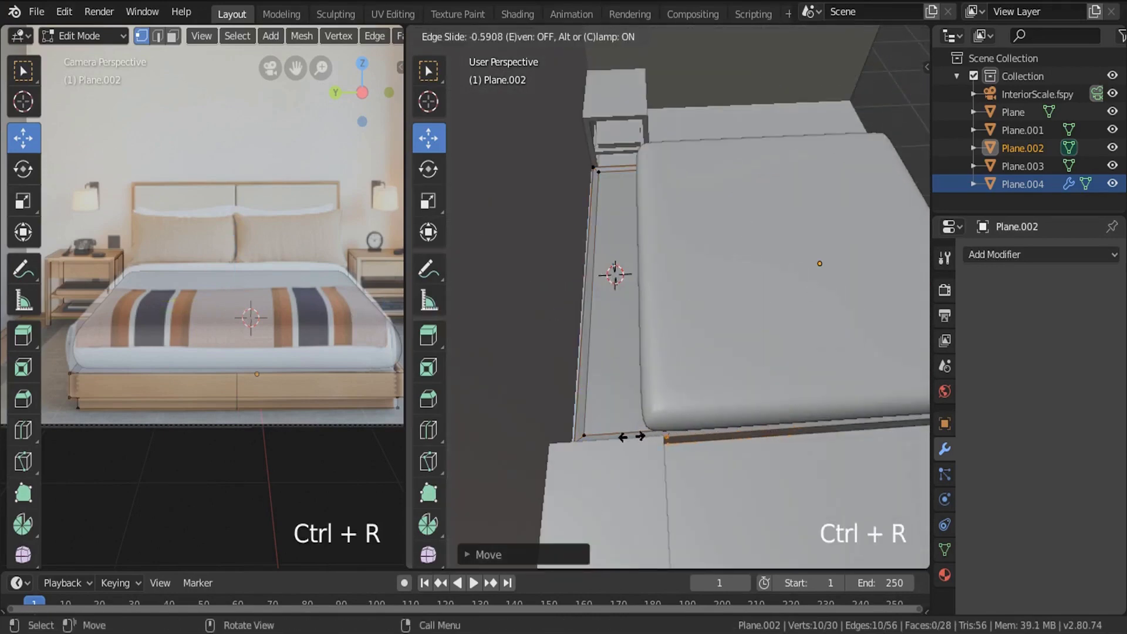
{"action": "left_click", "coordinate": [586, 413]}
Select the two top faces at the bed base's head end and extrude them upward to the photo's headboard height.
{"action": "left_click", "coordinate": [578, 36]}
{"action": "left_click", "coordinate": [608, 250]}
{"action": "middle_click_drag", "start_coordinate": [607, 249], "coordinate": [645, 282]}
{"action": "middle_click_drag", "start_coordinate": [646, 282], "coordinate": [644, 350], "text": "shift"}
{"action": "scroll", "coordinate": [733, 375], "scroll_direction": "up", "scroll_amount": 2}
{"action": "scroll", "coordinate": [634, 349], "scroll_direction": "up", "scroll_amount": 3}
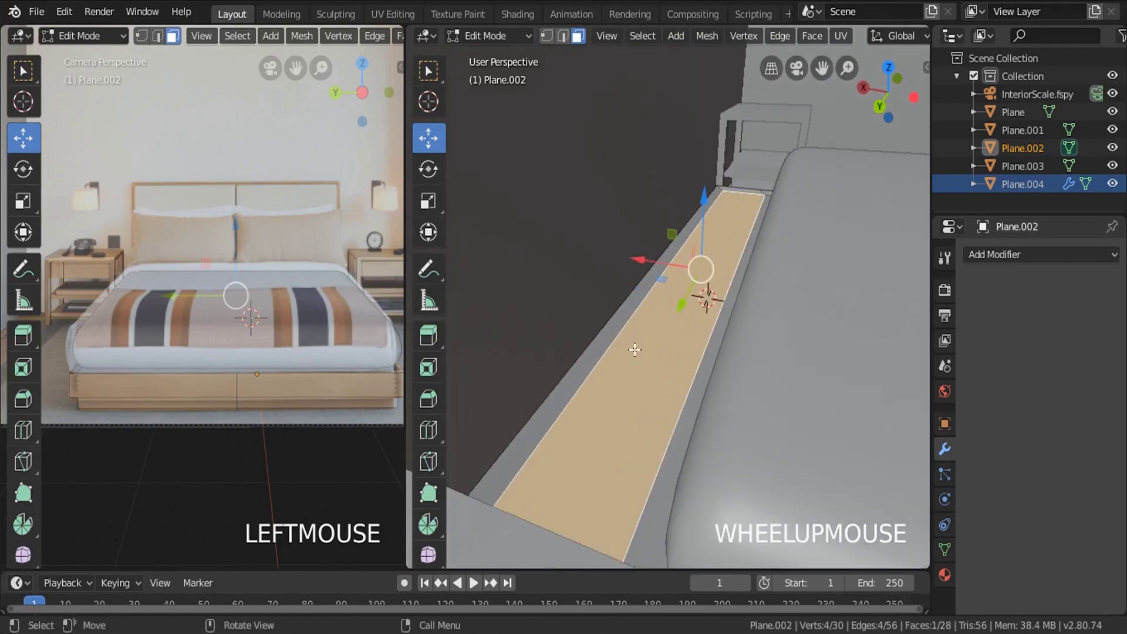
{"action": "left_click", "coordinate": [621, 318], "text": "shift"}
{"action": "scroll", "coordinate": [681, 308], "scroll_direction": "down", "scroll_amount": 2}
{"action": "middle_click_drag", "start_coordinate": [681, 308], "coordinate": [657, 326]}
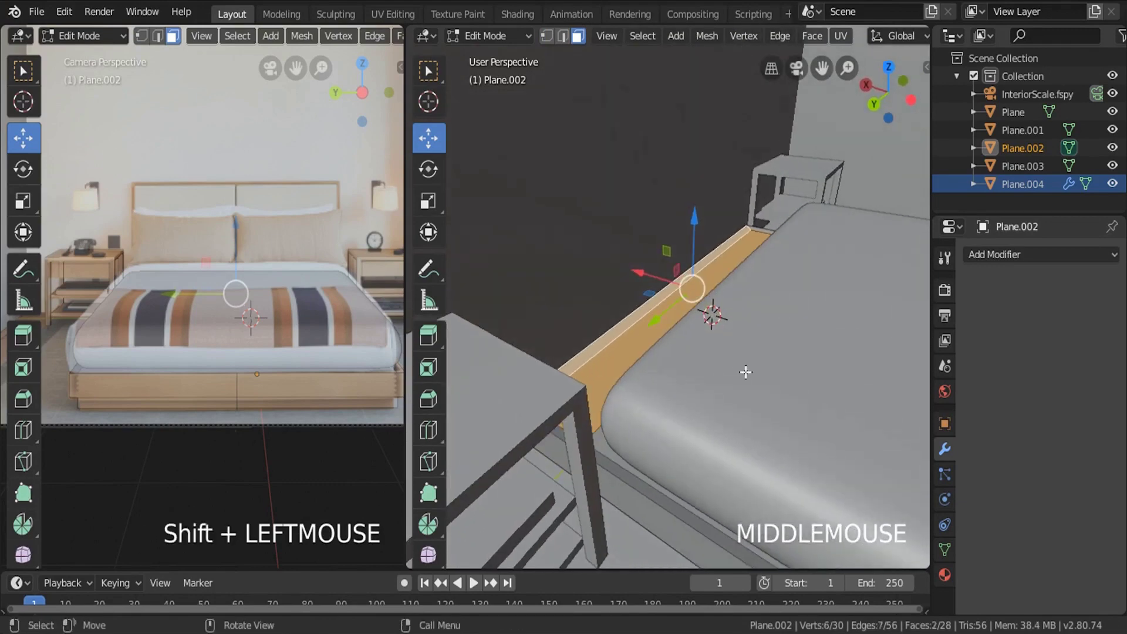
{"action": "key", "text": "e"}
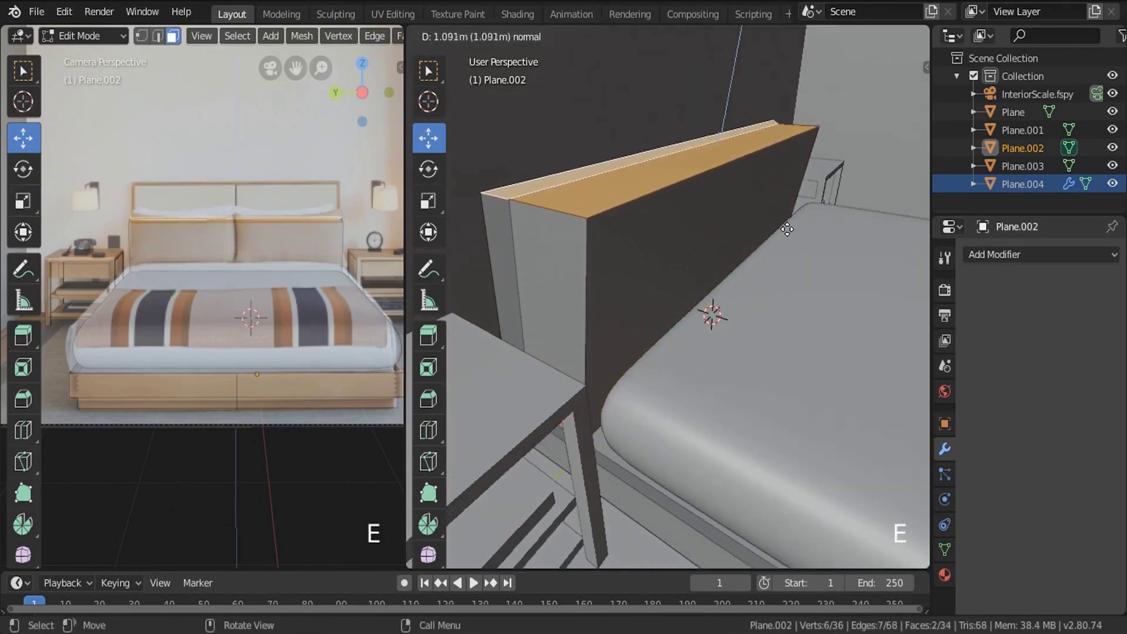
{"action": "left_click", "coordinate": [786, 127]}
Tilt the headboard by moving its top faces along X toward the wall, thin it by moving its front face back, and leave edit mode.
{"action": "scroll", "coordinate": [693, 258], "scroll_direction": "down", "scroll_amount": 3}
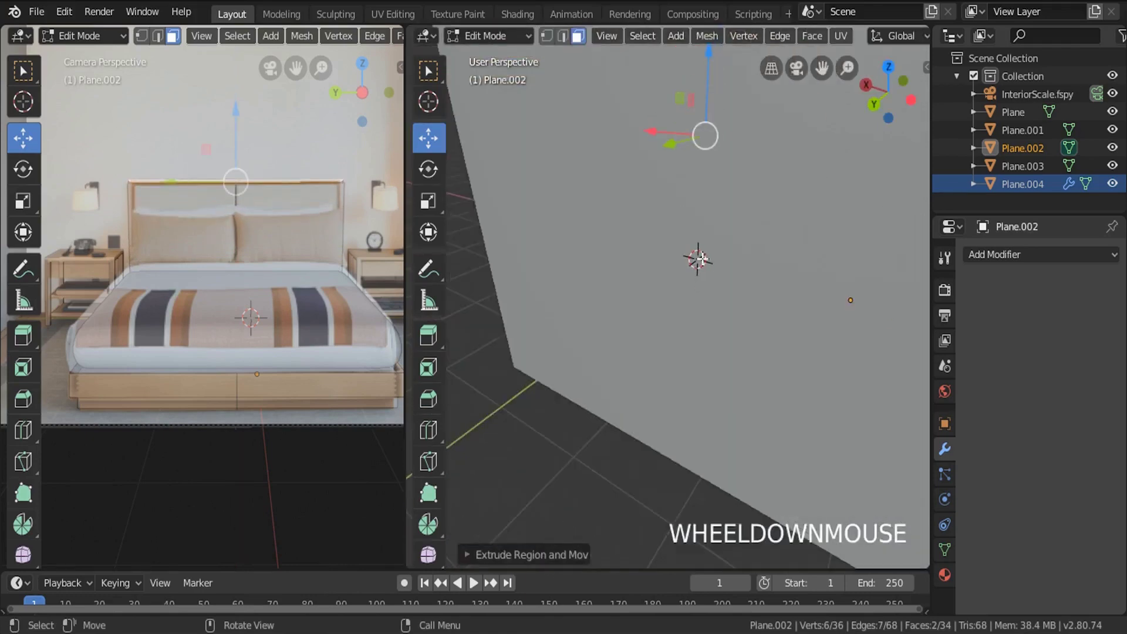
{"action": "scroll", "coordinate": [680, 270], "scroll_direction": "up", "scroll_amount": 4}
{"action": "middle_click_drag", "start_coordinate": [676, 282], "coordinate": [598, 122], "text": "shift"}
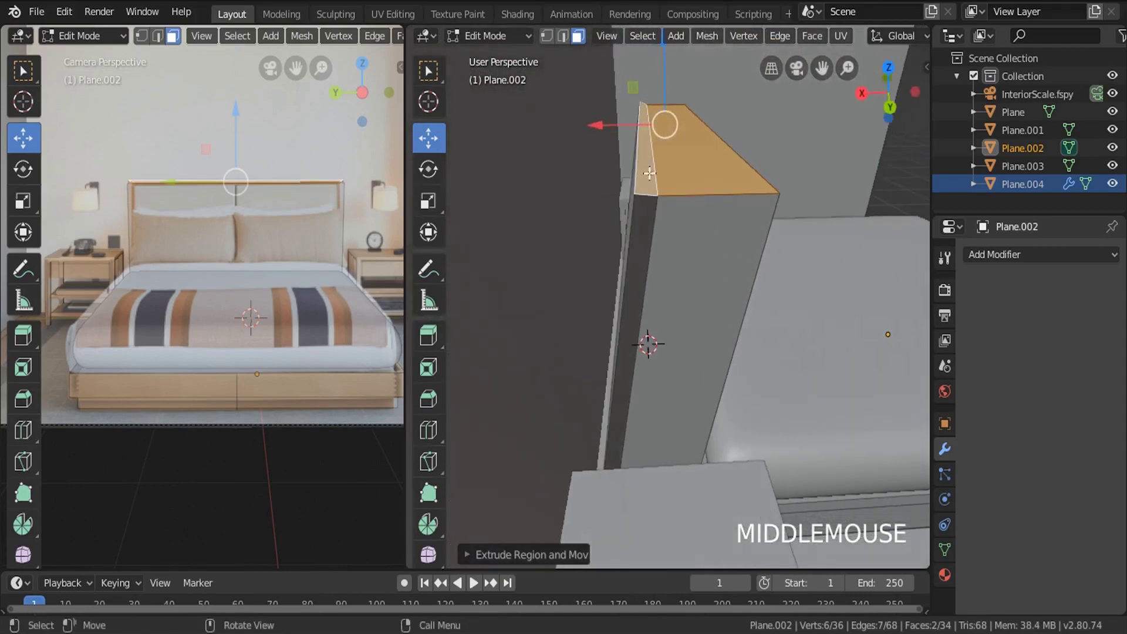
{"action": "left_click_drag", "start_coordinate": [597, 121], "coordinate": [575, 131]}
{"action": "middle_click_drag", "start_coordinate": [575, 131], "coordinate": [703, 289]}
{"action": "left_click", "coordinate": [635, 279]}
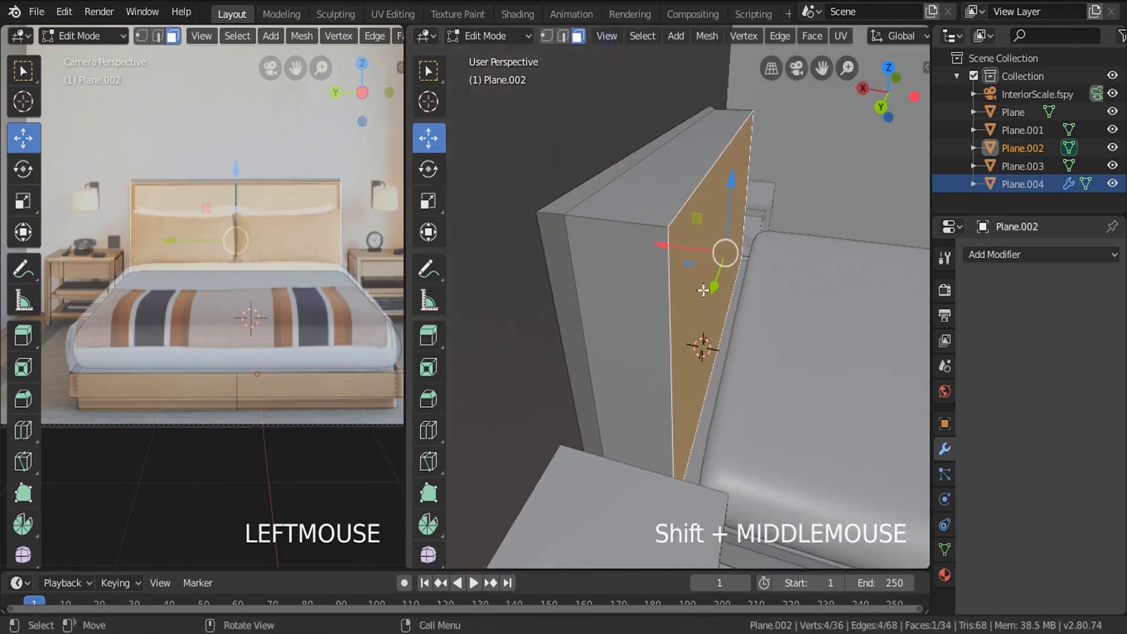
{"action": "left_click_drag", "start_coordinate": [679, 245], "coordinate": [639, 239]}
{"action": "scroll", "coordinate": [694, 384], "scroll_direction": "down", "scroll_amount": 2}
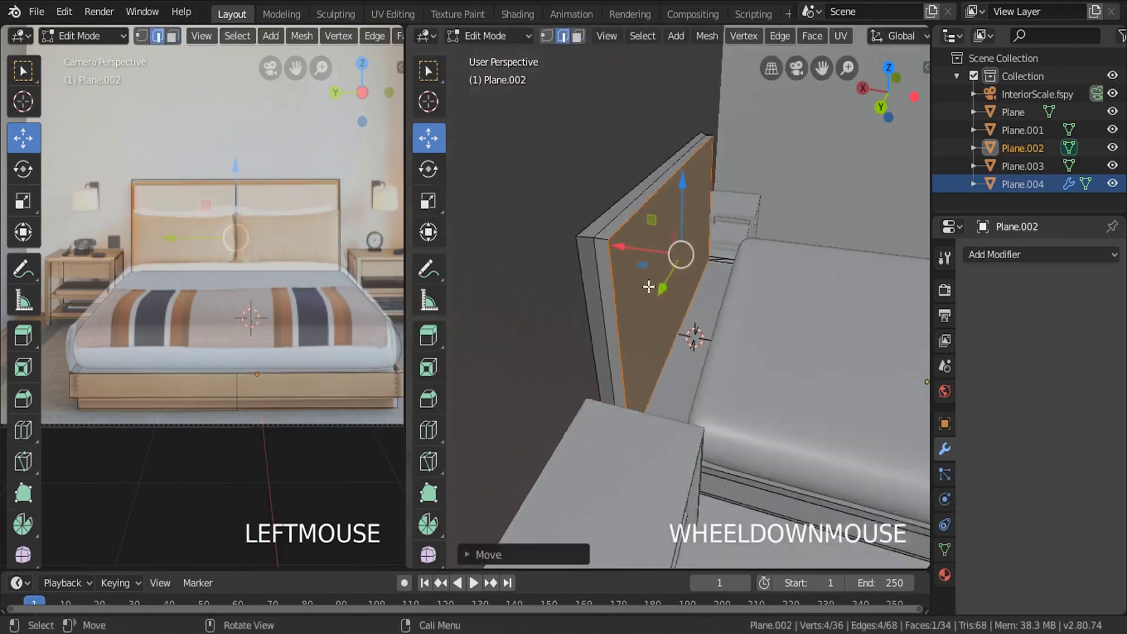
{"action": "mouse_move", "coordinate": [694, 385]}
{"action": "middle_mouse_down"}
{"action": "mouse_move", "coordinate": [675, 352]}
{"action": "mouse_move", "coordinate": [695, 384]}
{"action": "middle_mouse_up"}
{"action": "key", "text": "Tab"}
Extend the mattress's head end along X toward the headboard, leave edit mode, and deselect everything.
{"action": "left_click", "coordinate": [689, 365]}
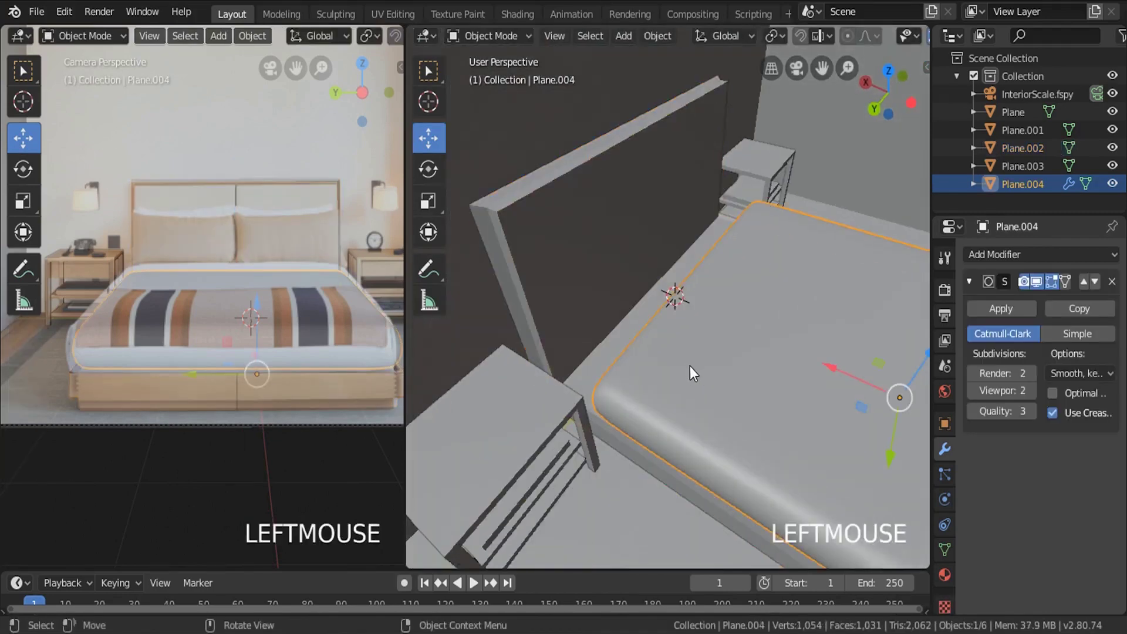
{"action": "key", "text": "Tab"}
{"action": "left_click_drag", "start_coordinate": [649, 277], "coordinate": [610, 264]}
{"action": "key", "text": "Tab"}
{"action": "scroll", "coordinate": [613, 269], "scroll_direction": "down", "scroll_amount": 3}
{"action": "middle_click_drag", "start_coordinate": [614, 270], "coordinate": [744, 347]}
{"action": "key", "text": "a"}
{"action": "scroll", "coordinate": [645, 326], "scroll_direction": "up", "scroll_amount": 3}
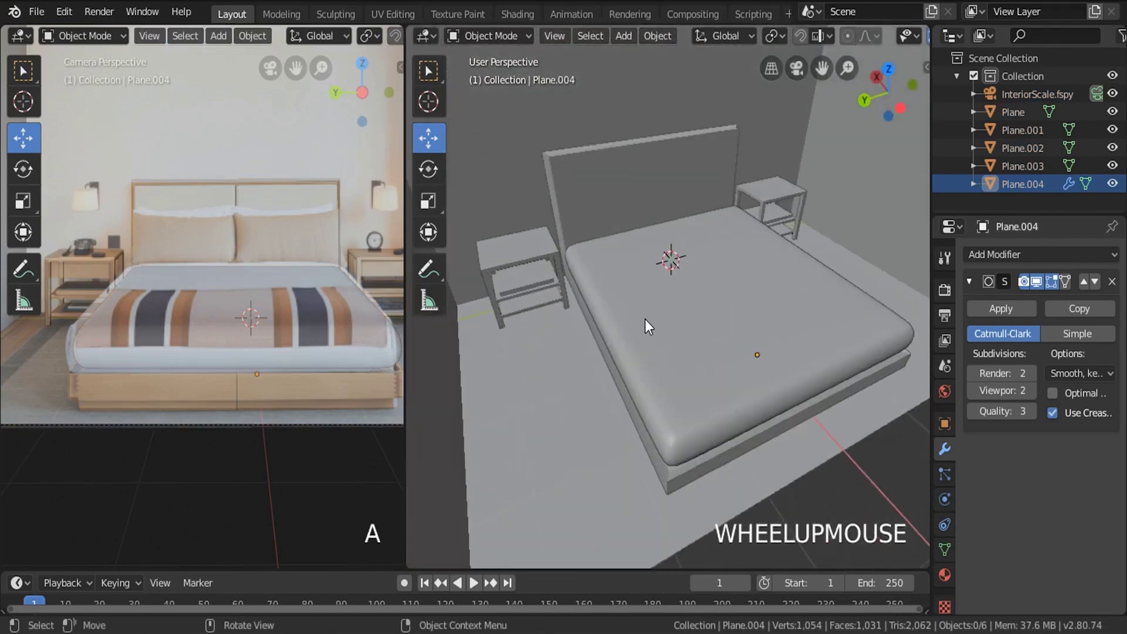
Select the mattress and set its origin to its geometry.
{"action": "mouse_move", "coordinate": [629, 320]}
{"action": "middle_mouse_down", "text": "shift"}
{"action": "mouse_move", "coordinate": [629, 304]}
{"action": "mouse_move", "coordinate": [625, 328]}
{"action": "middle_mouse_up", "text": "shift"}
{"action": "left_click", "coordinate": [728, 373]}
{"action": "middle_click_drag", "start_coordinate": [728, 373], "coordinate": [744, 395]}
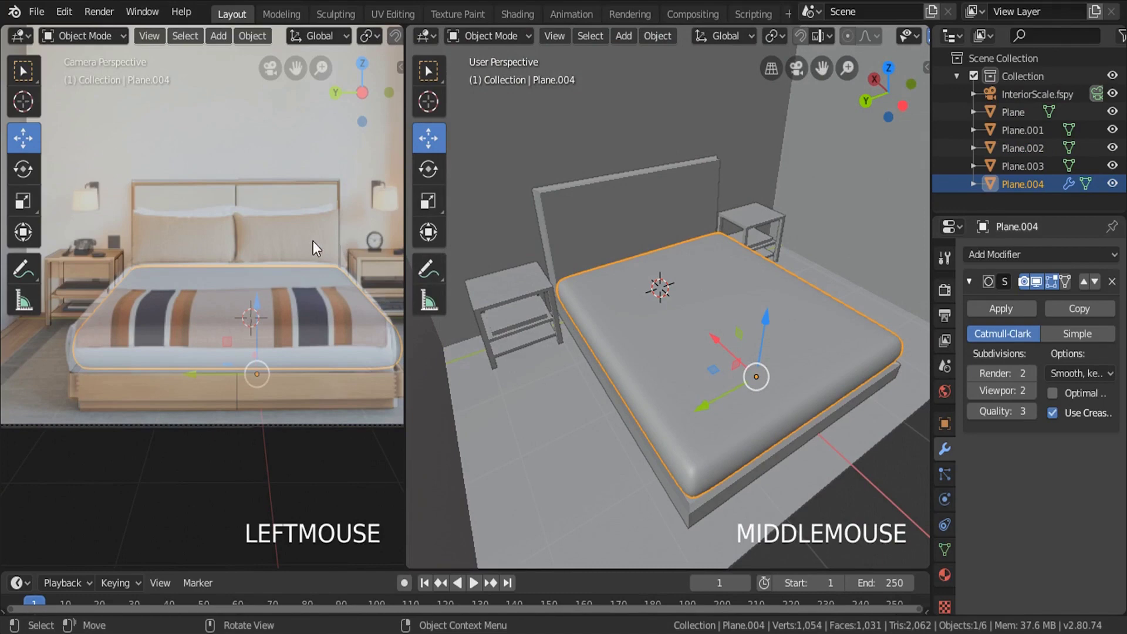
{"action": "left_click", "coordinate": [657, 36]}
{"action": "mouse_move", "coordinate": [717, 78]}
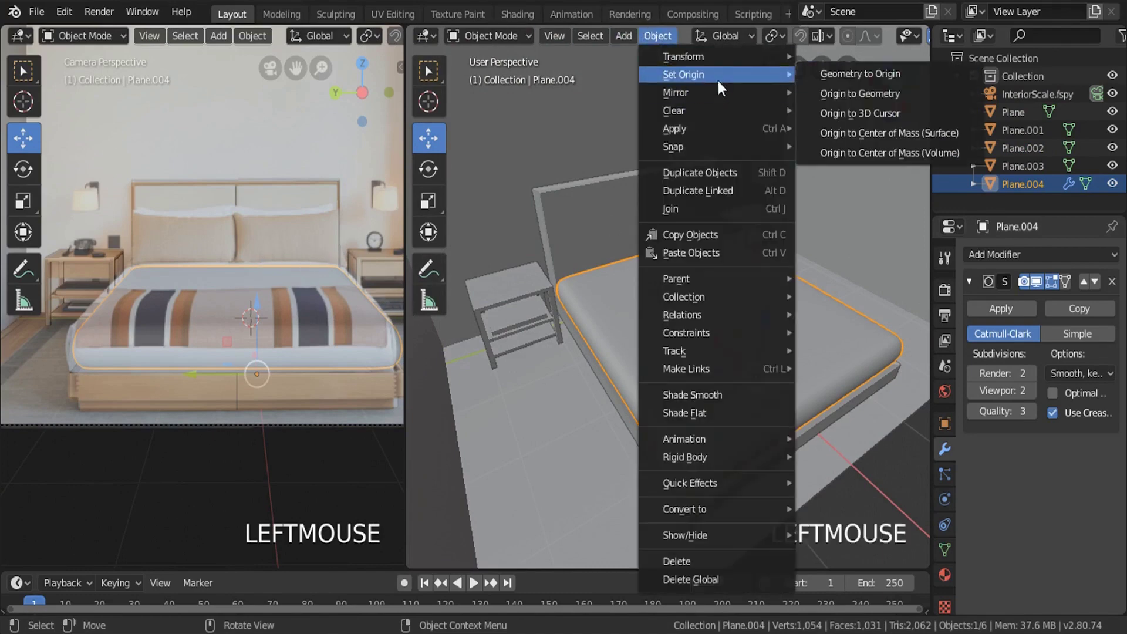
{"action": "left_click", "coordinate": [854, 95]}
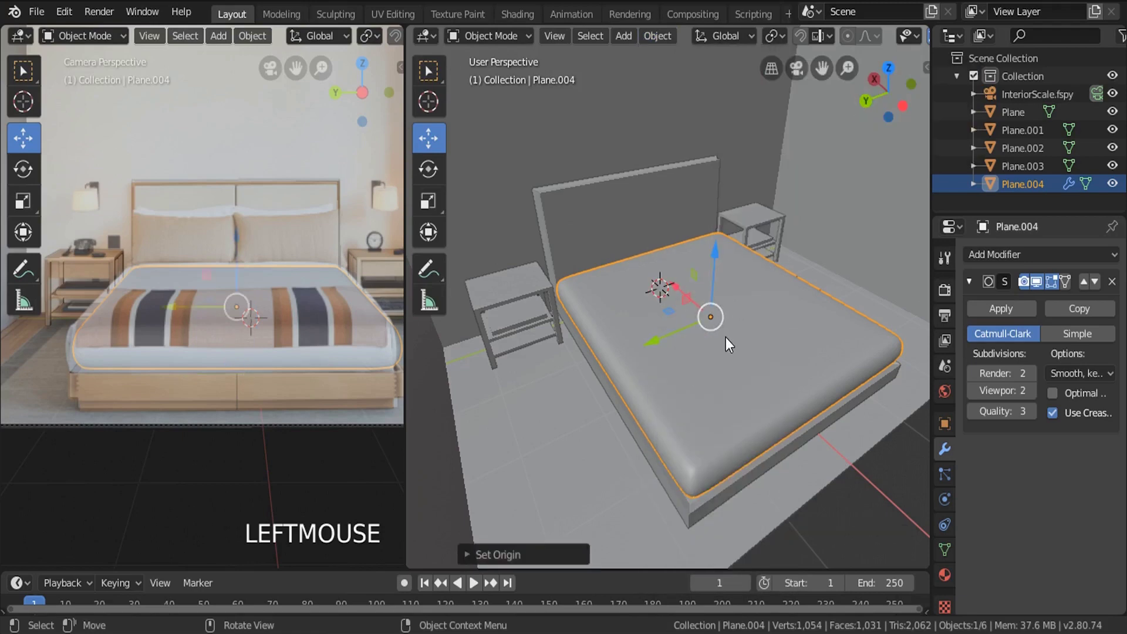
Duplicate the mattress's top face in edit mode and raise the copy along Z above the mattress.
{"action": "key", "text": "Tab"}
{"action": "left_click", "coordinate": [577, 37]}
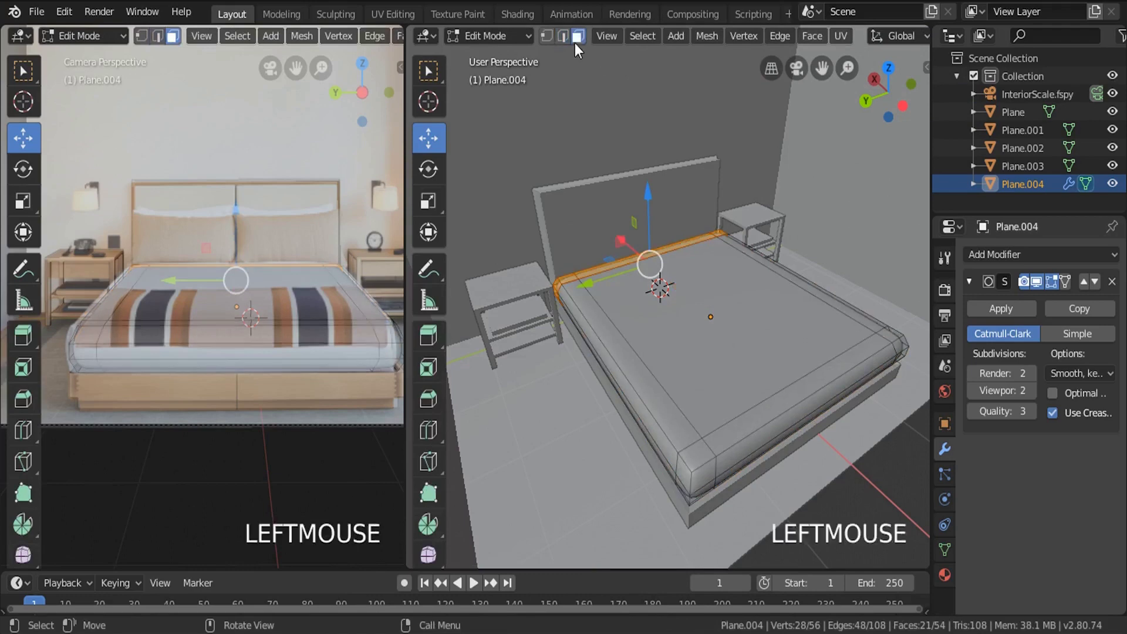
{"action": "left_click", "coordinate": [718, 304]}
{"action": "key", "text": "shift+d"}
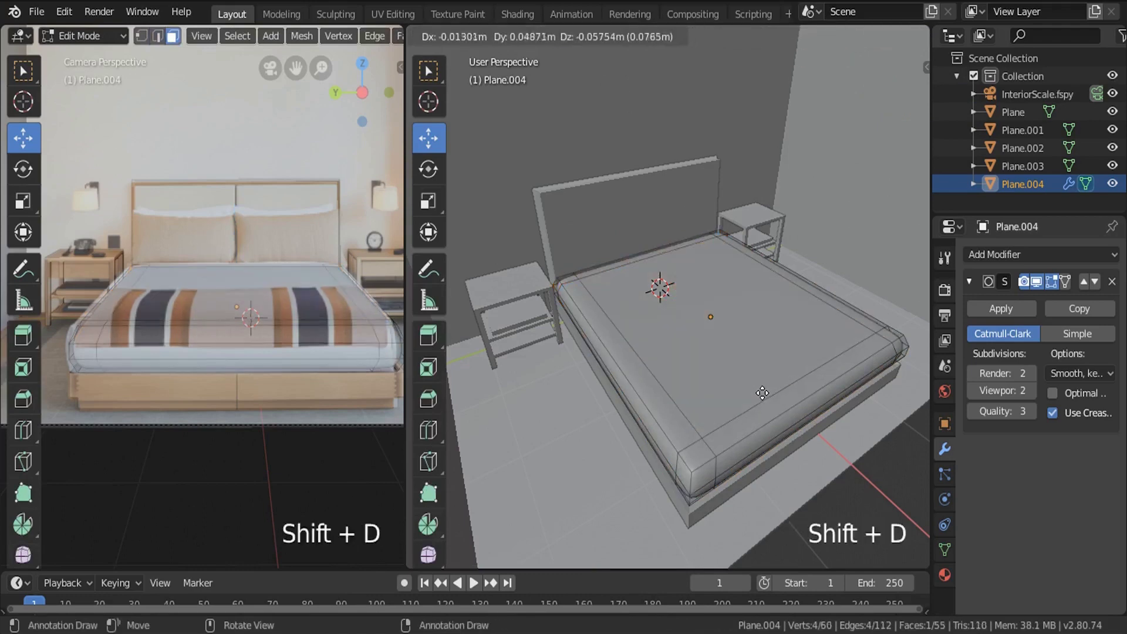
{"action": "right_click", "coordinate": [725, 261]}
{"action": "left_click_drag", "start_coordinate": [721, 258], "coordinate": [713, 225]}
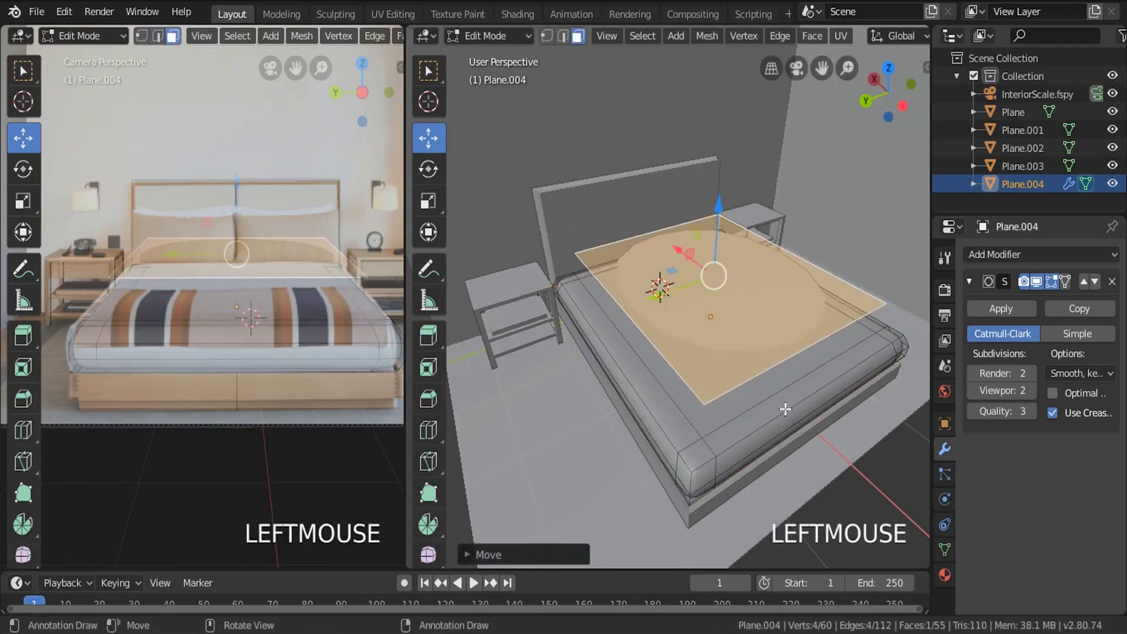
Scale the copied face narrow along X, shrink it overall, and extrude it upward about 0.95 m as a pillow block.
{"action": "key", "text": "s"}
{"action": "key", "text": "x"}
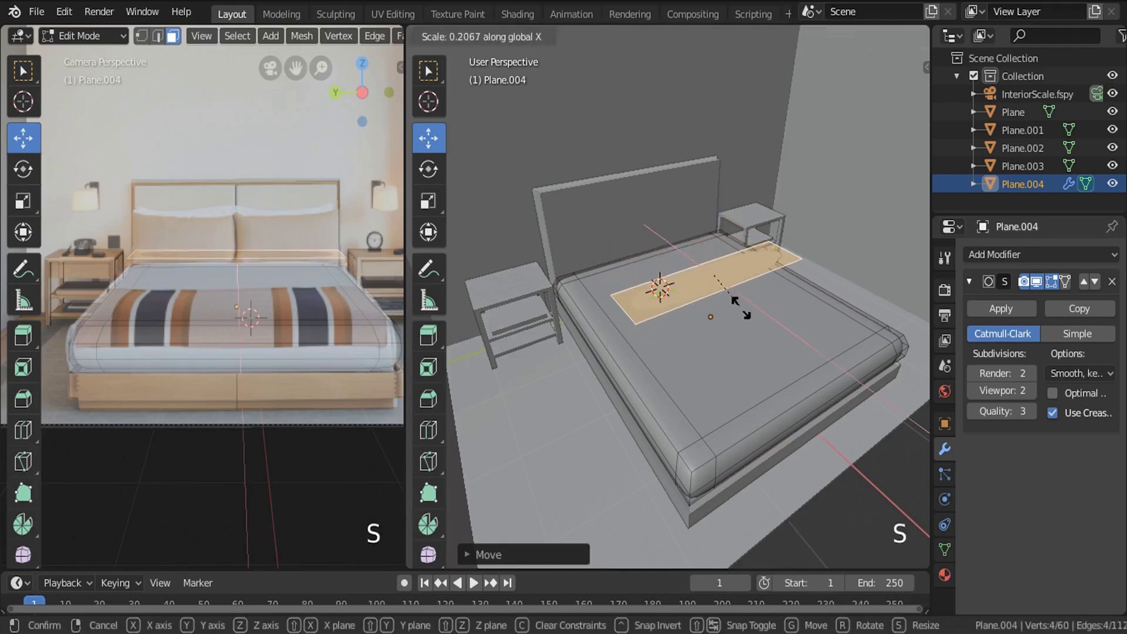
{"action": "left_click", "coordinate": [781, 379]}
{"action": "key", "text": "s"}
{"action": "left_click", "coordinate": [759, 344]}
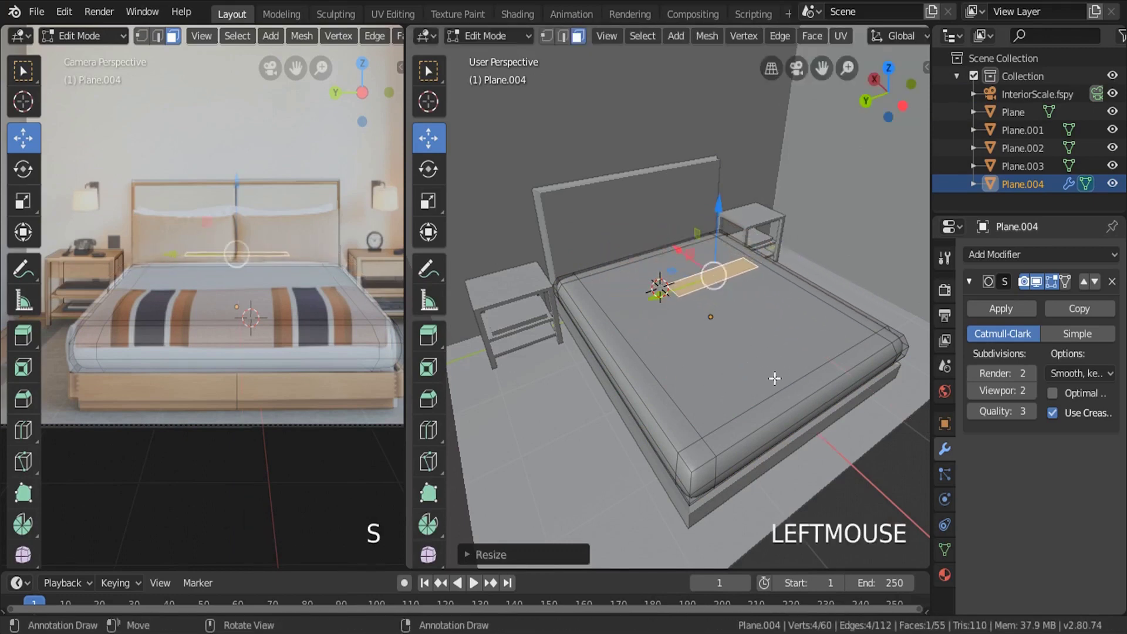
{"action": "key", "text": "e"}
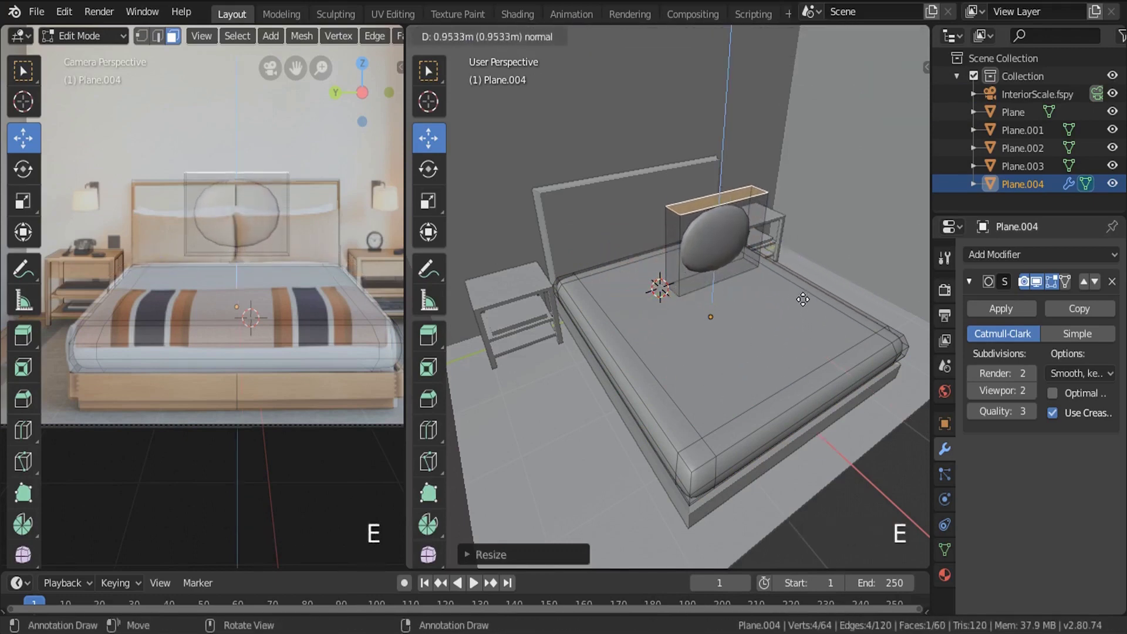
{"action": "left_click", "coordinate": [803, 299]}
Select the linked geometry of the pillow block, separate it into its own object, and leave edit mode.
{"action": "key", "text": "alt+a"}
{"action": "key", "text": "l"}
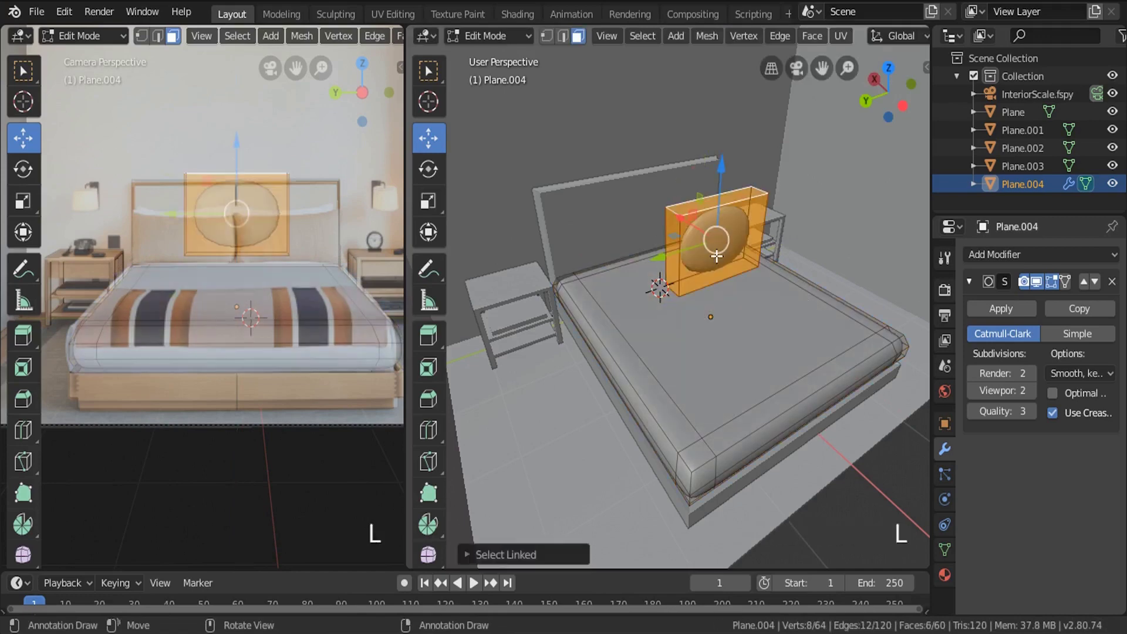
{"action": "key", "text": "p"}
{"action": "left_click", "coordinate": [716, 255]}
{"action": "key", "text": "Tab"}
Select only the pillow object and set its origin to its geometry.
{"action": "left_click", "coordinate": [717, 238]}
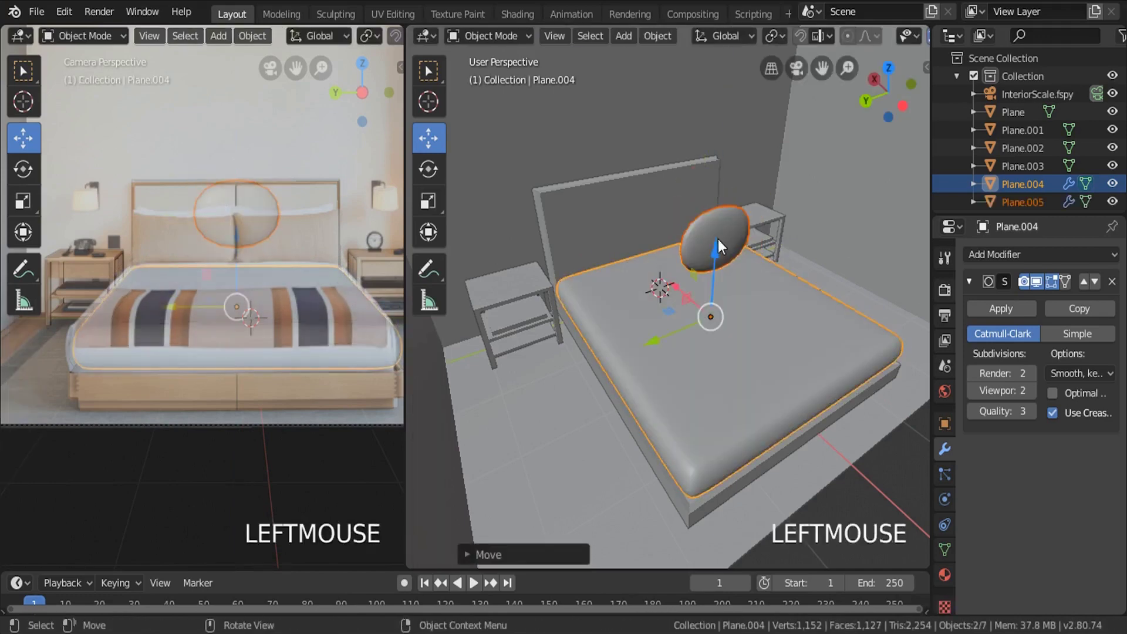
{"action": "left_click", "coordinate": [732, 233]}
{"action": "left_click", "coordinate": [657, 36]}
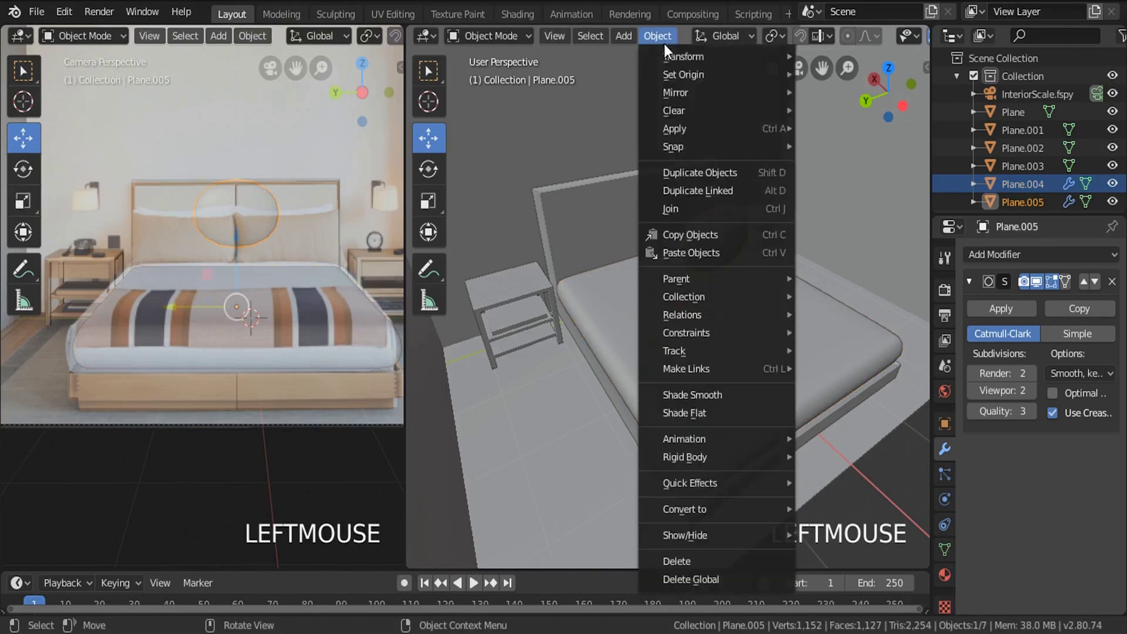
{"action": "mouse_move", "coordinate": [697, 75]}
{"action": "left_click", "coordinate": [834, 93]}
Move the pillow along X toward the headboard and lower it toward the mattress.
{"action": "scroll", "coordinate": [689, 227], "scroll_direction": "up", "scroll_amount": 3}
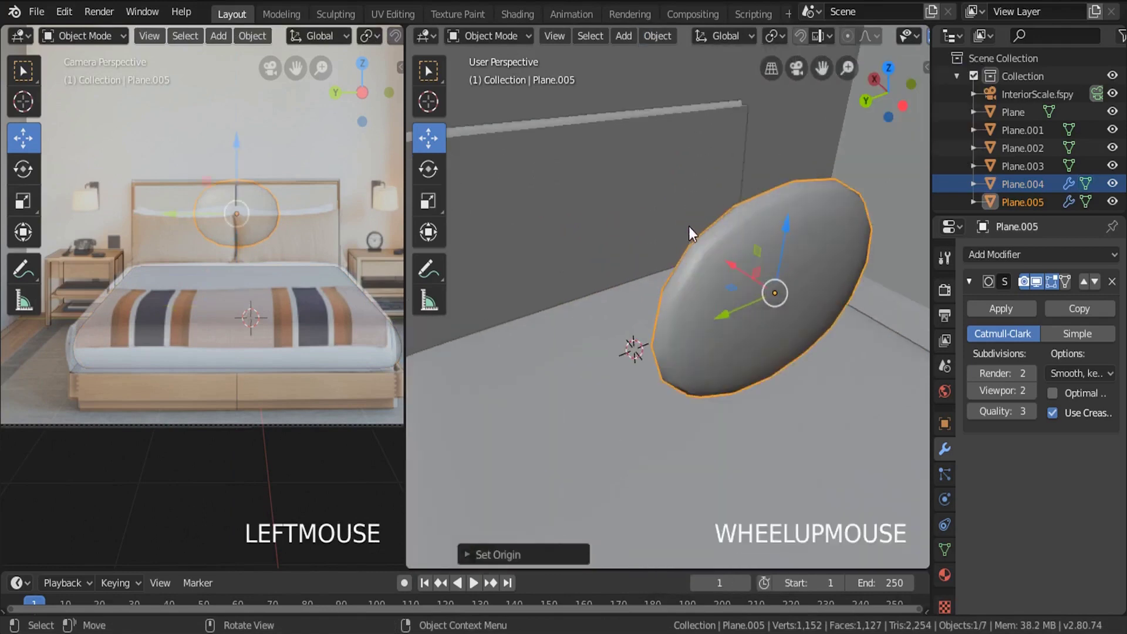
{"action": "middle_click_drag", "start_coordinate": [689, 226], "coordinate": [695, 248]}
{"action": "left_click_drag", "start_coordinate": [766, 294], "coordinate": [499, 179]}
{"action": "left_click_drag", "start_coordinate": [578, 105], "coordinate": [594, 151]}
{"action": "middle_click_drag", "start_coordinate": [594, 151], "coordinate": [622, 194], "text": "shift"}
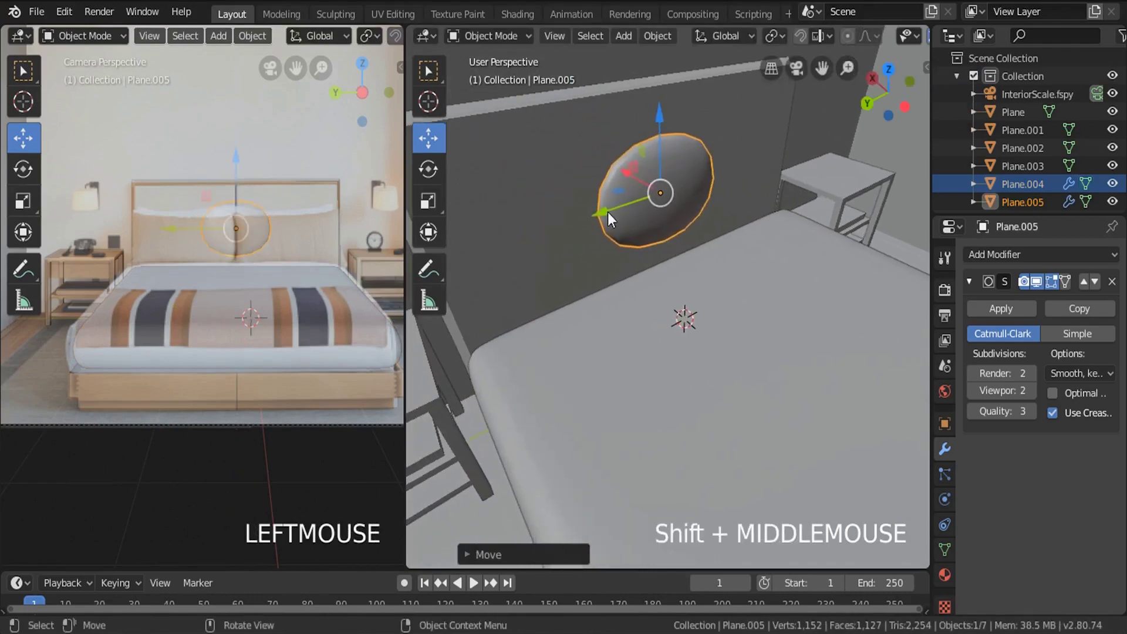
Shift the pillow along Y over the photo's right-hand pillow, then adjust its height and its distance from the headboard.
{"action": "left_click_drag", "start_coordinate": [607, 213], "coordinate": [680, 198]}
{"action": "left_click_drag", "start_coordinate": [752, 114], "coordinate": [751, 98]}
{"action": "middle_click_drag", "start_coordinate": [750, 98], "coordinate": [794, 167]}
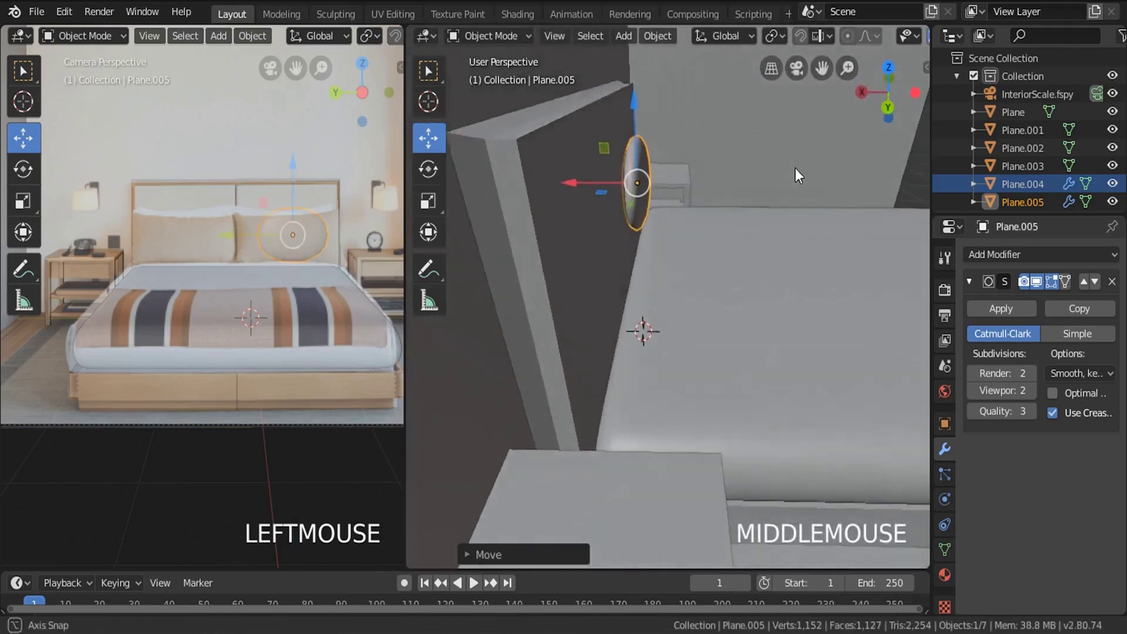
{"action": "scroll", "coordinate": [586, 195], "scroll_direction": "up", "scroll_amount": 3}
{"action": "left_click_drag", "start_coordinate": [587, 195], "coordinate": [604, 196]}
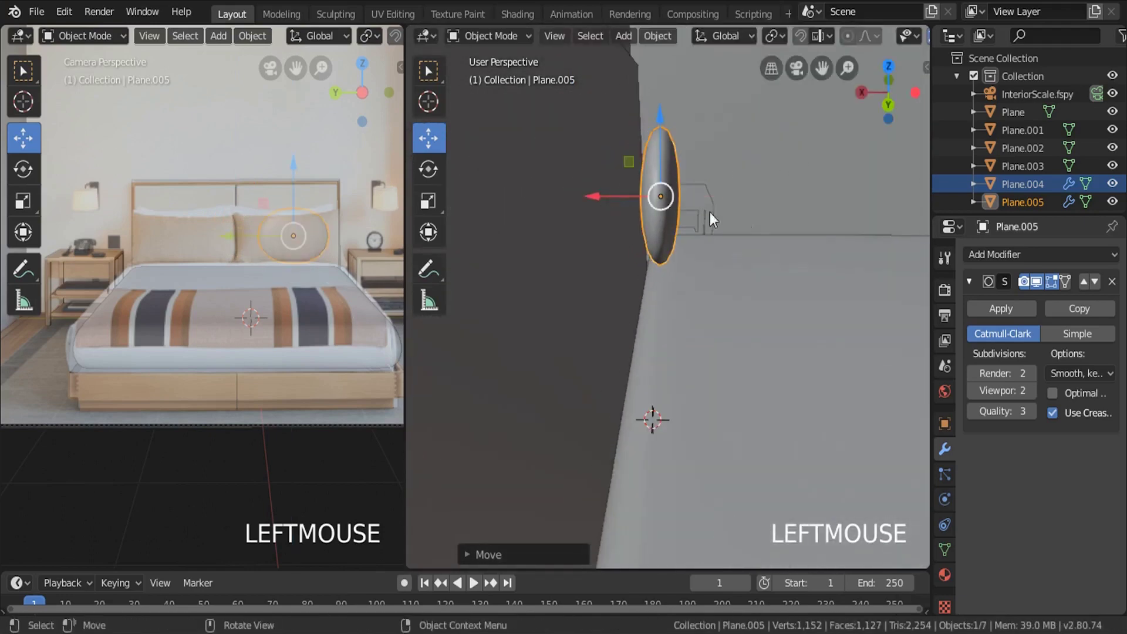
Nudge the pillow along Y toward the bed's centre and stretch it along Y toward the photo pillow's width.
{"action": "middle_click_drag", "start_coordinate": [709, 213], "coordinate": [637, 256]}
{"action": "key", "text": "KP_Decimal"}
{"action": "scroll", "coordinate": [716, 220], "scroll_direction": "down", "scroll_amount": 2}
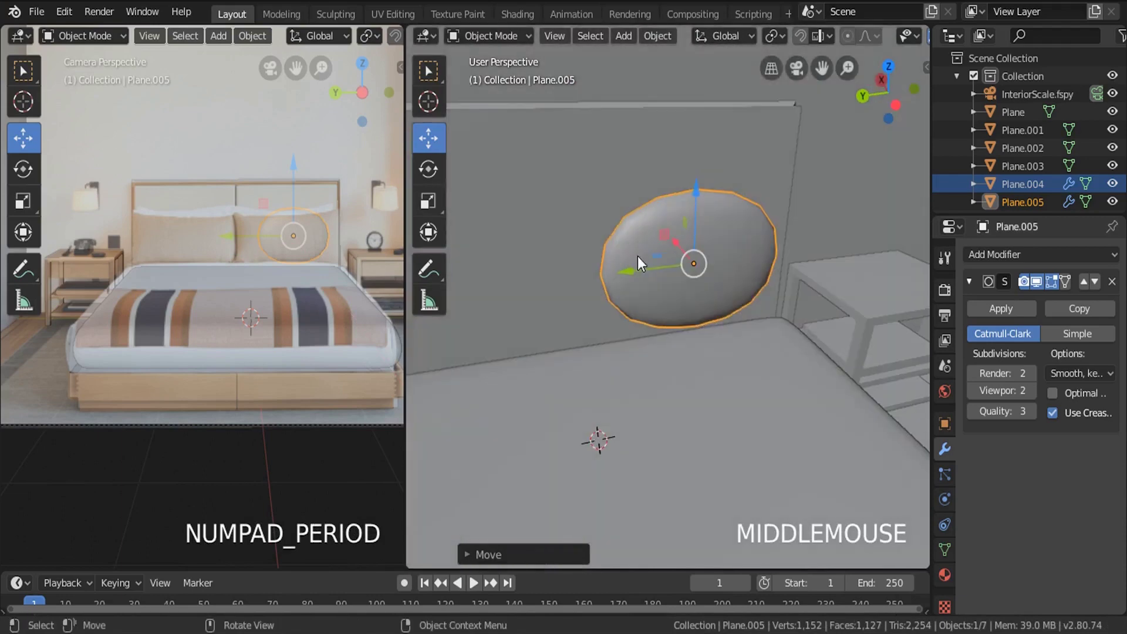
{"action": "scroll", "coordinate": [663, 287], "scroll_direction": "down", "scroll_amount": 2}
{"action": "left_click", "coordinate": [626, 283]}
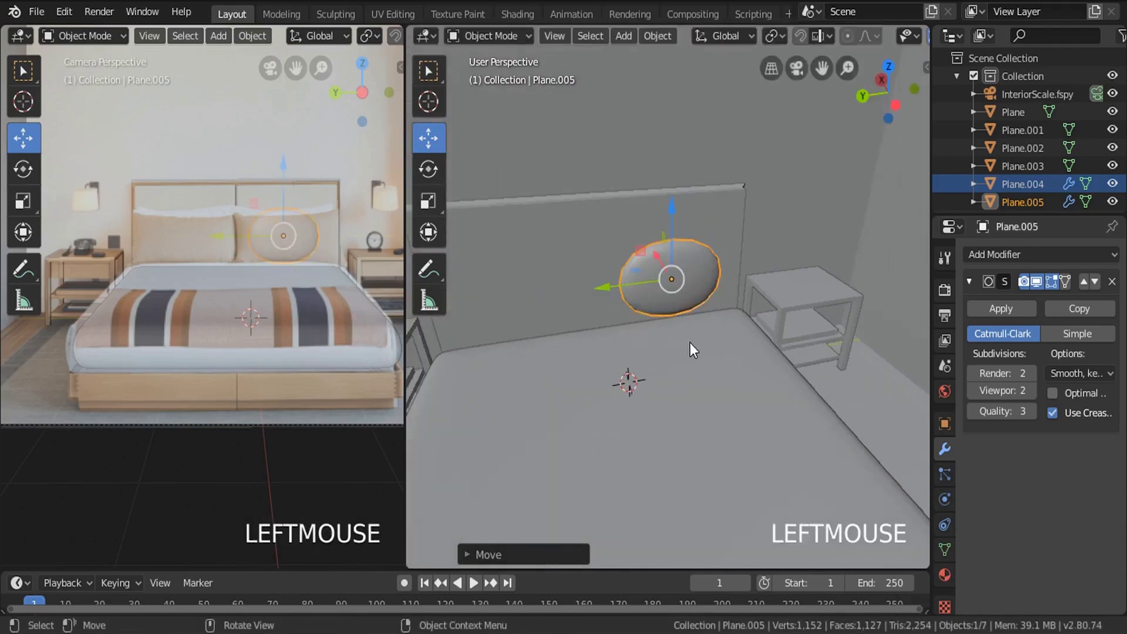
{"action": "key", "text": "s"}
{"action": "key", "text": "y"}
{"action": "left_click", "coordinate": [726, 354]}
Add a vertical loop cut close to each end of the pillow to square off its rounded shape, and leave edit mode.
{"action": "key", "text": "Tab"}
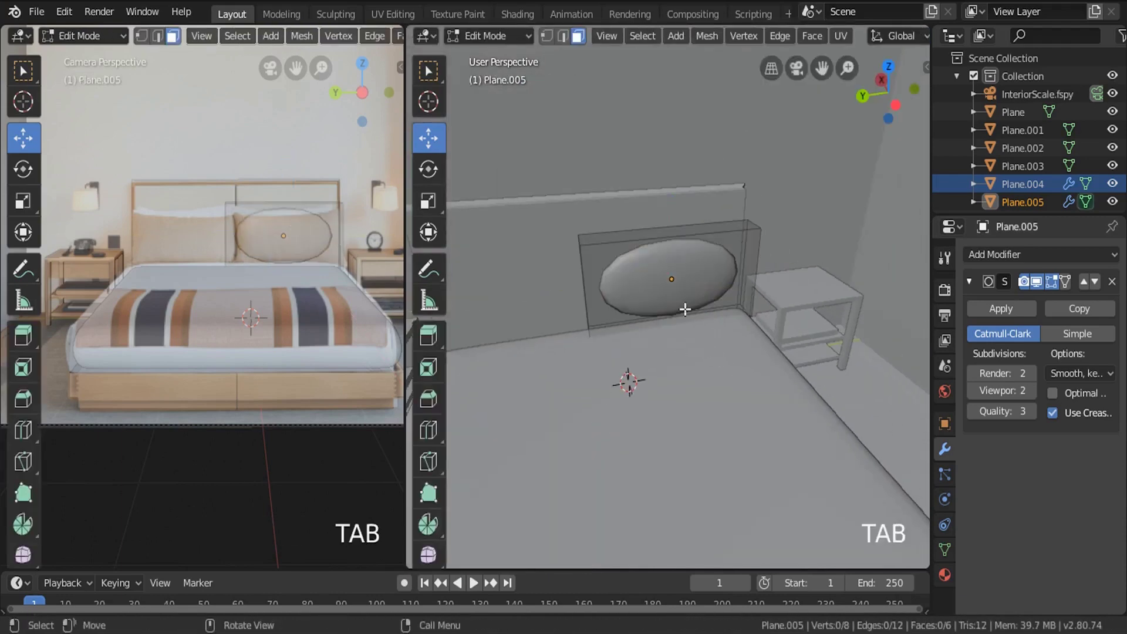
{"action": "key", "text": "ctrl+r"}
{"action": "left_click", "coordinate": [681, 309]}
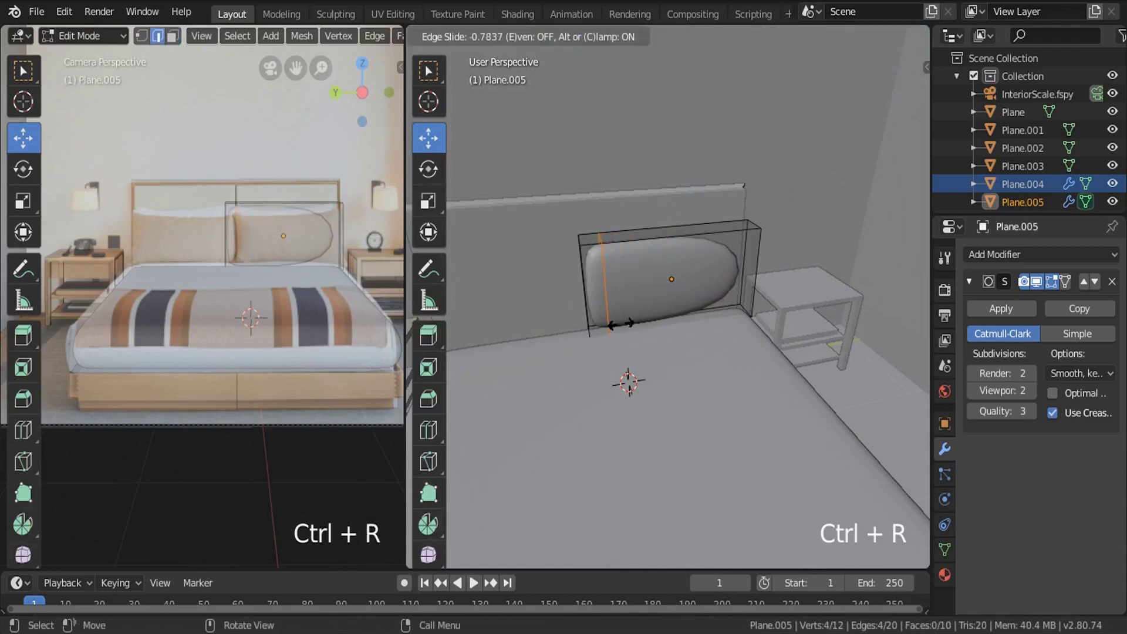
{"action": "left_click", "coordinate": [610, 322]}
{"action": "key", "text": "ctrl+r"}
{"action": "left_click", "coordinate": [675, 320]}
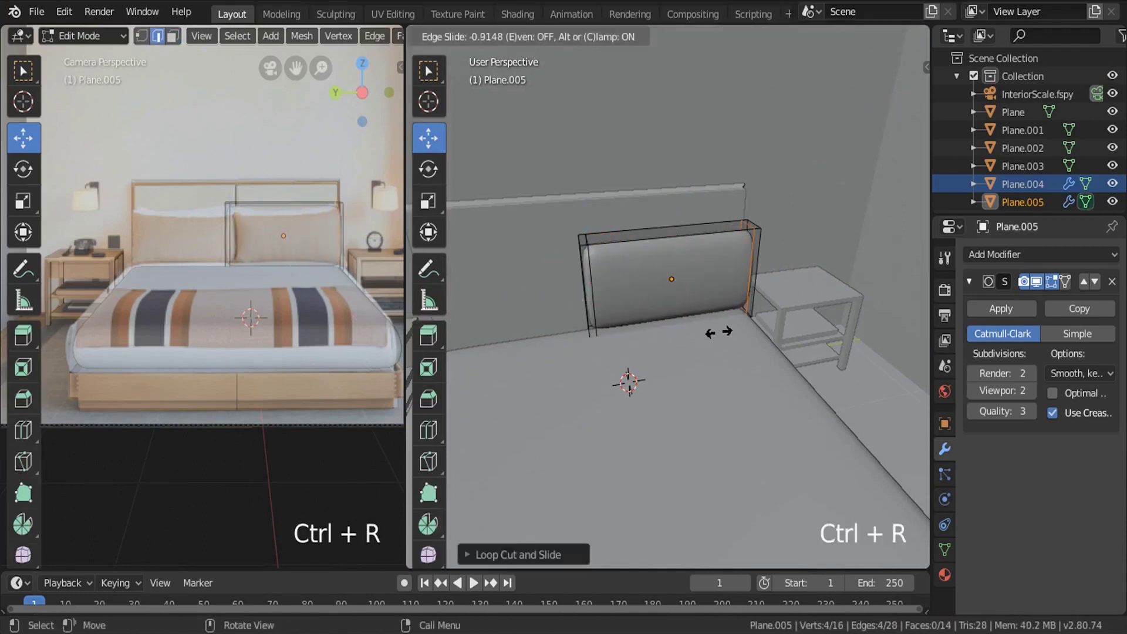
{"action": "left_click", "coordinate": [719, 333]}
{"action": "key", "text": "Tab"}
Narrow the pillow along Y and reposition it along Y to match the photo's right-hand pillow.
{"action": "scroll", "coordinate": [714, 282], "scroll_direction": "down", "scroll_amount": 3}
{"action": "left_click", "coordinate": [662, 290]}
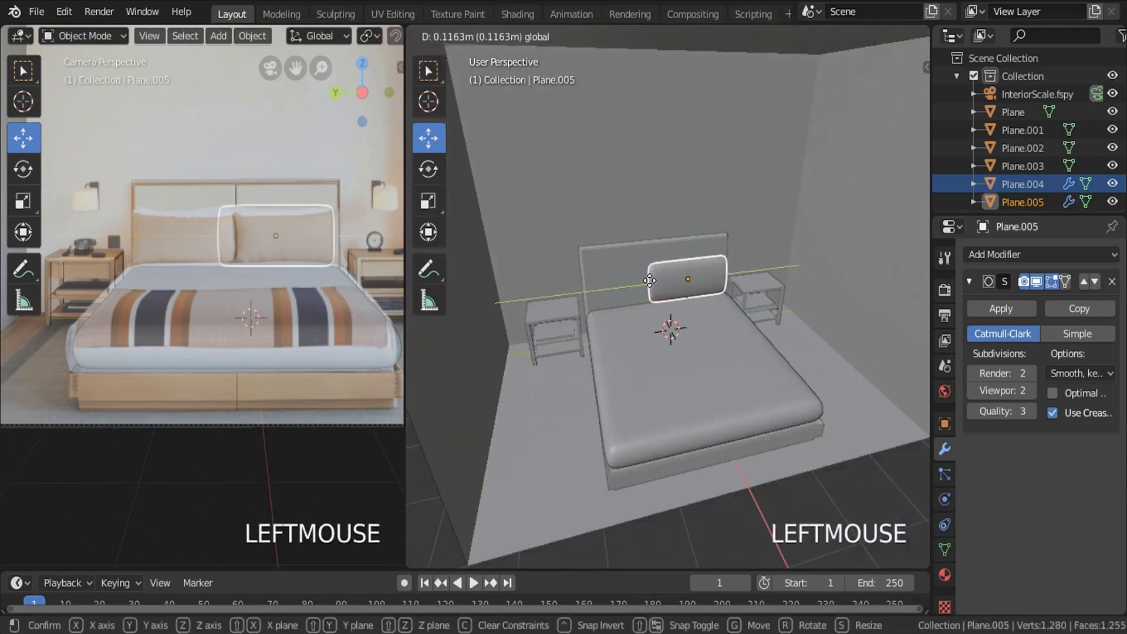
{"action": "scroll", "coordinate": [711, 298], "scroll_direction": "up", "scroll_amount": 3}
{"action": "scroll", "coordinate": [711, 298], "scroll_direction": "up", "scroll_amount": 1}
{"action": "key", "text": "s"}
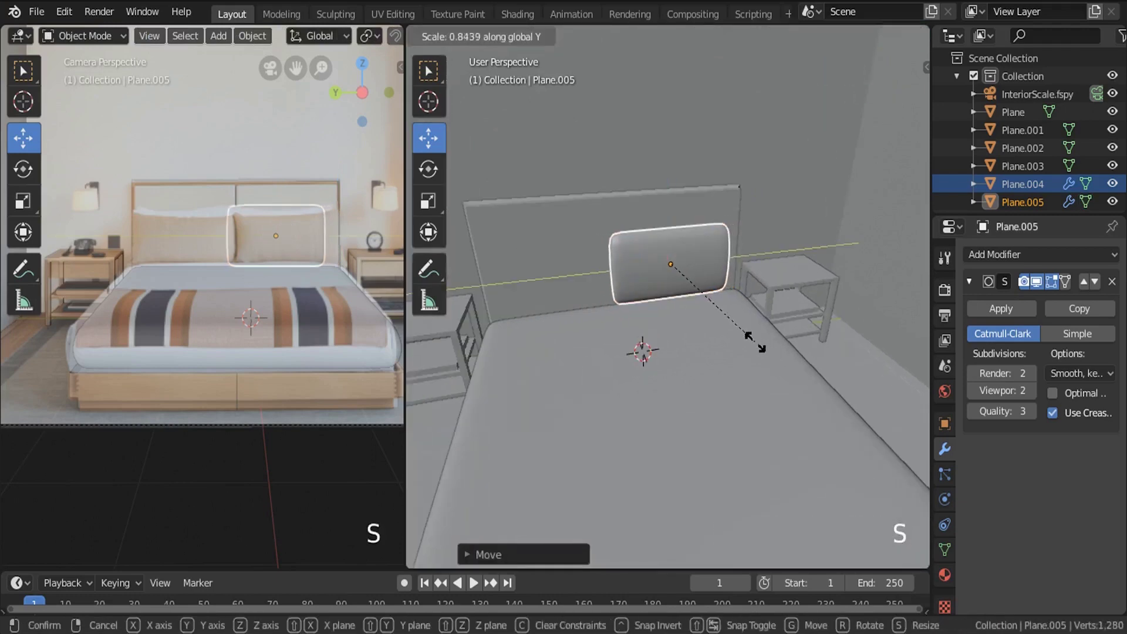
{"action": "left_click", "coordinate": [628, 288]}
{"action": "left_click_drag", "start_coordinate": [613, 270], "coordinate": [629, 273]}
Add two vertical loop cuts across the pillow's middle and scale them down along Z to pinch its centre.
{"action": "scroll", "coordinate": [298, 223], "scroll_direction": "up", "scroll_amount": 2}
{"action": "middle_click_drag", "start_coordinate": [297, 223], "coordinate": [276, 246], "text": "shift"}
{"action": "key", "text": "Tab"}
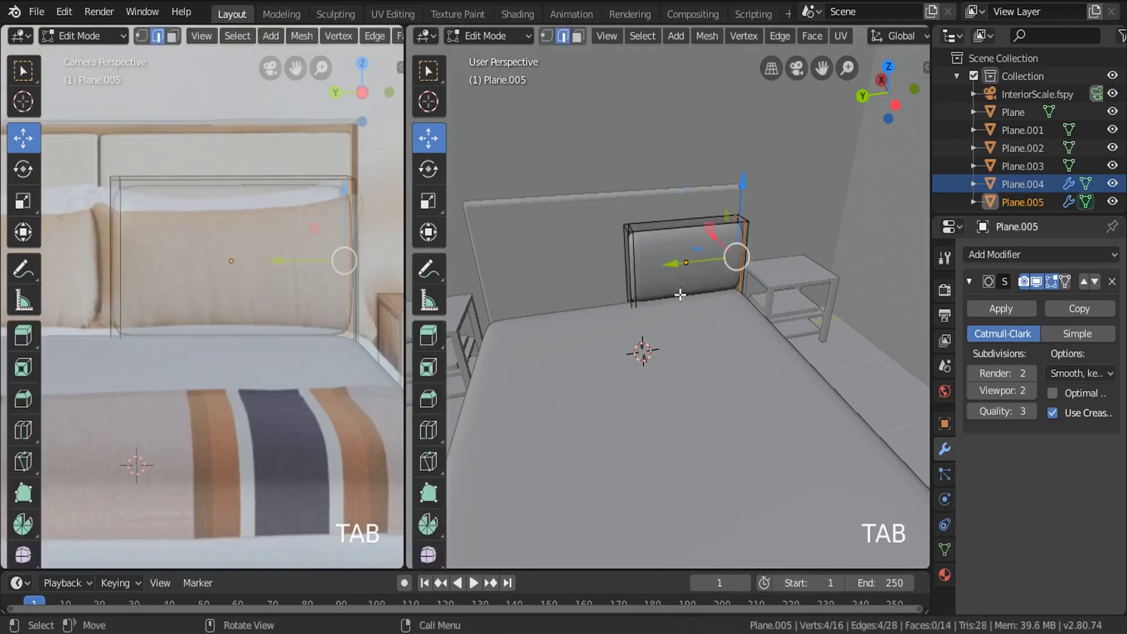
{"action": "scroll", "coordinate": [680, 294], "scroll_direction": "up", "scroll_amount": 2}
{"action": "key", "text": "ctrl+r"}
{"action": "scroll", "coordinate": [692, 294], "scroll_direction": "up", "scroll_amount": 1}
{"action": "left_click", "coordinate": [692, 293]}
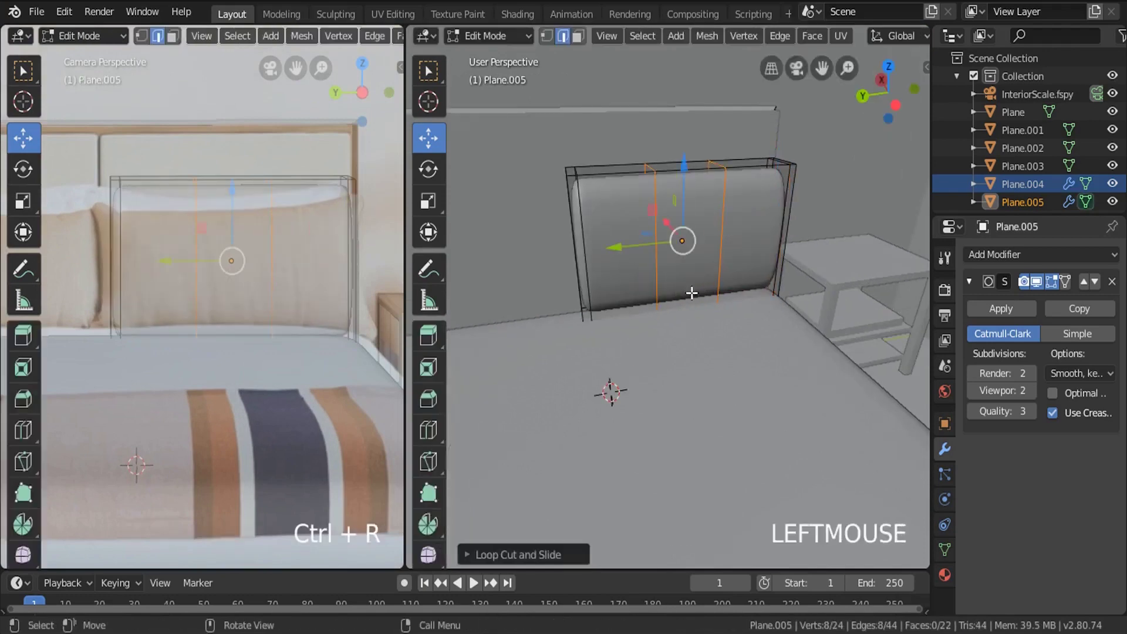
{"action": "key", "text": "s"}
{"action": "key", "text": "z"}
{"action": "left_click", "coordinate": [708, 365]}
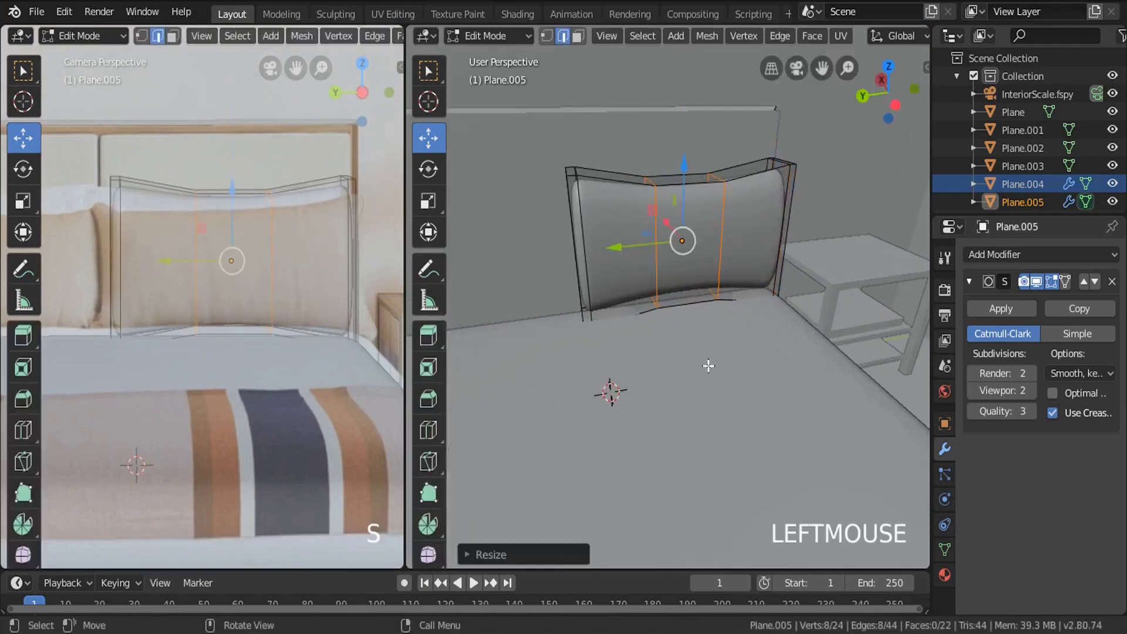
Rescale the pillow's two middle loops to refine the curve of its top and bottom edges.
{"action": "left_click_drag", "start_coordinate": [682, 184], "coordinate": [685, 187]}
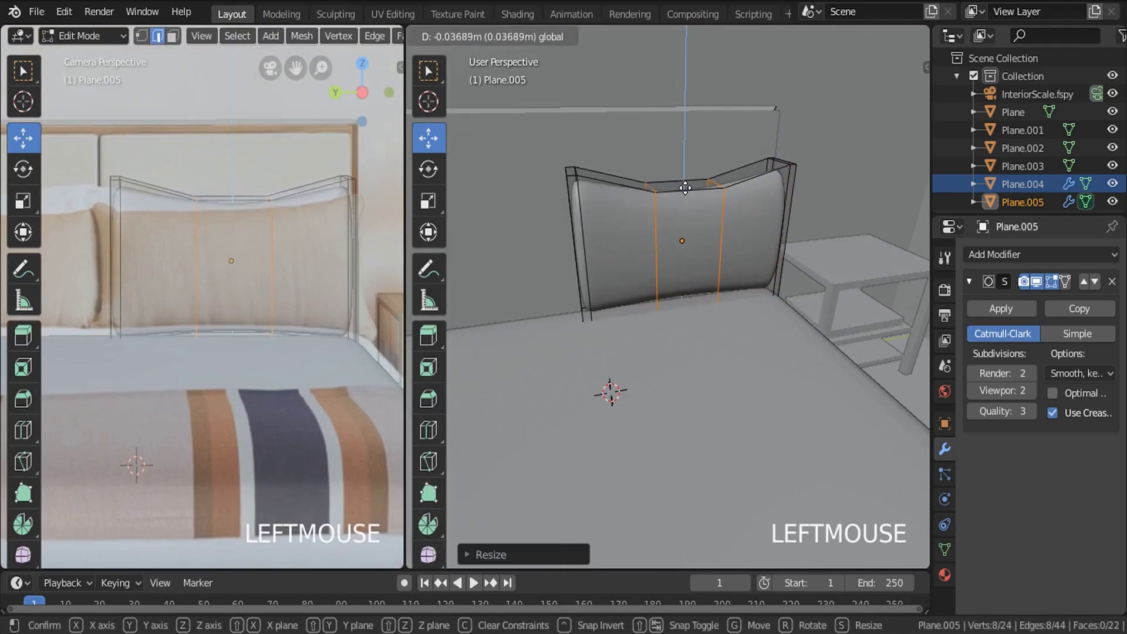
{"action": "right_click", "coordinate": [685, 187]}
{"action": "key", "text": "s"}
{"action": "left_click", "coordinate": [716, 370]}
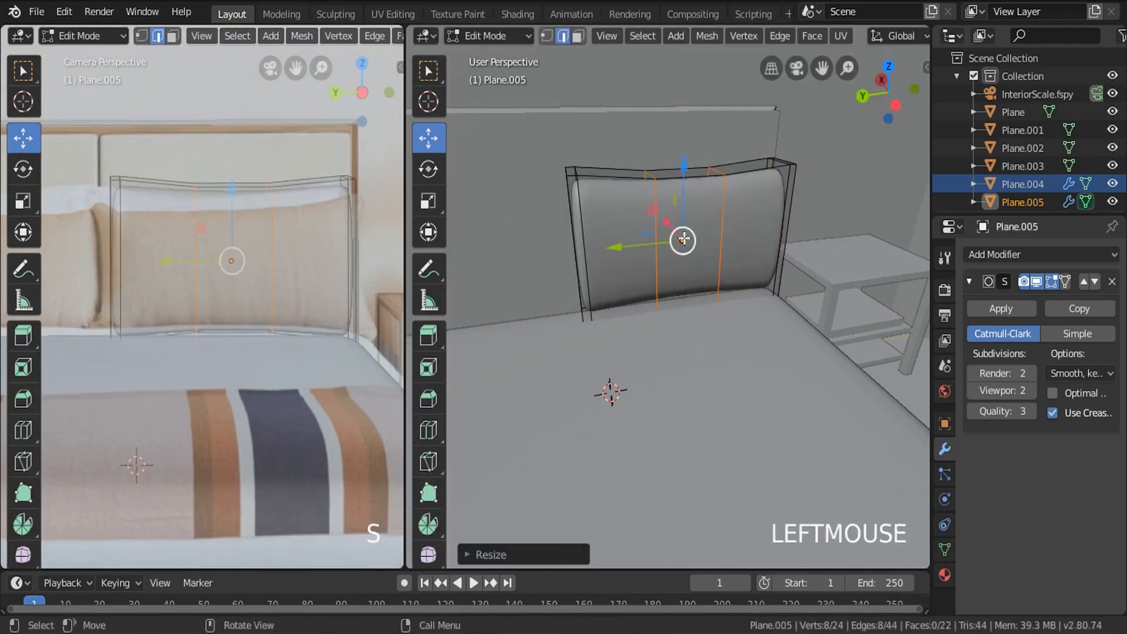
Select the pillow's entire mesh, shift it slightly along Y to match the photo, and leave edit mode.
{"action": "key", "text": "Tab"}
{"action": "key", "text": "Tab"}
{"action": "key", "text": "a"}
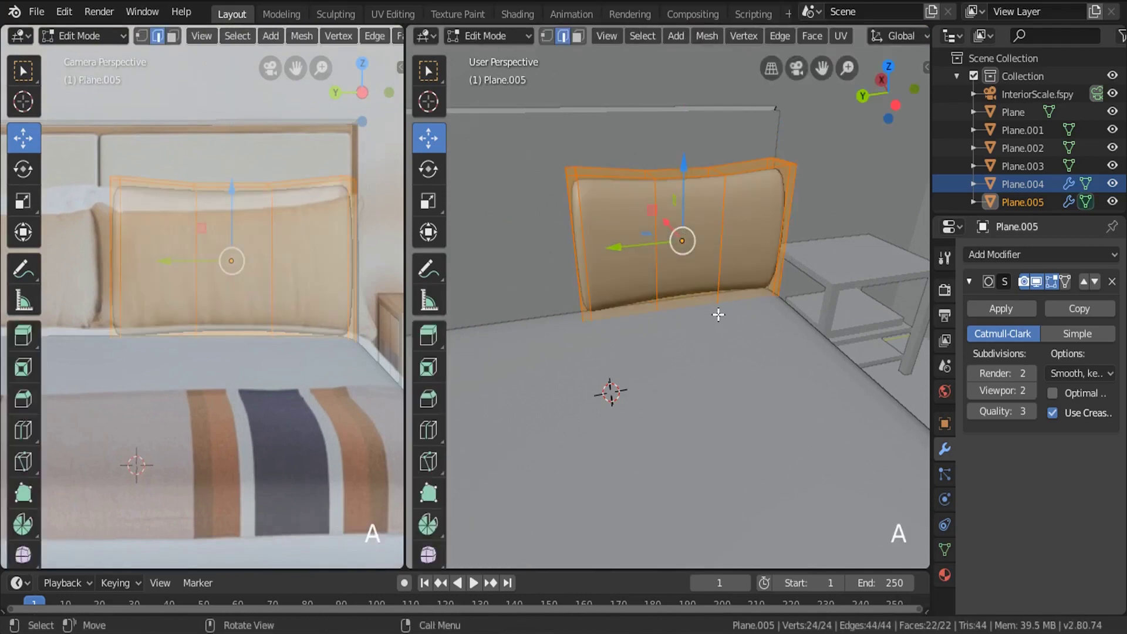
{"action": "left_click_drag", "start_coordinate": [654, 245], "coordinate": [646, 245]}
{"action": "key", "text": "Tab"}
Duplicate the pillow, move the copy along Y beside the first to match the photo's second pillow, and deselect everything.
{"action": "scroll", "coordinate": [714, 224], "scroll_direction": "down", "scroll_amount": 3}
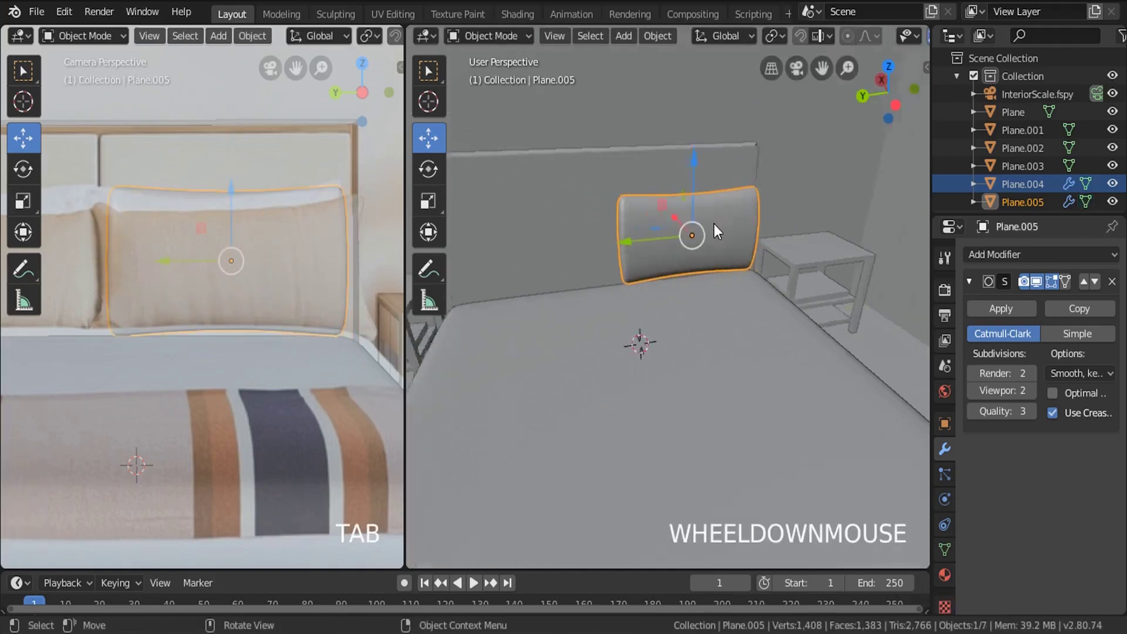
{"action": "middle_click_drag", "start_coordinate": [714, 223], "coordinate": [699, 251]}
{"action": "scroll", "coordinate": [640, 251], "scroll_direction": "up", "scroll_amount": 2}
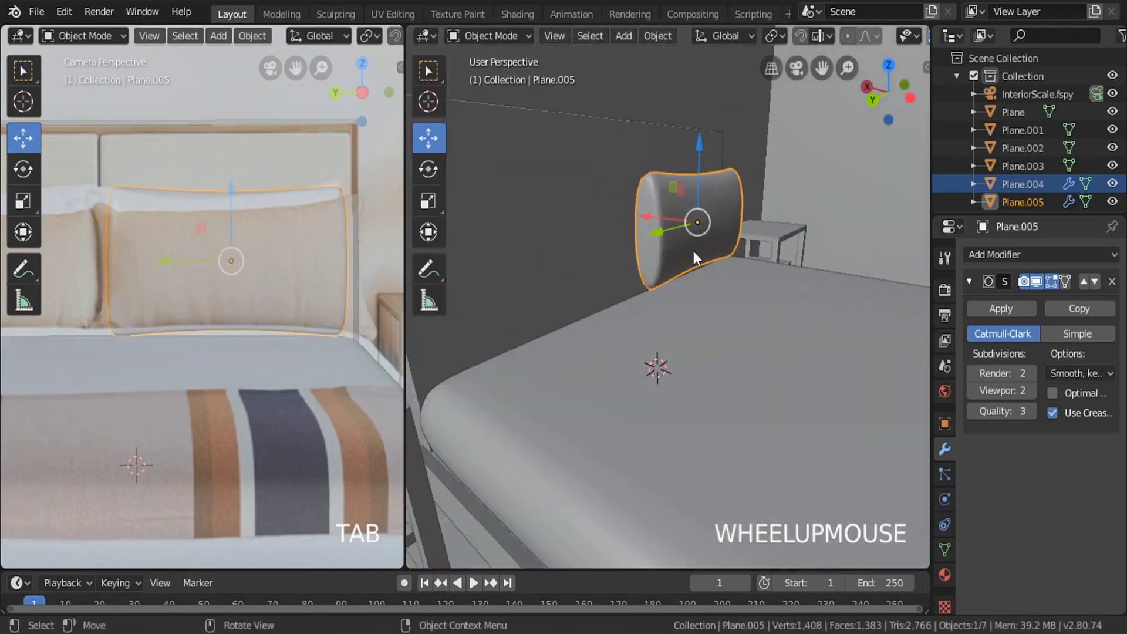
{"action": "scroll", "coordinate": [705, 251], "scroll_direction": "down", "scroll_amount": 1}
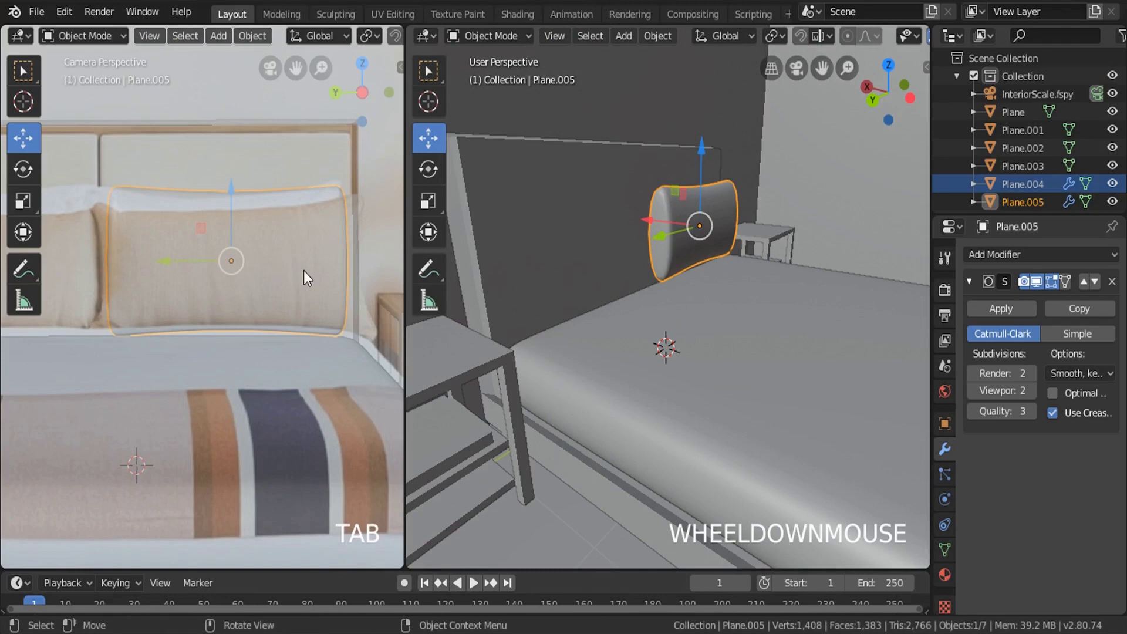
{"action": "middle_click_drag", "start_coordinate": [665, 265], "coordinate": [656, 307]}
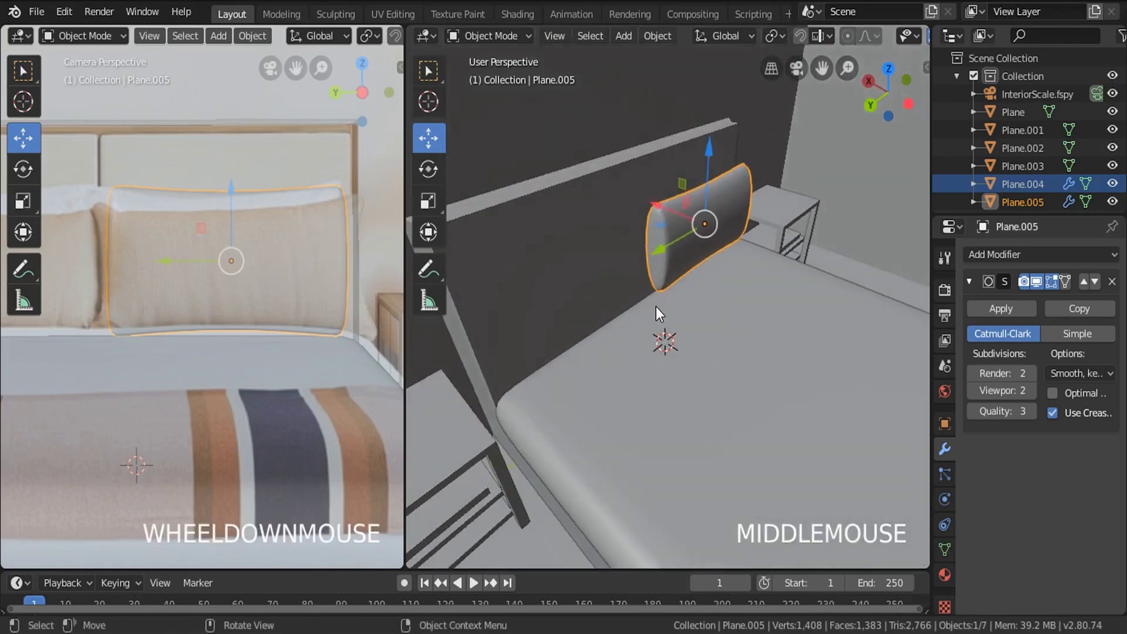
{"action": "key", "text": "shift+d"}
{"action": "right_click", "coordinate": [698, 318]}
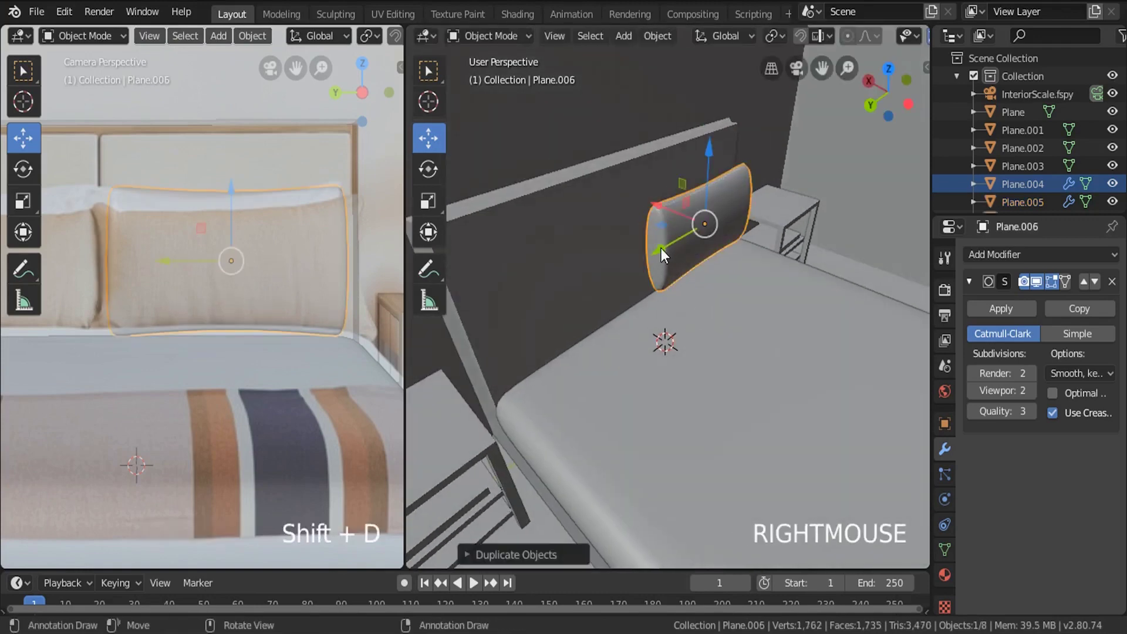
{"action": "left_click_drag", "start_coordinate": [661, 248], "coordinate": [555, 344]}
{"action": "scroll", "coordinate": [230, 271], "scroll_direction": "down", "scroll_amount": 4}
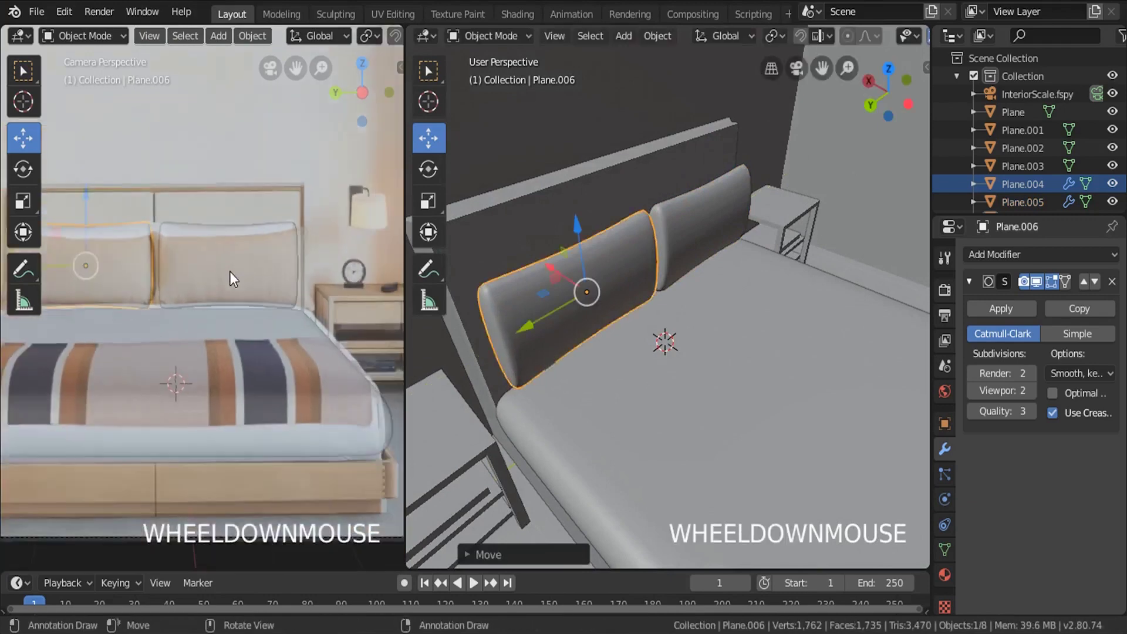
{"action": "key", "text": "a"}
{"action": "key", "text": "a"}
Enter edit mode on the room mesh and add a vertical loop cut on the window wall near the headboard corner.
{"action": "mouse_move", "coordinate": [670, 361]}
{"action": "middle_mouse_down"}
{"action": "mouse_move", "coordinate": [585, 307]}
{"action": "mouse_move", "coordinate": [680, 354]}
{"action": "middle_mouse_up"}
{"action": "scroll", "coordinate": [263, 279], "scroll_direction": "down", "scroll_amount": 3}
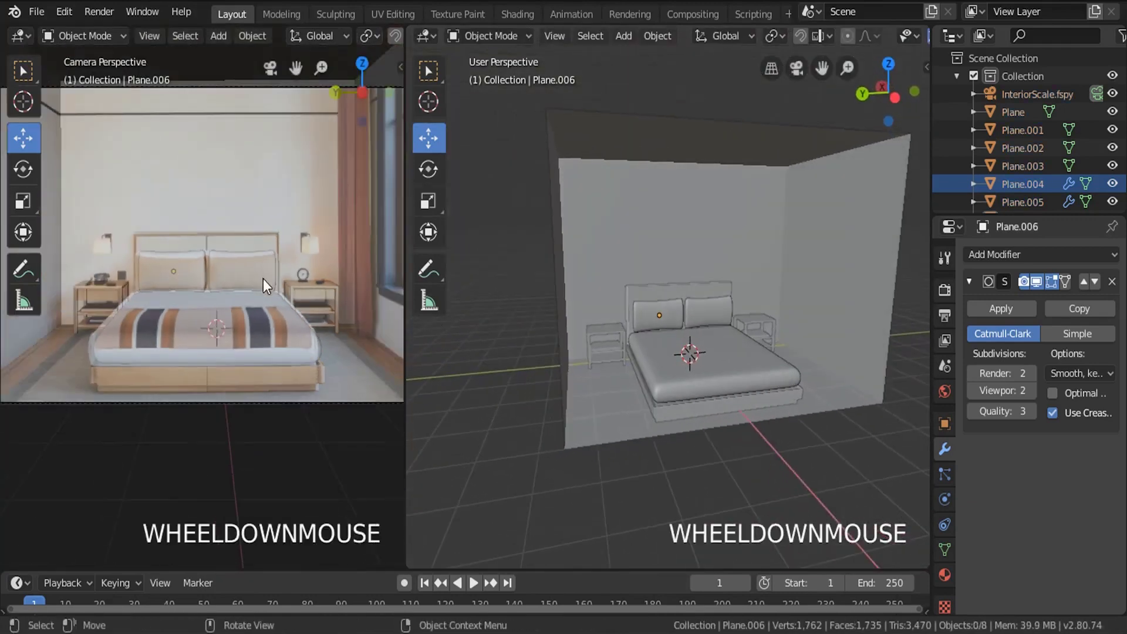
{"action": "middle_click_drag", "start_coordinate": [263, 280], "coordinate": [291, 196], "text": "shift"}
{"action": "middle_click_drag", "start_coordinate": [733, 305], "coordinate": [801, 287]}
{"action": "left_click", "coordinate": [842, 264]}
{"action": "key", "text": "Tab"}
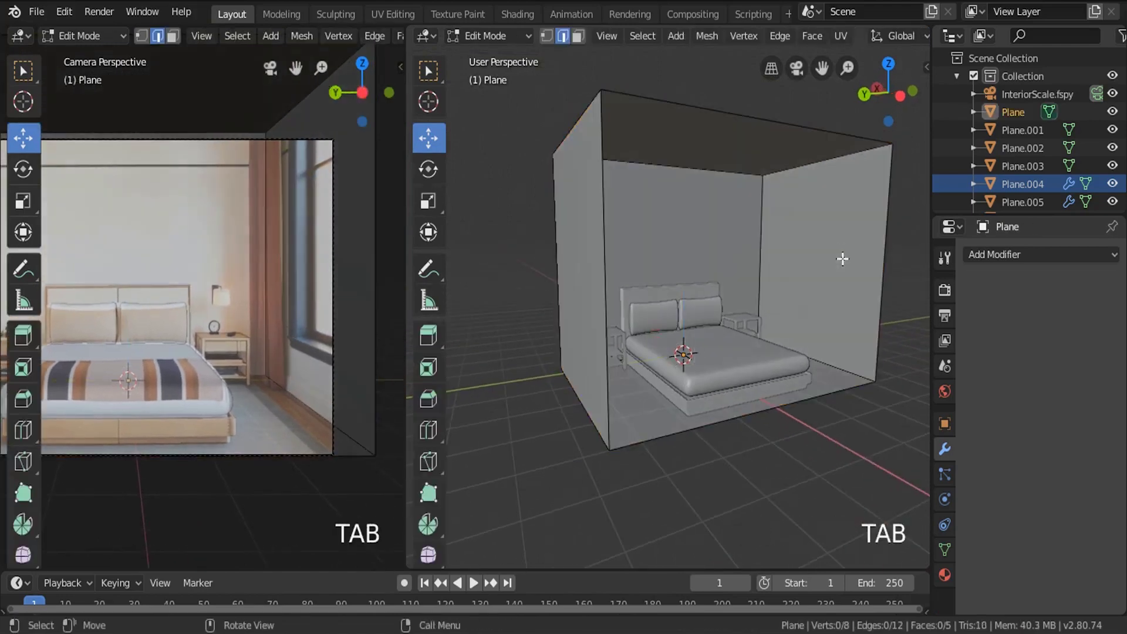
{"action": "scroll", "coordinate": [839, 258], "scroll_direction": "up", "scroll_amount": 3}
{"action": "key", "text": "ctrl+r"}
{"action": "left_click", "coordinate": [779, 423]}
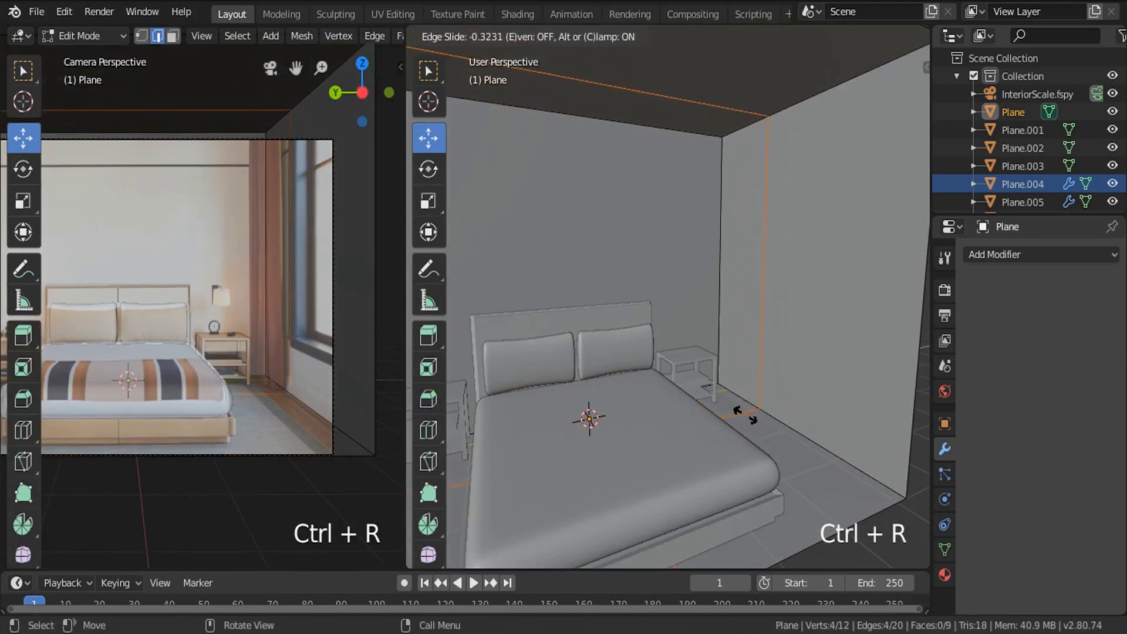
{"action": "left_click", "coordinate": [749, 410]}
Add two horizontal loop cuts around the room, one at windowsill height and one just below the ceiling.
{"action": "key", "text": "ctrl+r"}
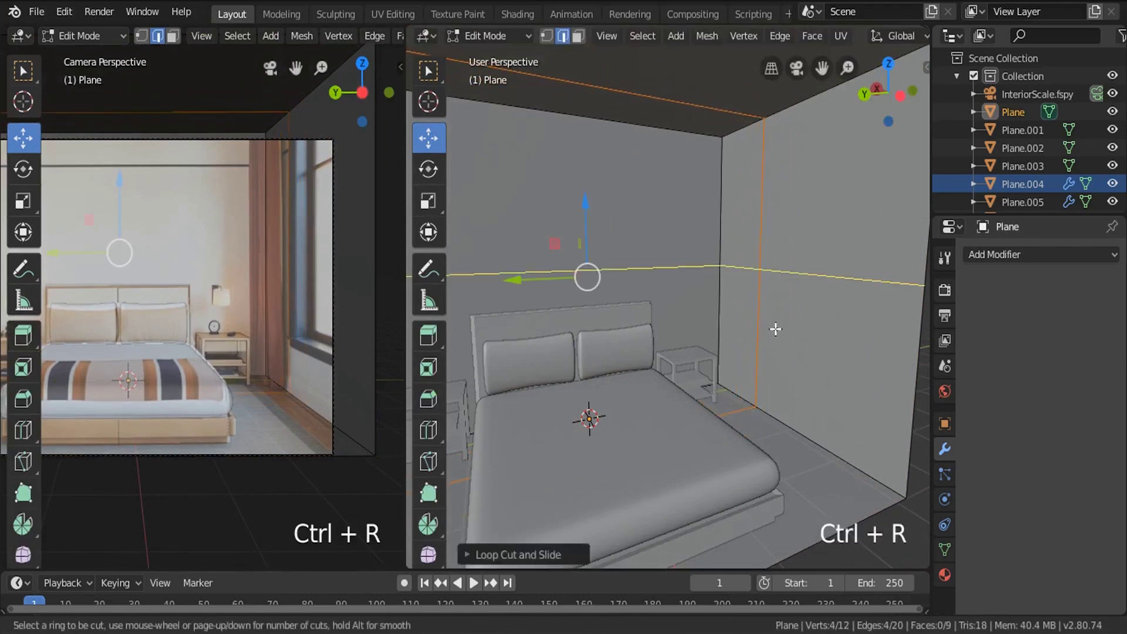
{"action": "left_click", "coordinate": [761, 326]}
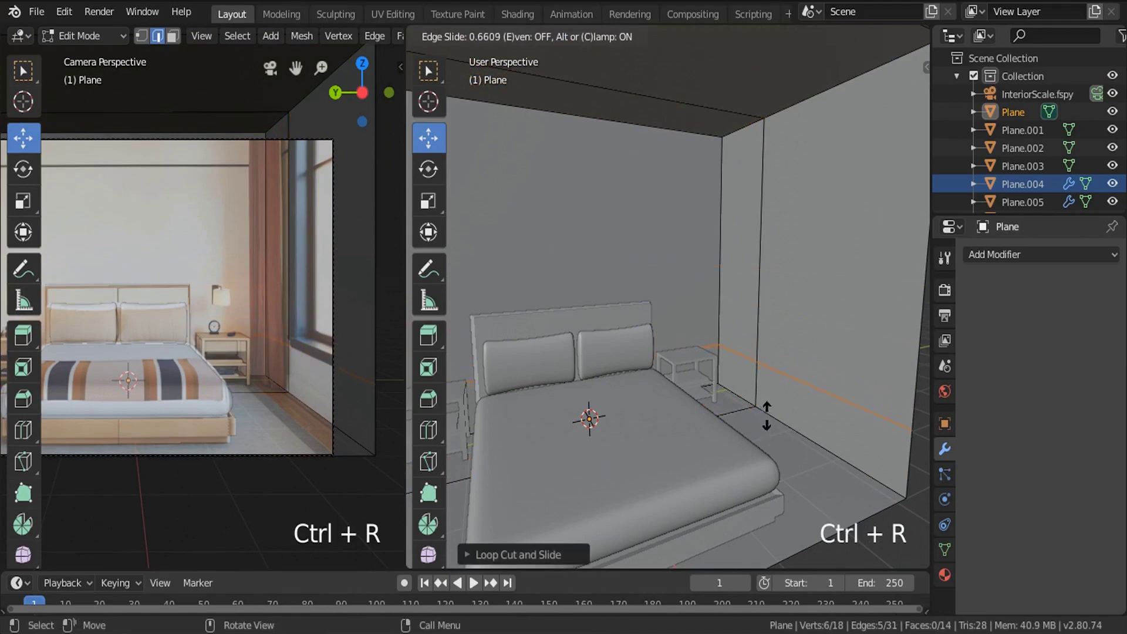
{"action": "left_click", "coordinate": [764, 409]}
{"action": "left_click", "coordinate": [579, 40]}
{"action": "left_click", "coordinate": [775, 229]}
{"action": "middle_click_drag", "start_coordinate": [722, 209], "coordinate": [676, 216], "text": "shift"}
{"action": "key", "text": "ctrl+r"}
{"action": "left_click", "coordinate": [677, 211]}
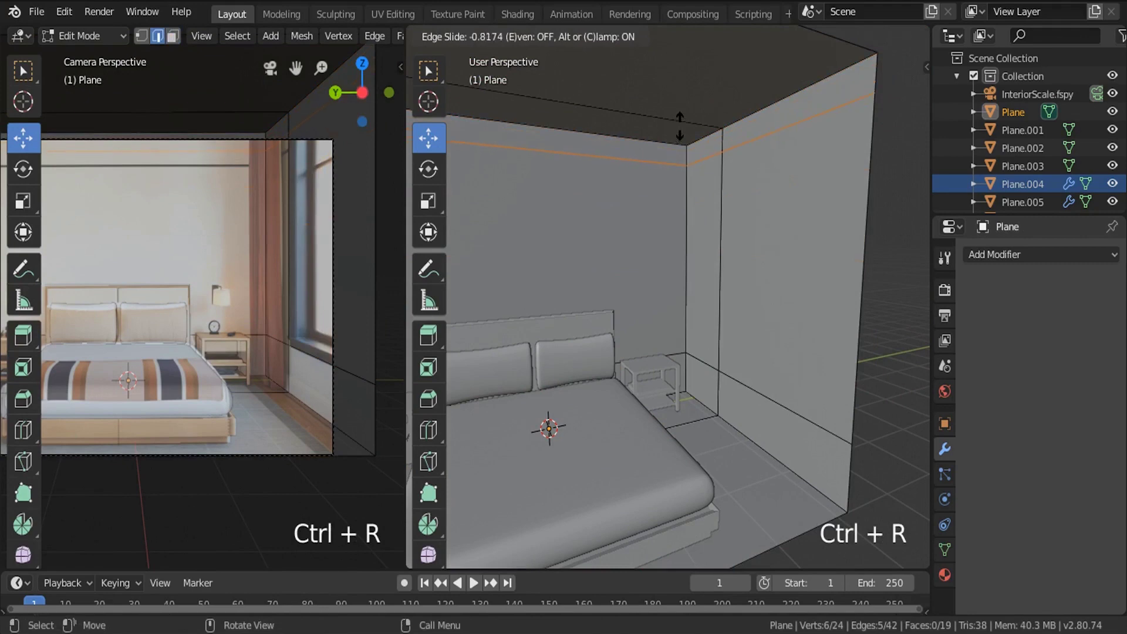
{"action": "left_click", "coordinate": [678, 131]}
{"action": "scroll", "coordinate": [238, 112], "scroll_direction": "up", "scroll_amount": 1}
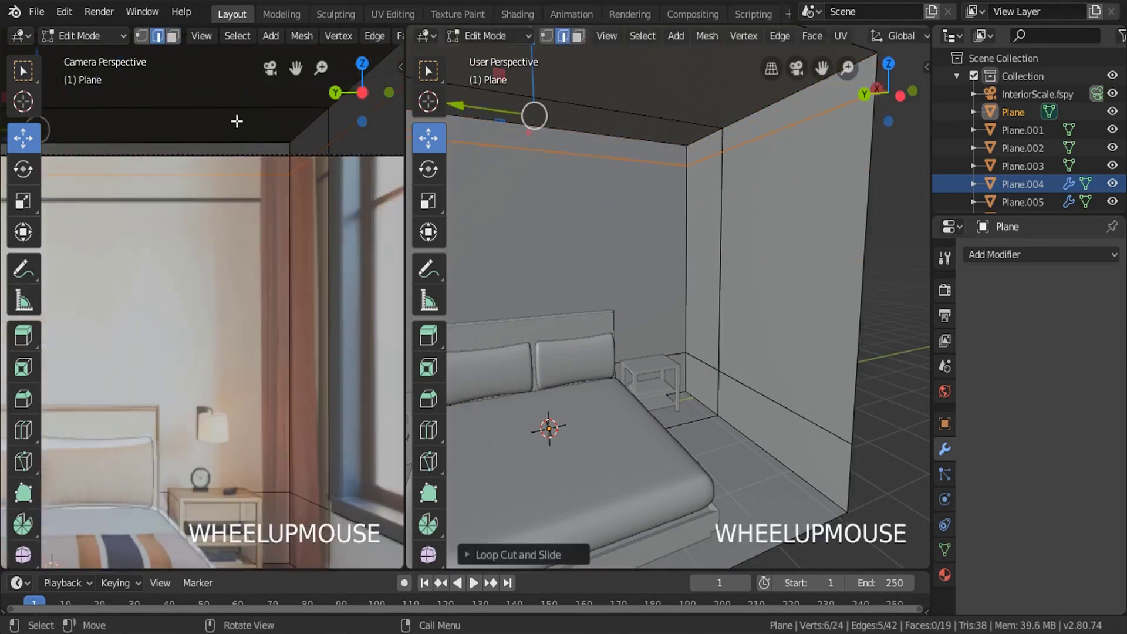
{"action": "scroll", "coordinate": [237, 112], "scroll_direction": "down", "scroll_amount": 2}
Select the edge loop around the room's open front and move it toward the camera to deepen the room.
{"action": "left_click", "coordinate": [578, 36]}
{"action": "left_click", "coordinate": [749, 220]}
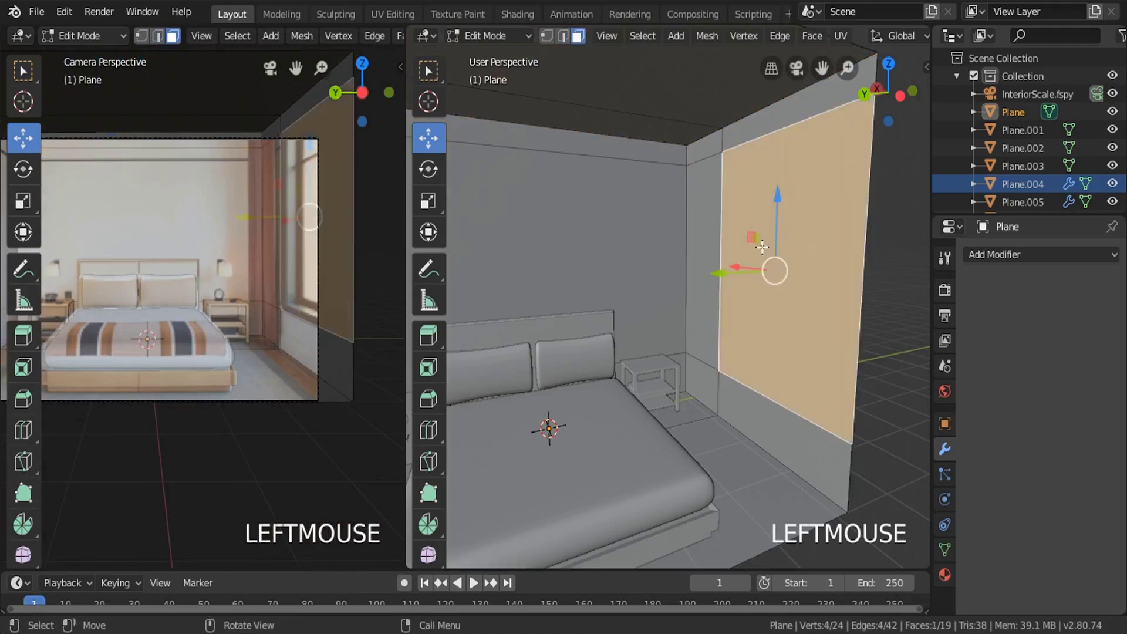
{"action": "middle_click_drag", "start_coordinate": [748, 220], "coordinate": [709, 251], "text": "shift"}
{"action": "scroll", "coordinate": [573, 105], "scroll_direction": "down", "scroll_amount": 2}
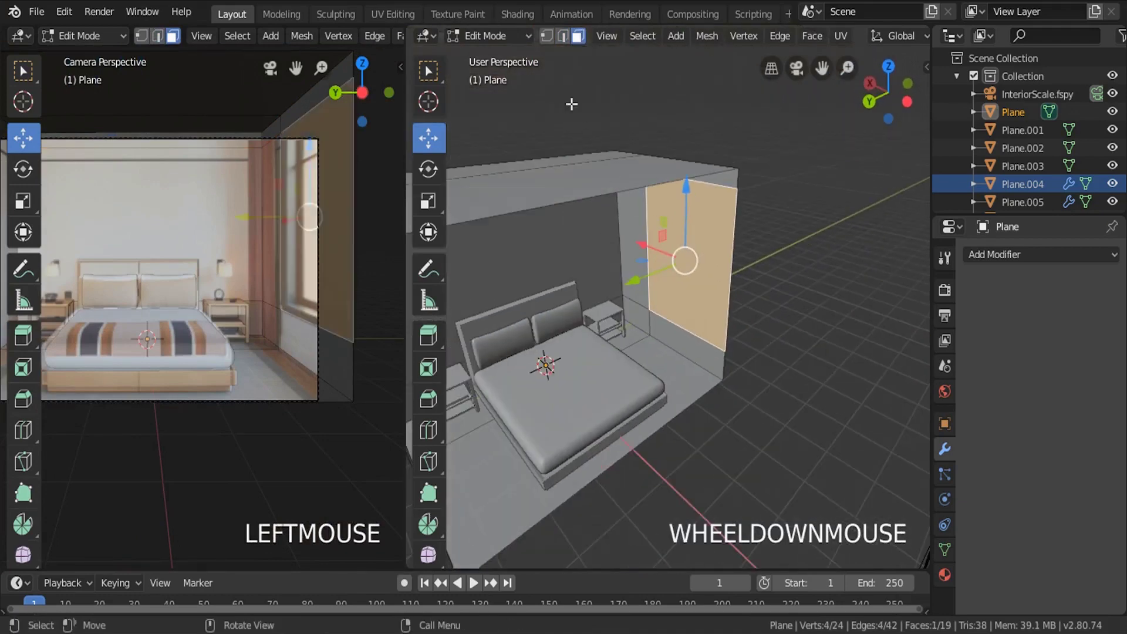
{"action": "left_click", "coordinate": [562, 36]}
{"action": "left_click", "coordinate": [707, 386], "text": "alt"}
{"action": "scroll", "coordinate": [646, 322], "scroll_direction": "down", "scroll_amount": 2}
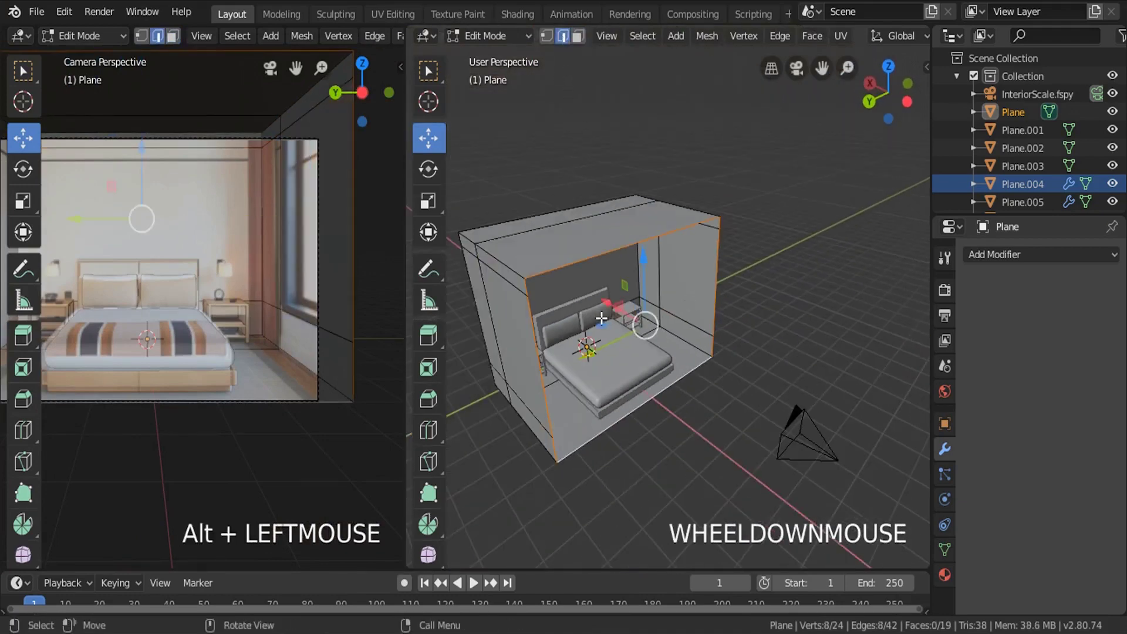
{"action": "left_click_drag", "start_coordinate": [642, 320], "coordinate": [714, 364]}
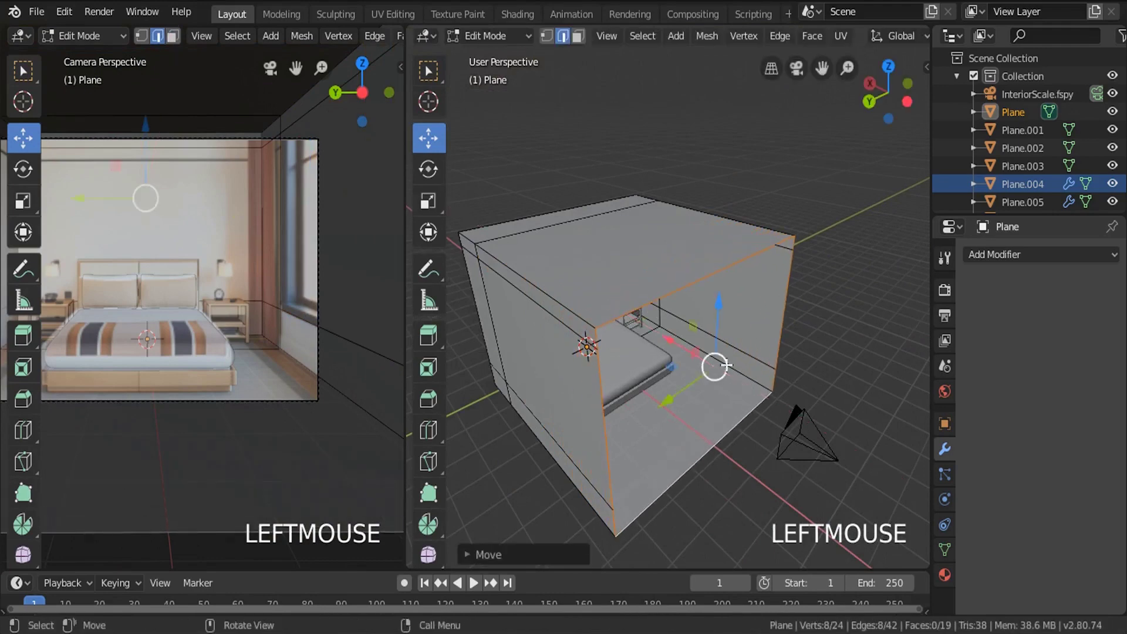
Add a vertical loop cut around the room close to its open front edge, as the window's near side.
{"action": "middle_click_drag", "start_coordinate": [714, 364], "coordinate": [649, 322]}
{"action": "middle_click_drag", "start_coordinate": [722, 309], "coordinate": [769, 334]}
{"action": "scroll", "coordinate": [742, 390], "scroll_direction": "up", "scroll_amount": 2}
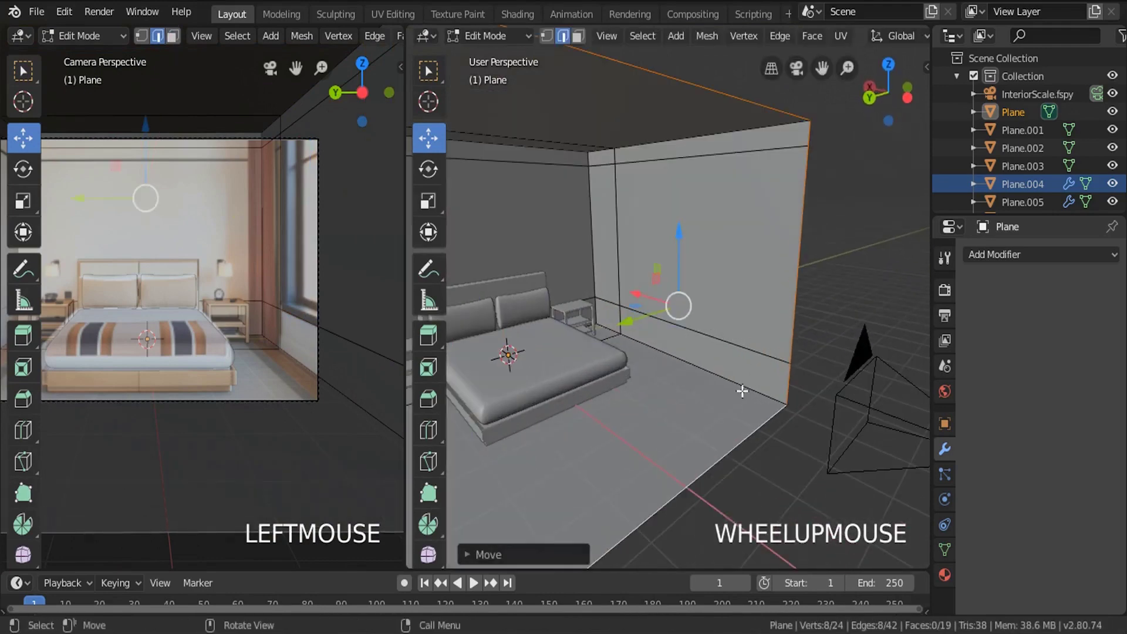
{"action": "key", "text": "ctrl+r"}
{"action": "left_click", "coordinate": [732, 358]}
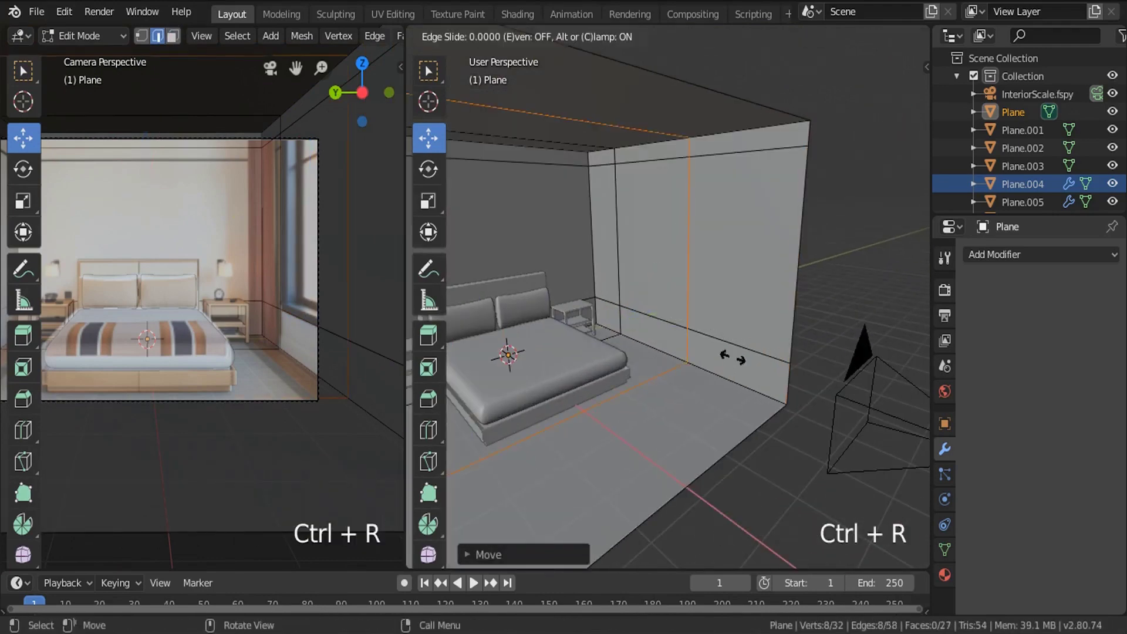
{"action": "left_click", "coordinate": [798, 399]}
Select the large window face on the side wall and extrude it outward about 0.4 m to form the recess.
{"action": "left_click", "coordinate": [578, 36]}
{"action": "left_click", "coordinate": [692, 225]}
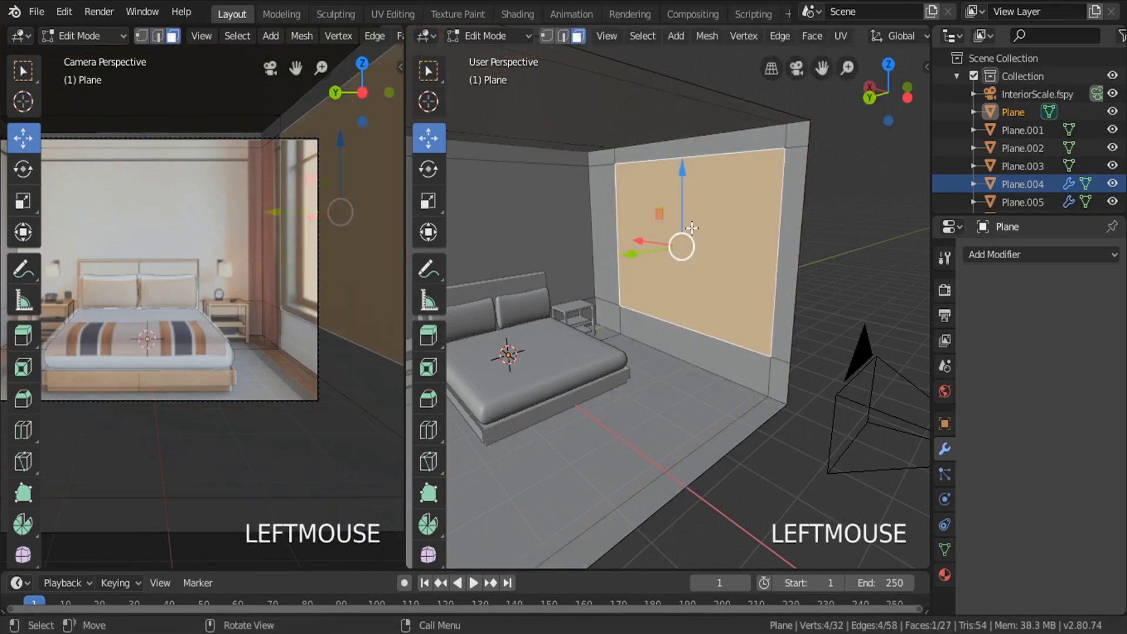
{"action": "scroll", "coordinate": [692, 225], "scroll_direction": "up", "scroll_amount": 2}
{"action": "middle_click_drag", "start_coordinate": [741, 317], "coordinate": [683, 323]}
{"action": "key", "text": "e"}
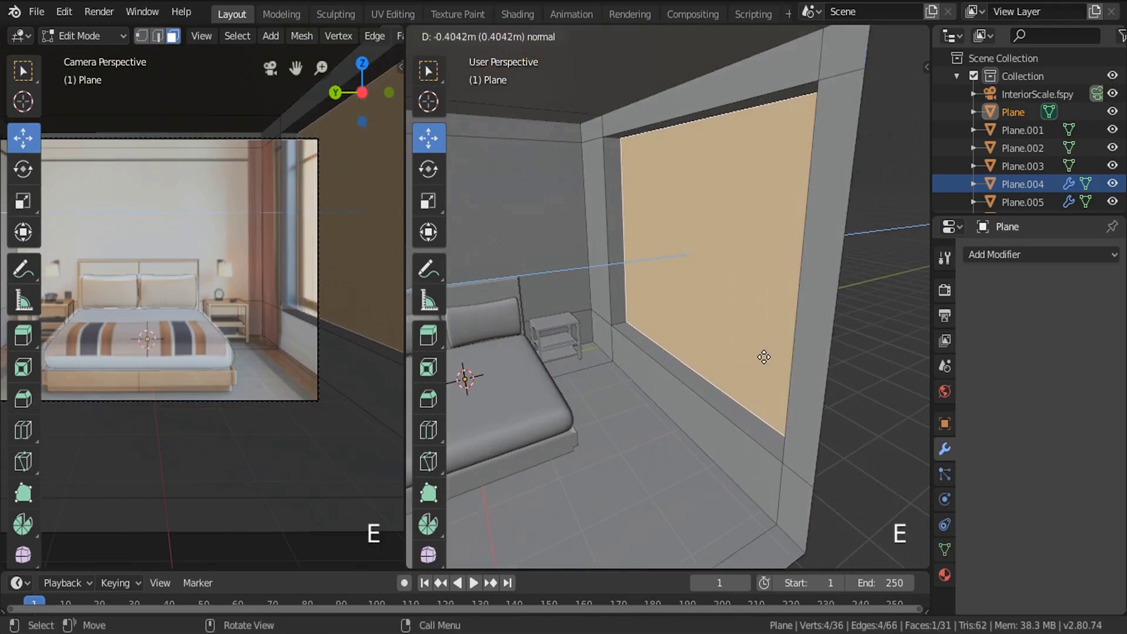
{"action": "left_click", "coordinate": [763, 356]}
Extrude the recessed window face in place and scale it down slightly to leave a frame border.
{"action": "middle_click_drag", "start_coordinate": [763, 356], "coordinate": [815, 364]}
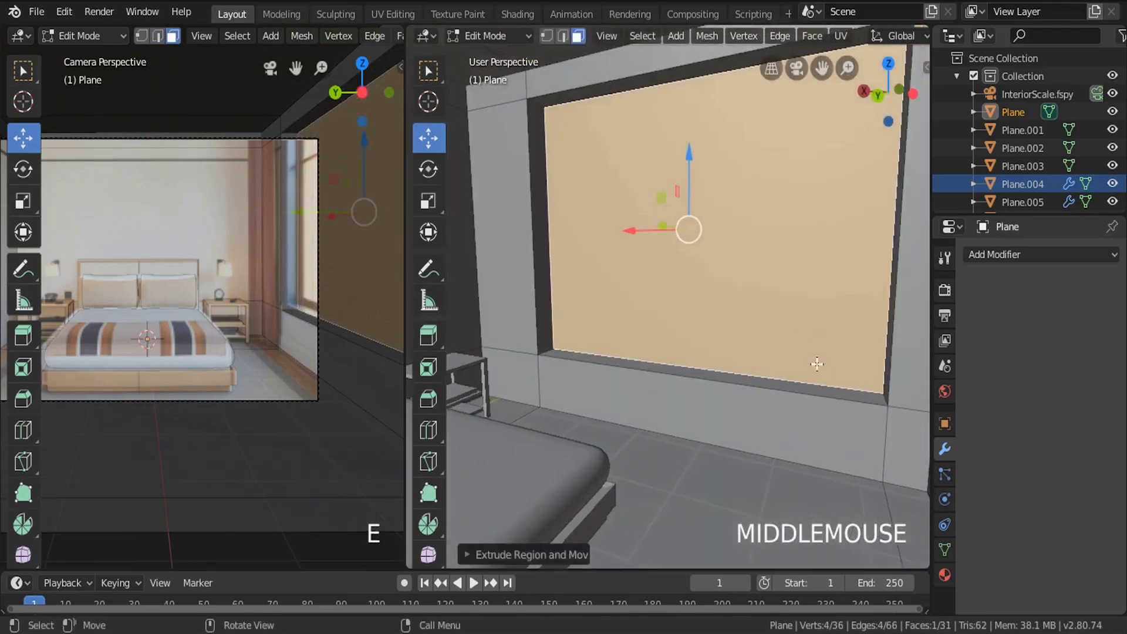
{"action": "key", "text": "e"}
{"action": "key", "text": "s"}
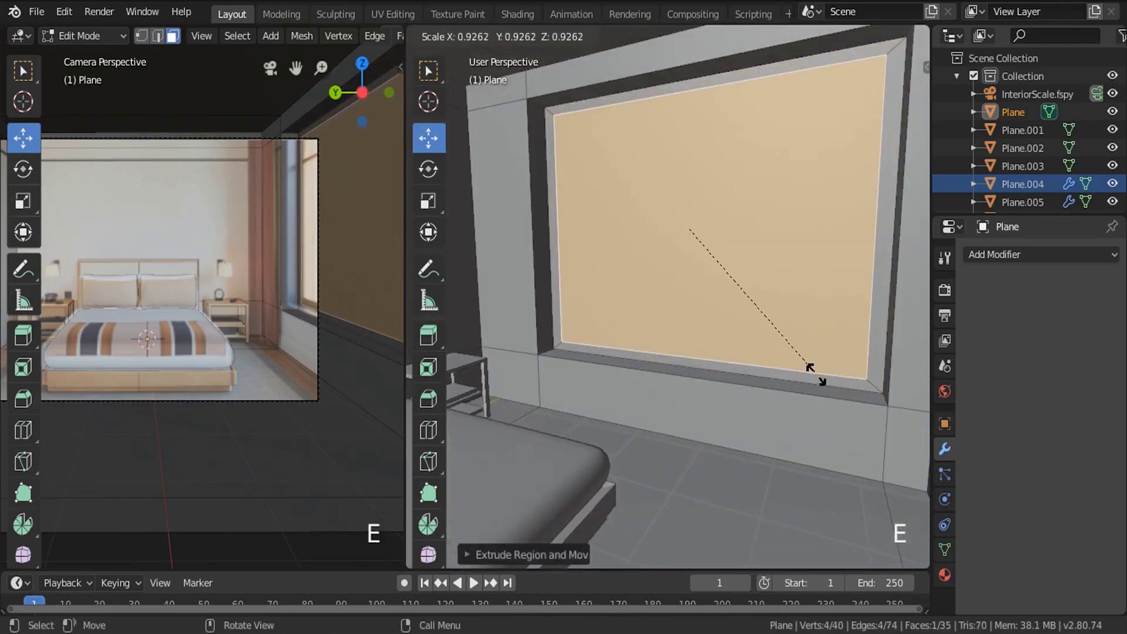
{"action": "left_click", "coordinate": [811, 377]}
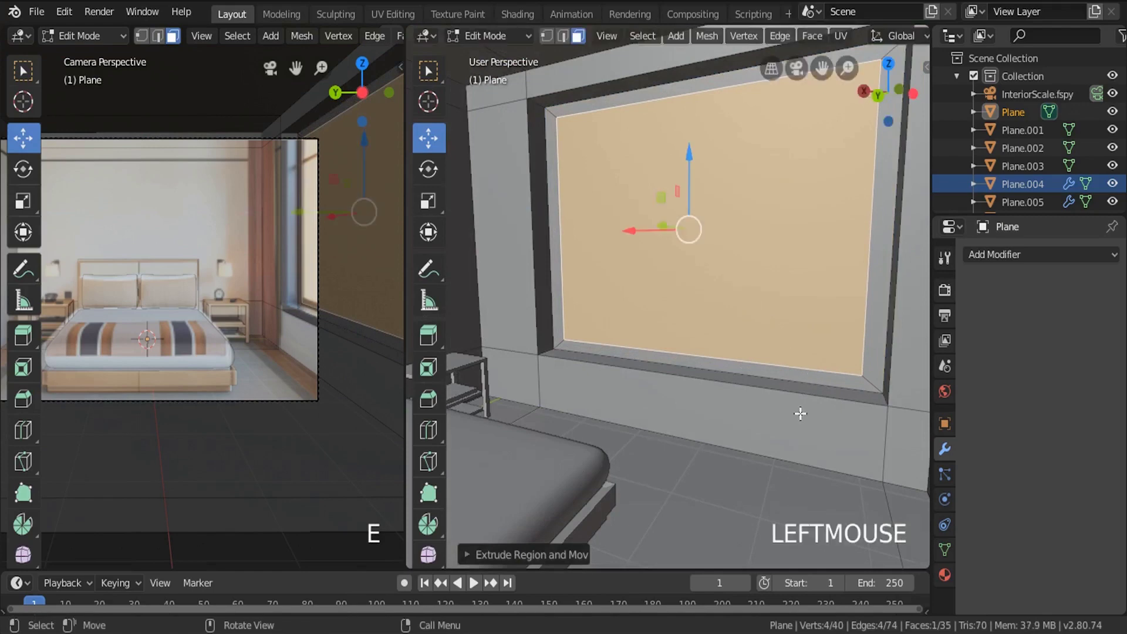
Compare the window with the photo, delete the inner window face to open the wall, and leave edit mode.
{"action": "middle_click_drag", "start_coordinate": [799, 411], "coordinate": [686, 317]}
{"action": "key", "text": "Tab"}
{"action": "scroll", "coordinate": [282, 178], "scroll_direction": "up", "scroll_amount": 4}
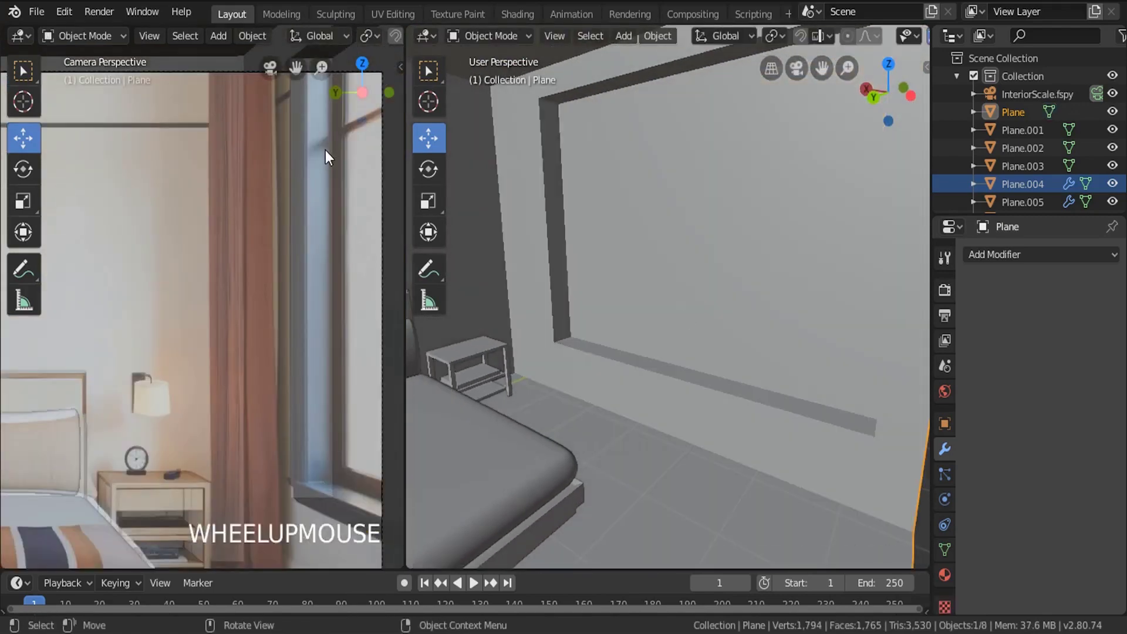
{"action": "key", "text": "Tab"}
{"action": "middle_click_drag", "start_coordinate": [696, 206], "coordinate": [615, 206]}
{"action": "key", "text": "x"}
{"action": "left_click", "coordinate": [622, 200]}
{"action": "key", "text": "Tab"}
Add a sun light and move it outside the window wall and up, to about Y -10.855 m and Z 5.0928 m.
{"action": "scroll", "coordinate": [720, 227], "scroll_direction": "down", "scroll_amount": 3}
{"action": "middle_click_drag", "start_coordinate": [720, 227], "coordinate": [706, 261]}
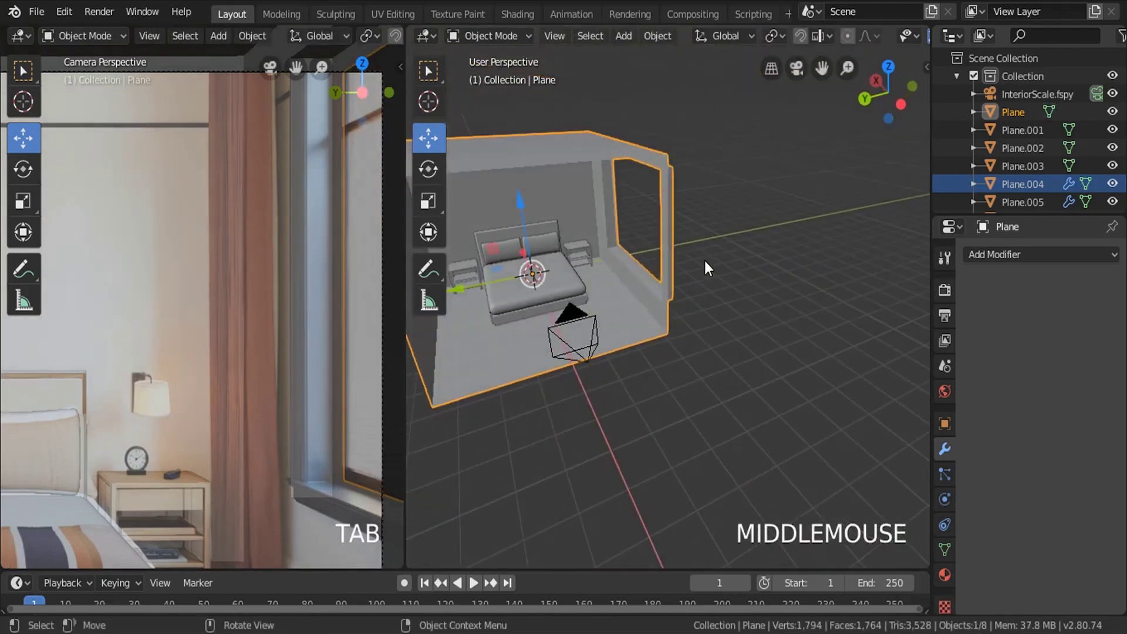
{"action": "key", "text": "shift+a"}
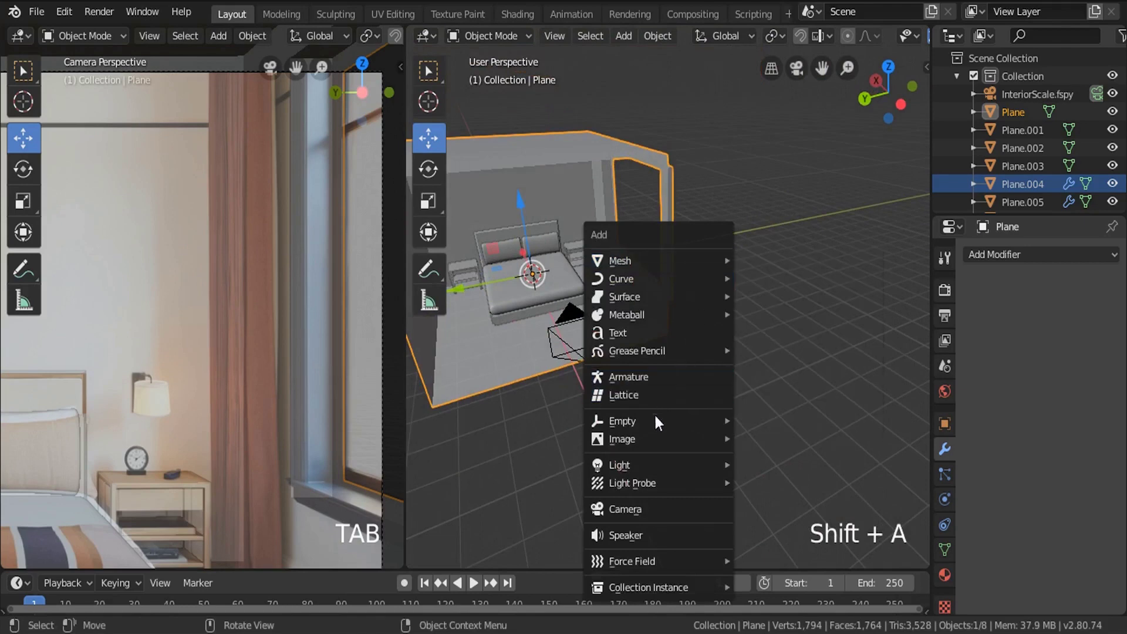
{"action": "mouse_move", "coordinate": [646, 469]}
{"action": "left_click", "coordinate": [783, 486]}
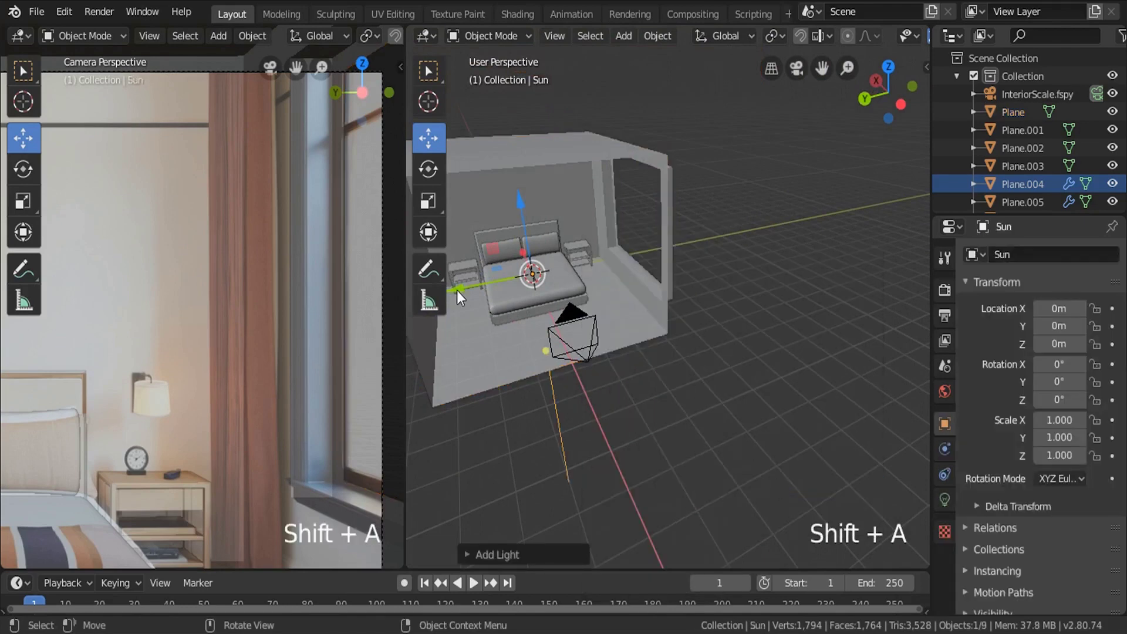
{"action": "left_click_drag", "start_coordinate": [456, 290], "coordinate": [658, 241]}
{"action": "left_click_drag", "start_coordinate": [741, 175], "coordinate": [752, 69]}
Rotate the sun 43° about X and 31.6° about Z so it shines through the window.
{"action": "middle_click_drag", "start_coordinate": [752, 69], "coordinate": [762, 247], "text": "shift"}
{"action": "key", "text": "r"}
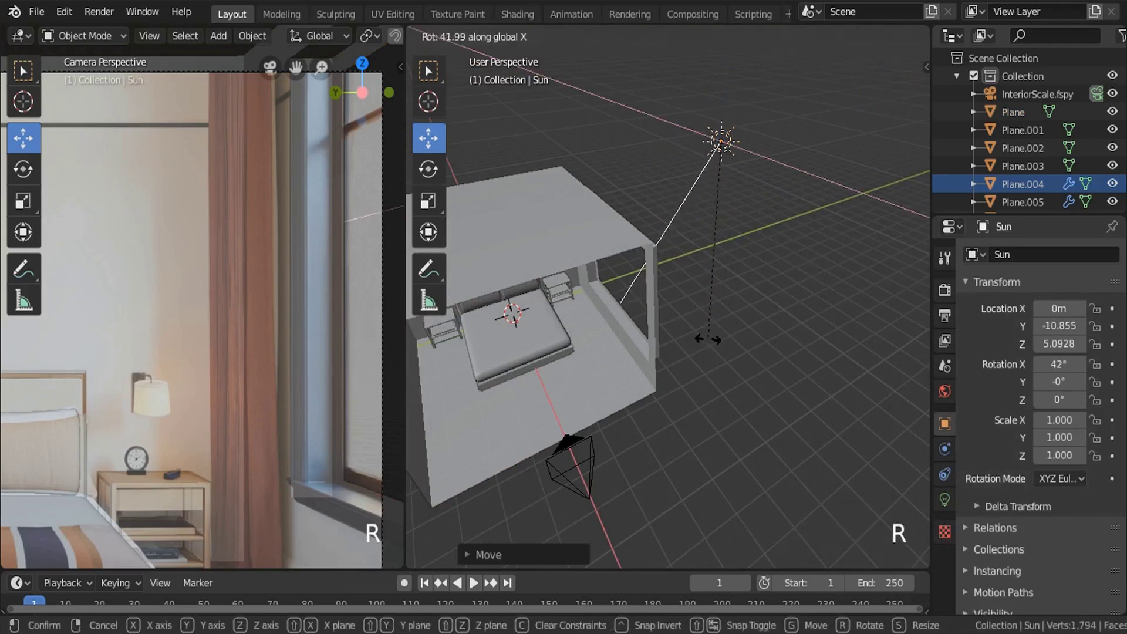
{"action": "left_click", "coordinate": [667, 268]}
{"action": "middle_click_drag", "start_coordinate": [667, 268], "coordinate": [707, 235]}
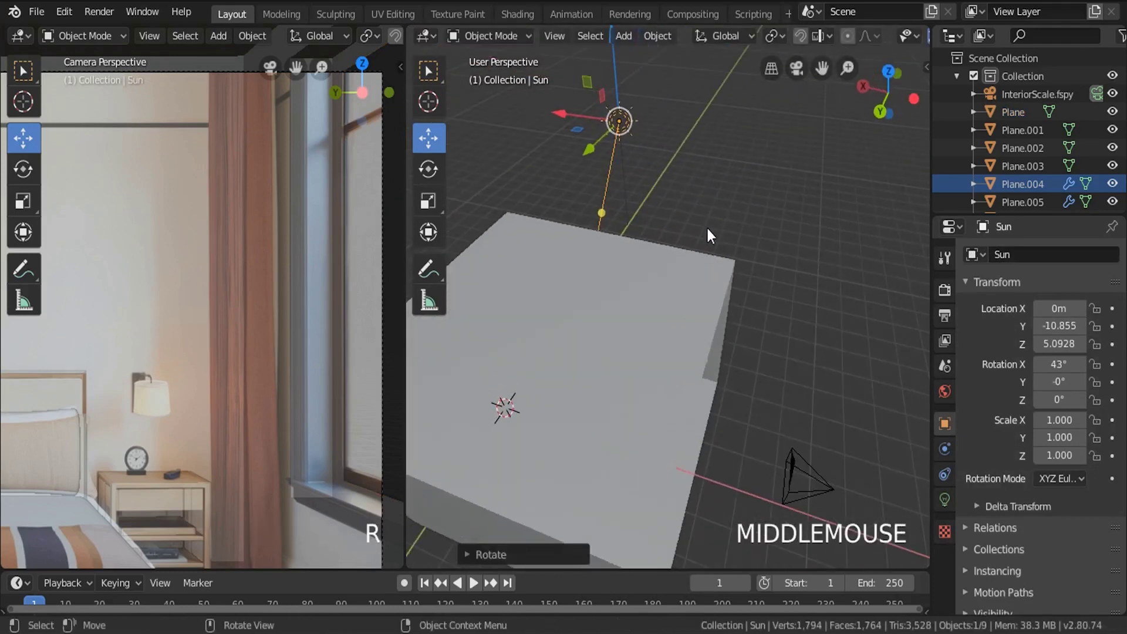
{"action": "key", "text": "r"}
{"action": "left_click", "coordinate": [789, 199]}
{"action": "middle_click_drag", "start_coordinate": [788, 198], "coordinate": [674, 220]}
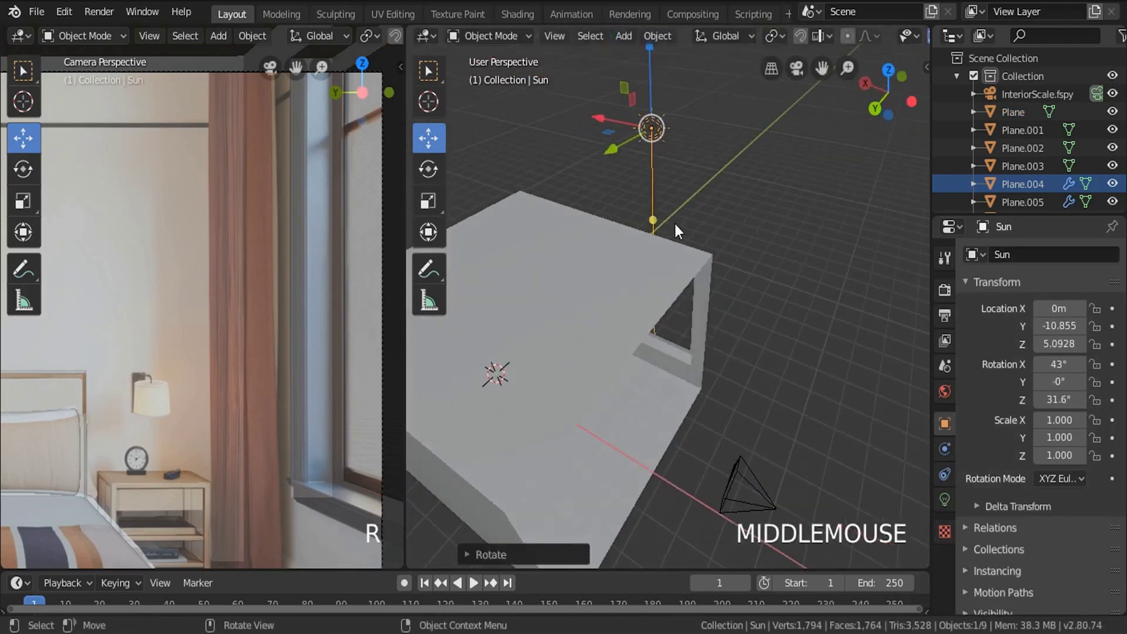
Look through the camera and set the render engine to Cycles.
{"action": "key", "text": "KP_0"}
{"action": "left_click", "coordinate": [944, 290]}
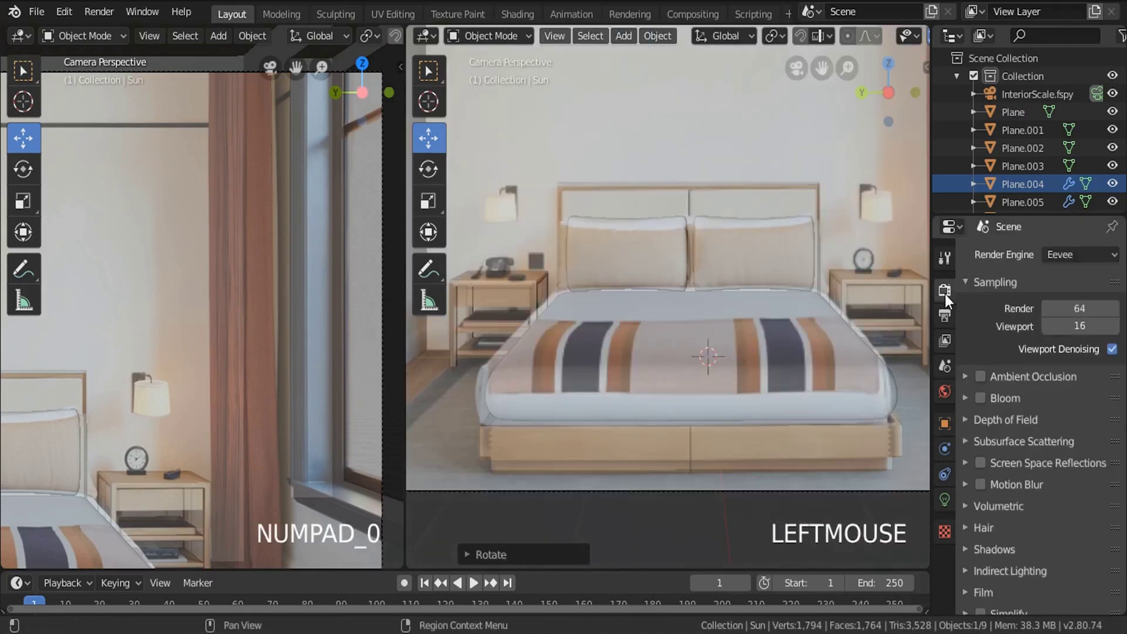
{"action": "key", "text": "z"}
{"action": "left_click", "coordinate": [904, 298]}
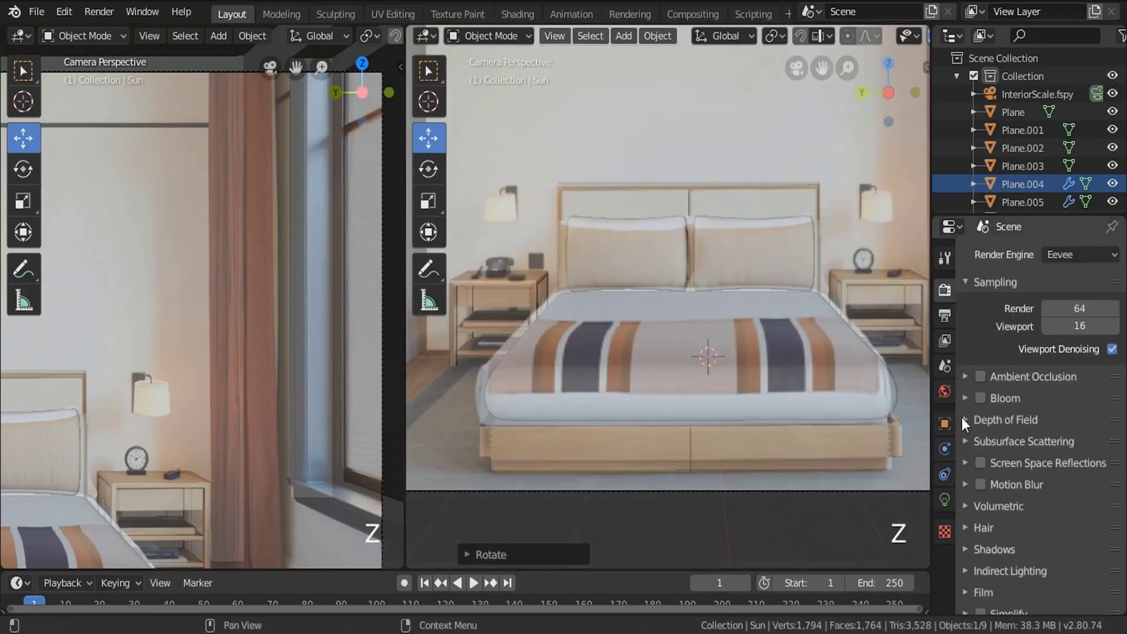
{"action": "left_click", "coordinate": [1068, 251]}
{"action": "left_click", "coordinate": [1055, 319]}
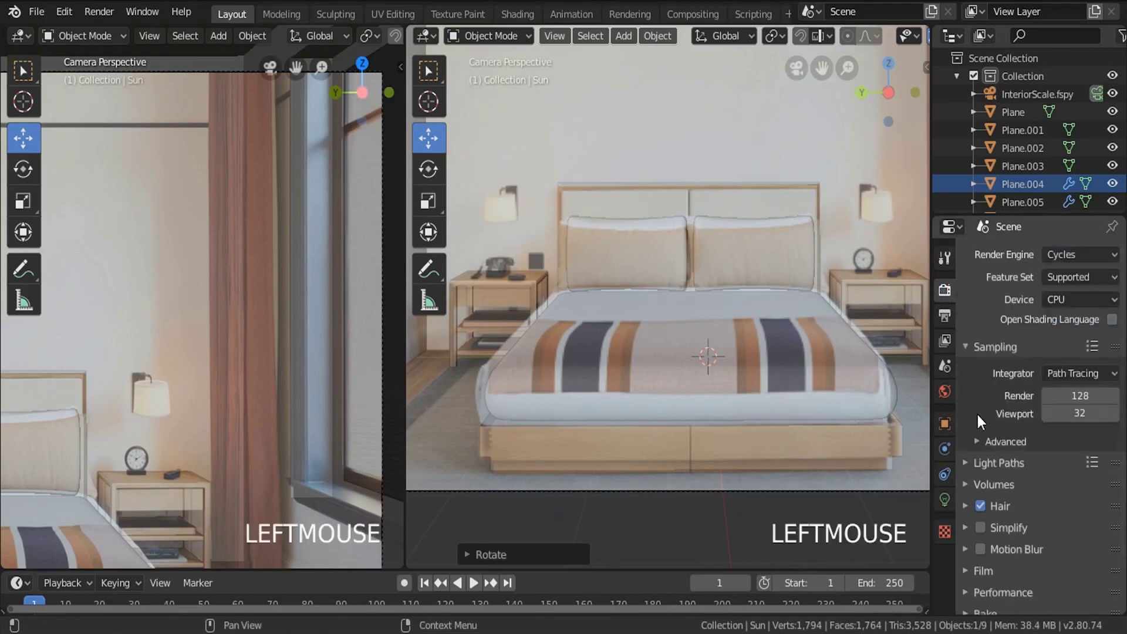
{"action": "scroll", "coordinate": [980, 475], "scroll_direction": "down", "scroll_amount": 3}
{"action": "scroll", "coordinate": [987, 490], "scroll_direction": "up", "scroll_amount": 3}
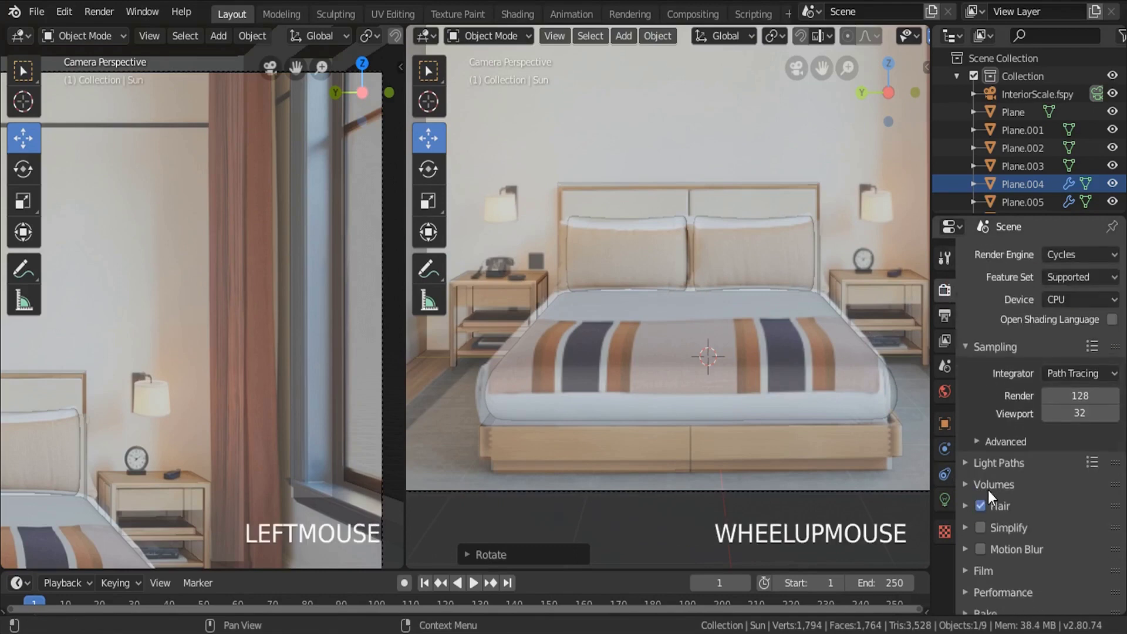
Select the camera and set its background image depth to Back so the photo sits behind the model.
{"action": "left_click", "coordinate": [756, 492]}
{"action": "scroll", "coordinate": [755, 491], "scroll_direction": "down", "scroll_amount": 3}
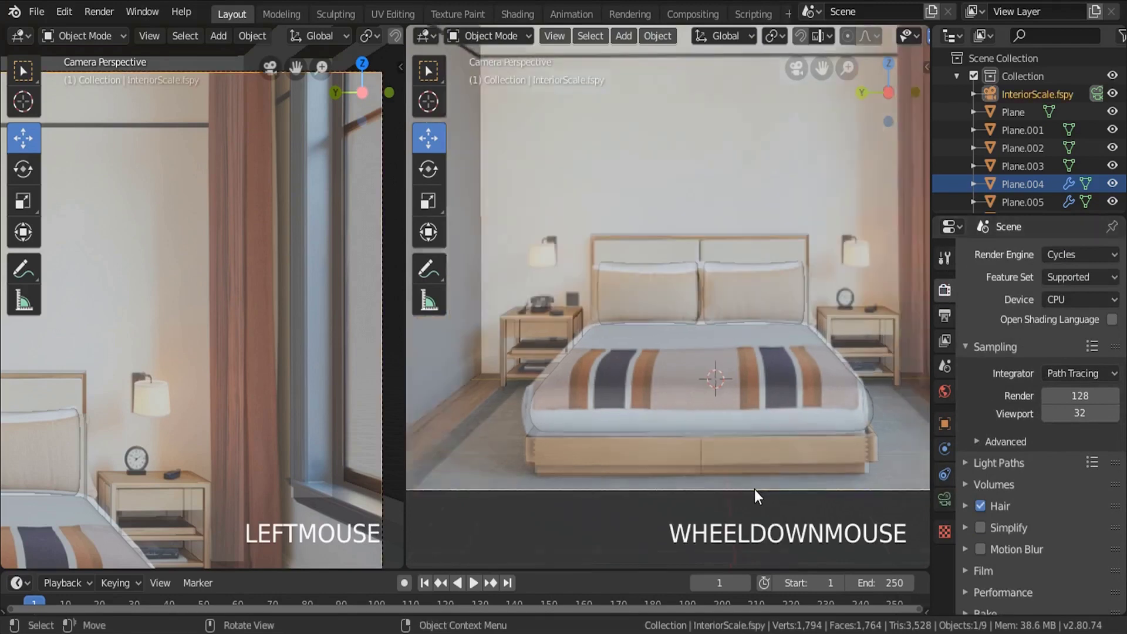
{"action": "middle_click_drag", "start_coordinate": [755, 488], "coordinate": [753, 428], "text": "shift"}
{"action": "left_click", "coordinate": [945, 499]}
{"action": "scroll", "coordinate": [1050, 490], "scroll_direction": "down", "scroll_amount": 10}
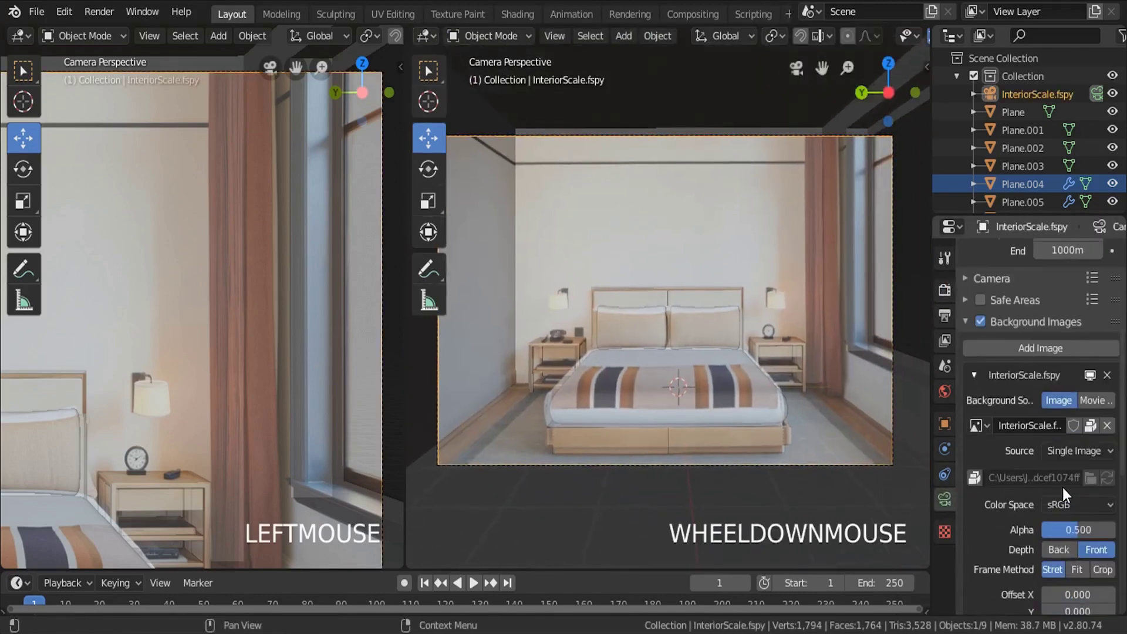
{"action": "left_click", "coordinate": [1057, 440]}
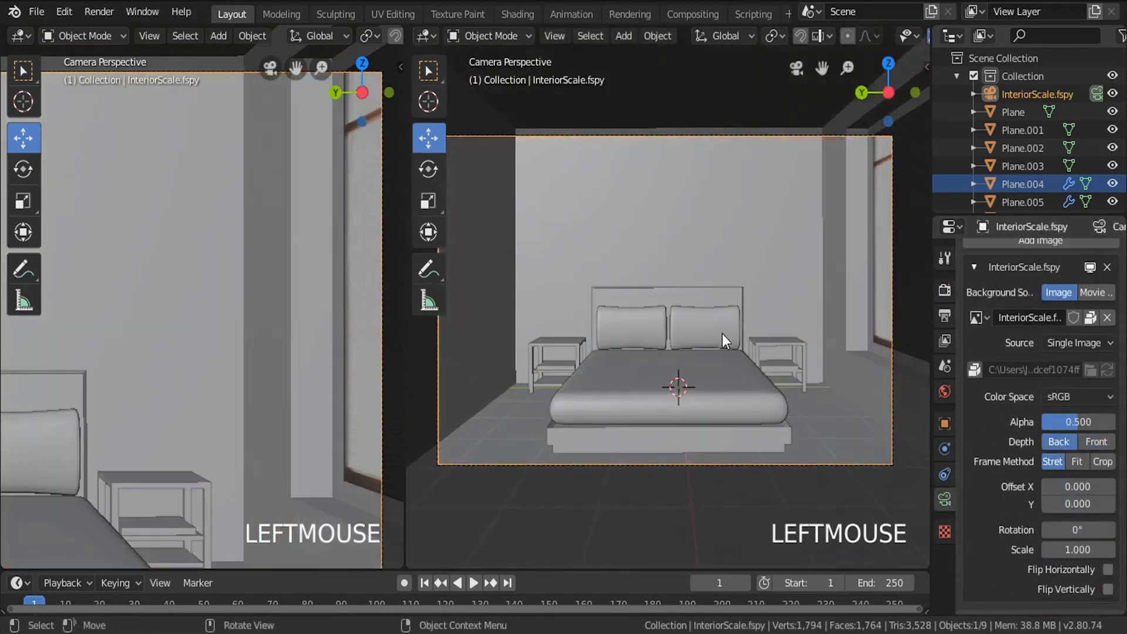
Switch the larger camera view to rendered shading, deselect everything, and centre both views on the room.
{"action": "middle_click_drag", "start_coordinate": [721, 334], "coordinate": [685, 321], "text": "shift"}
{"action": "key", "text": "z"}
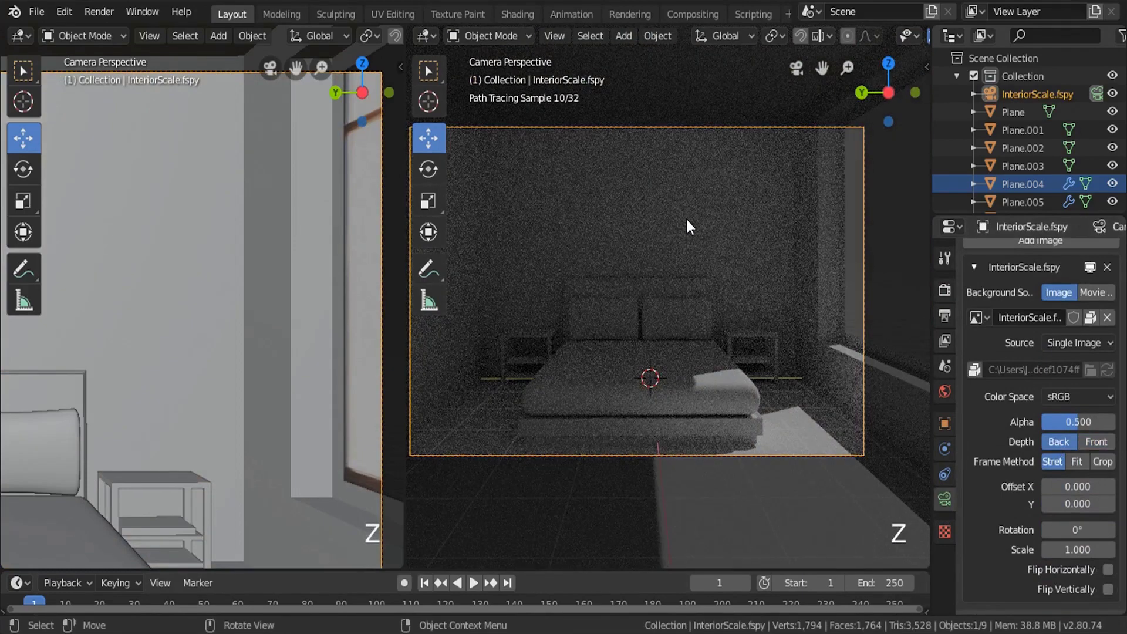
{"action": "key", "text": "alt+a"}
{"action": "middle_click_drag", "start_coordinate": [685, 220], "coordinate": [703, 251], "text": "shift"}
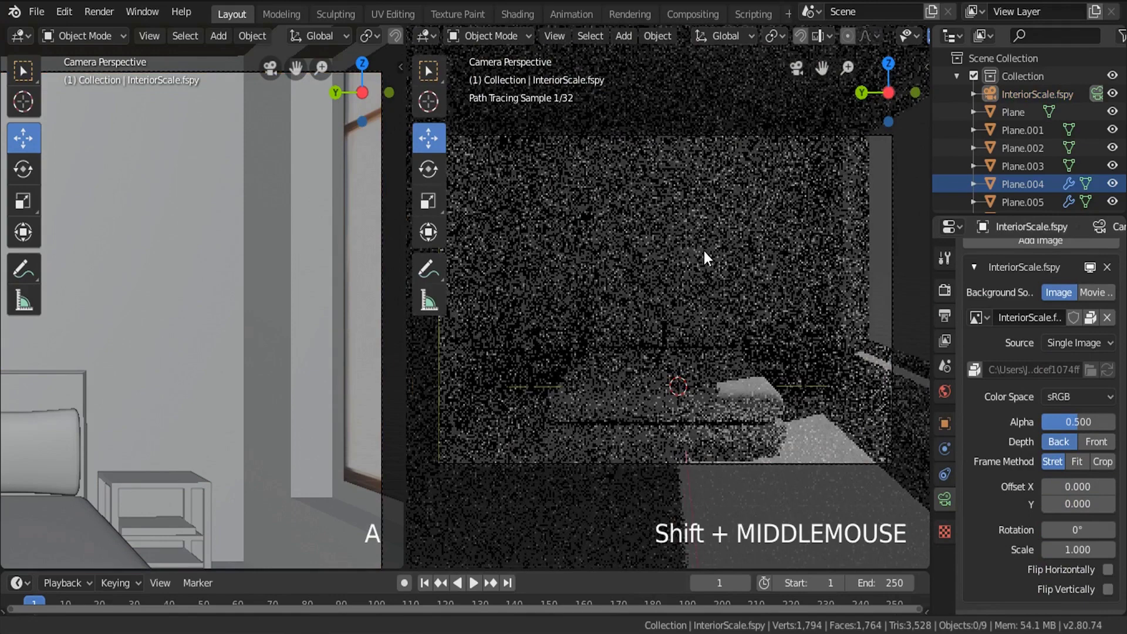
{"action": "middle_click_drag", "start_coordinate": [194, 363], "coordinate": [272, 310], "text": "shift"}
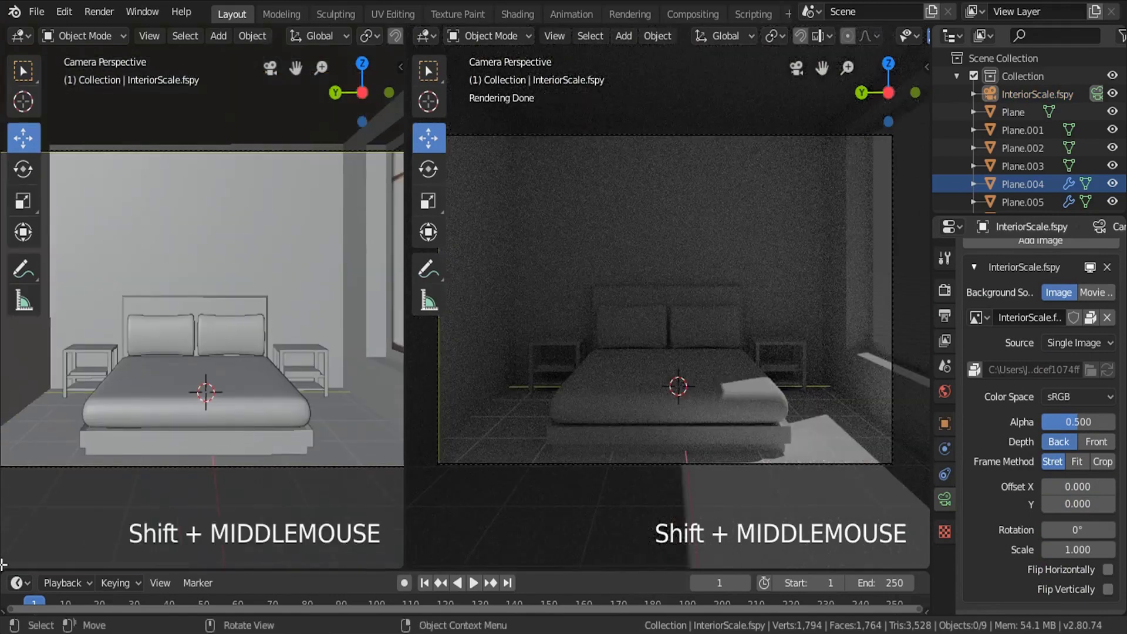
Turn the smaller camera view into an image editor showing the whole InteriorScale.fspy reference photo.
{"action": "left_click", "coordinate": [22, 36]}
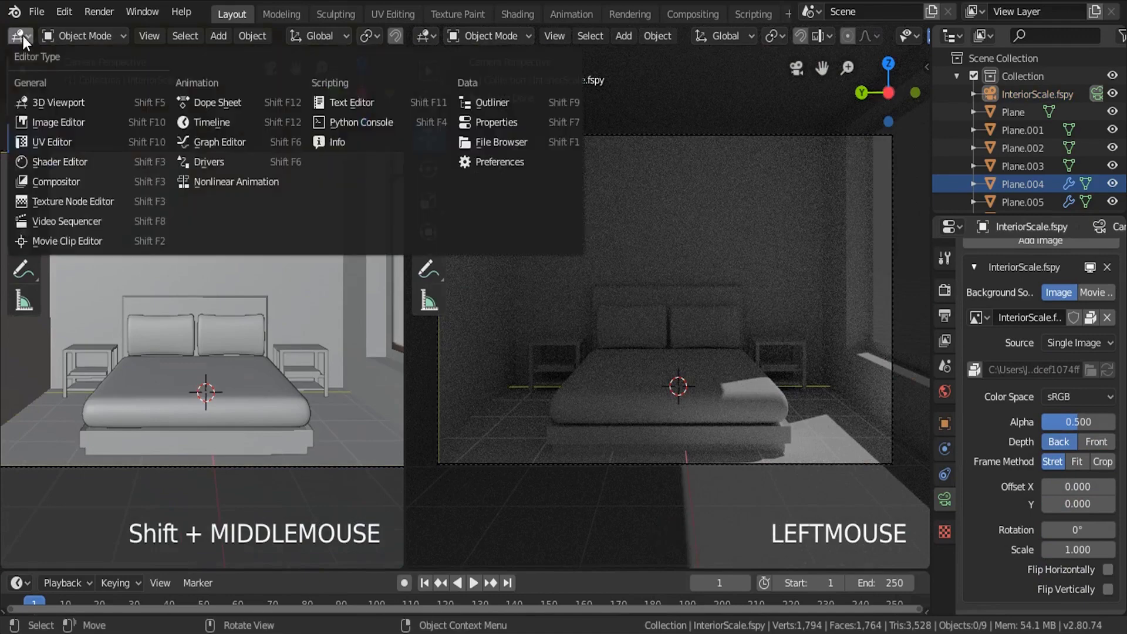
{"action": "left_click", "coordinate": [57, 125]}
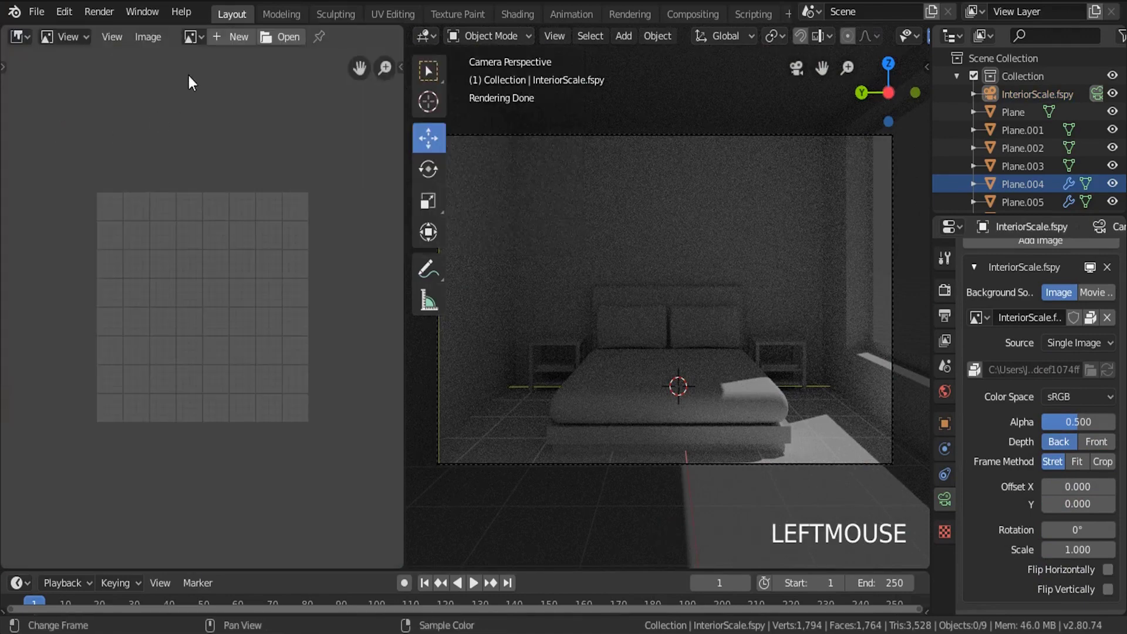
{"action": "left_click", "coordinate": [196, 38]}
{"action": "left_click", "coordinate": [210, 62]}
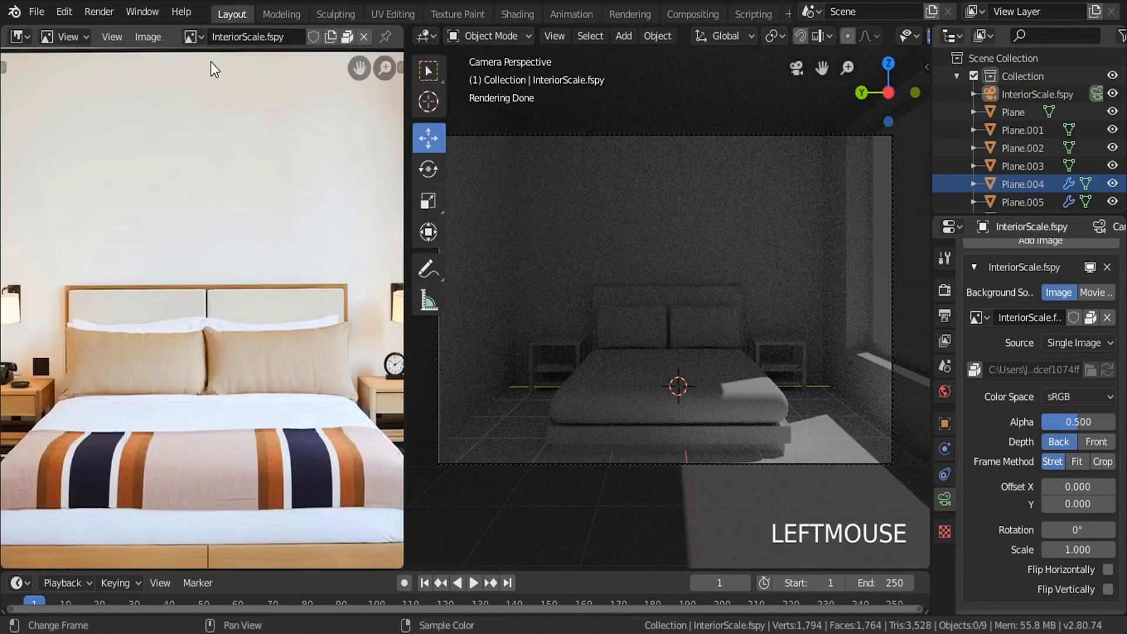
{"action": "scroll", "coordinate": [233, 193], "scroll_direction": "down", "scroll_amount": 2}
{"action": "scroll", "coordinate": [232, 199], "scroll_direction": "up", "scroll_amount": 1}
{"action": "middle_click_drag", "start_coordinate": [232, 202], "coordinate": [221, 213], "text": "shift"}
{"action": "scroll", "coordinate": [220, 214], "scroll_direction": "down", "scroll_amount": 1}
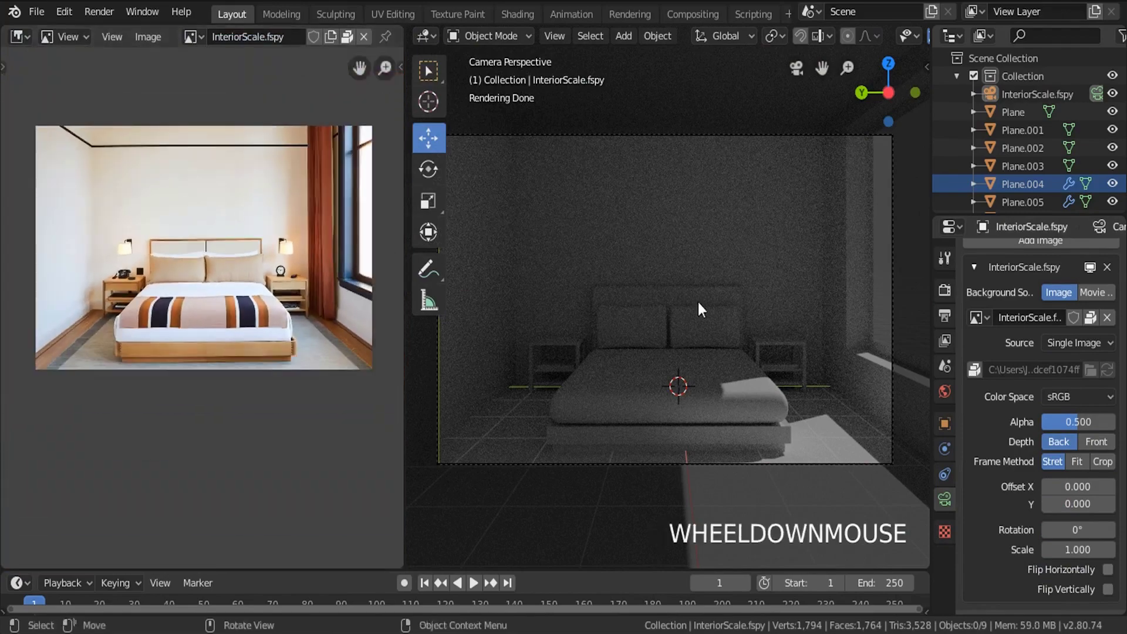
{"action": "middle_click_drag", "start_coordinate": [696, 299], "coordinate": [731, 325], "text": "shift"}
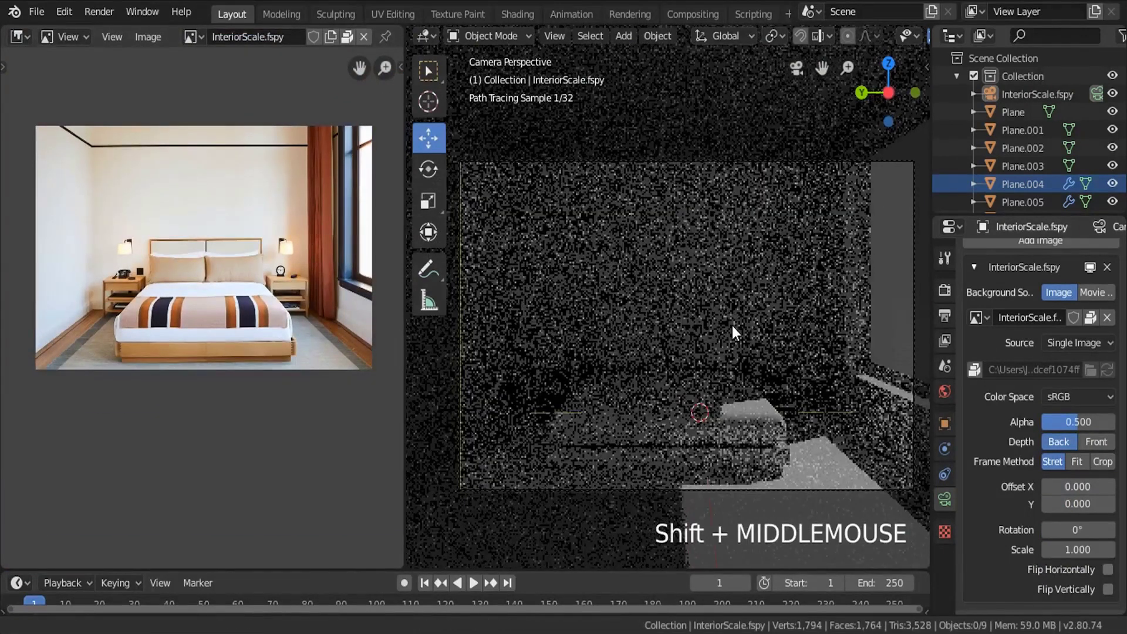
Use a Sky Texture as the world background colour and set its strength to 2.
{"action": "left_click", "coordinate": [943, 391]}
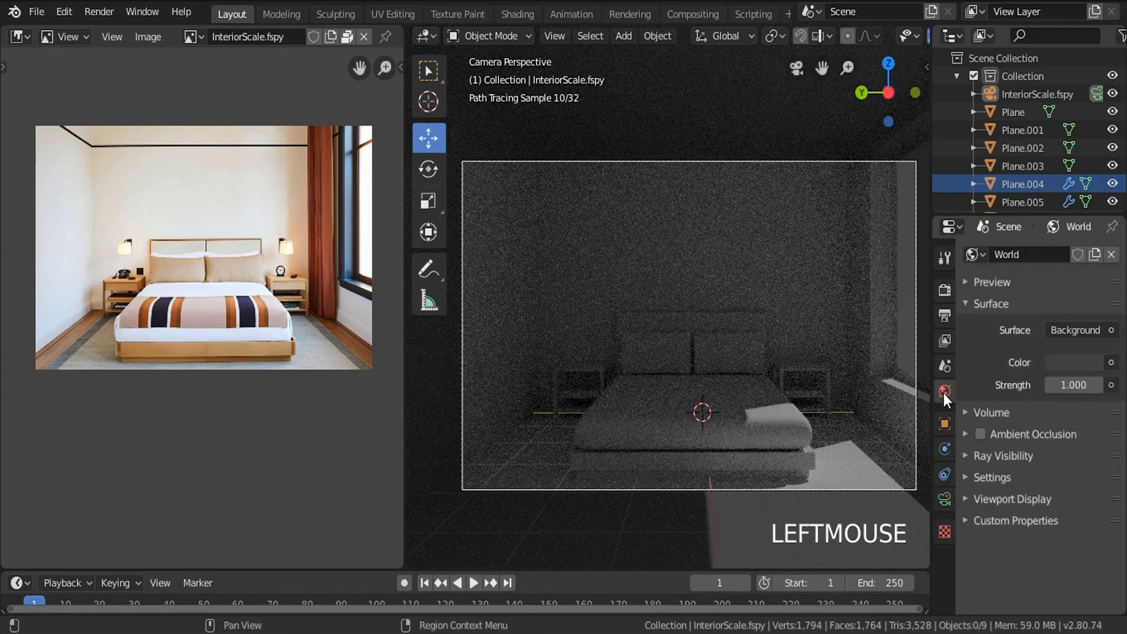
{"action": "left_click", "coordinate": [1110, 362]}
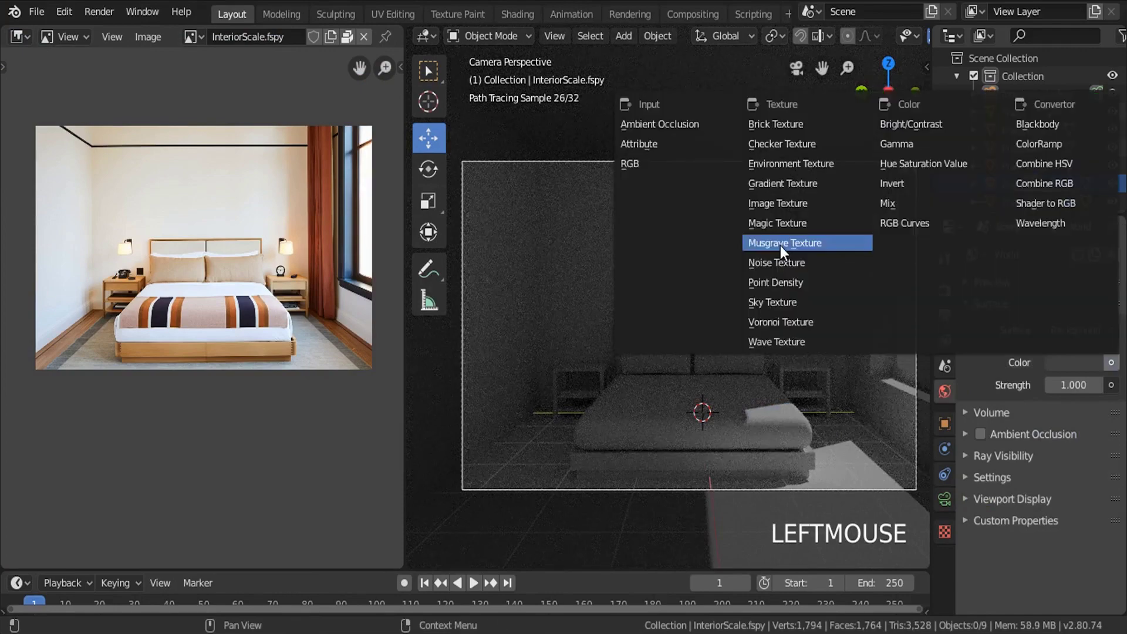
{"action": "left_click", "coordinate": [772, 301]}
{"action": "left_click", "coordinate": [1080, 524]}
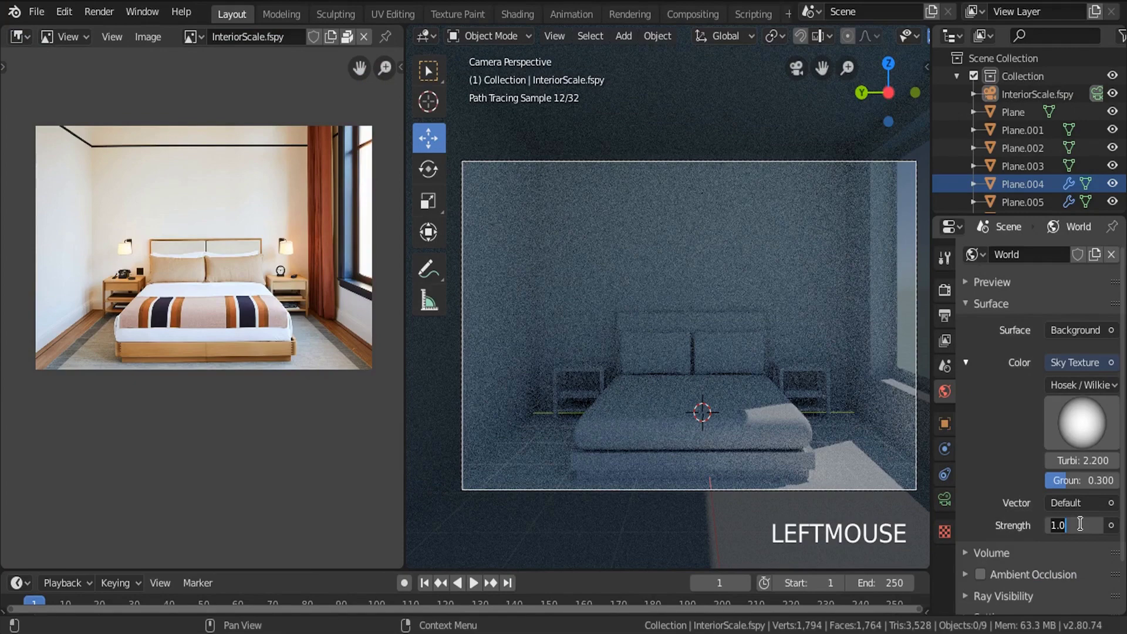
{"action": "type", "text": "2"}
{"action": "key", "text": "Return"}
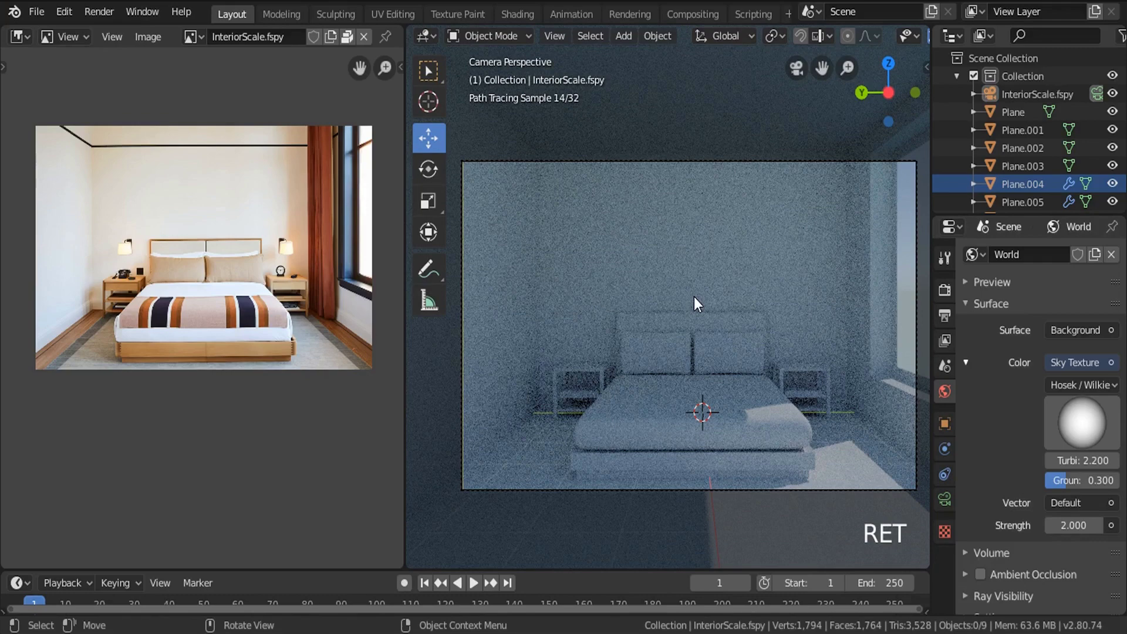
{"action": "middle_click_drag", "start_coordinate": [694, 297], "coordinate": [634, 309]}
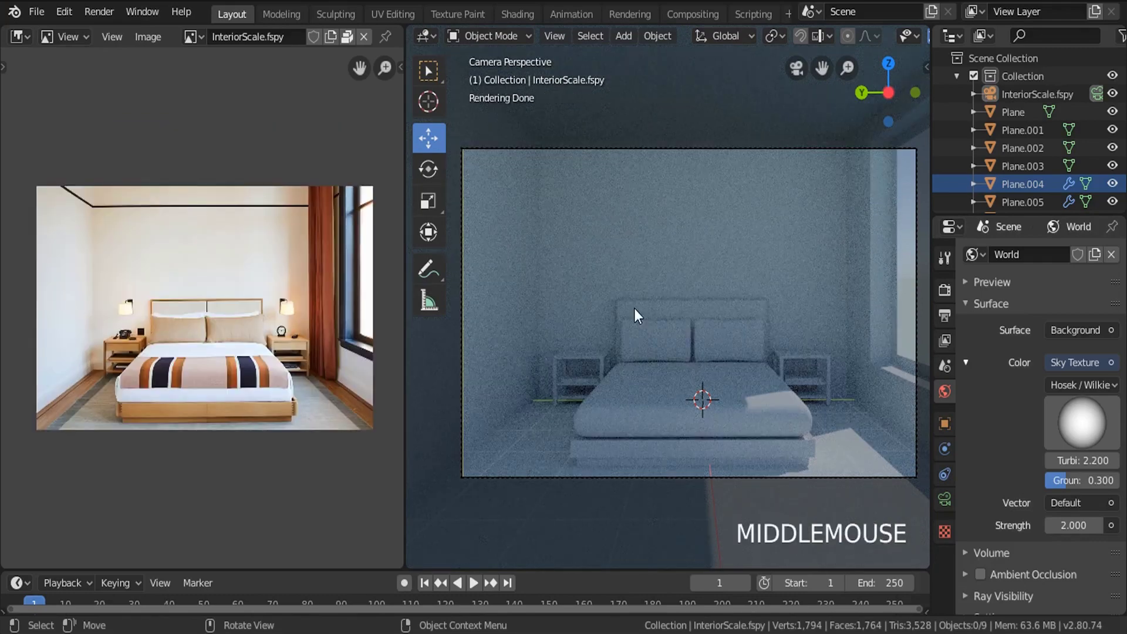